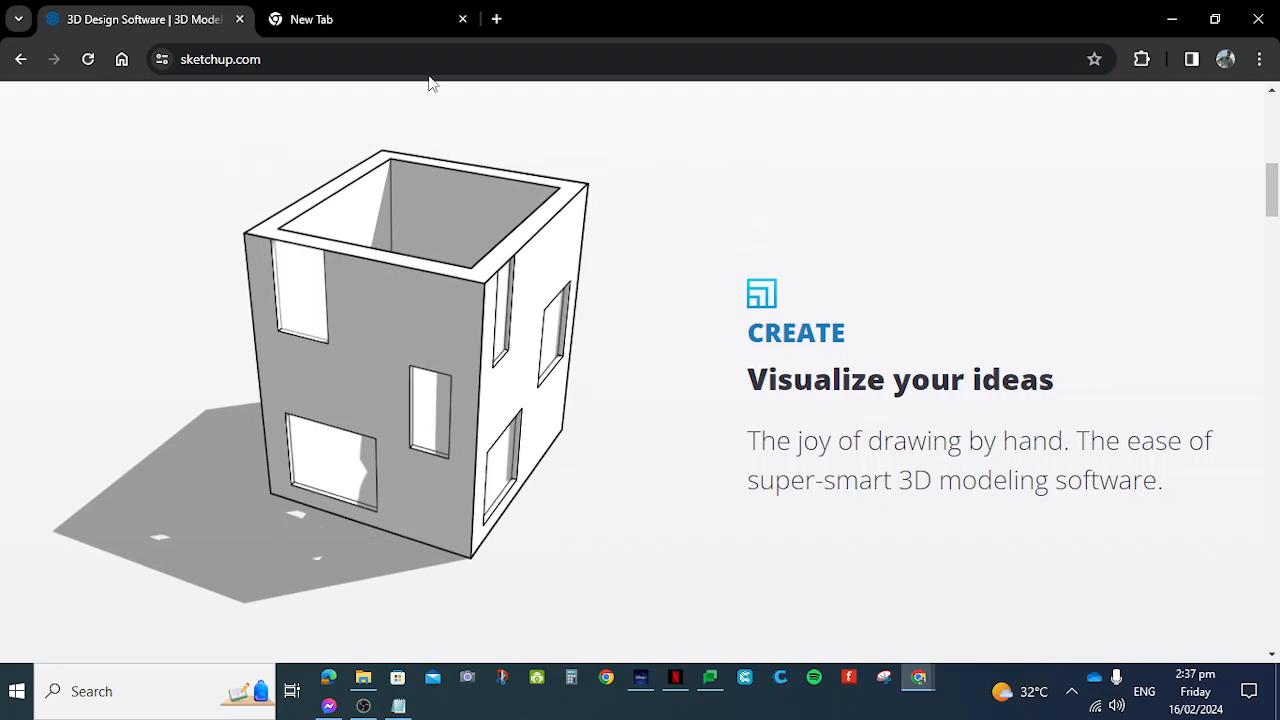
# - Switch to Notepad and highlight the address app.sketchup.com/app
pyautogui.hotkey('alt', 'Tab')
pyautogui.click(738, 296)
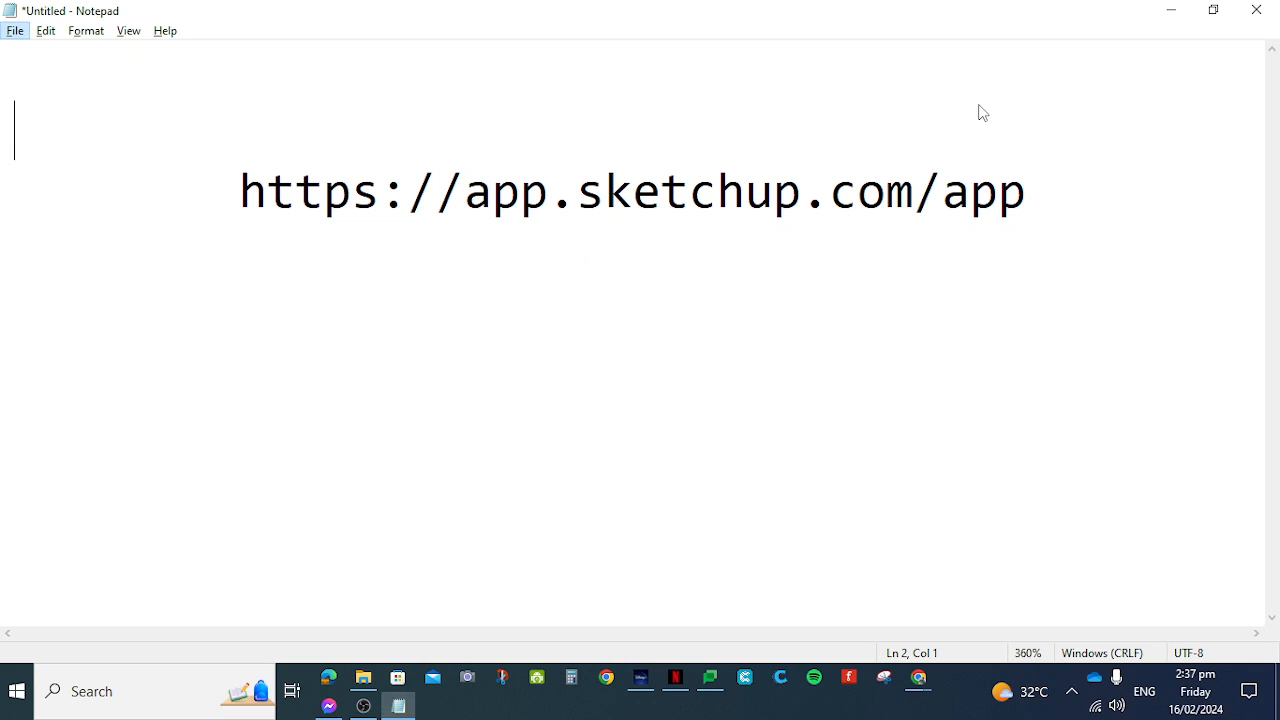
pyautogui.click(466, 200)
pyautogui.hotkey('shift', 'Right')
pyautogui.hotkey('shift', 'Right')
pyautogui.hotkey('shift', 'Right')
pyautogui.hotkey('shift', 'Right')
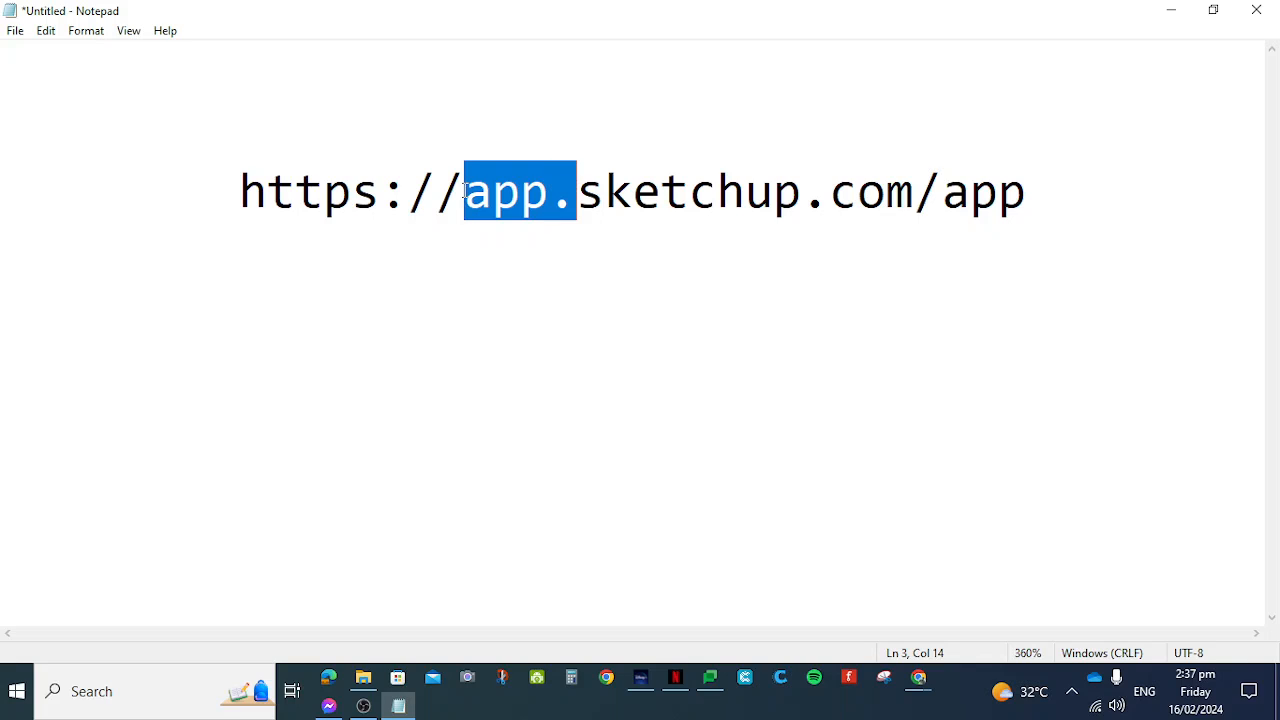
pyautogui.hotkey('shift', 'Right')
pyautogui.hotkey('shift', 'Right')
pyautogui.hotkey('shift', 'Right')
pyautogui.hotkey('shift', 'Right')
pyautogui.hotkey('shift', 'Right')
pyautogui.hotkey('shift', 'Right')
pyautogui.hotkey('shift', 'Right')
pyautogui.hotkey('shift', 'Right')
pyautogui.hotkey('shift', 'Right')
pyautogui.hotkey('shift', 'Right')
pyautogui.hotkey('shift', 'Right')
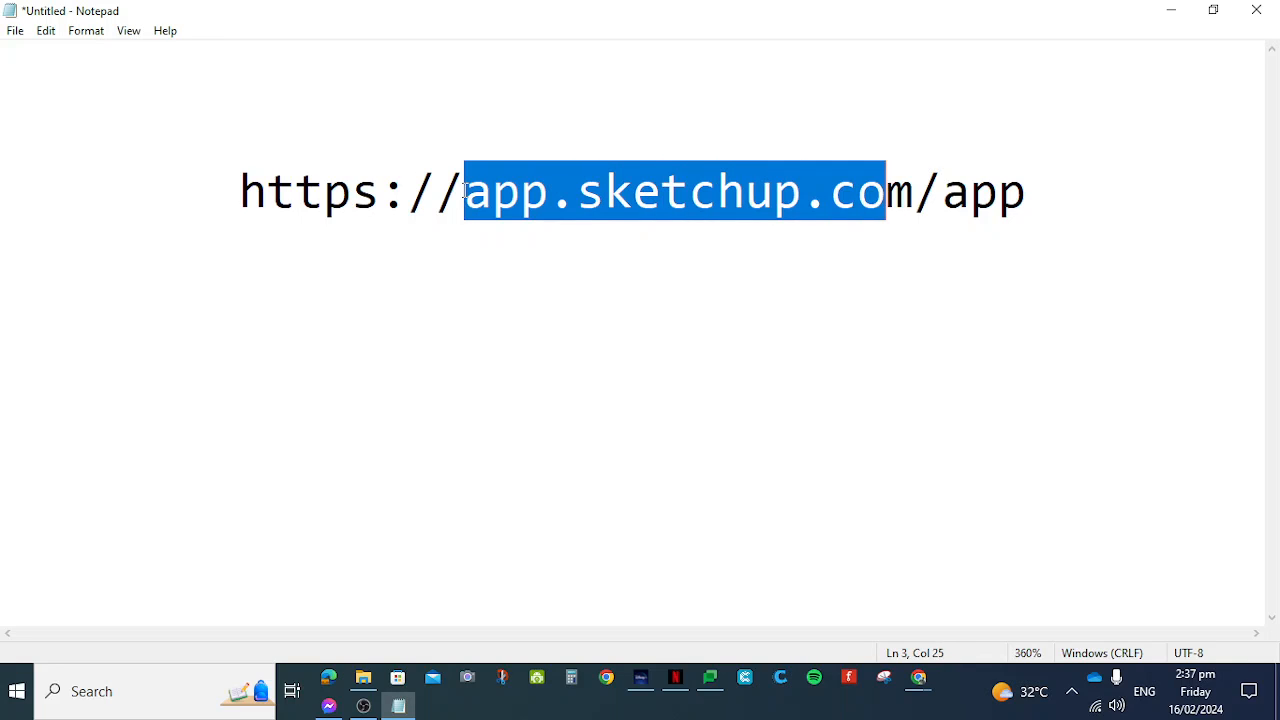
pyautogui.hotkey('shift', 'Right')
pyautogui.hotkey('shift', 'Right')
pyautogui.hotkey('shift', 'Right')
pyautogui.hotkey('shift', 'Right')
pyautogui.hotkey('shift', 'Right')
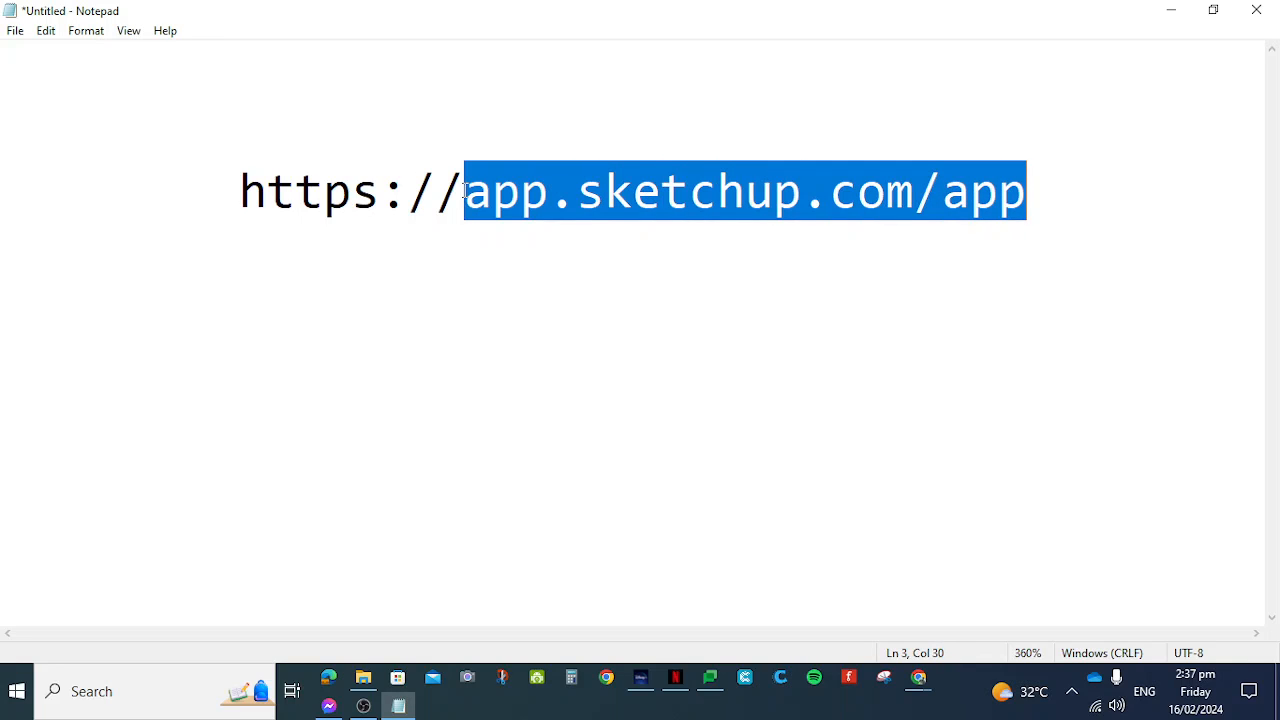
# - Switch back to Chrome and open app.sketchup.com/app in the empty tab
pyautogui.hotkey('alt', 'Tab')
pyautogui.click(302, 22)
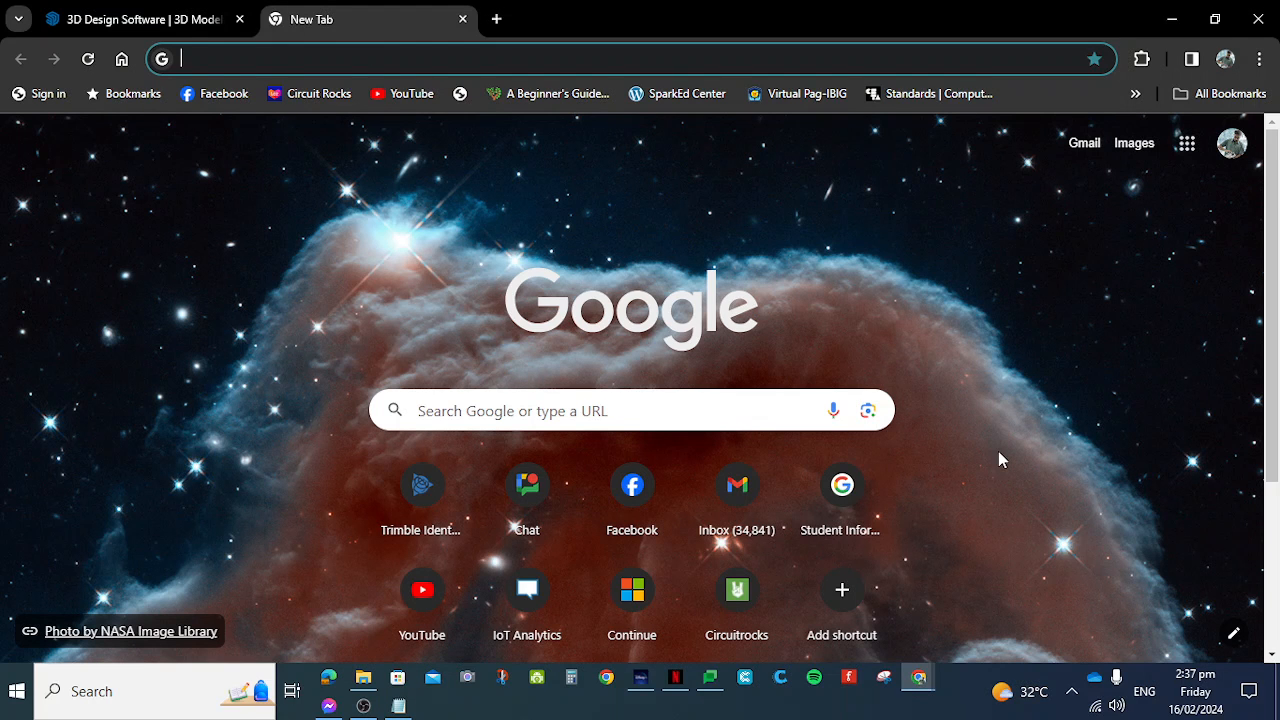
pyautogui.write('ap')
pyautogui.press('End')
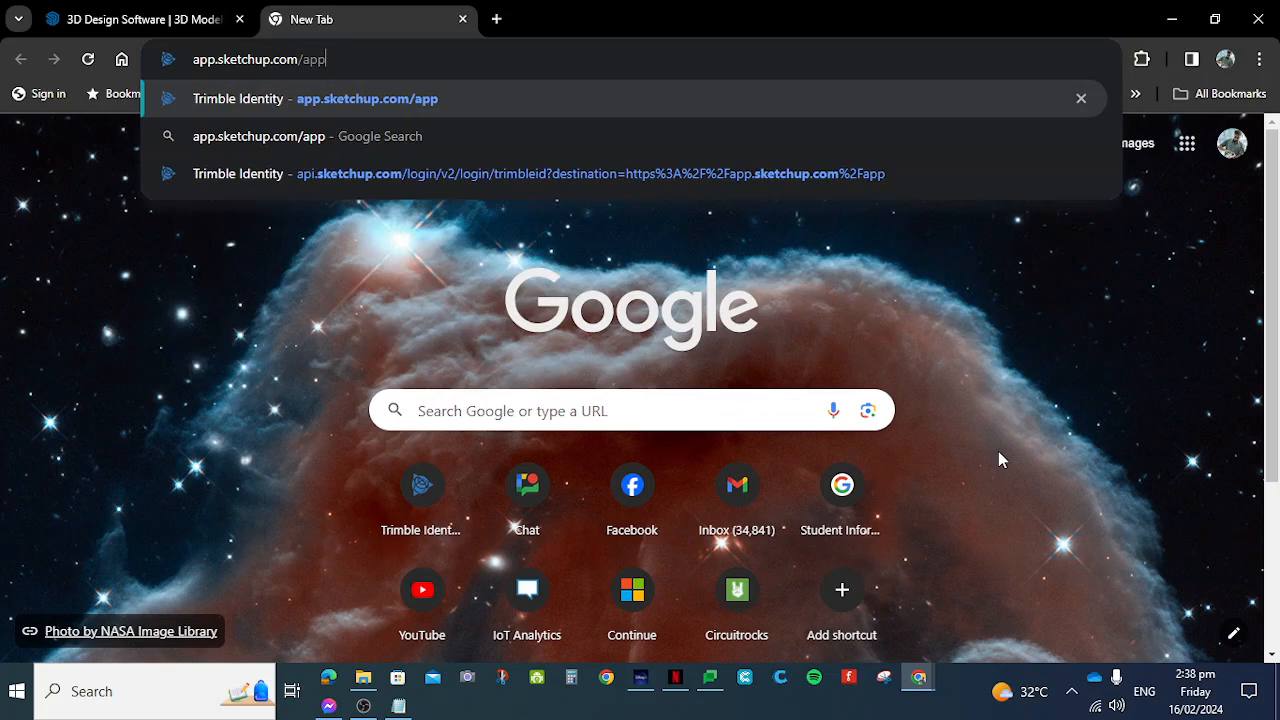
pyautogui.press('Return')
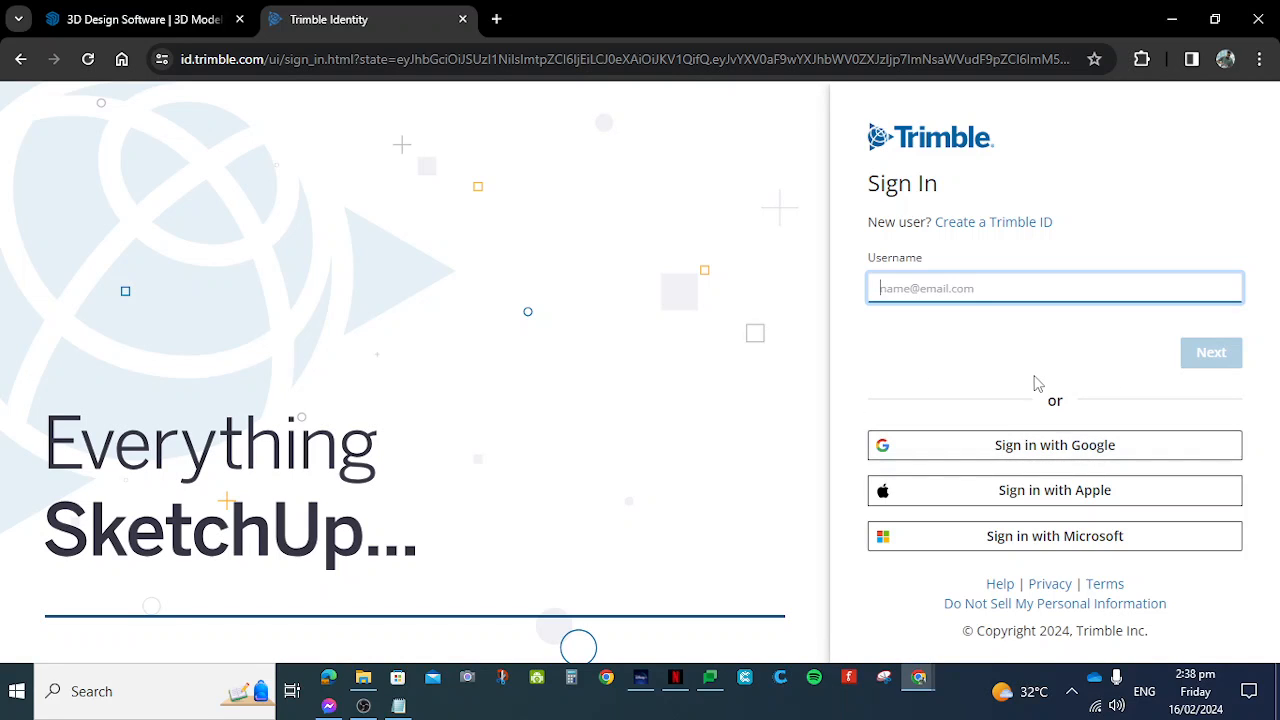
# - Sign in to Trimble with the first listed Google account and create a new model
pyautogui.click(1150, 463)
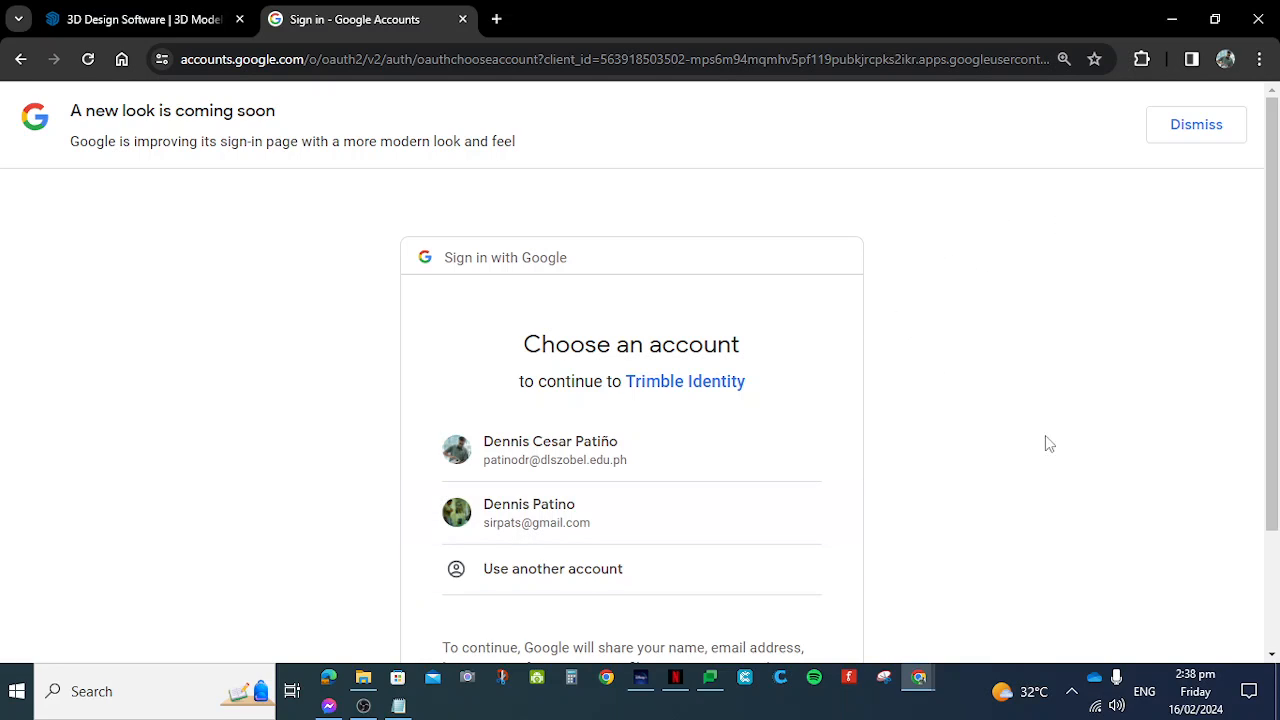
pyautogui.click(663, 458)
pyautogui.scroll(-1, 1000, 420)
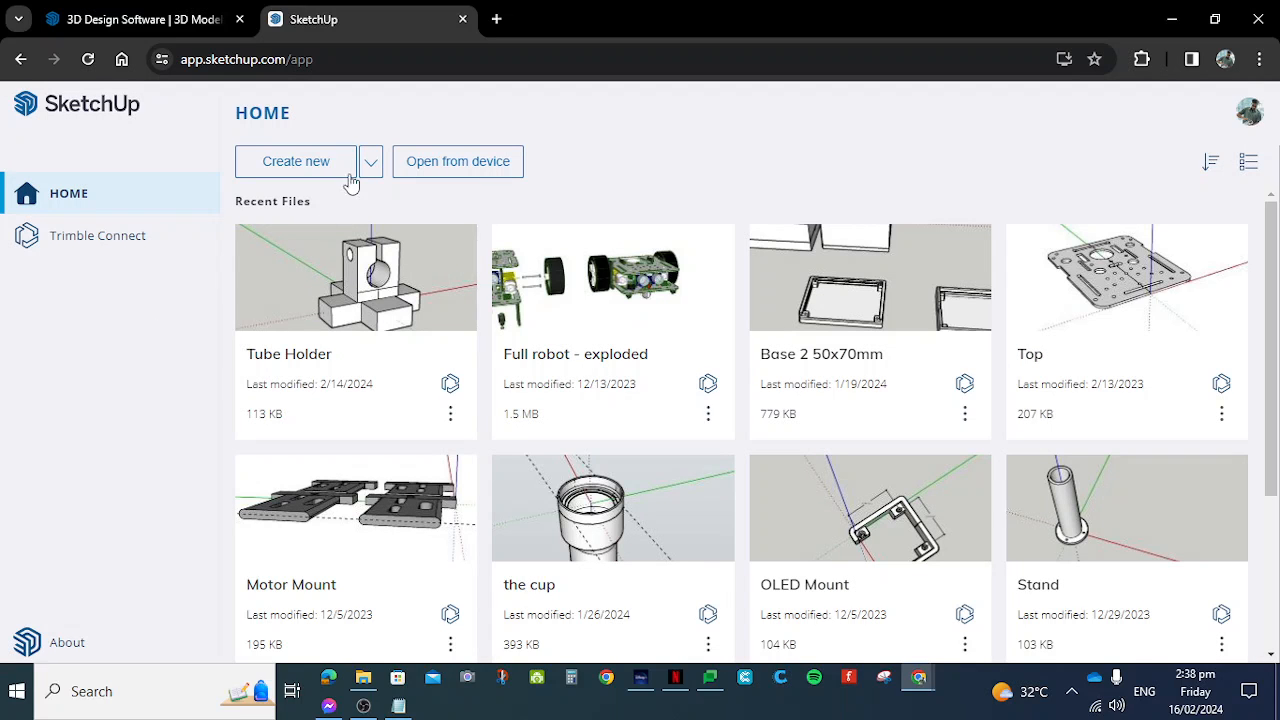
pyautogui.click(316, 178)
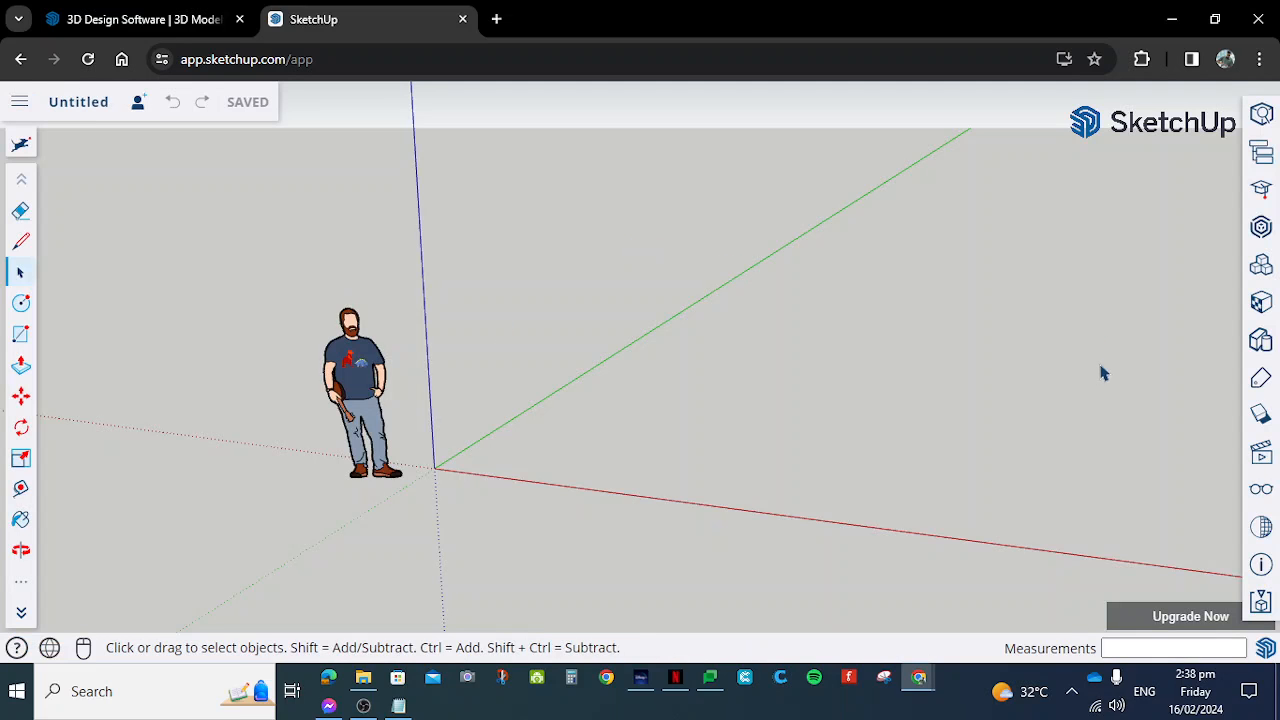
pyautogui.click(17, 103)
pyautogui.click(16, 106)
pyautogui.scroll(3, 428, 384)
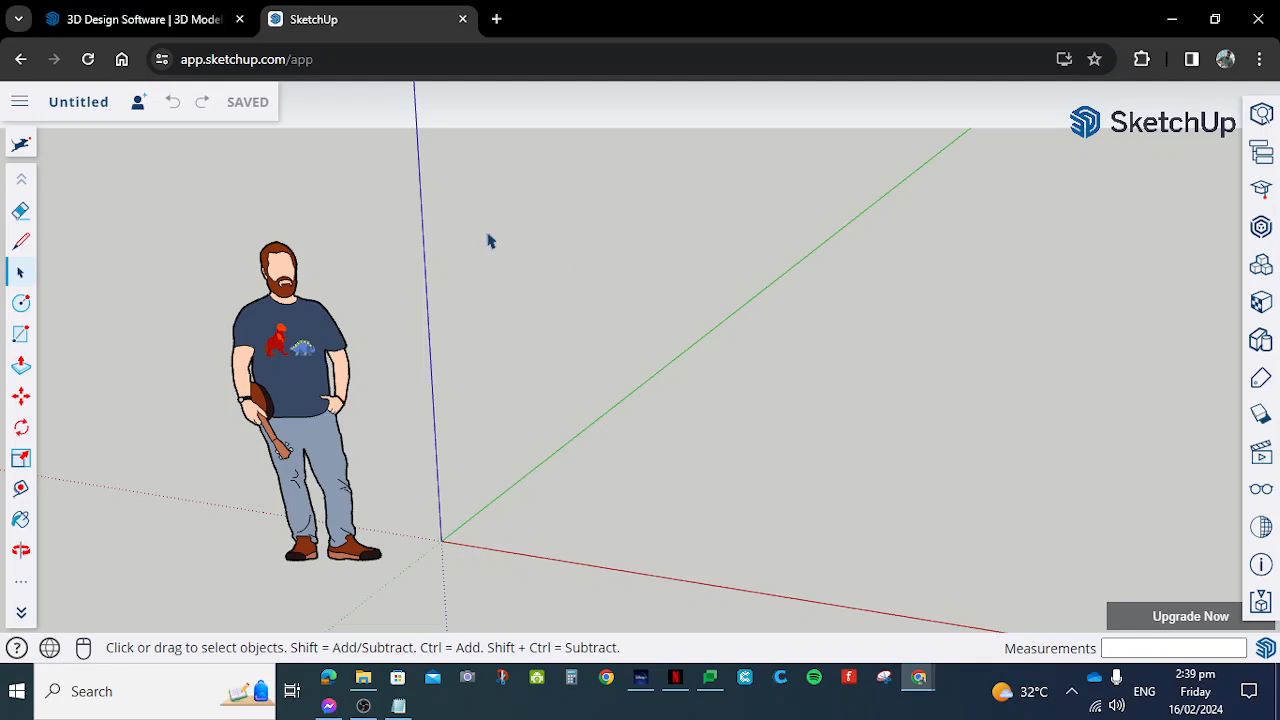
# - Open the navigation options of the app settings and set the device to Trackpad
pyautogui.click(19, 101)
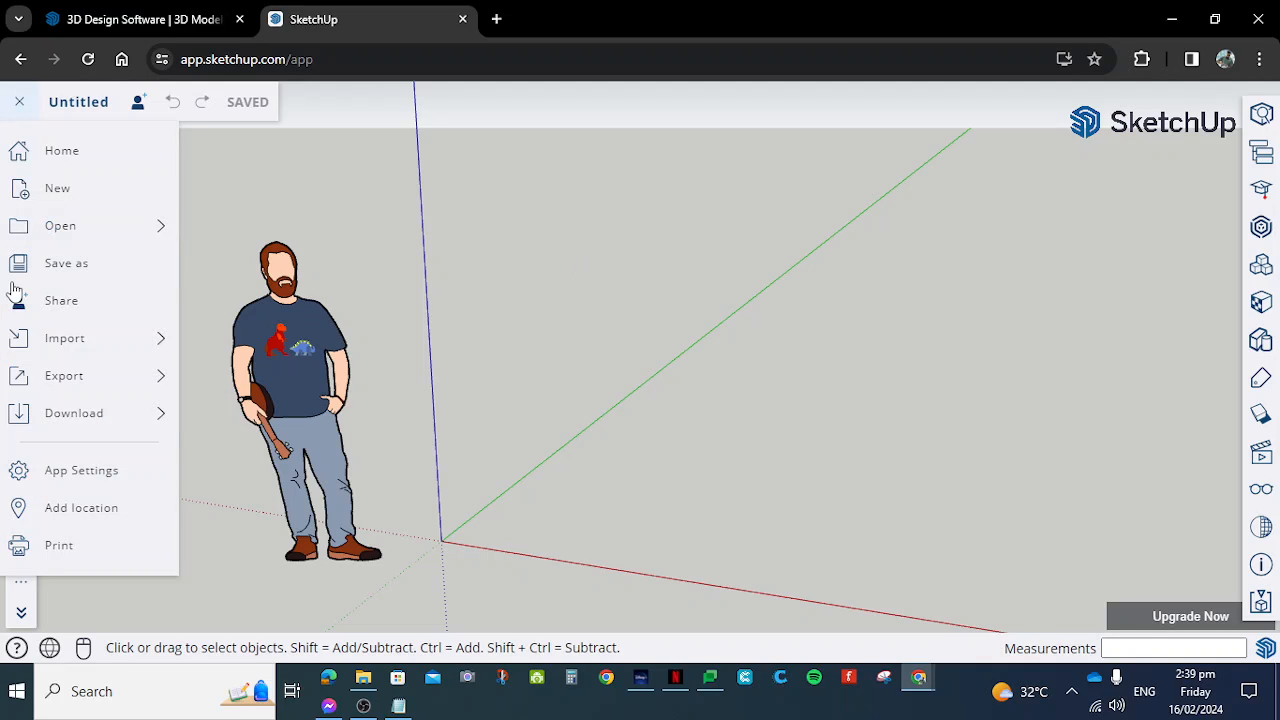
pyautogui.click(141, 472)
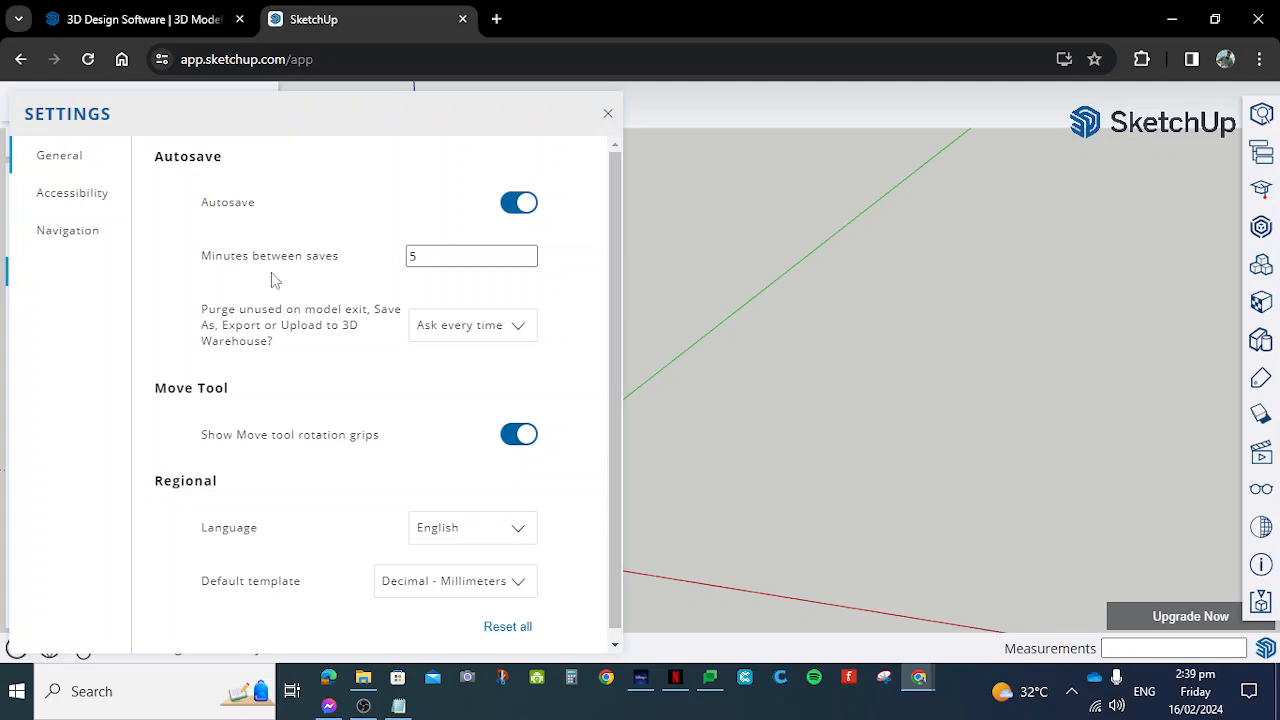
pyautogui.click(82, 236)
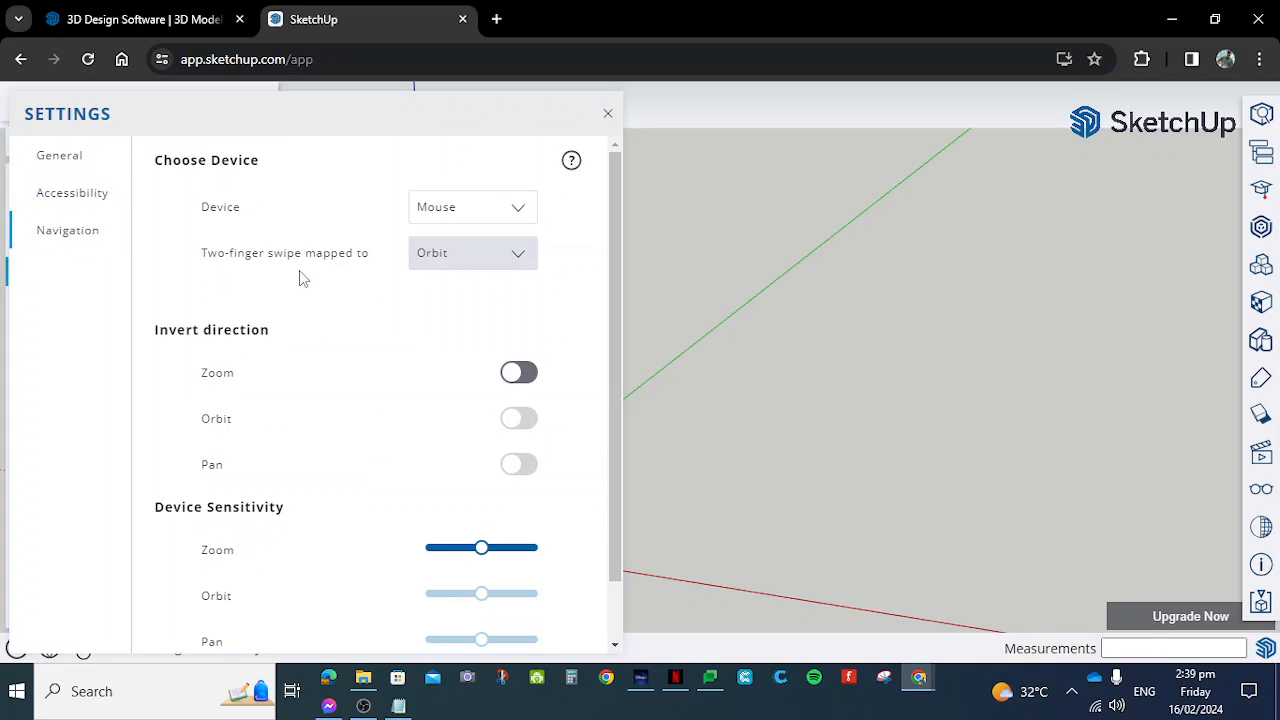
pyautogui.click(522, 216)
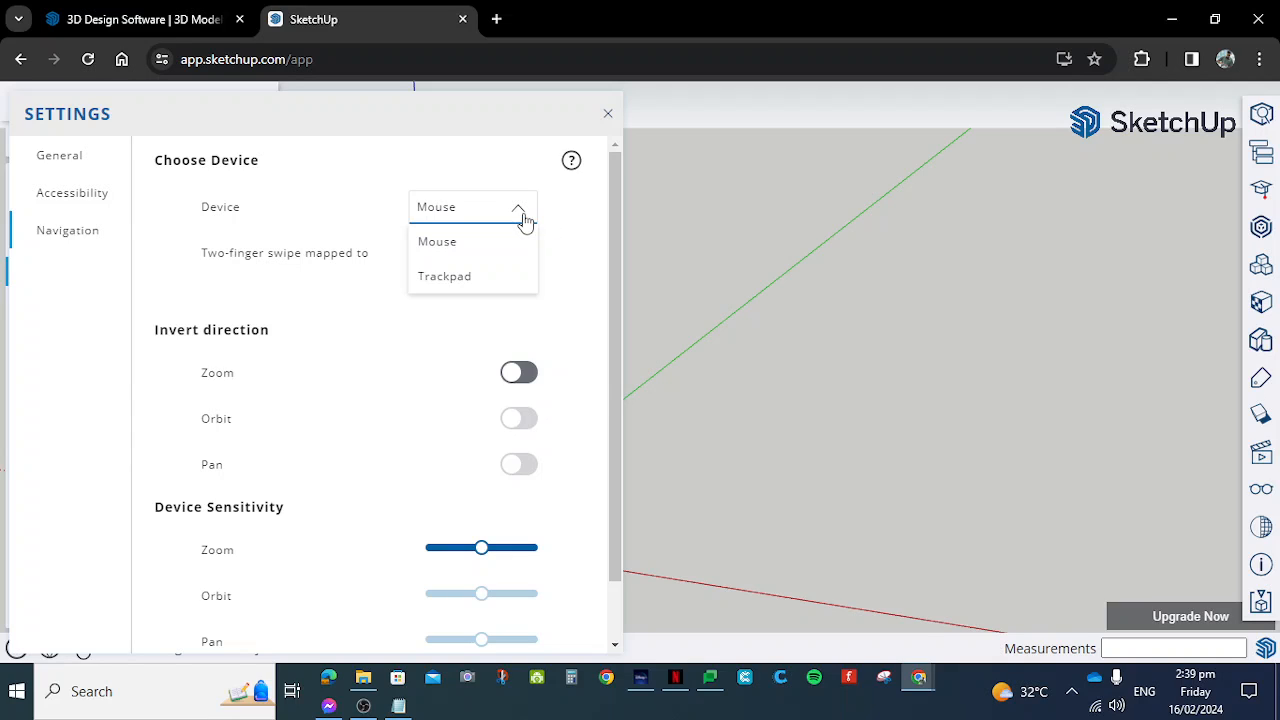
pyautogui.click(488, 284)
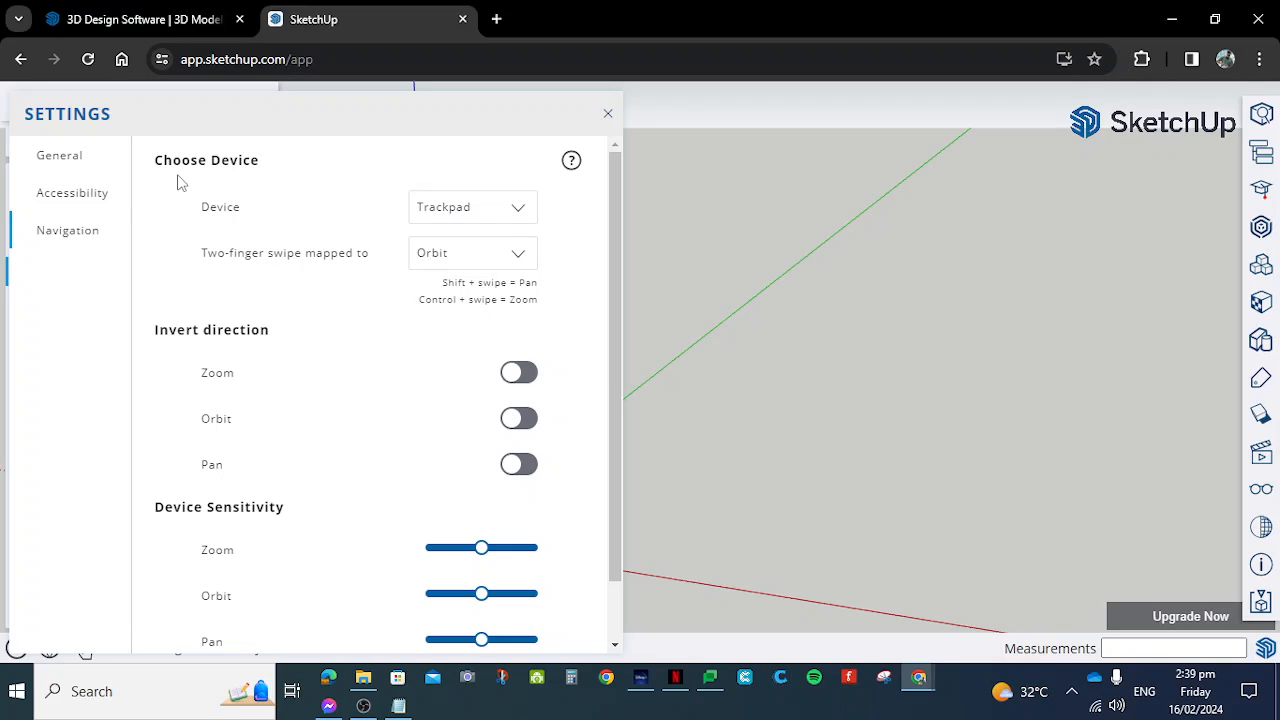
# - Set the navigation device to Mouse, look over the direction and sensitivity options, and close the settings
pyautogui.click(514, 210)
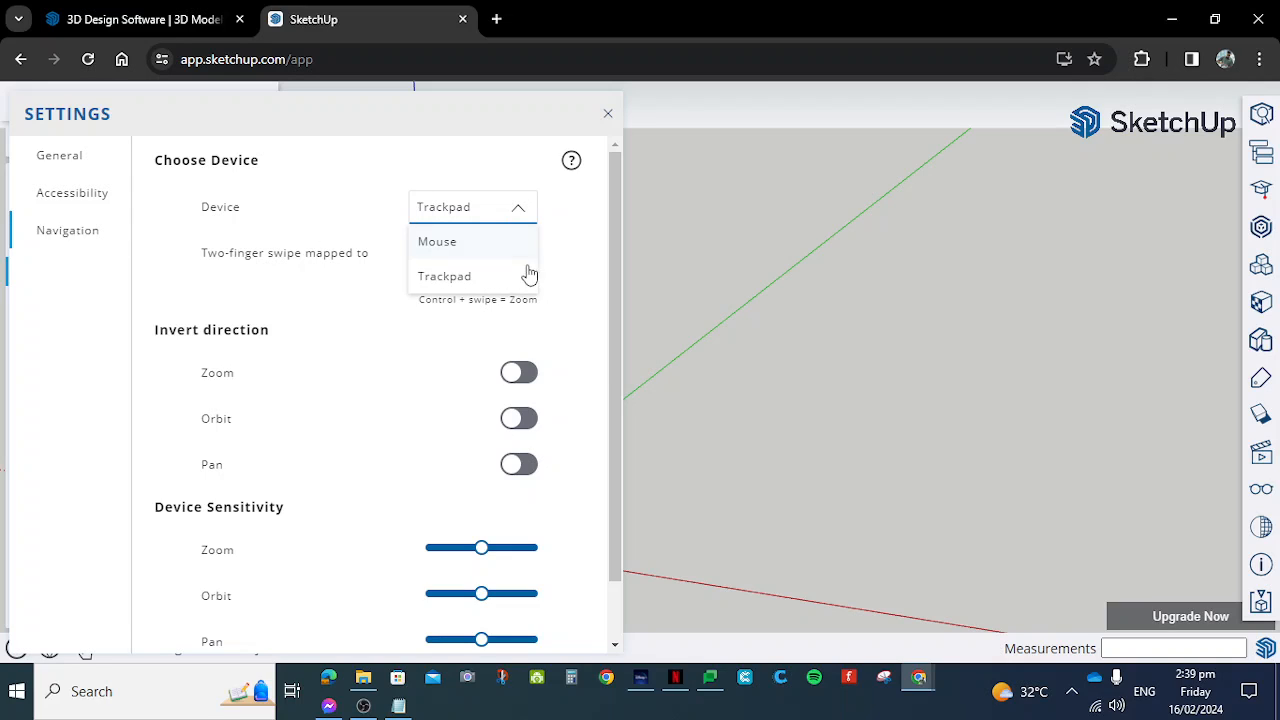
pyautogui.click(497, 243)
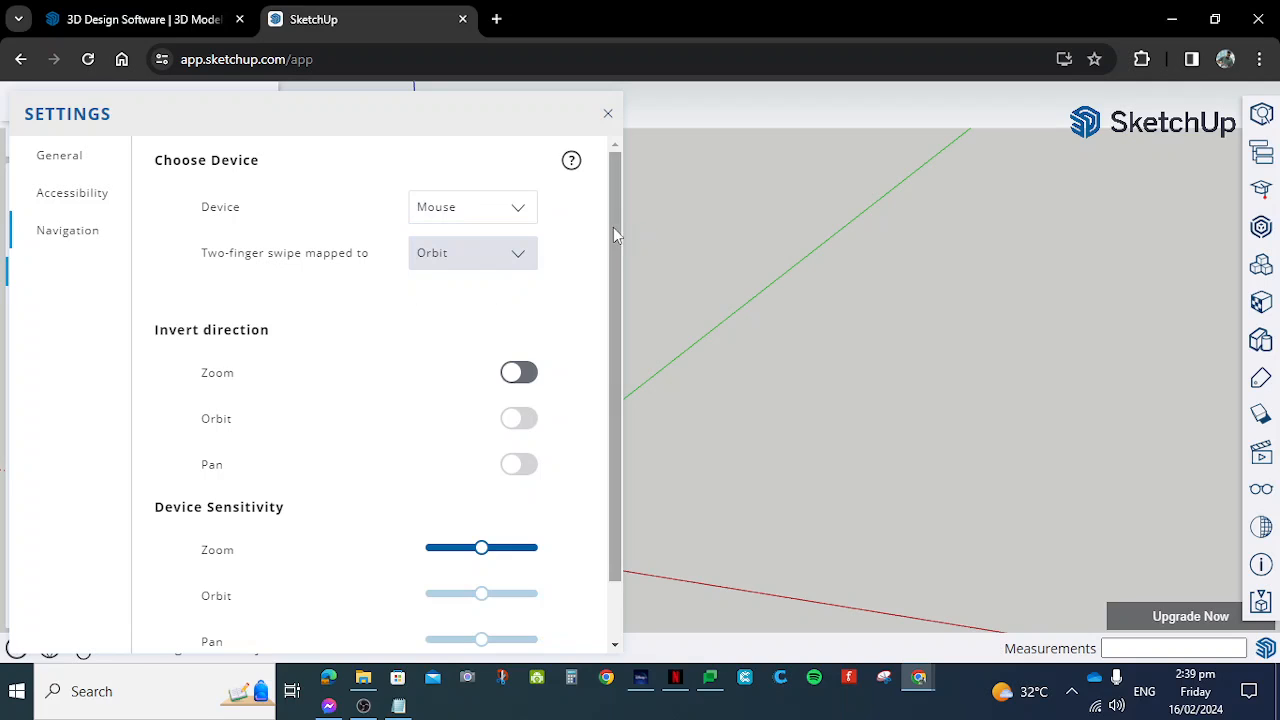
pyautogui.scroll(-1, 614, 229)
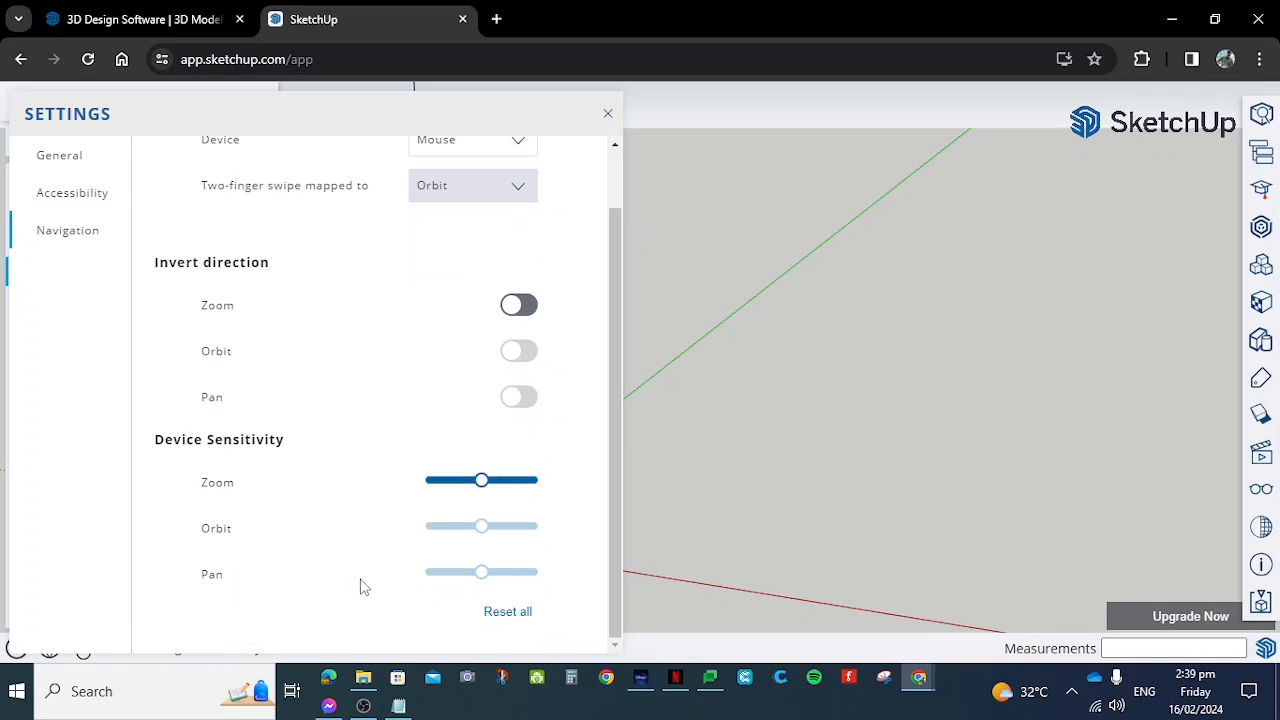
pyautogui.scroll(1, 343, 463)
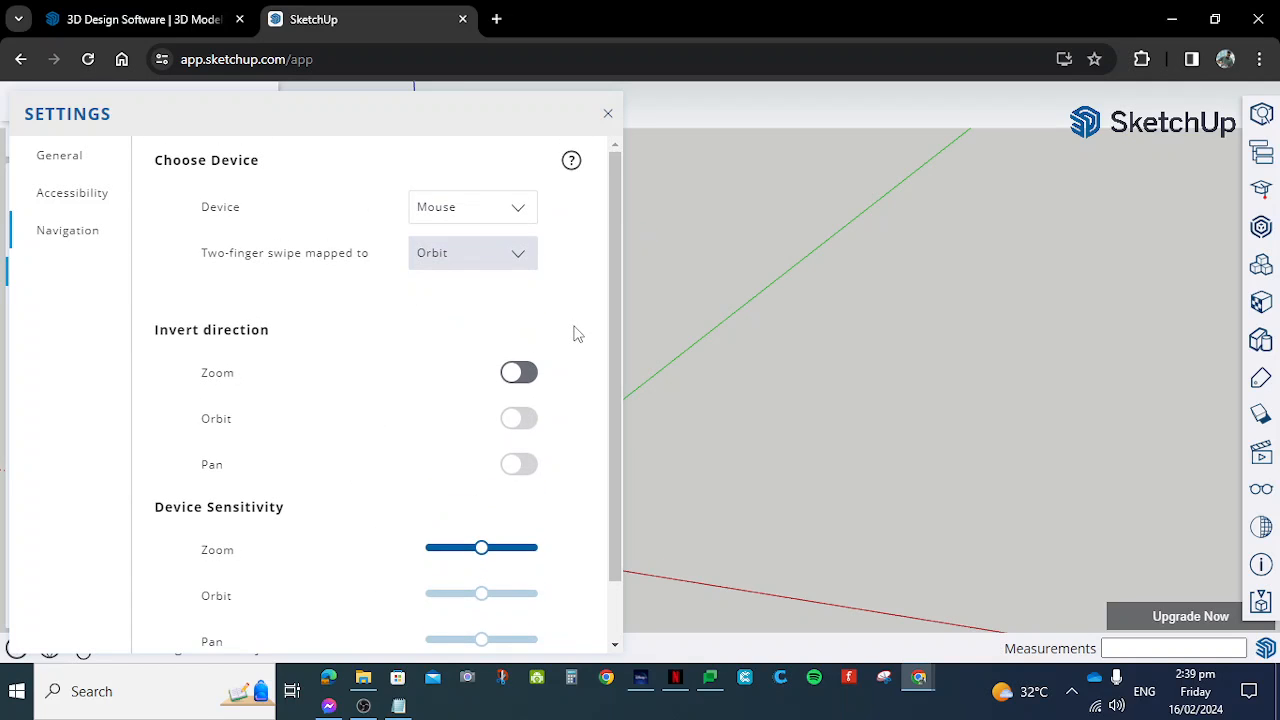
pyautogui.scroll(-1, 575, 338)
pyautogui.scroll(1, 575, 343)
pyautogui.click(608, 115)
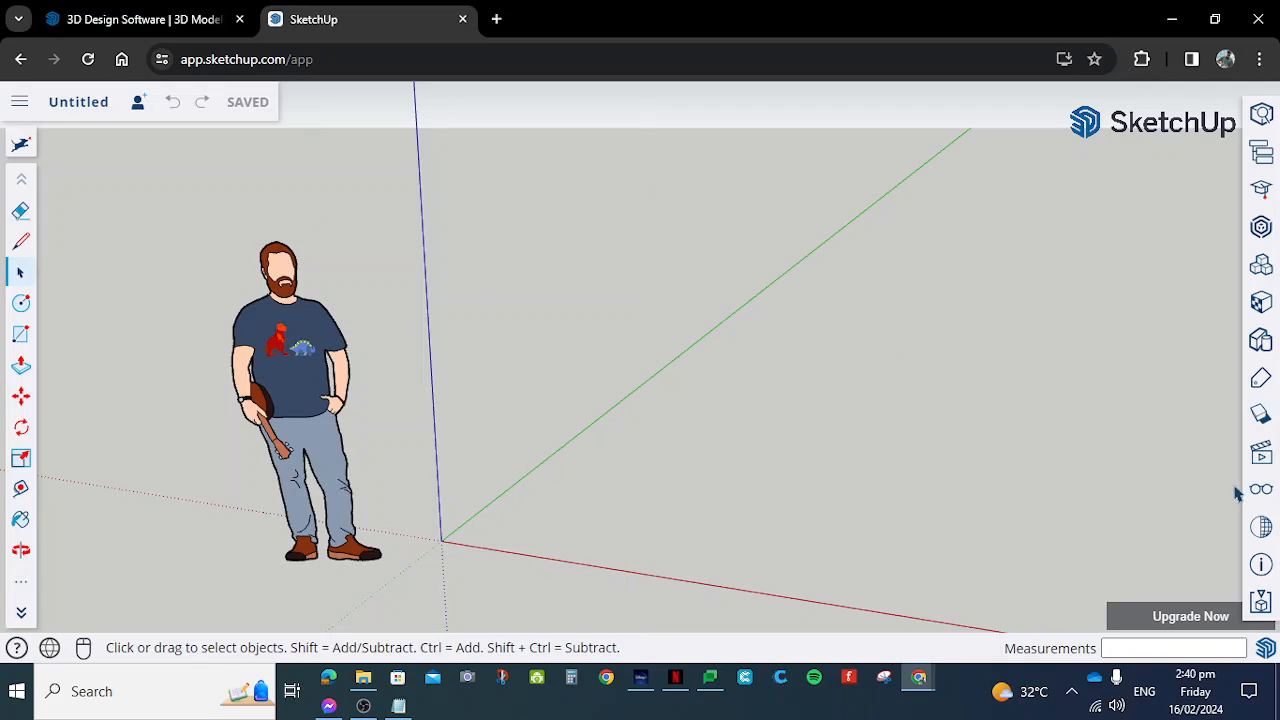
# - Set the display precision of the model's length units to 0.00 mm
pyautogui.click(1262, 565)
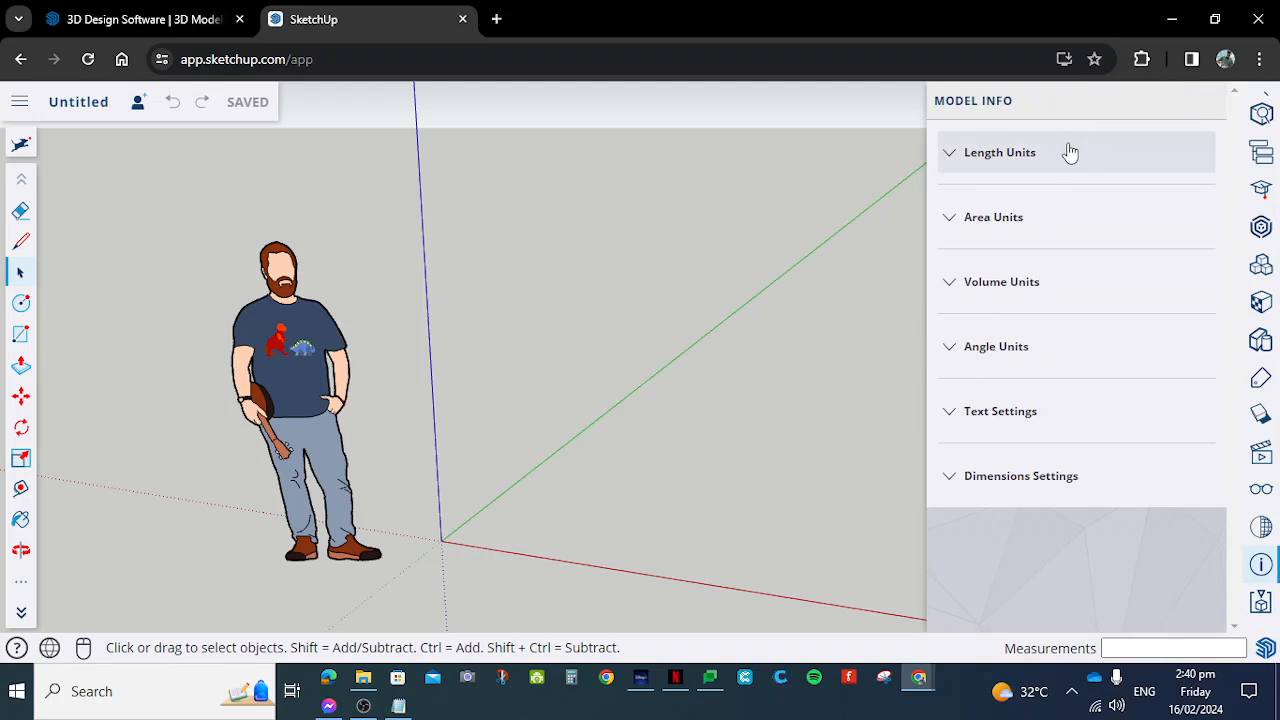
pyautogui.click(1102, 167)
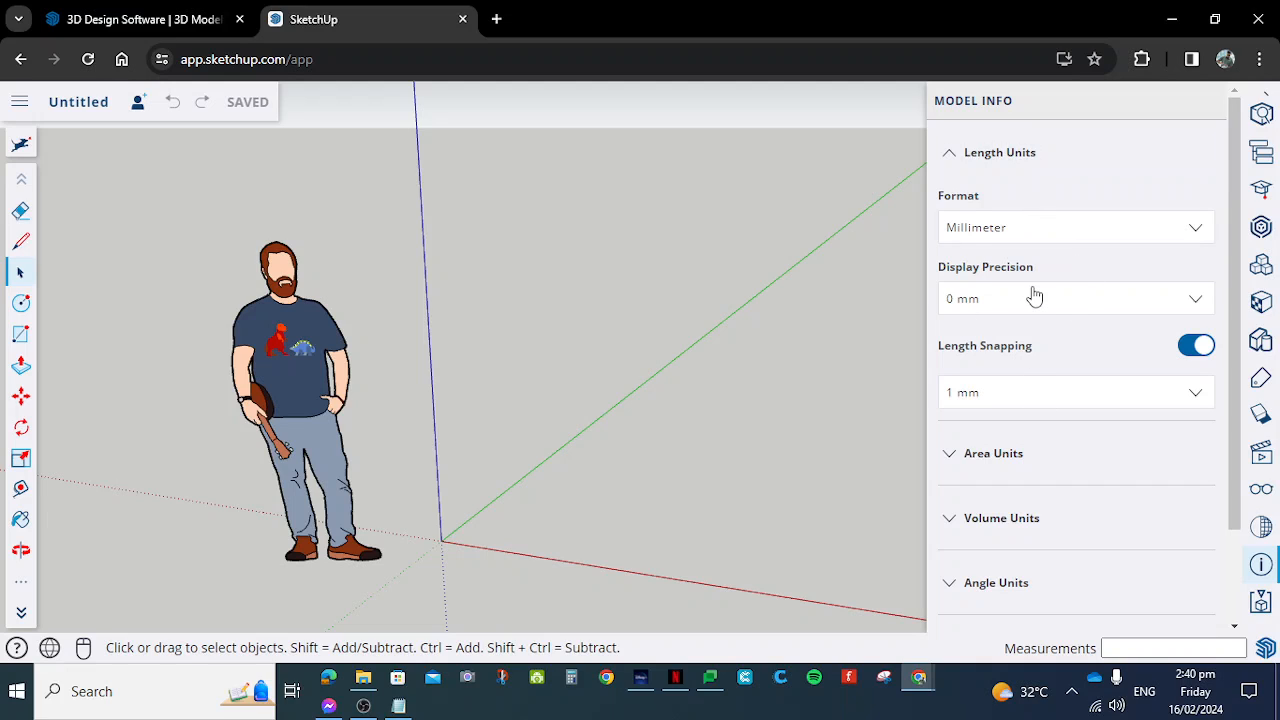
pyautogui.click(1077, 306)
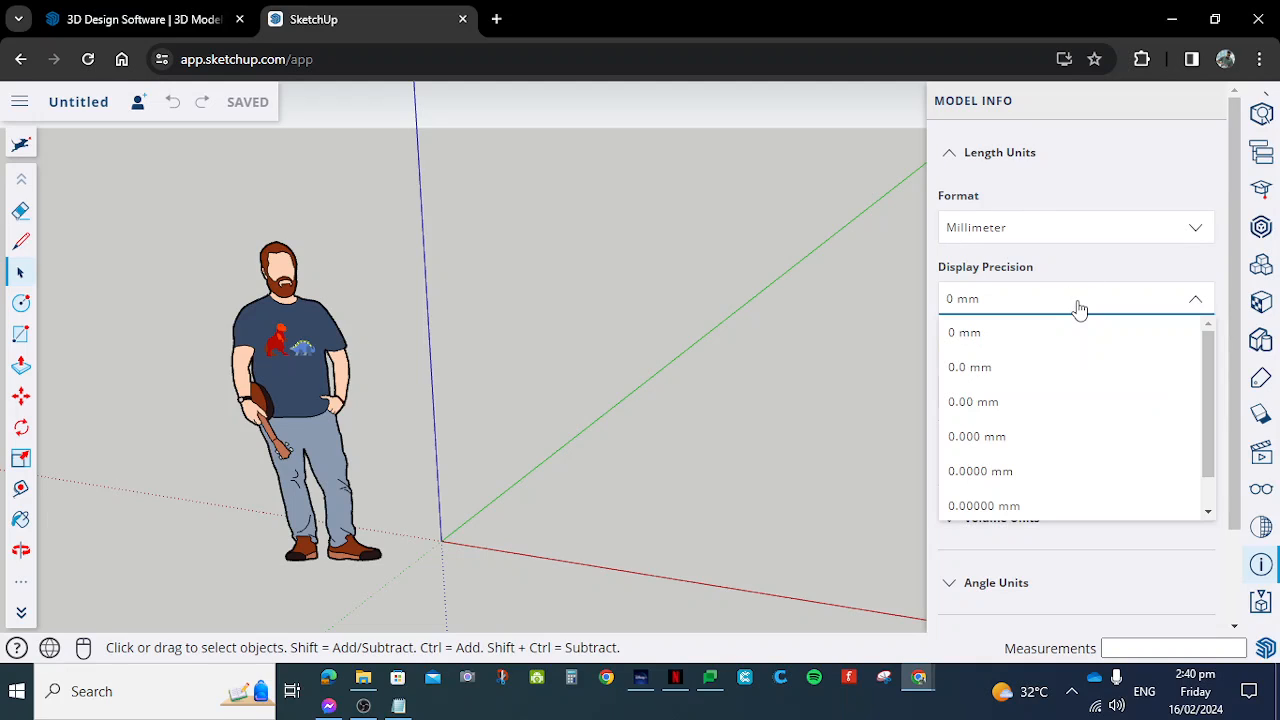
pyautogui.click(1042, 410)
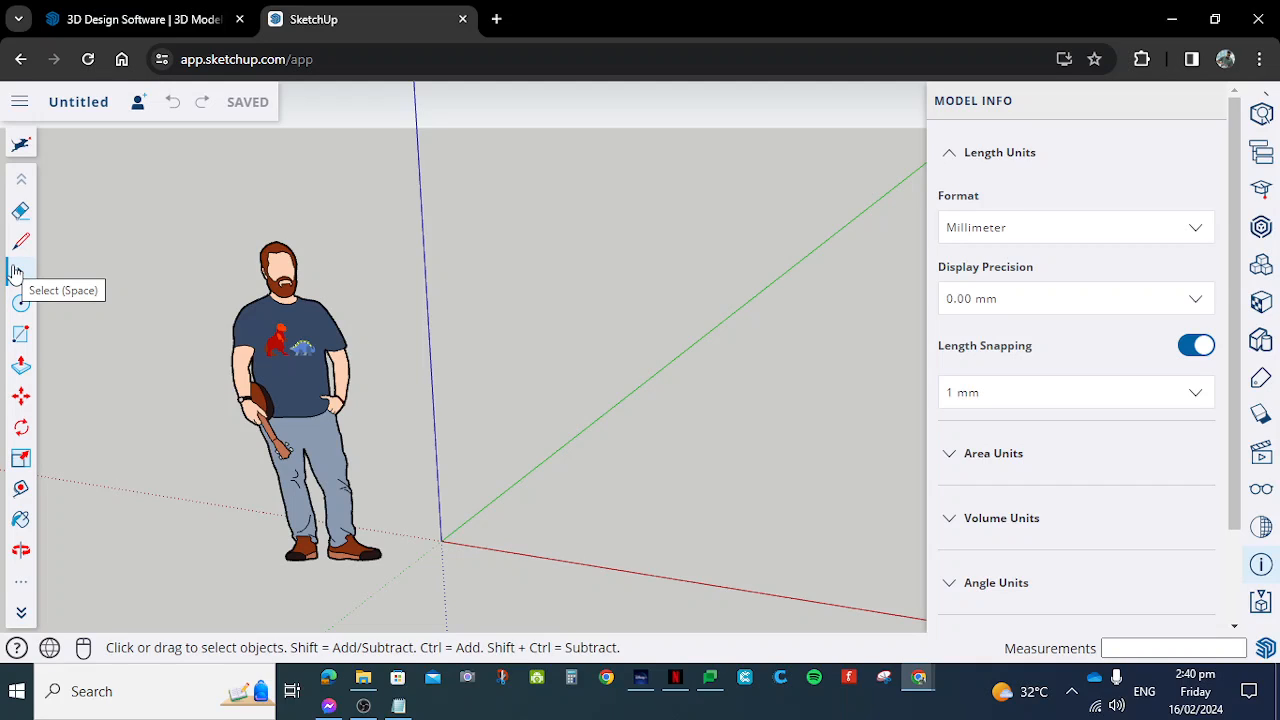
# - Zoom in and out around the axes' origin to examine it beside the figure
pyautogui.scroll(4, 436, 556)
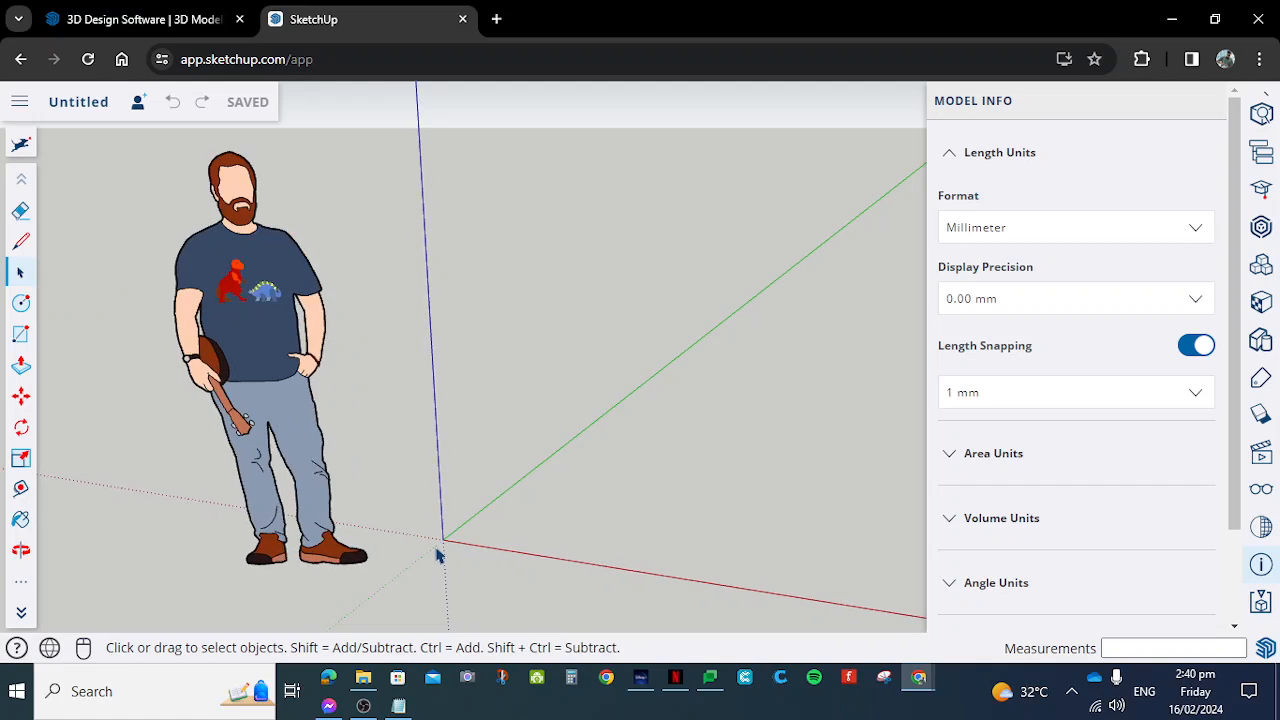
pyautogui.scroll(2, 436, 556)
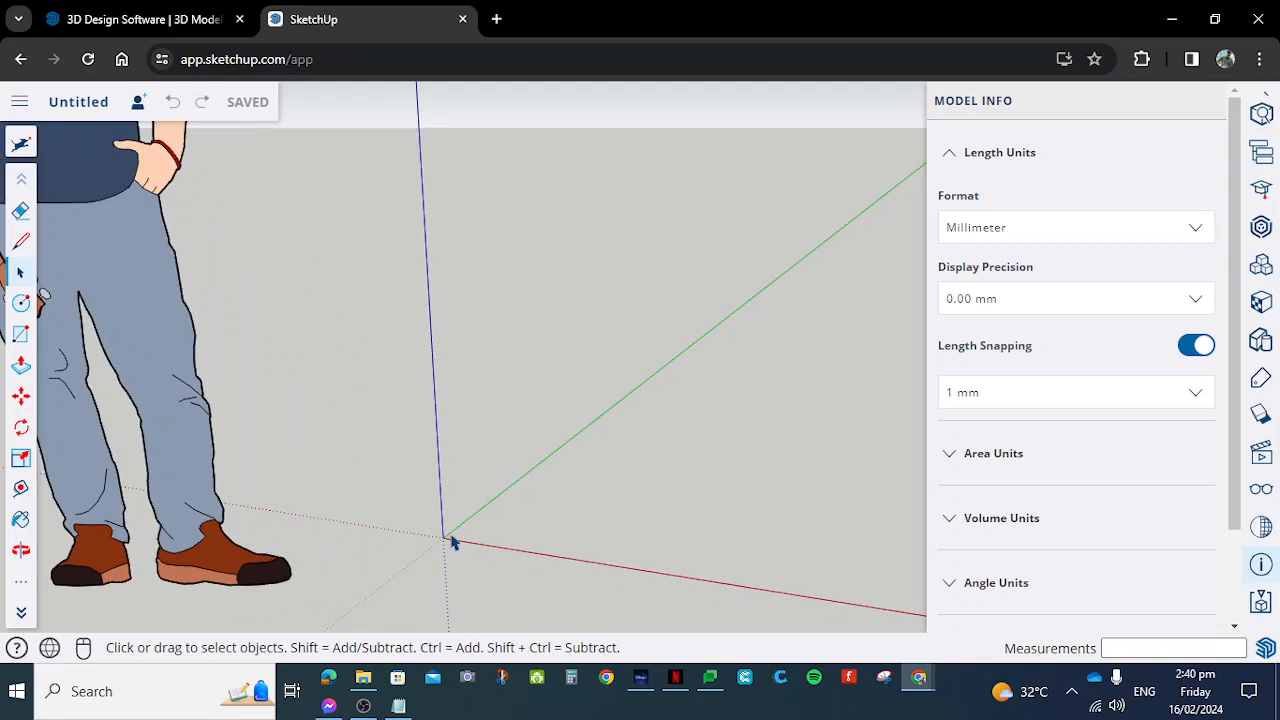
pyautogui.scroll(-2, 444, 538)
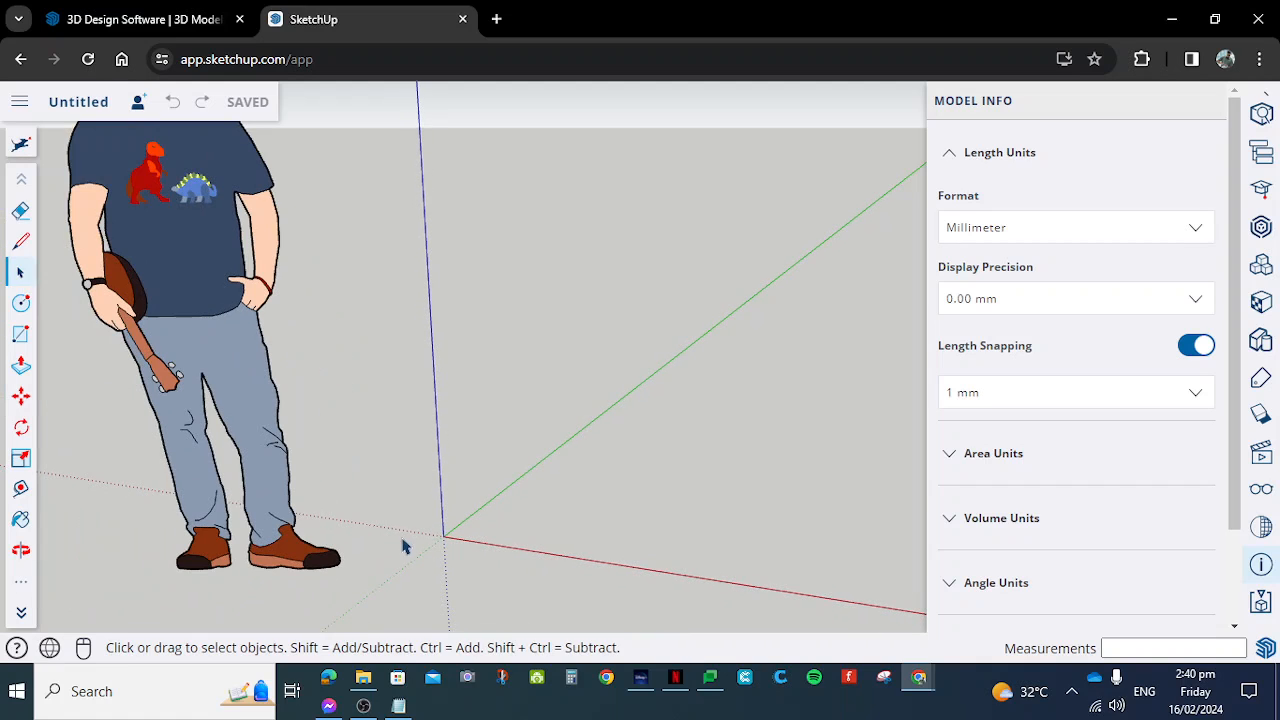
pyautogui.scroll(3, 443, 546)
pyautogui.scroll(-4, 454, 537)
pyautogui.scroll(5, 452, 535)
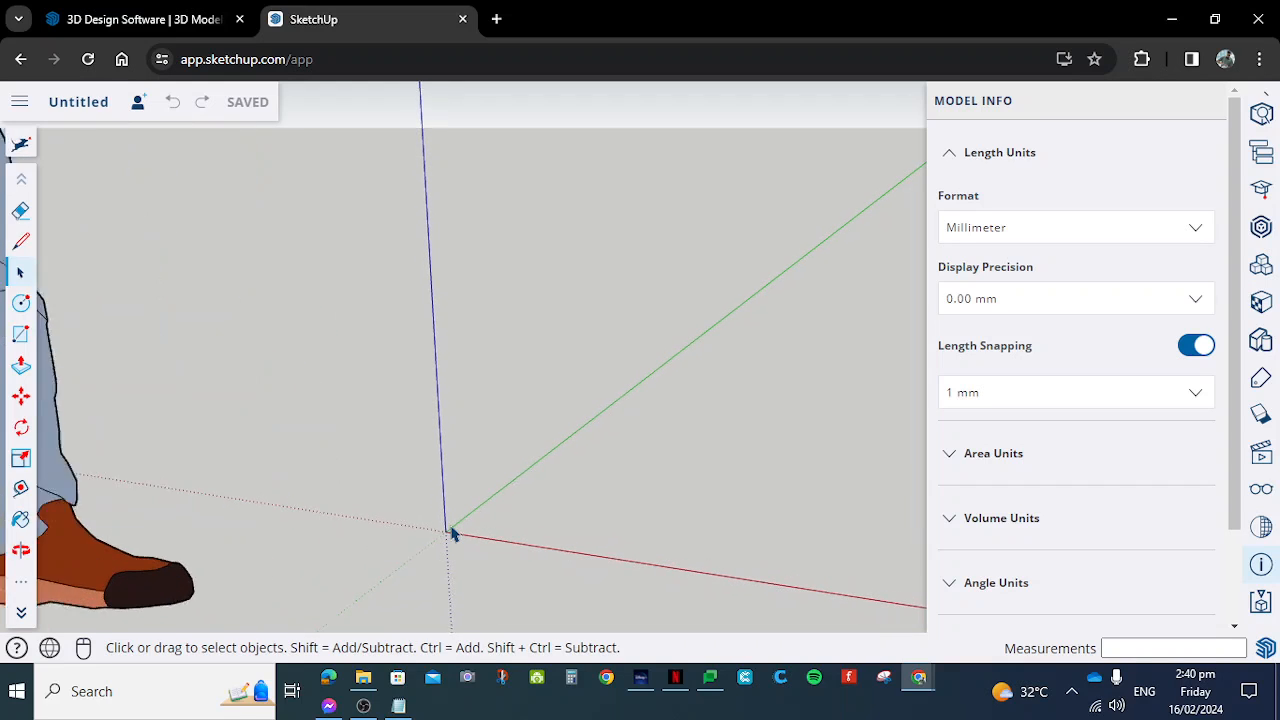
pyautogui.scroll(-1, 452, 535)
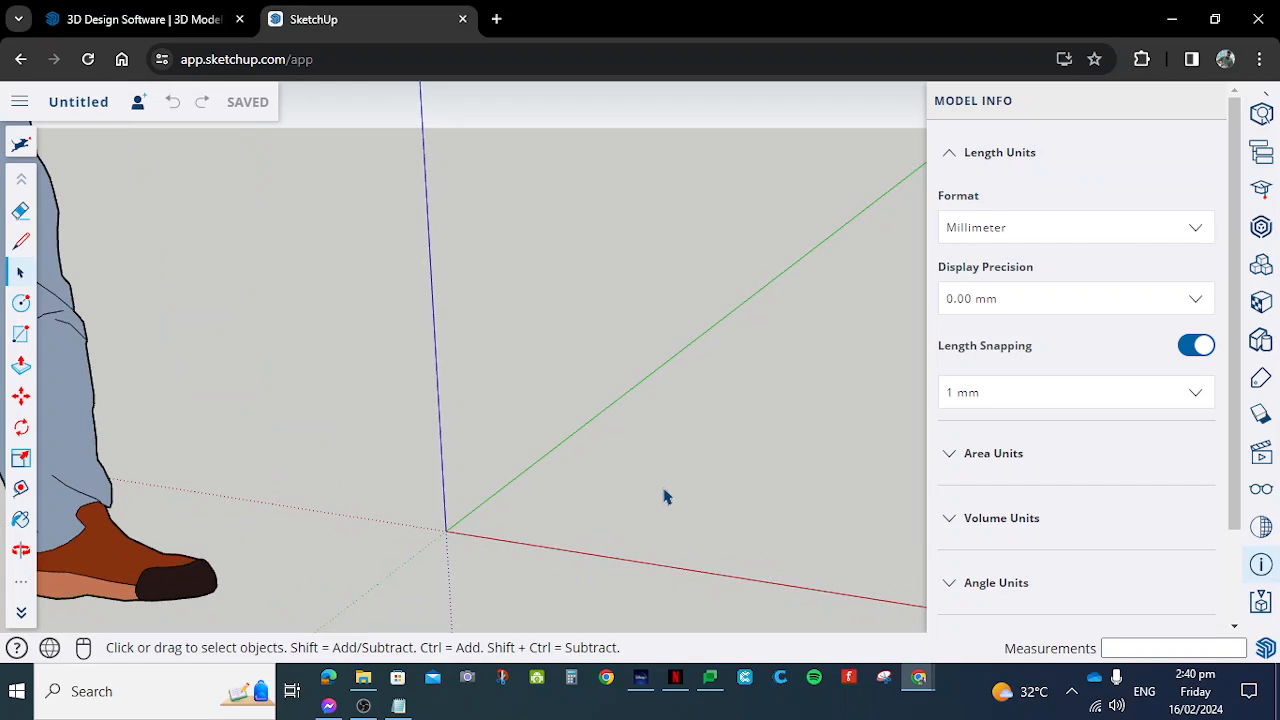
# - Activate the Line tool and zoom in and out around the axes' origin
pyautogui.click(19, 242)
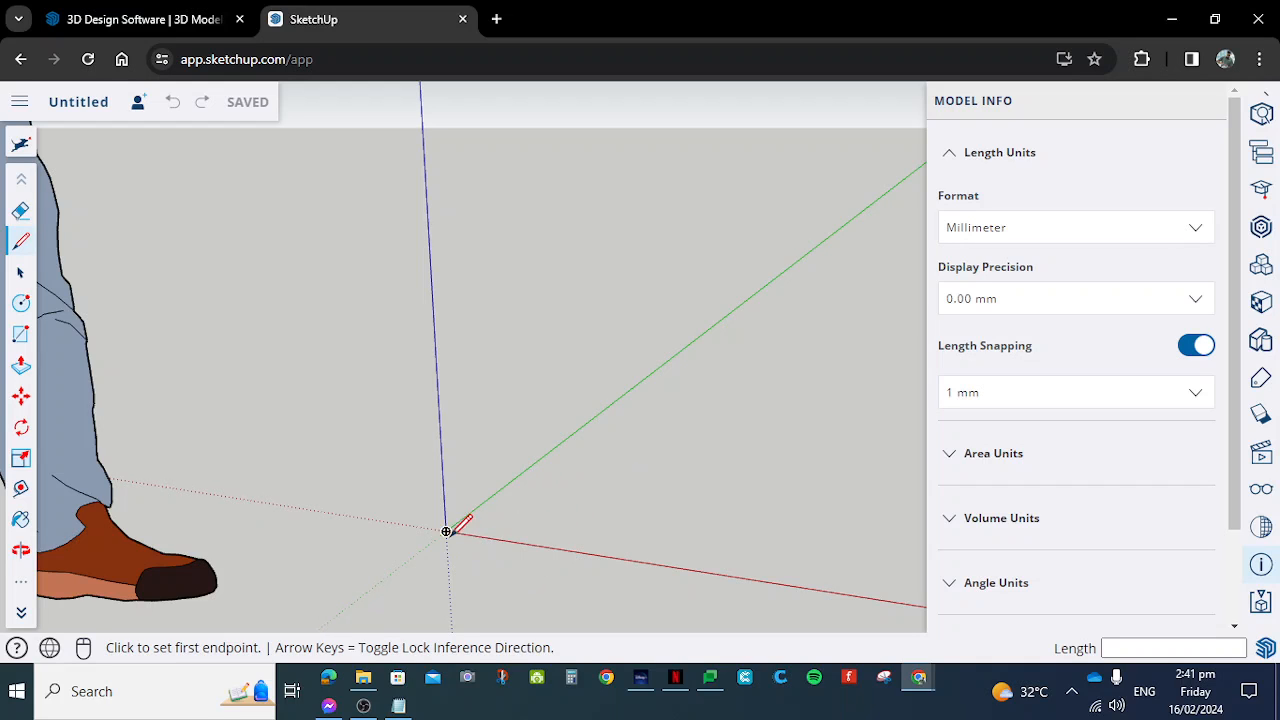
pyautogui.scroll(-3, 450, 528)
pyautogui.scroll(5, 505, 522)
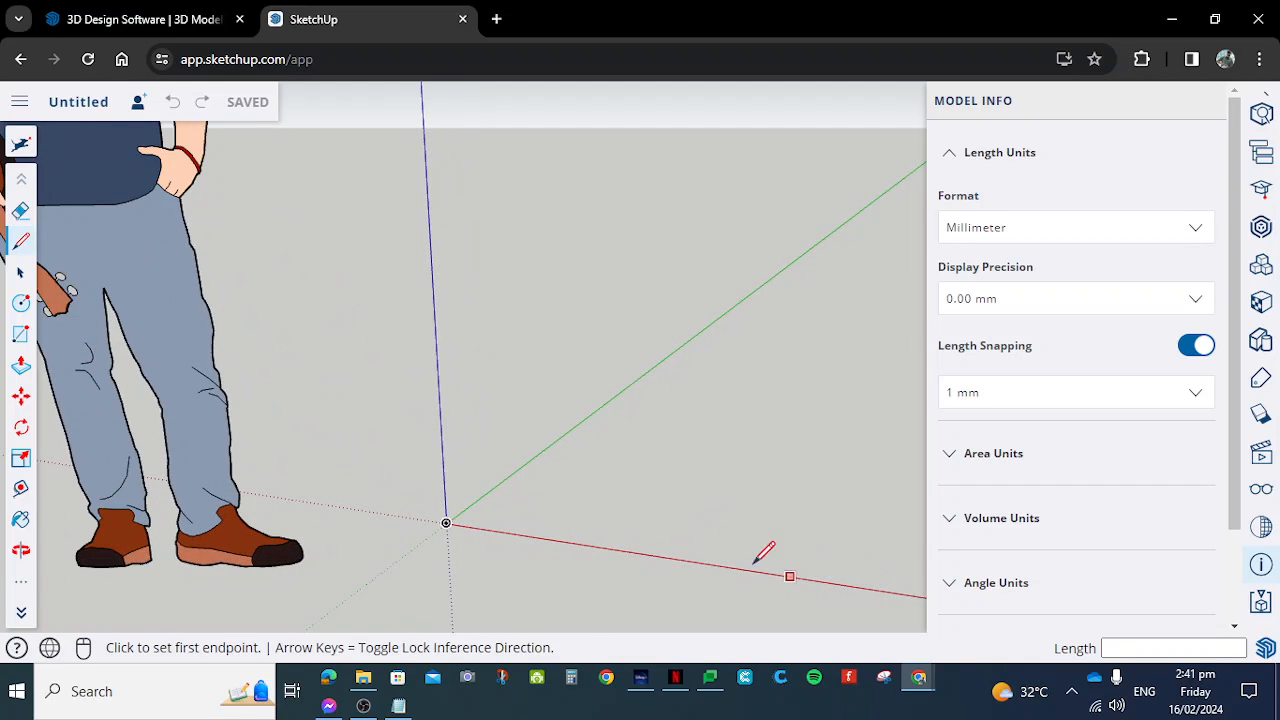
pyautogui.scroll(-1, 550, 500)
pyautogui.scroll(4, 550, 485)
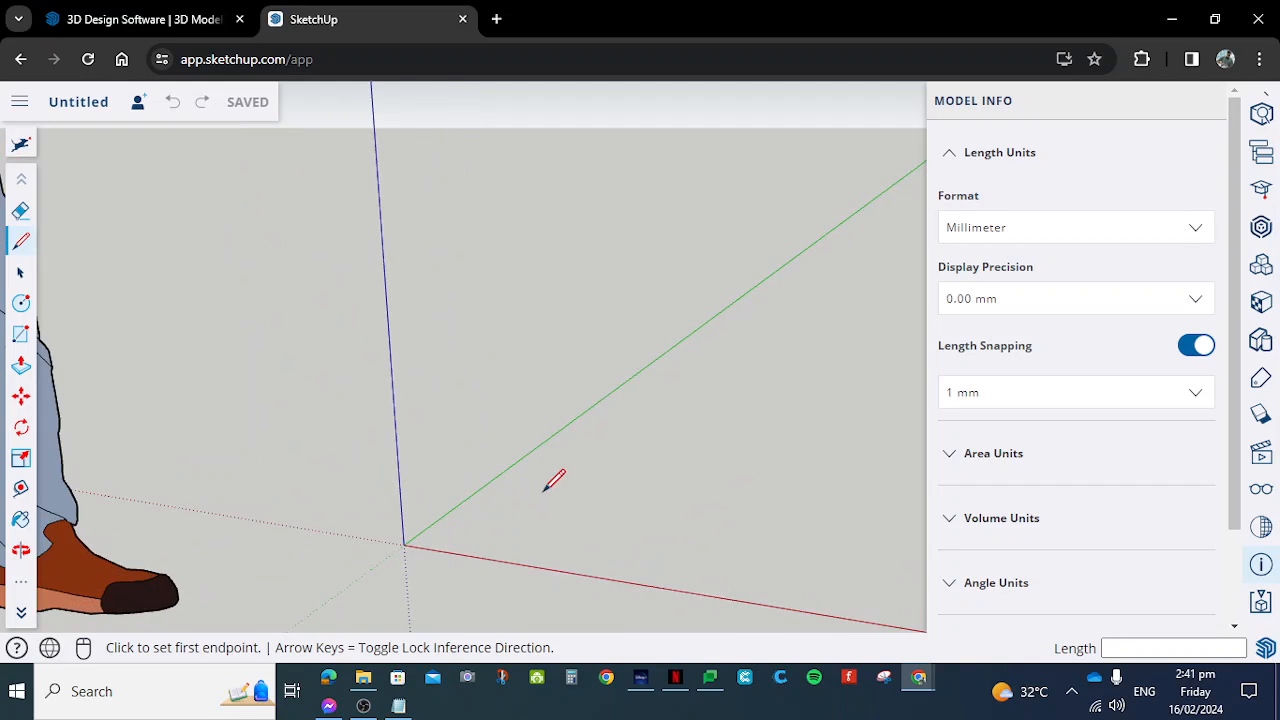
pyautogui.scroll(-3, 794, 320)
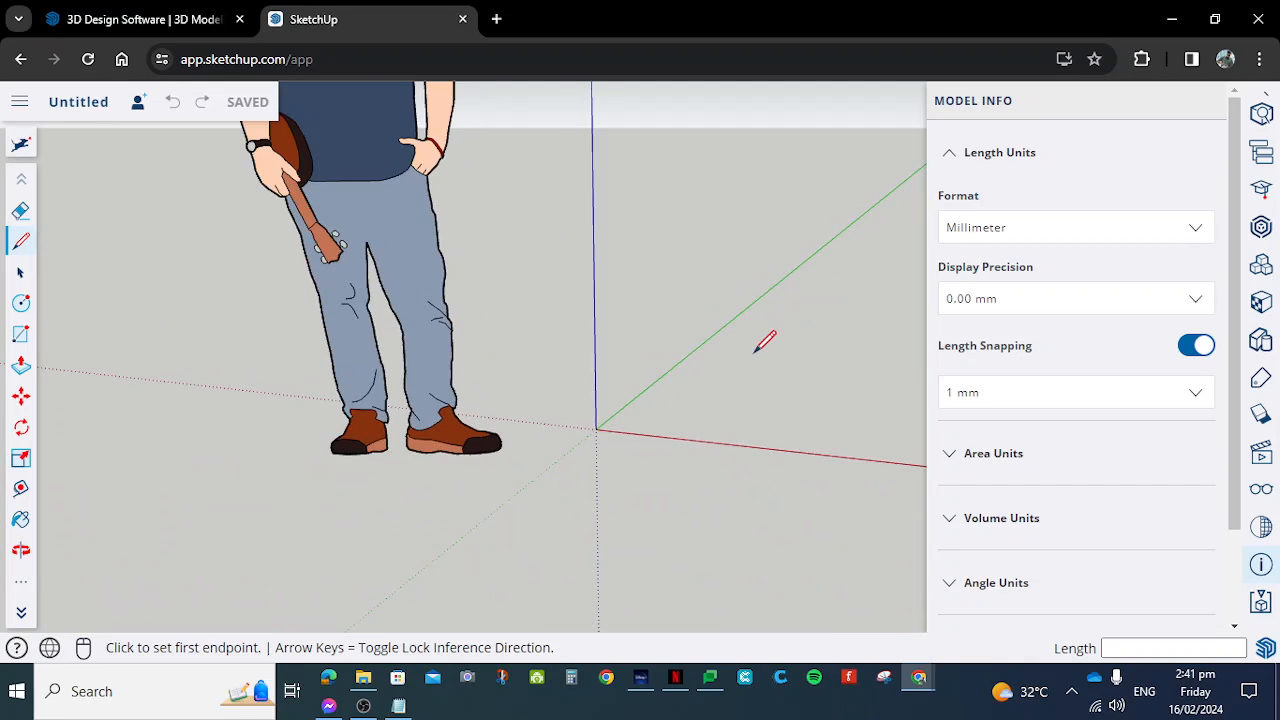
# - Orbit and zoom around the axes' origin and the figure to examine them from different angles and distances
pyautogui.moveTo(566, 277); pyautogui.dragTo(583, 366, button='middle')
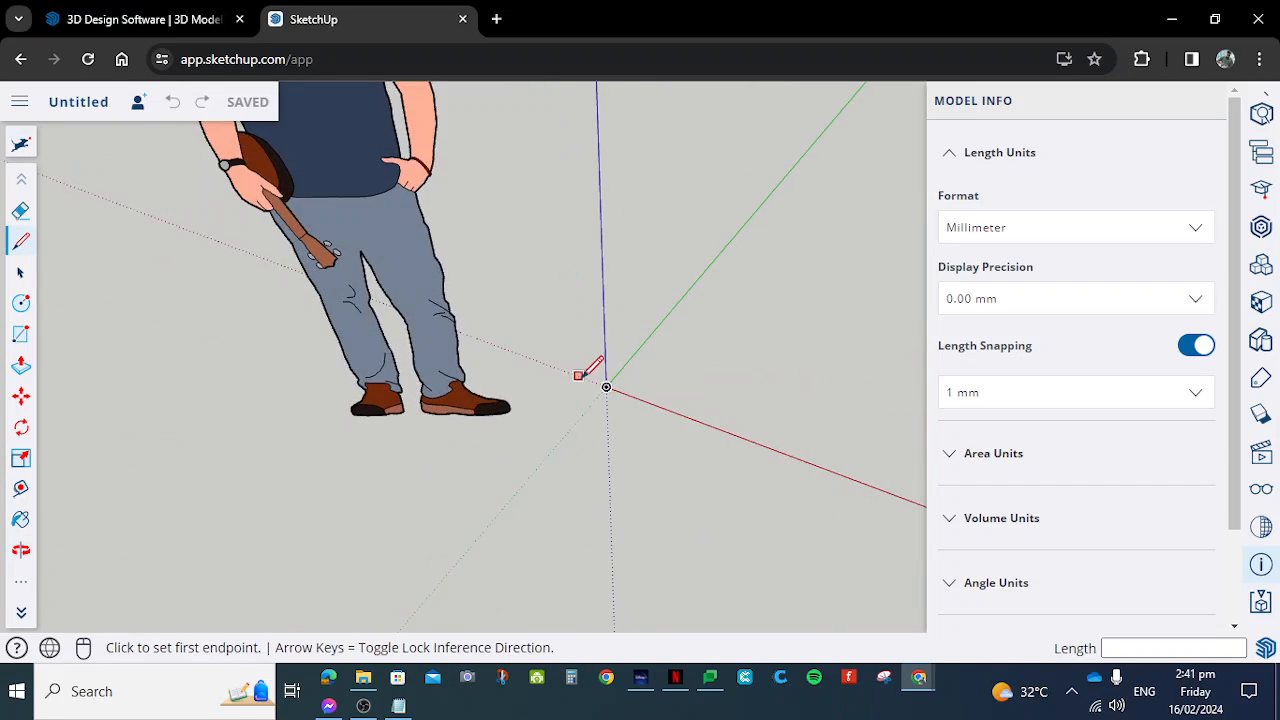
pyautogui.scroll(-3, 600, 400)
pyautogui.moveTo(609, 423)
pyautogui.mouseDown(button='middle')
pyautogui.moveTo(718, 485)
pyautogui.moveTo(680, 394)
pyautogui.moveTo(640, 486)
pyautogui.moveTo(773, 483)
pyautogui.moveTo(149, 283)
pyautogui.moveTo(691, 486)
pyautogui.moveTo(611, 346)
pyautogui.moveTo(620, 373)
pyautogui.mouseUp(button='middle')
pyautogui.scroll(4, 620, 420)
pyautogui.scroll(3, 620, 373)
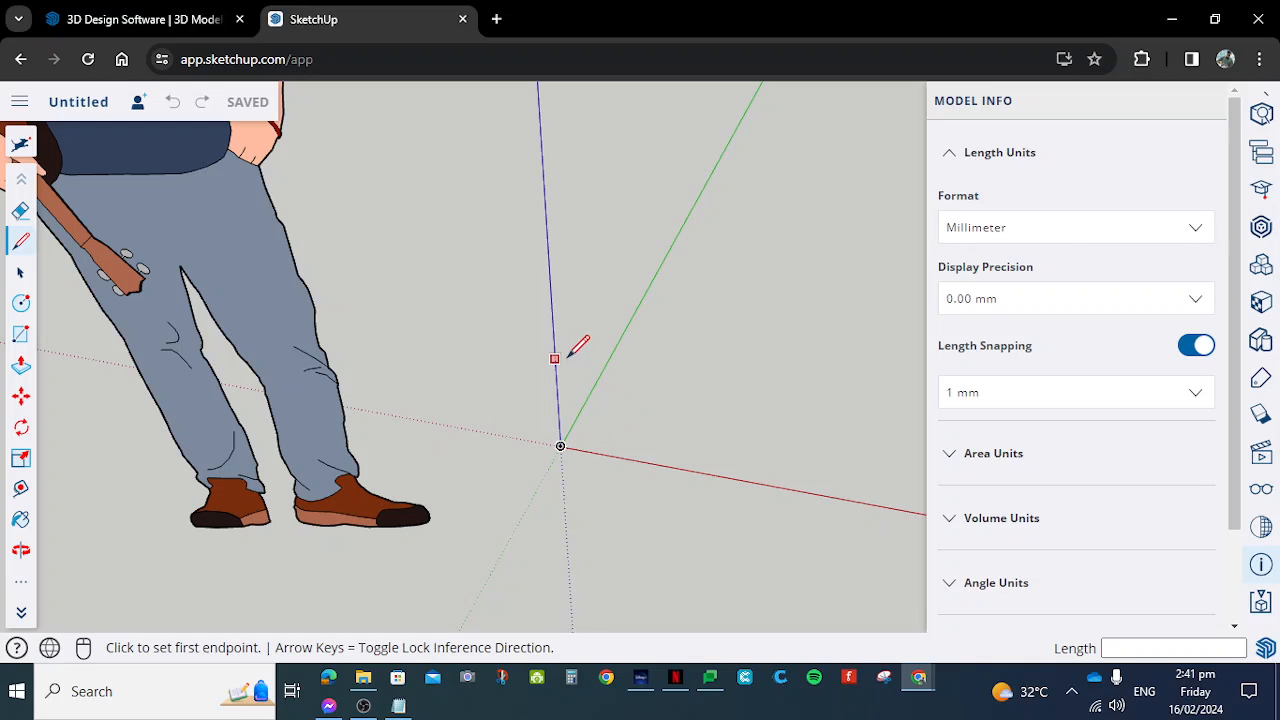
pyautogui.scroll(6, 586, 363)
pyautogui.scroll(-3, 601, 394)
pyautogui.scroll(-2, 594, 406)
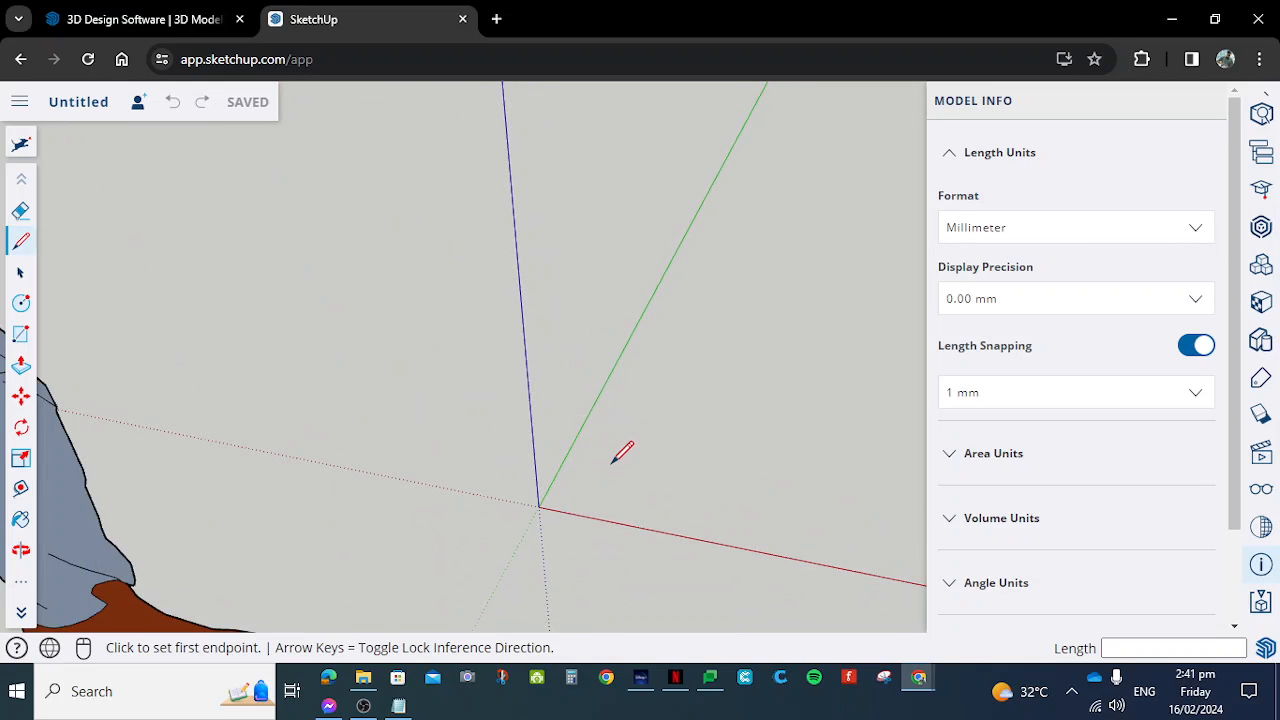
pyautogui.moveTo(617, 458); pyautogui.dragTo(603, 491, button='middle')
pyautogui.scroll(-8, 609, 476)
pyautogui.scroll(2, 617, 550)
pyautogui.scroll(3, 620, 520)
pyautogui.moveTo(623, 429); pyautogui.dragTo(500, 509, button='middle')
pyautogui.scroll(-2, 600, 471)
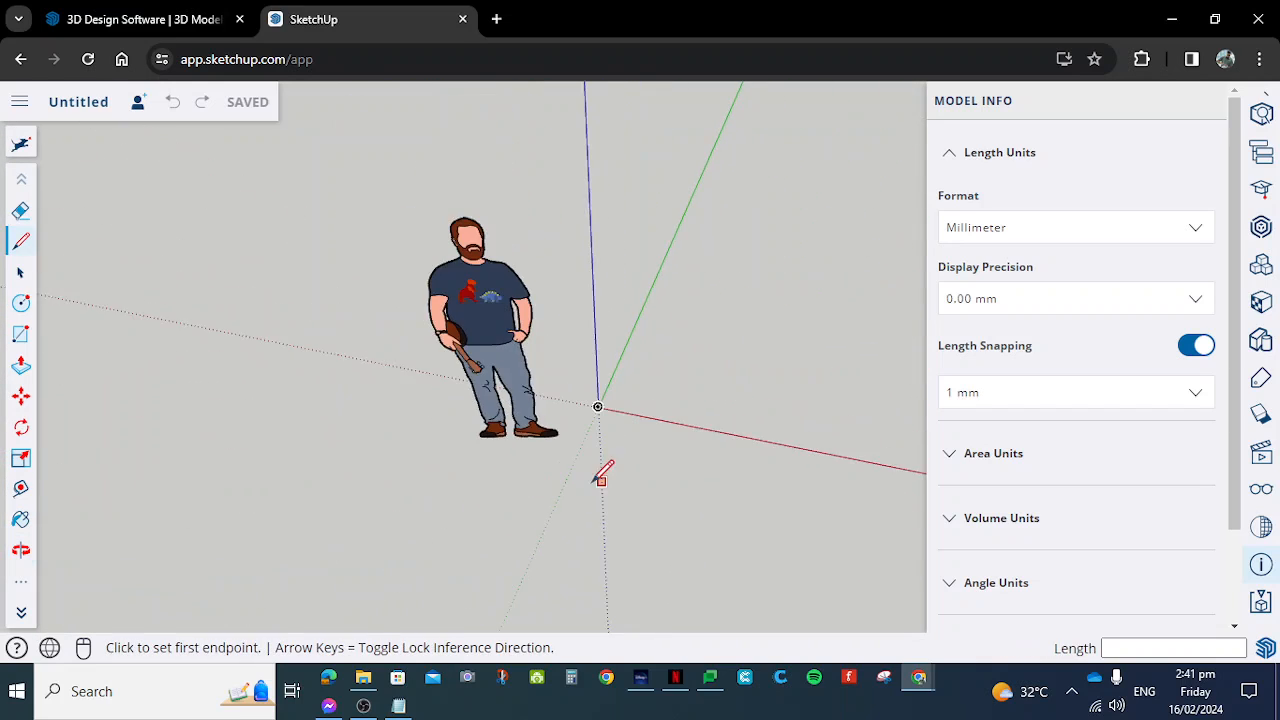
pyautogui.scroll(3, 628, 372)
pyautogui.scroll(1, 628, 372)
pyautogui.scroll(-1, 628, 372)
pyautogui.scroll(2, 628, 372)
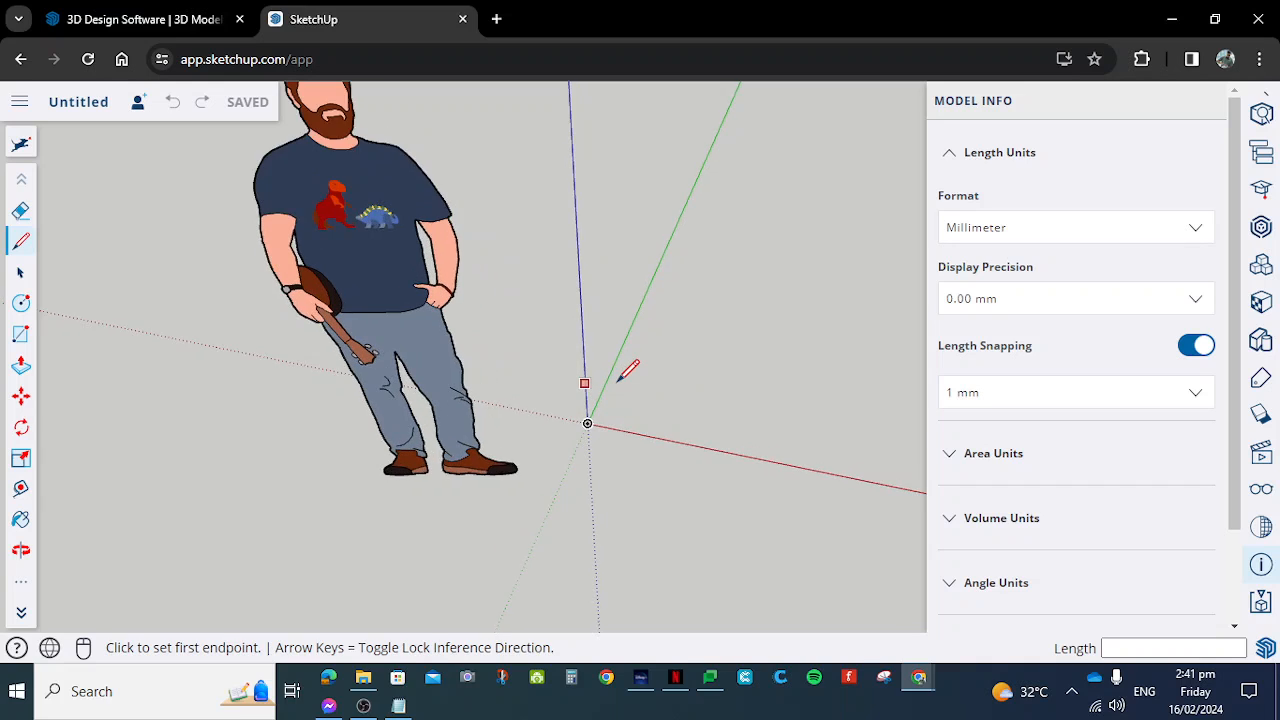
pyautogui.scroll(-2, 618, 370)
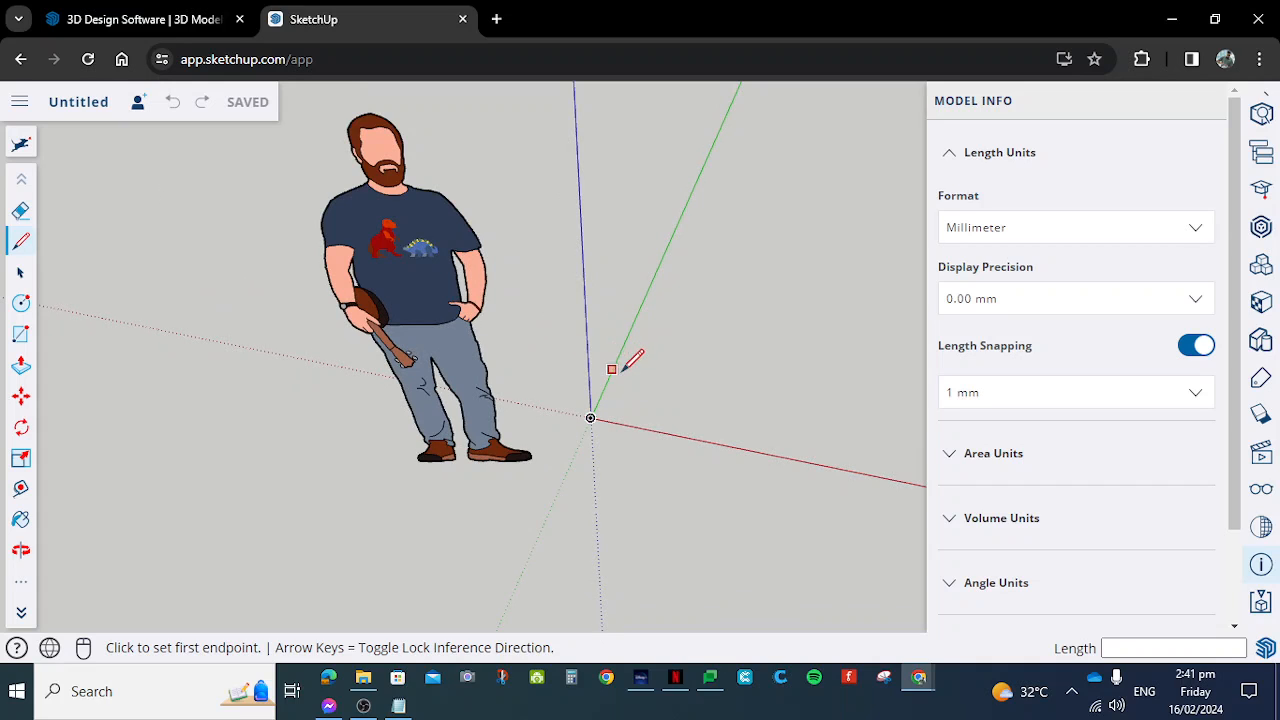
# - Look over the additional tools and use the Orbit tool to examine the figure and axes from several angles
pyautogui.click(23, 588)
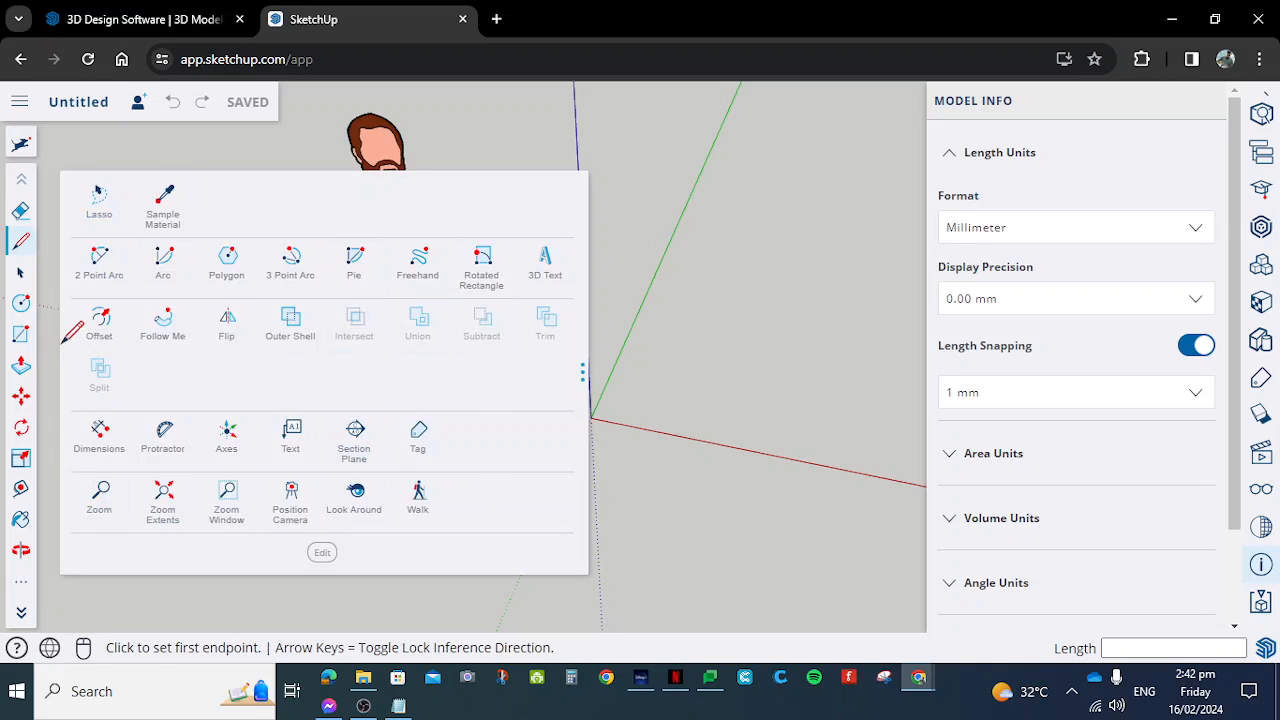
pyautogui.click(25, 589)
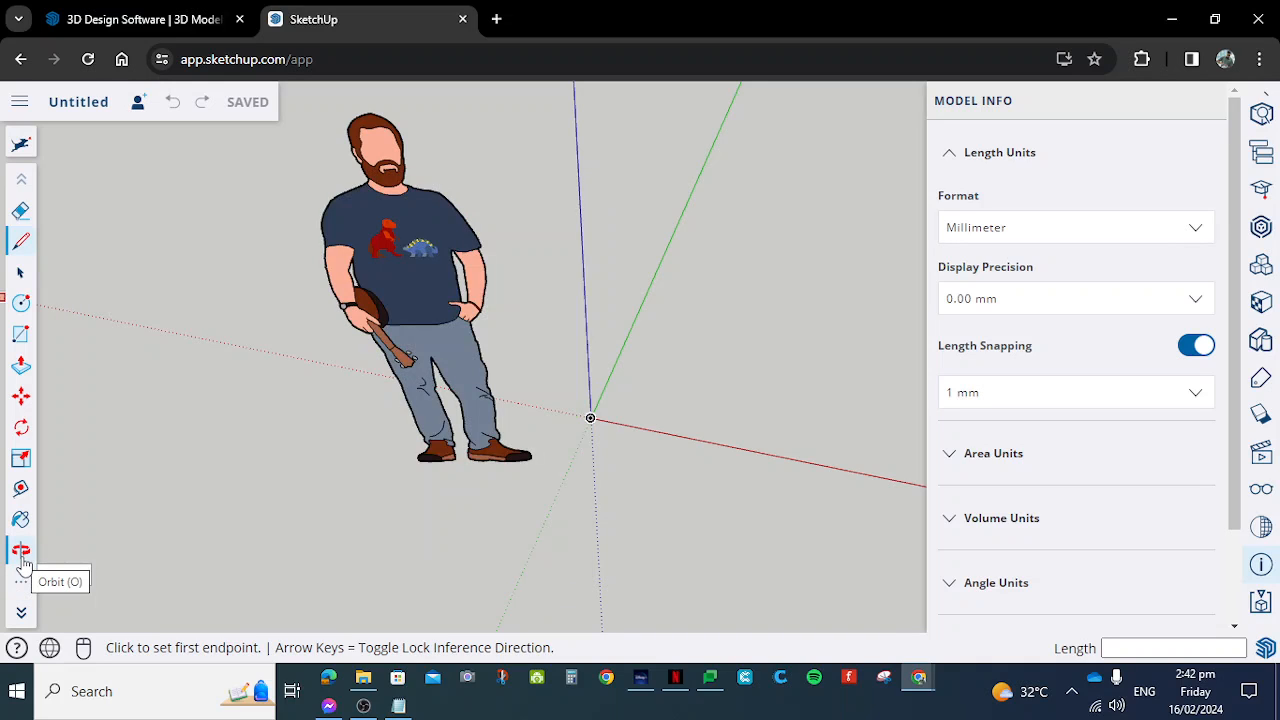
pyautogui.click(22, 566)
pyautogui.moveTo(472, 451); pyautogui.dragTo(551, 312)
pyautogui.moveTo(668, 517); pyautogui.dragTo(617, 436)
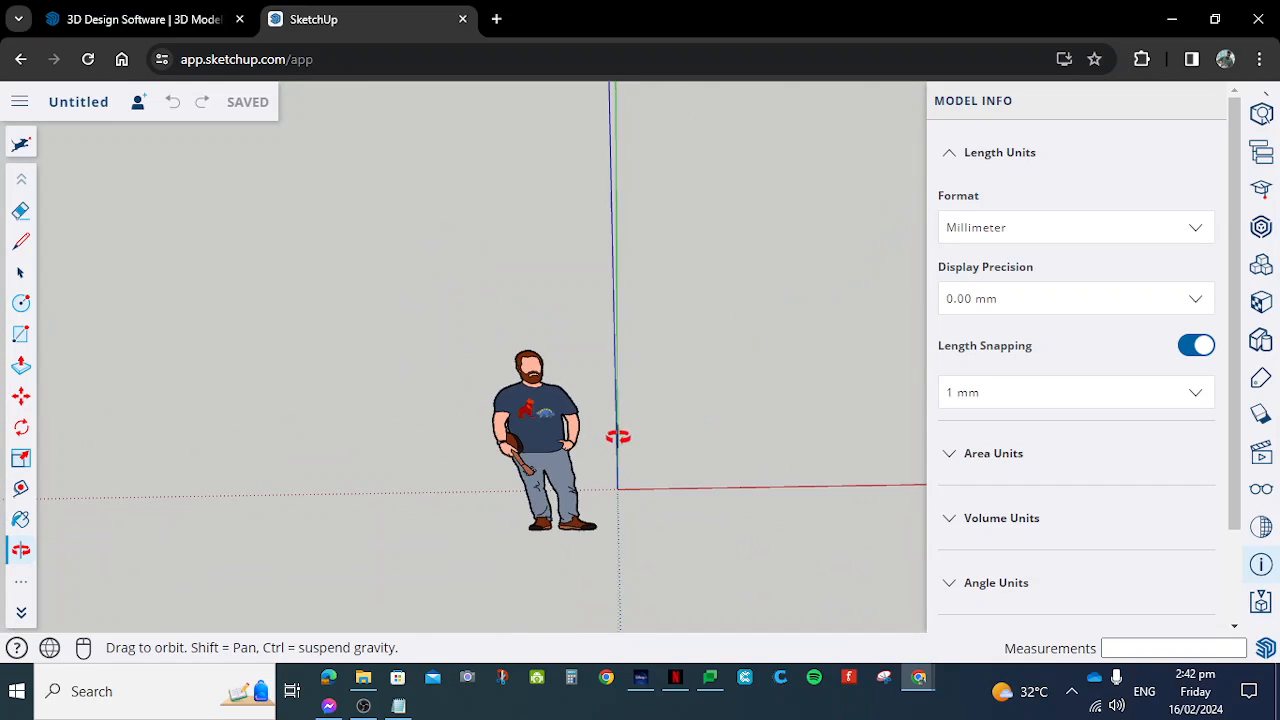
pyautogui.moveTo(656, 532); pyautogui.dragTo(570, 484)
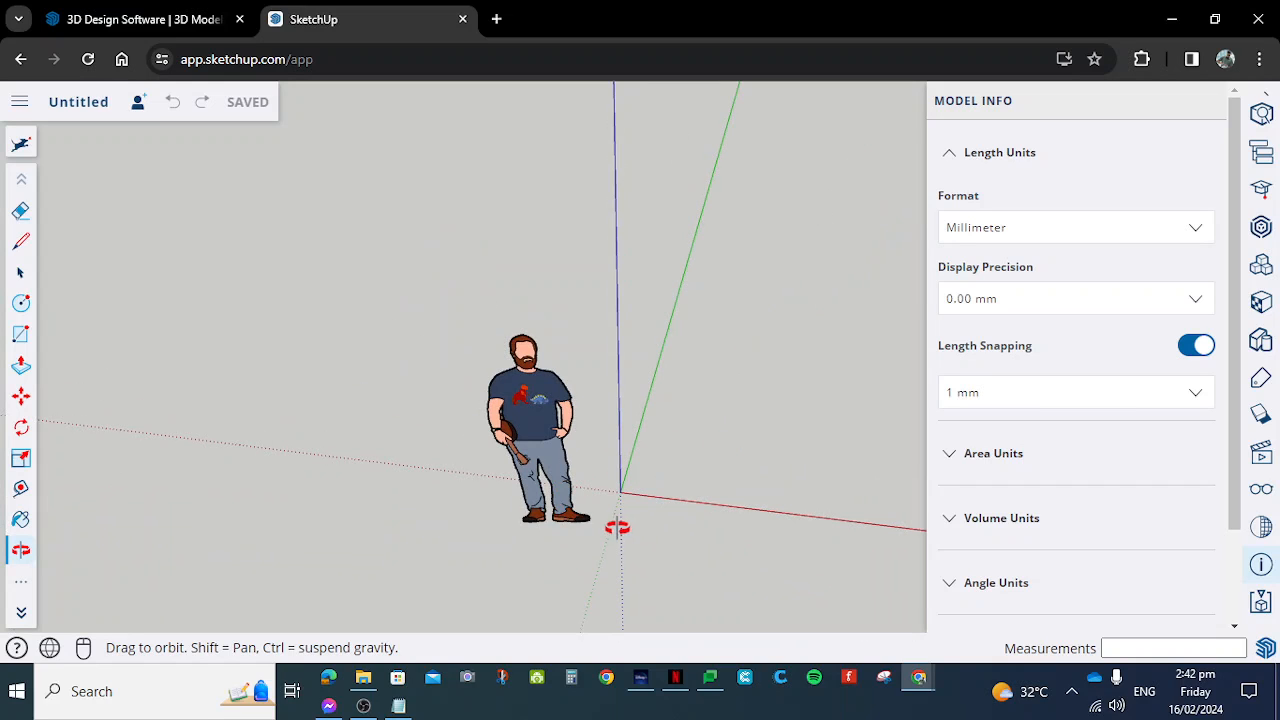
pyautogui.scroll(5, 619, 525)
pyautogui.scroll(-2, 557, 434)
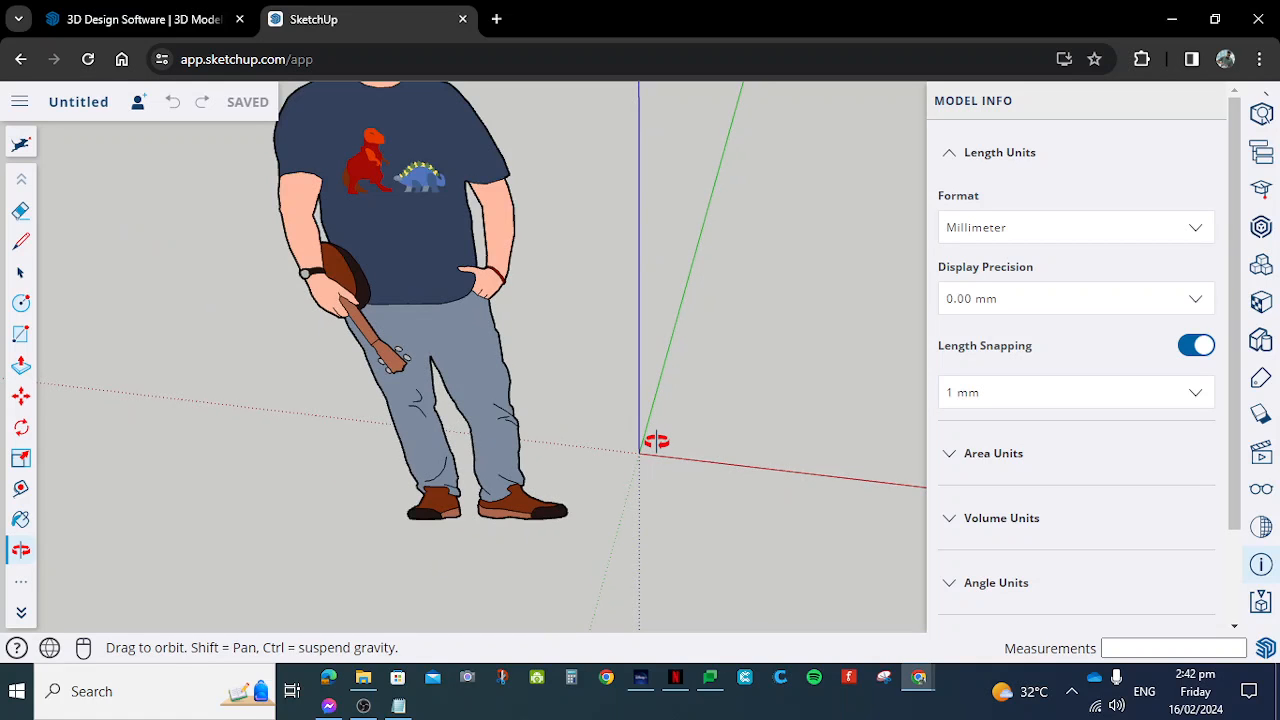
pyautogui.moveTo(629, 466)
pyautogui.mouseDown()
pyautogui.moveTo(471, 389)
pyautogui.moveTo(677, 423)
pyautogui.moveTo(465, 419)
pyautogui.moveTo(651, 463)
pyautogui.moveTo(620, 463)
pyautogui.mouseUp()
pyautogui.scroll(-3, 620, 463)
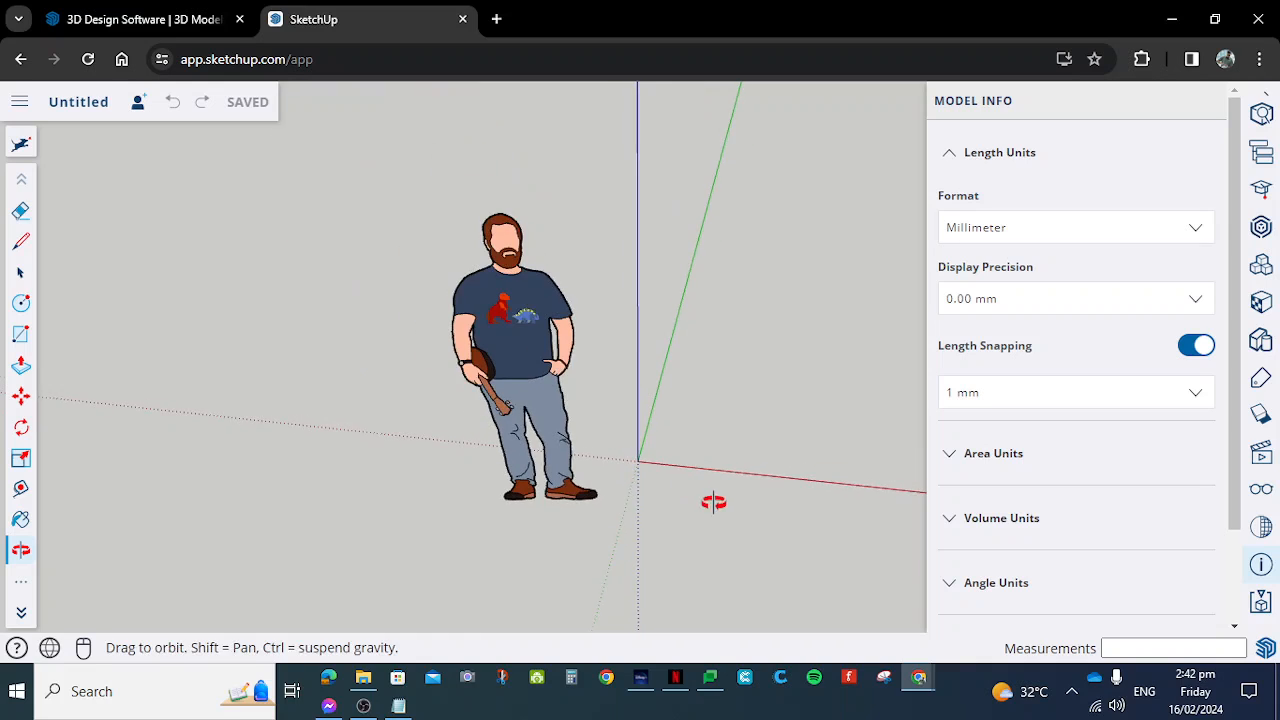
pyautogui.moveTo(717, 503); pyautogui.dragTo(636, 456)
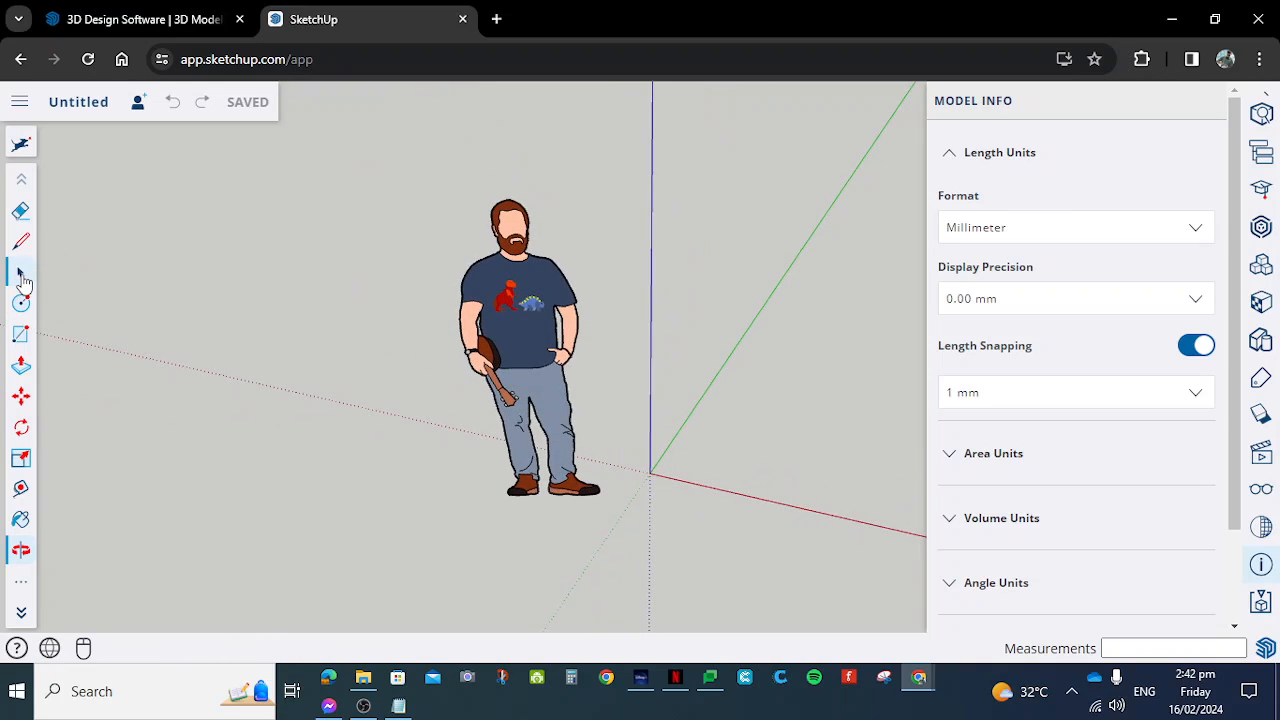
# - Activate the Line tool again and zoom in on the axes' origin
pyautogui.click(21, 241)
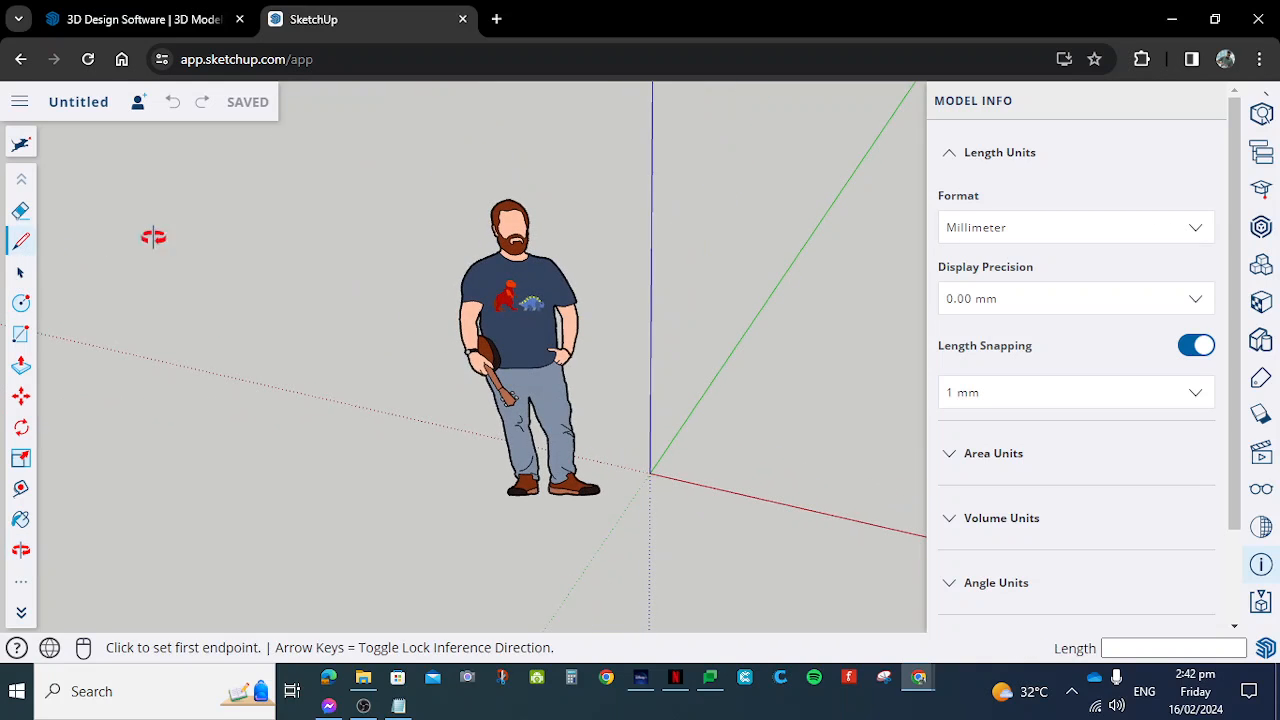
pyautogui.scroll(2, 718, 418)
pyautogui.scroll(3, 718, 418)
pyautogui.scroll(2, 703, 463)
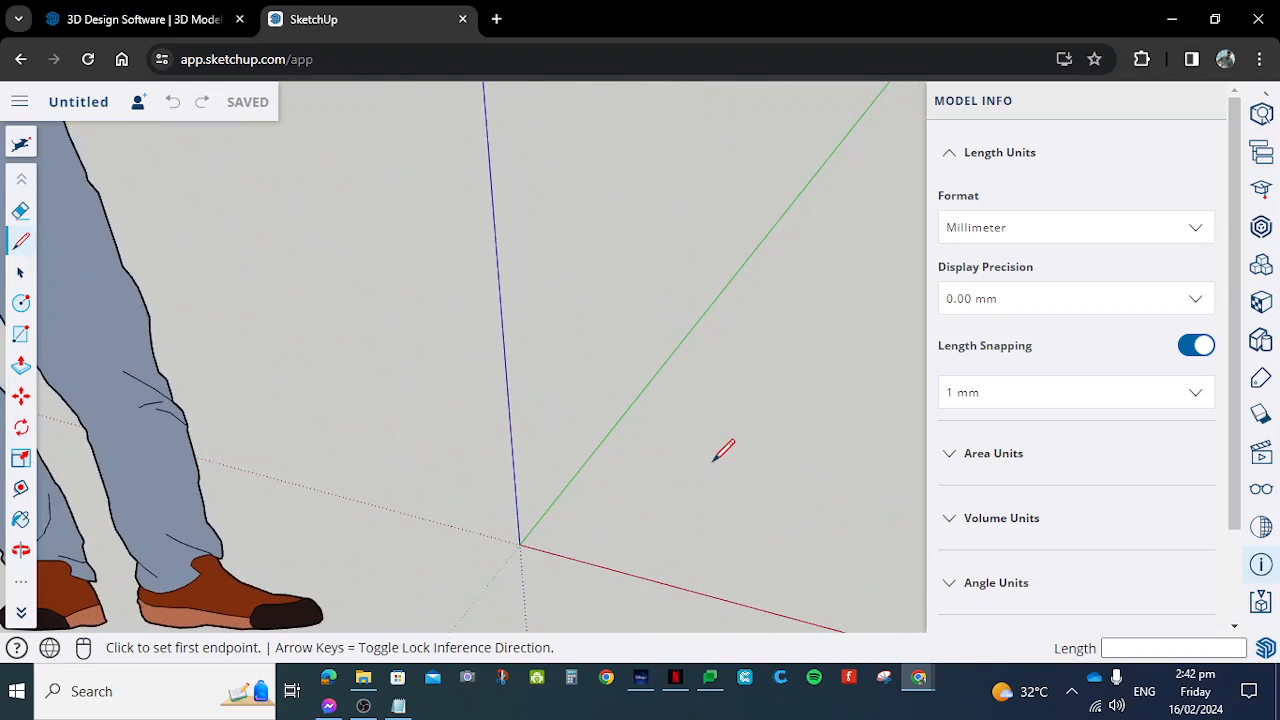
pyautogui.click(535, 538)
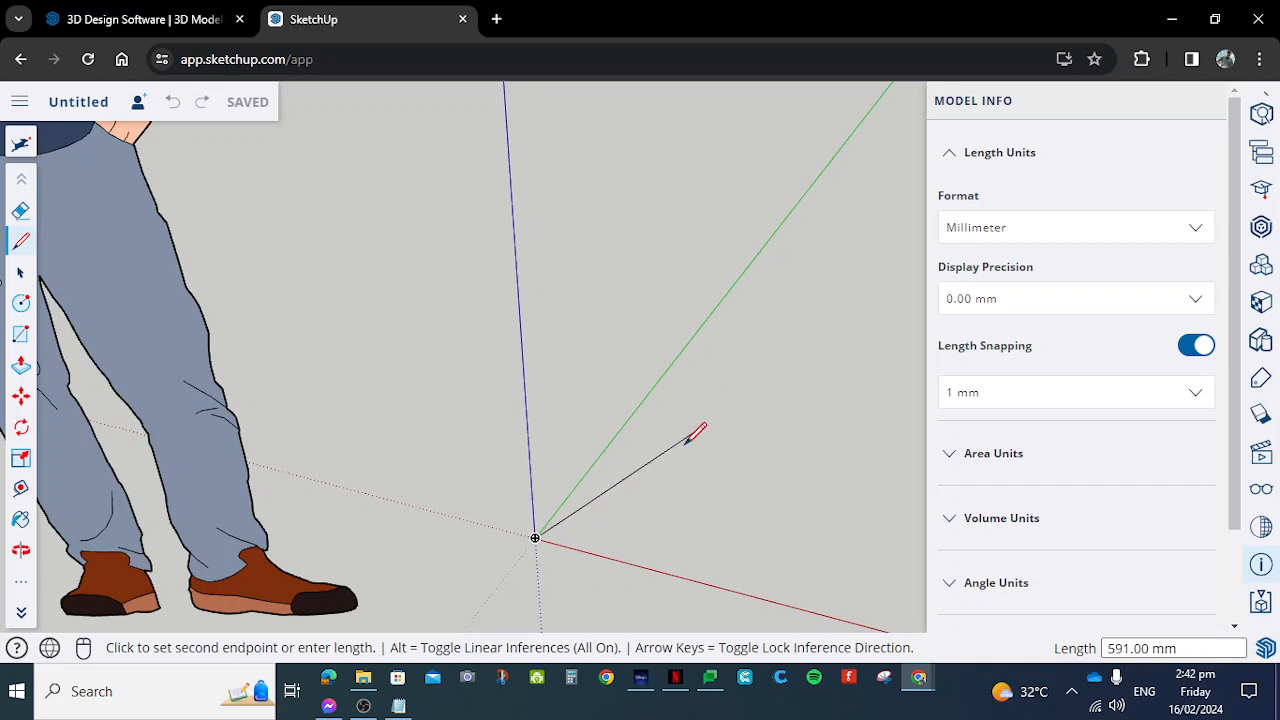
pyautogui.scroll(-5, 697, 377)
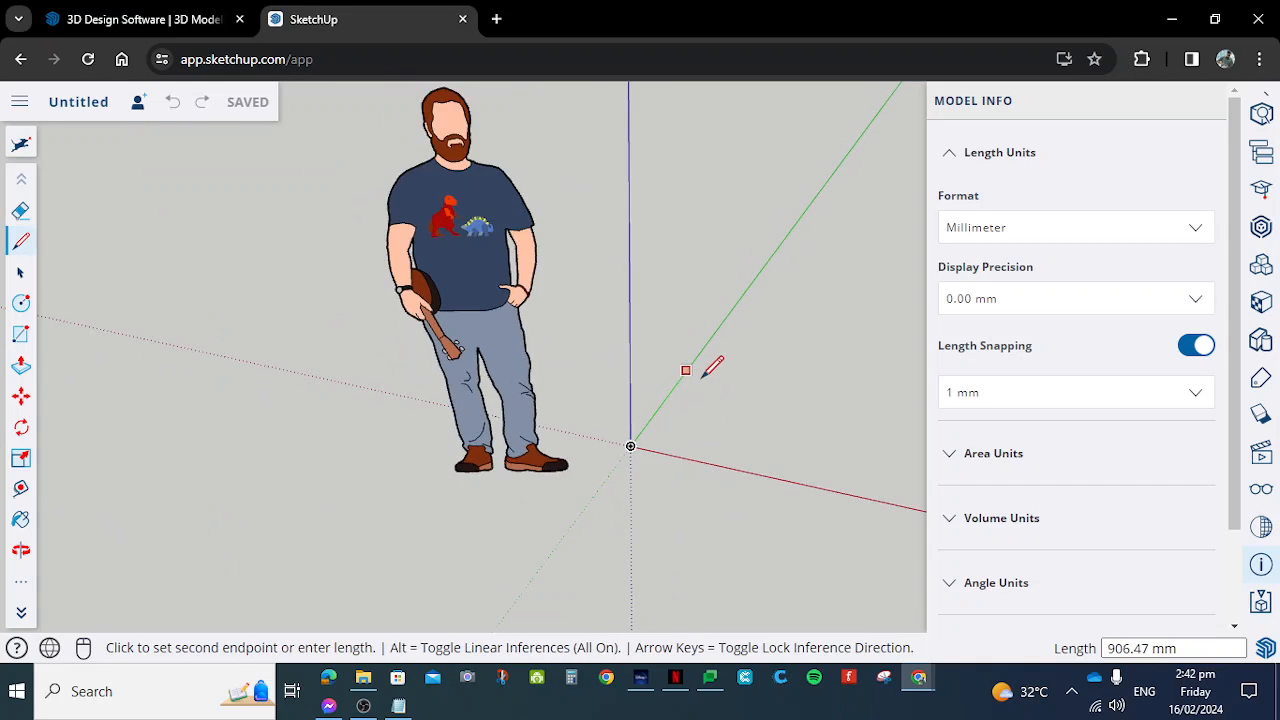
pyautogui.scroll(4, 740, 300)
pyautogui.press('Escape')
# - Draw a 10 mm line from the origin along the red axis and end the line chain
pyautogui.scroll(-6, 705, 380)
pyautogui.scroll(3, 705, 377)
pyautogui.scroll(-4, 749, 460)
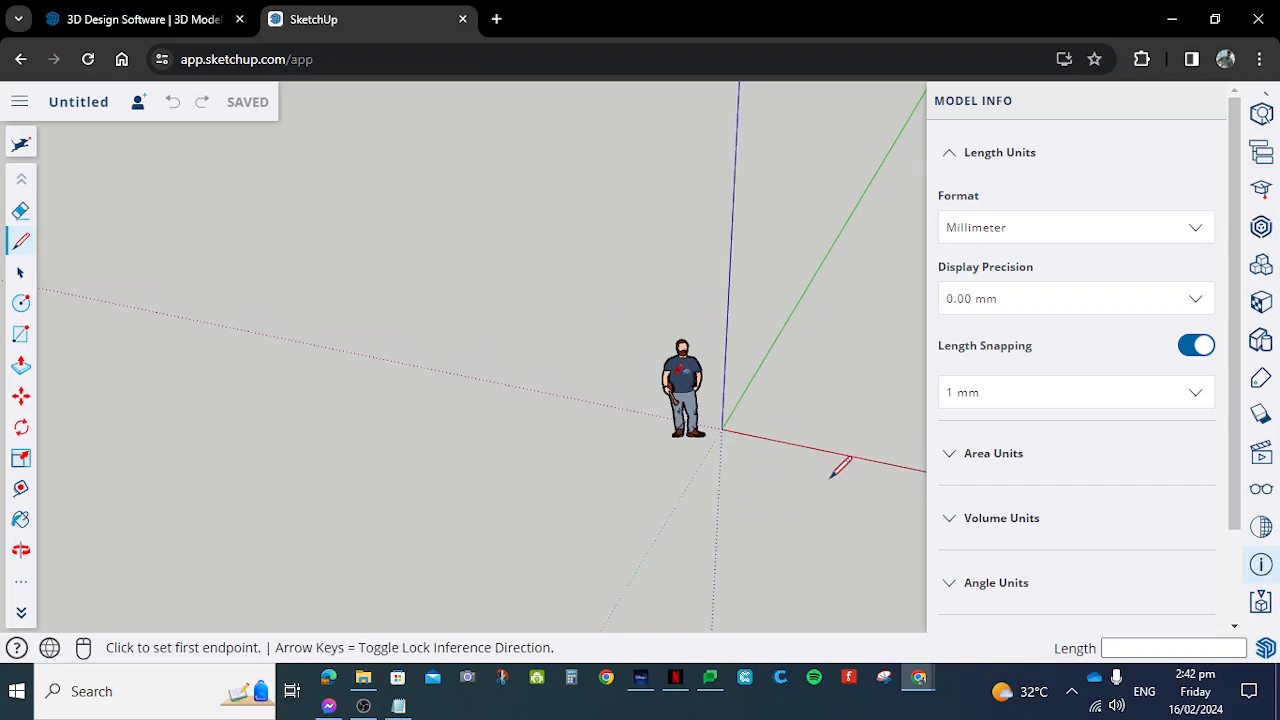
pyautogui.scroll(5, 860, 450)
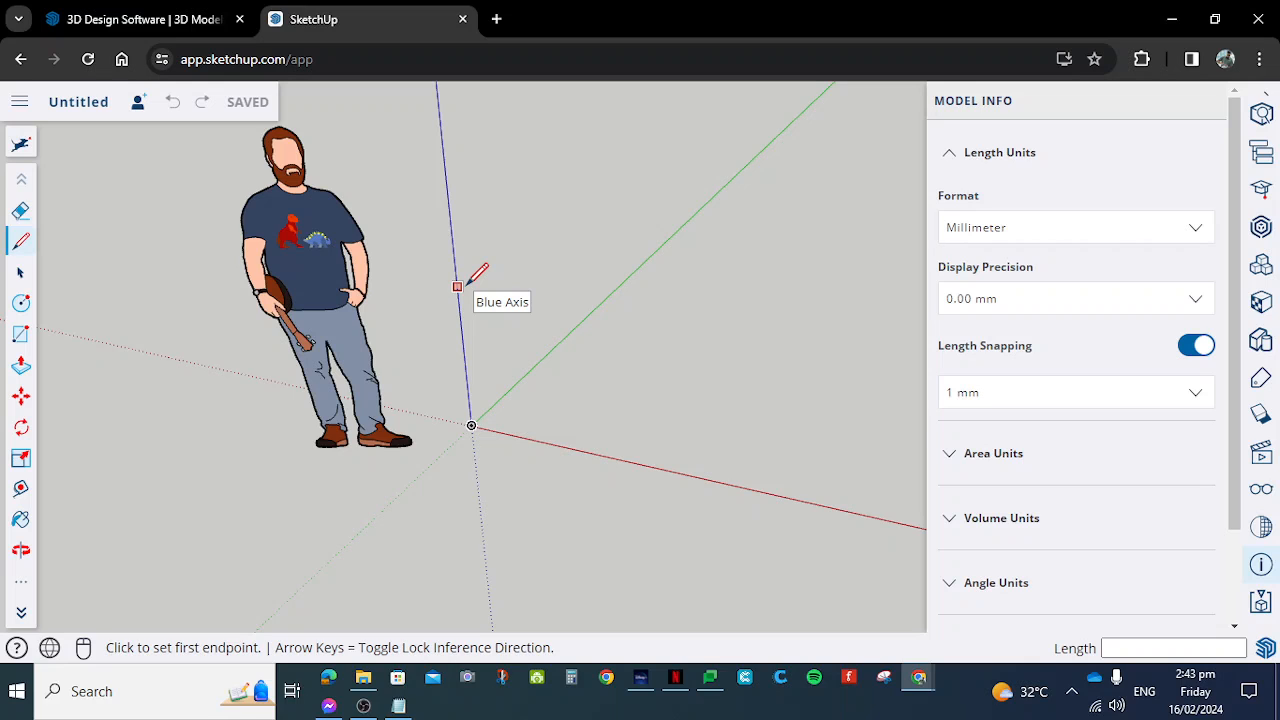
pyautogui.scroll(-3, 467, 283)
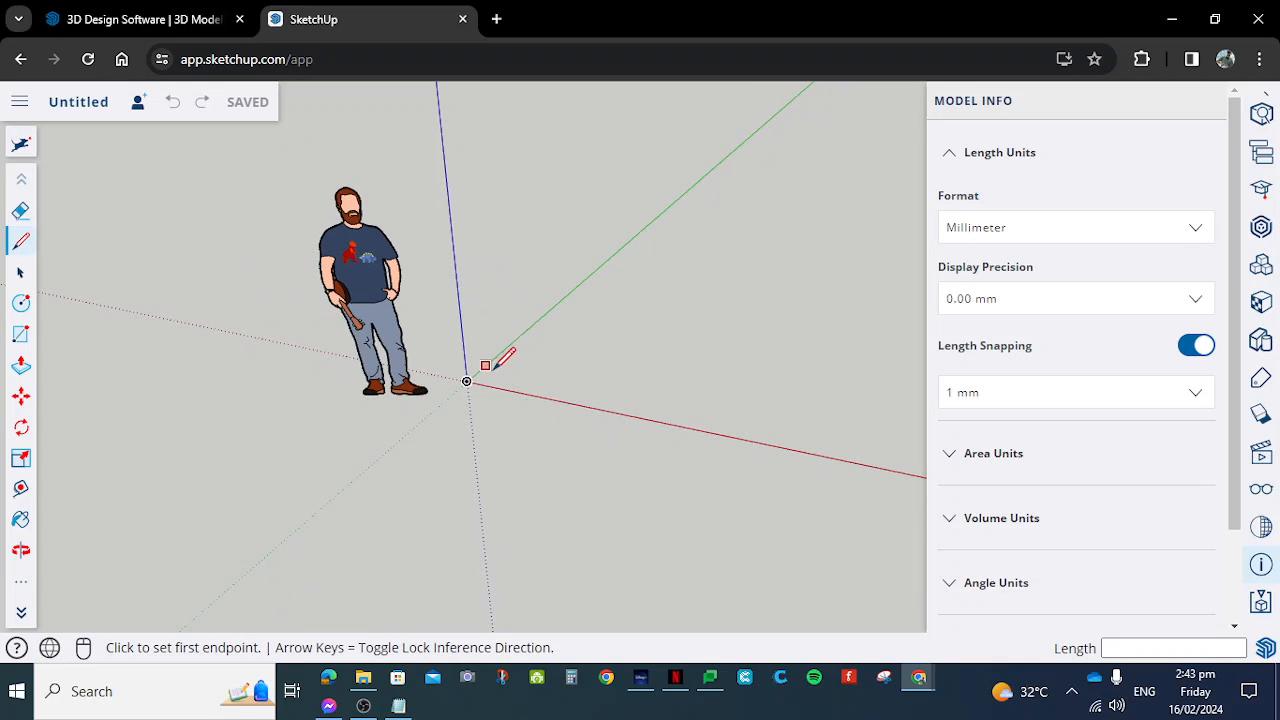
pyautogui.scroll(5, 488, 368)
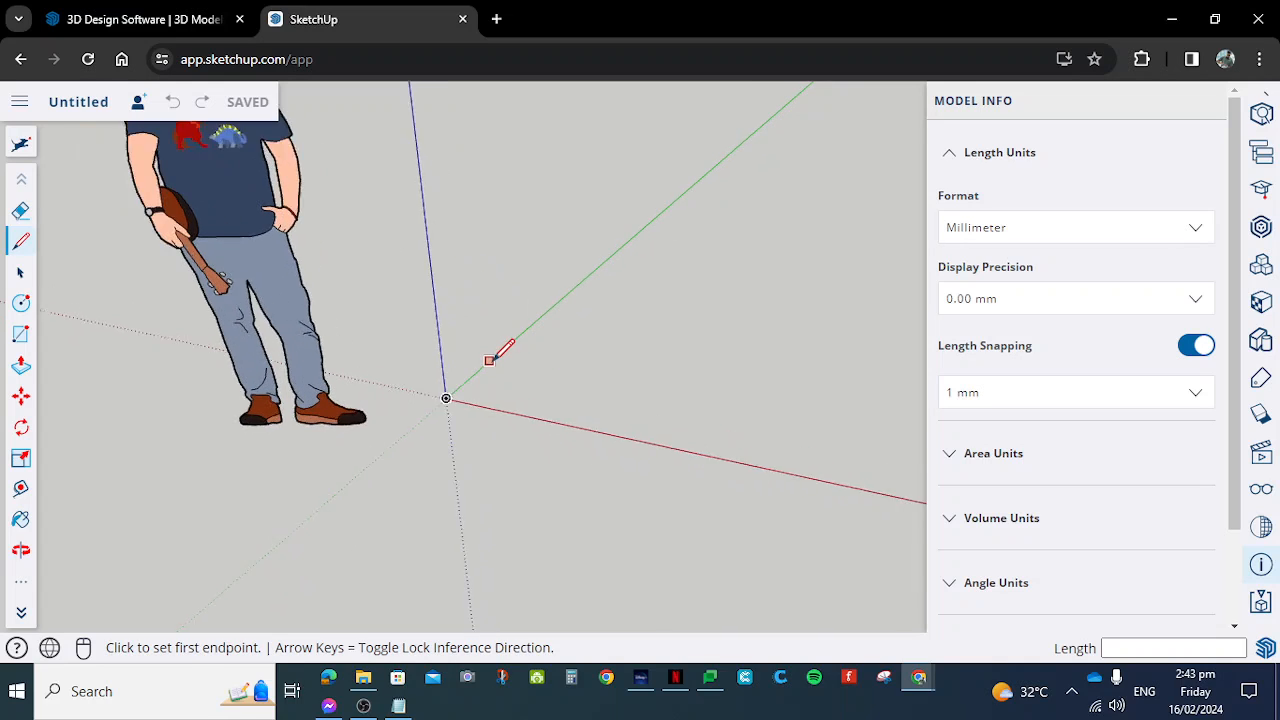
pyautogui.click(430, 410)
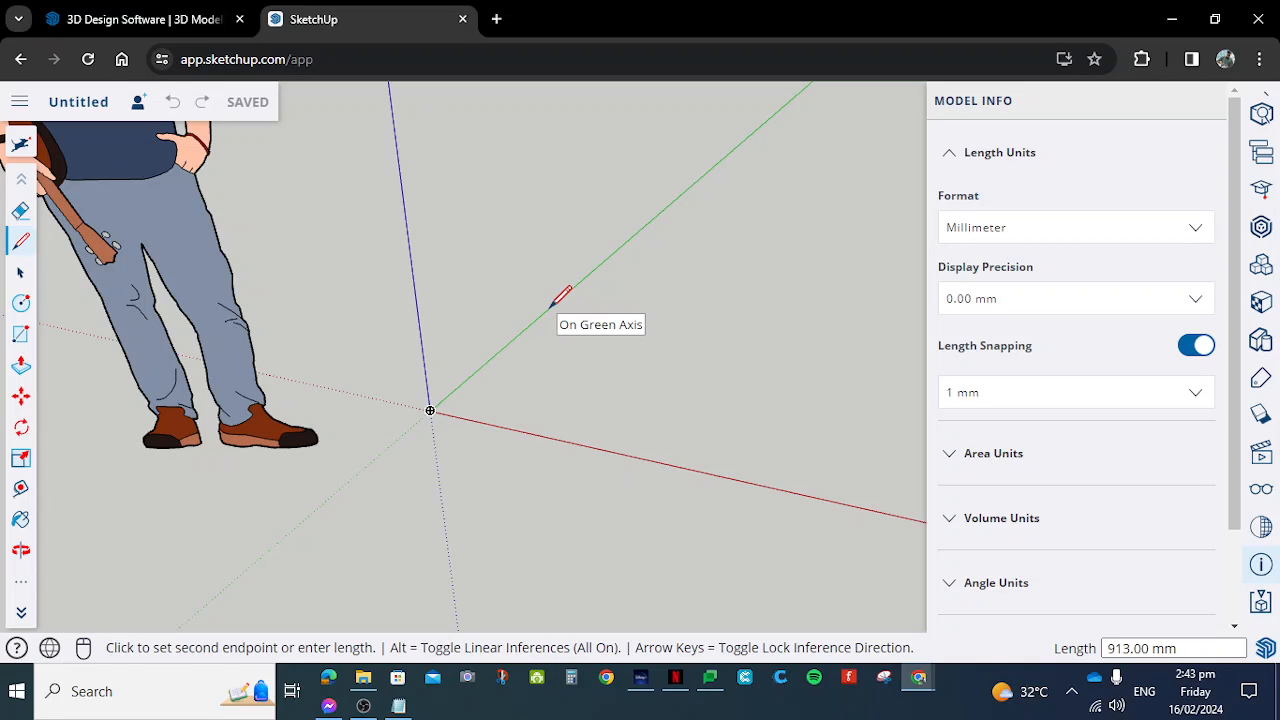
pyautogui.scroll(3, 466, 408)
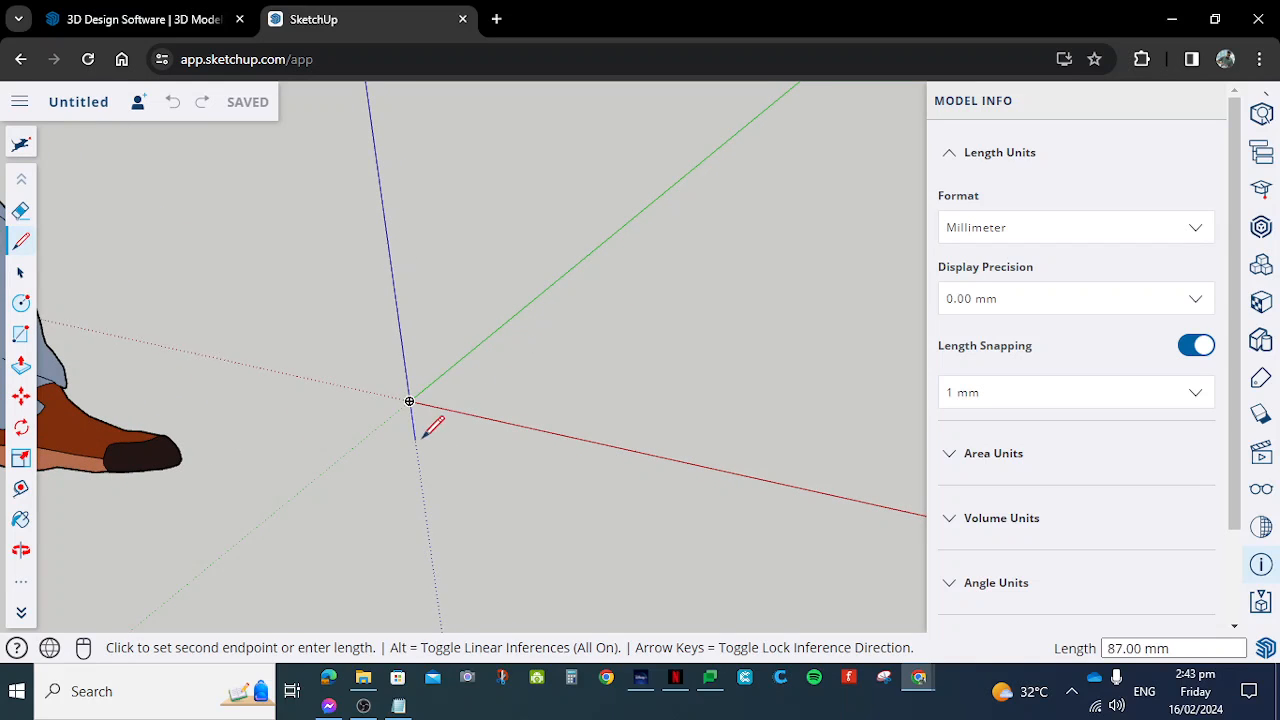
pyautogui.scroll(3, 452, 370)
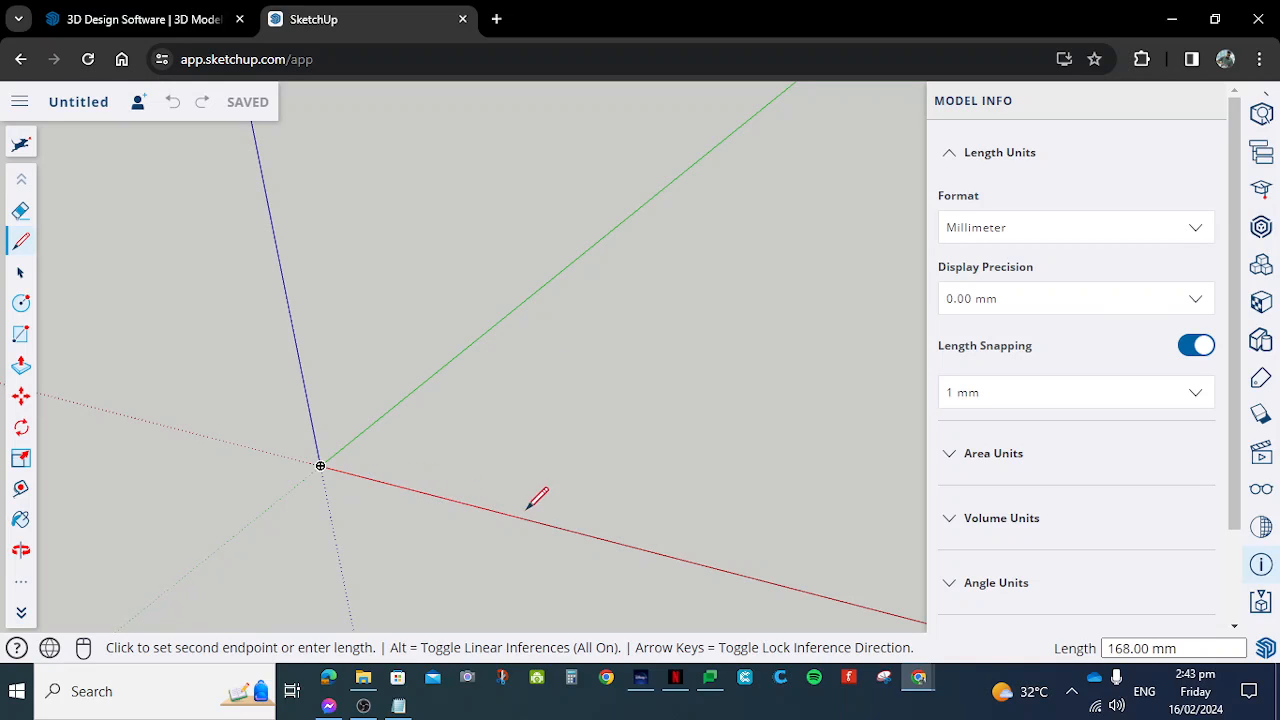
pyautogui.scroll(2, 335, 477)
pyautogui.scroll(8, 335, 477)
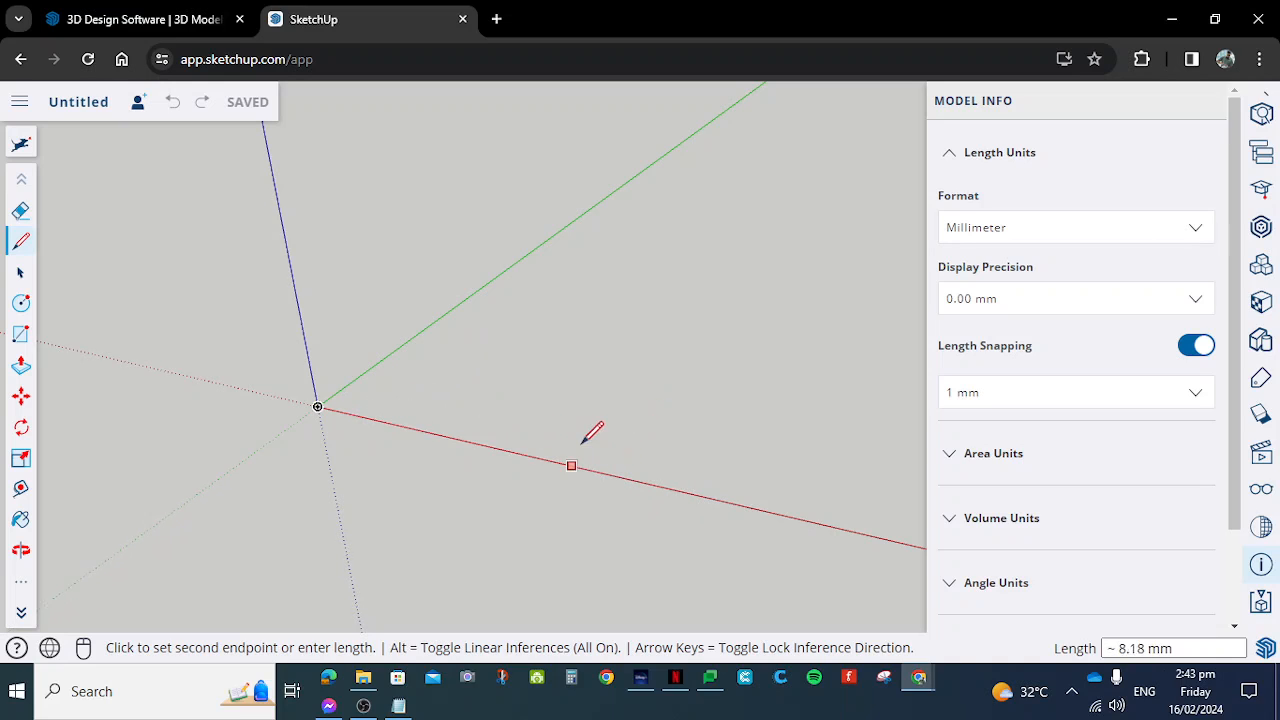
pyautogui.click(635, 480)
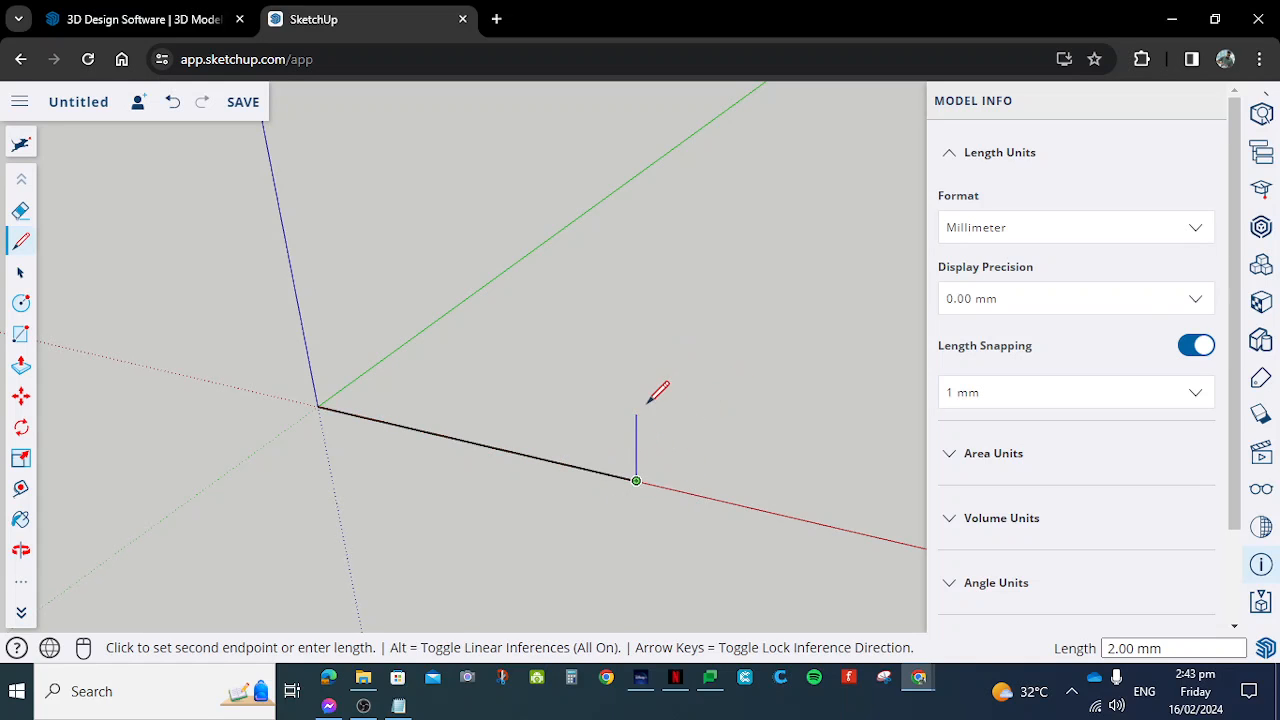
pyautogui.scroll(-1, 655, 392)
pyautogui.moveTo(572, 512)
pyautogui.mouseDown(button='middle')
pyautogui.moveTo(520, 277)
pyautogui.moveTo(560, 518)
pyautogui.moveTo(634, 323)
pyautogui.moveTo(657, 339)
pyautogui.mouseUp(button='middle')
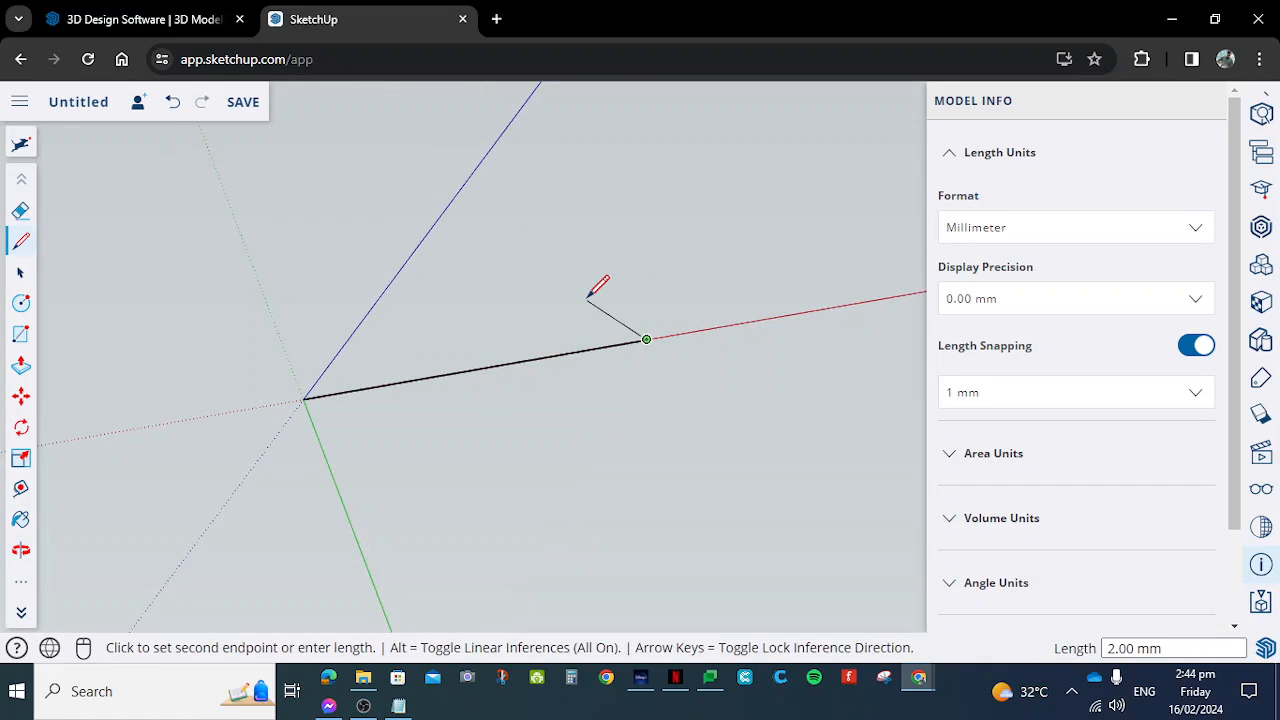
pyautogui.press('Escape')
# - Draw a 10 mm line from the origin along the green axis
pyautogui.moveTo(407, 419)
pyautogui.mouseDown(button='middle')
pyautogui.moveTo(648, 160)
pyautogui.moveTo(483, 463)
pyautogui.moveTo(534, 383)
pyautogui.moveTo(486, 197)
pyautogui.moveTo(357, 409)
pyautogui.moveTo(256, 378)
pyautogui.moveTo(371, 343)
pyautogui.moveTo(431, 403)
pyautogui.moveTo(571, 154)
pyautogui.moveTo(547, 467)
pyautogui.moveTo(486, 371)
pyautogui.moveTo(349, 437)
pyautogui.moveTo(680, 440)
pyautogui.moveTo(622, 332)
pyautogui.moveTo(511, 280)
pyautogui.moveTo(594, 294)
pyautogui.moveTo(677, 277)
pyautogui.moveTo(680, 301)
pyautogui.mouseUp(button='middle')
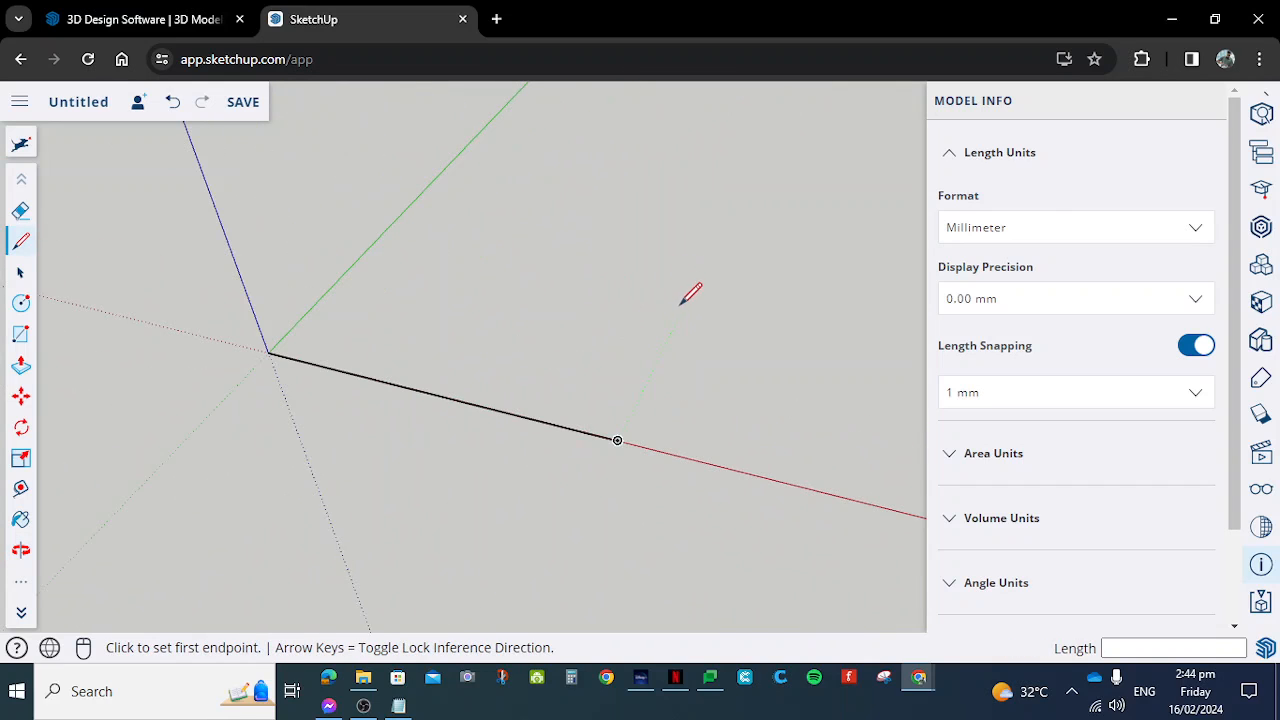
pyautogui.click(268, 352)
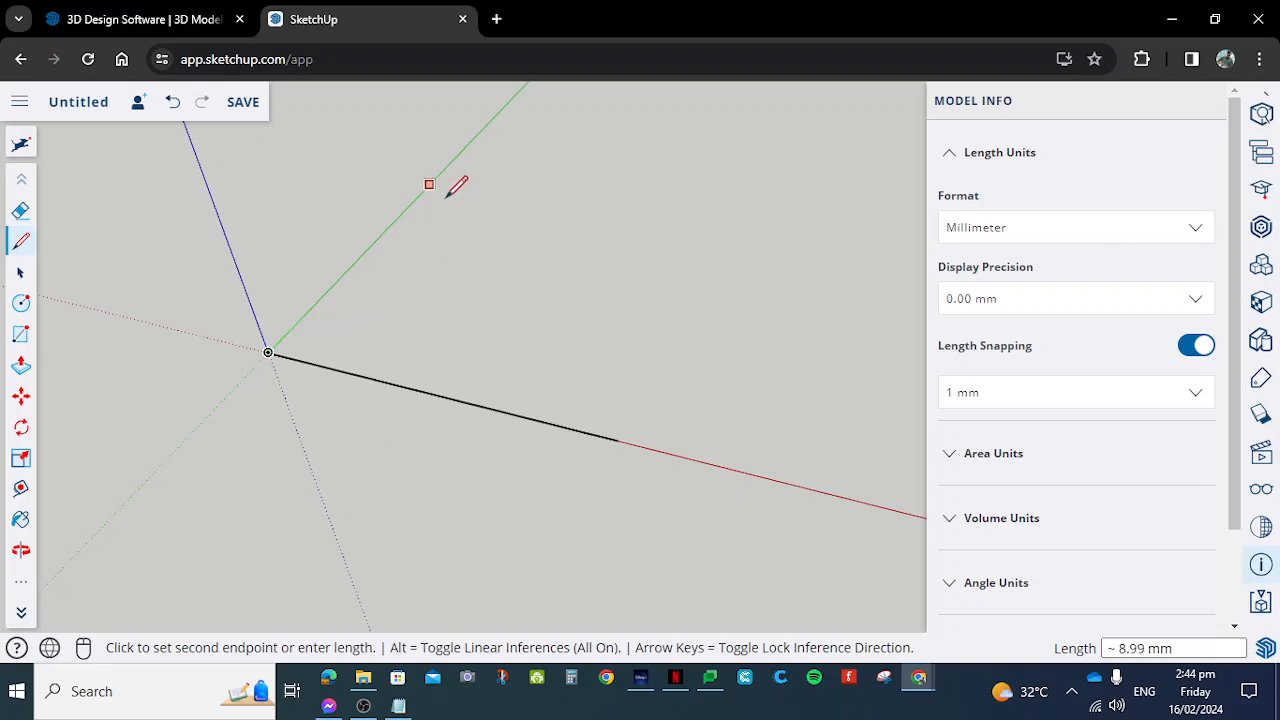
pyautogui.scroll(-3, 371, 411)
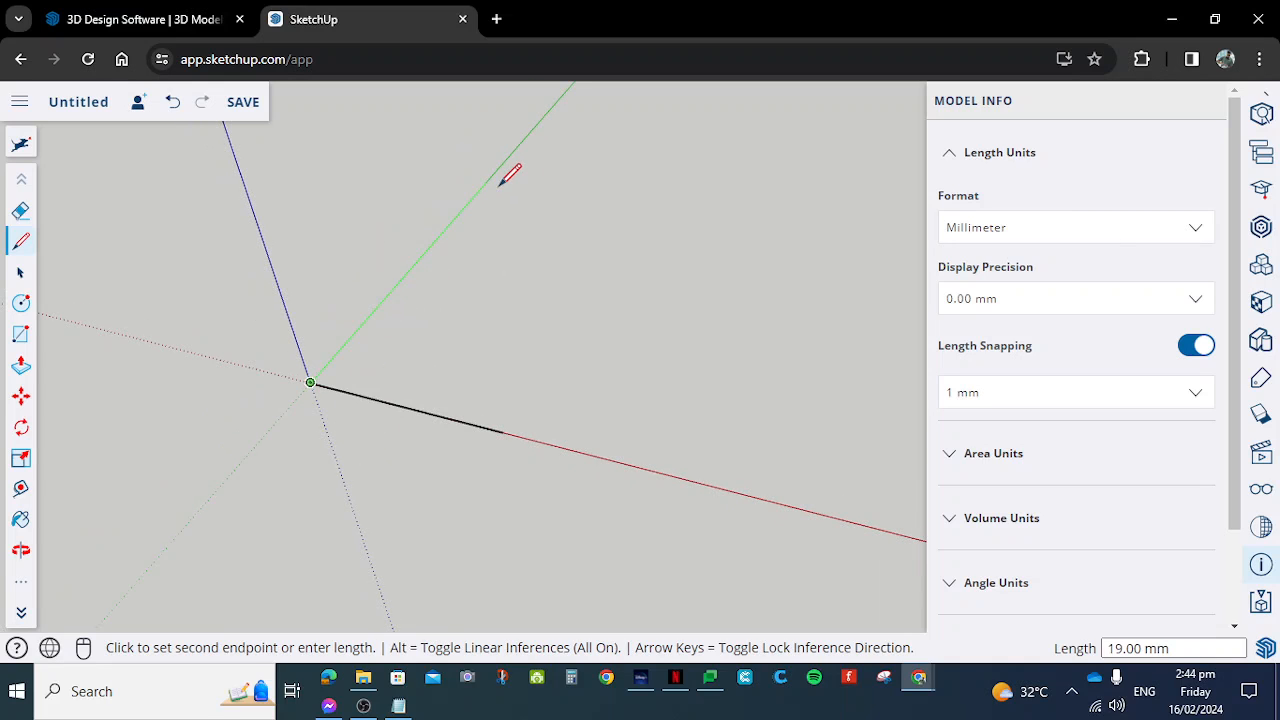
pyautogui.scroll(3, 508, 166)
pyautogui.scroll(-3, 415, 232)
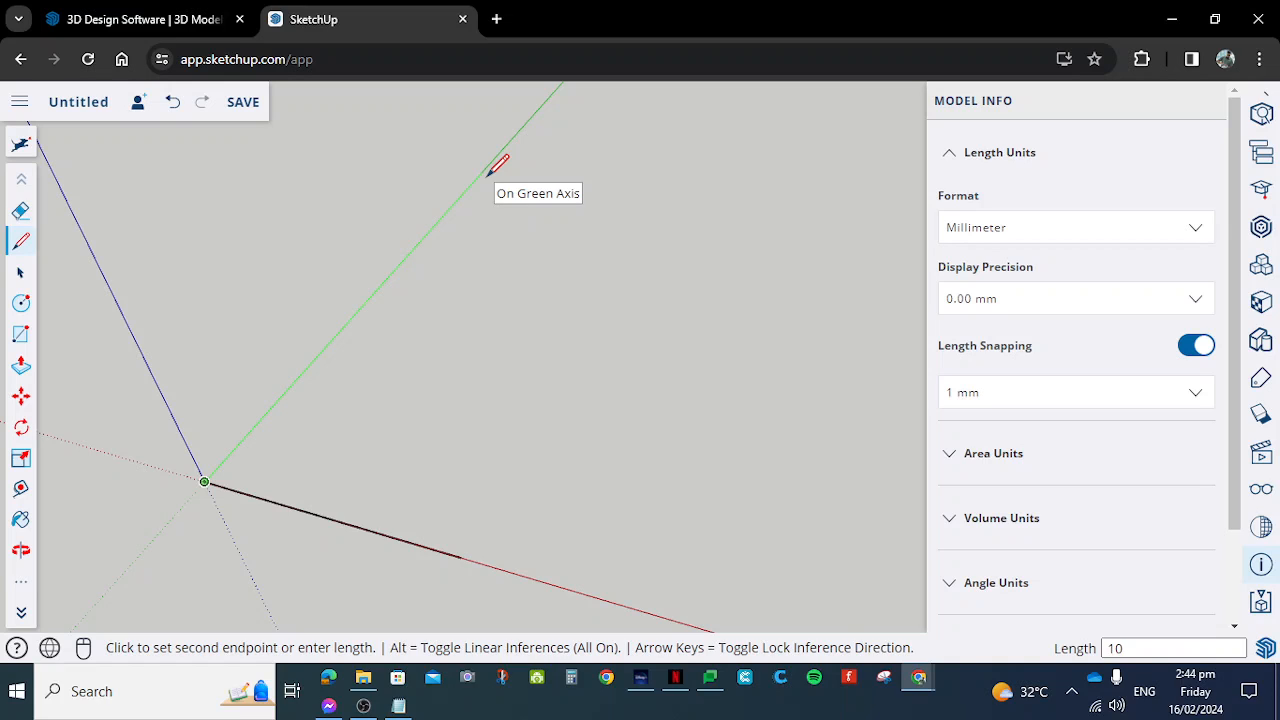
pyautogui.press('Return')
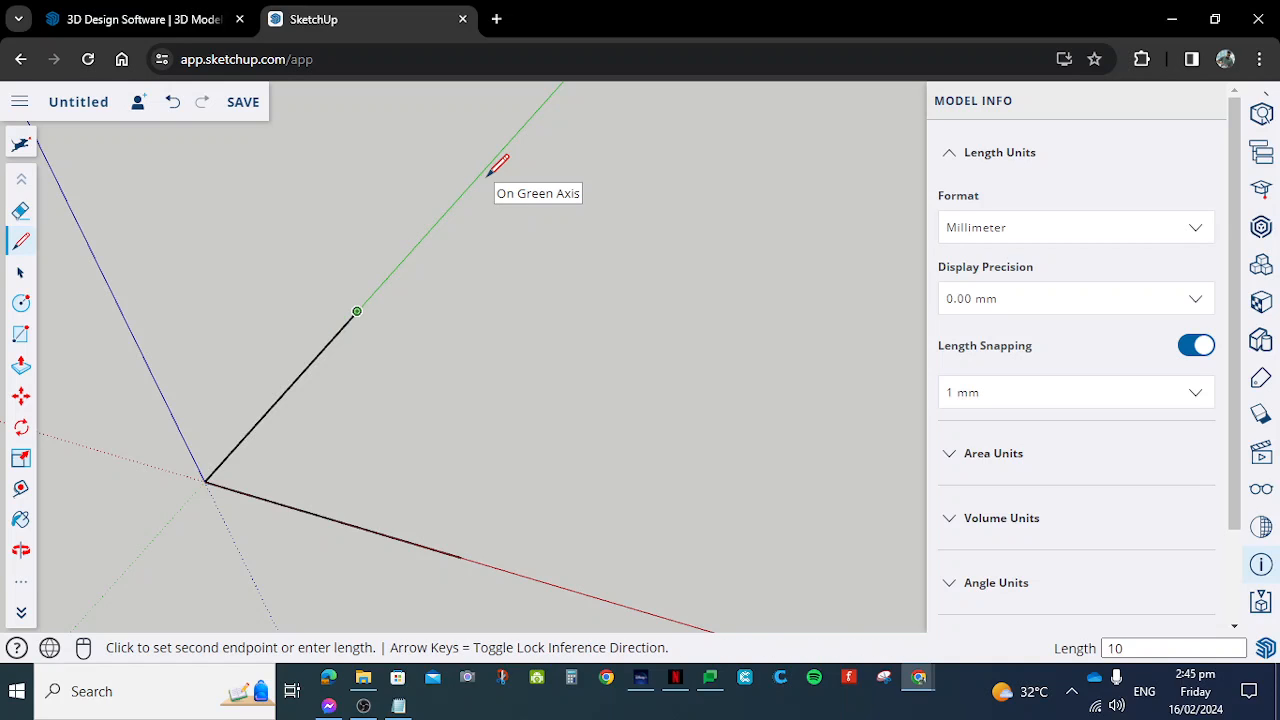
# - Continue with a 10 mm line parallel to the red axis and close the square at the red-axis line's endpoint
pyautogui.scroll(2, 285, 350)
pyautogui.scroll(-2, 285, 350)
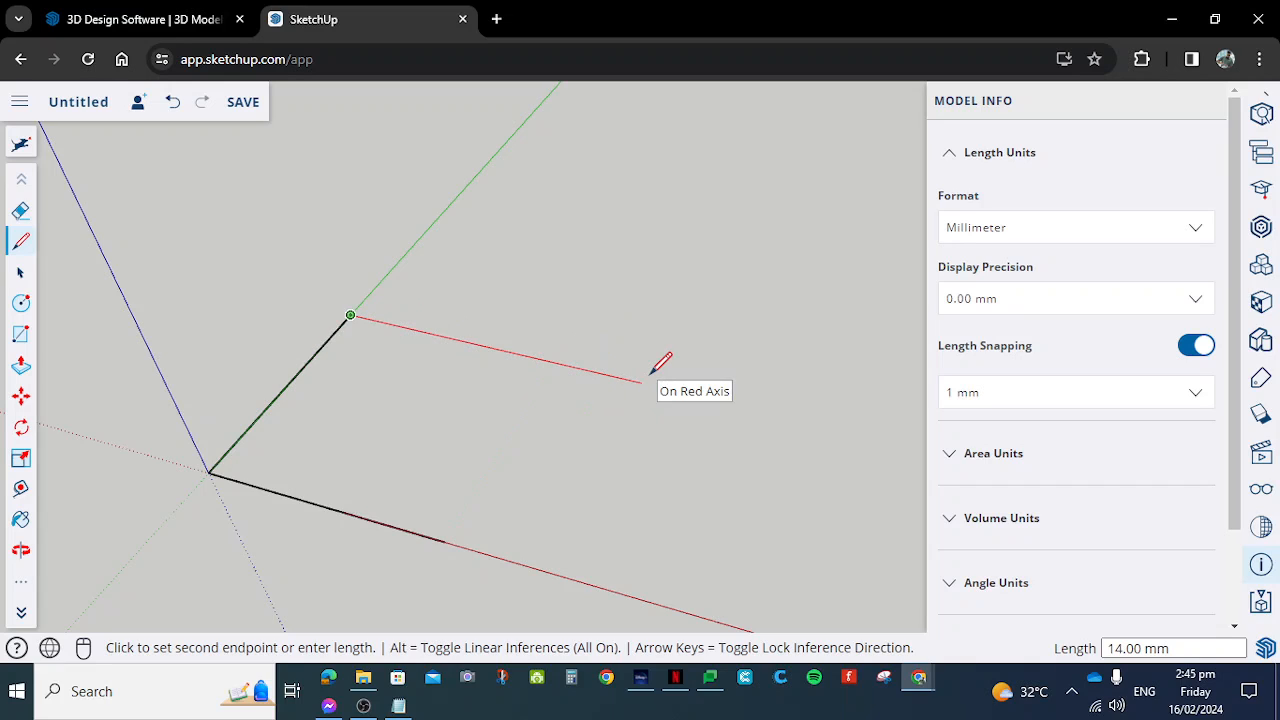
pyautogui.press('Return')
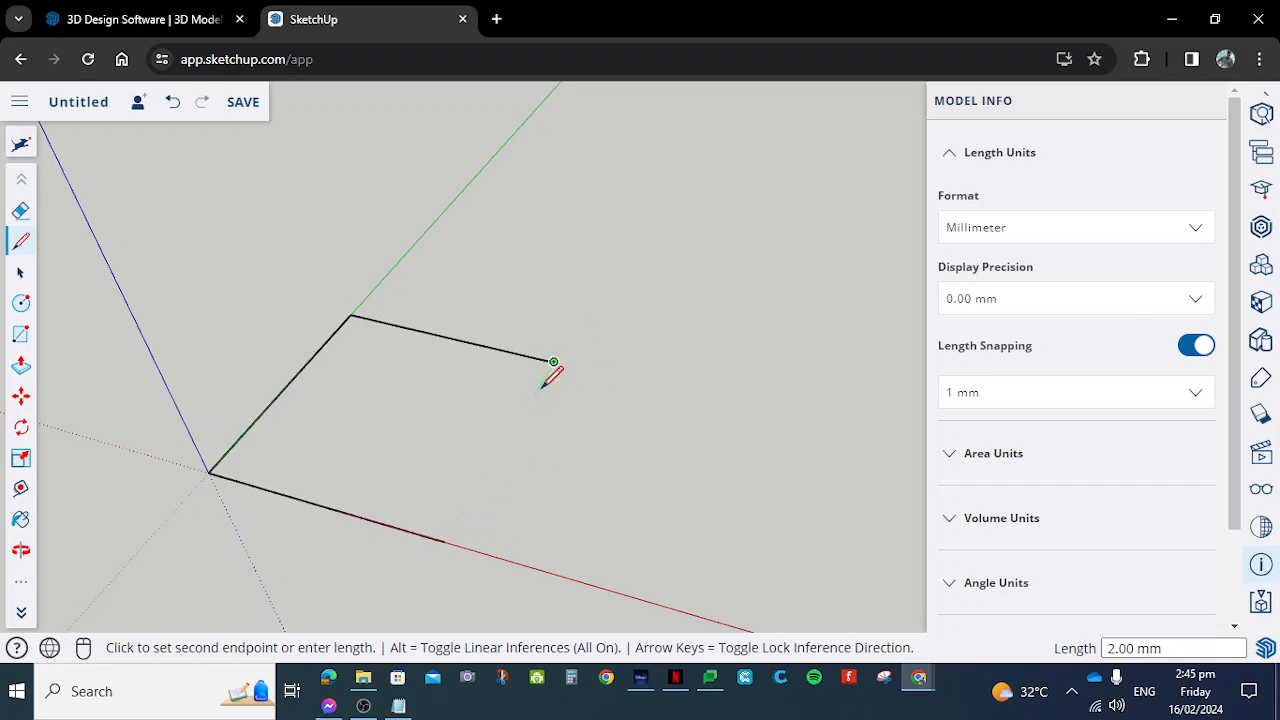
pyautogui.click(444, 541)
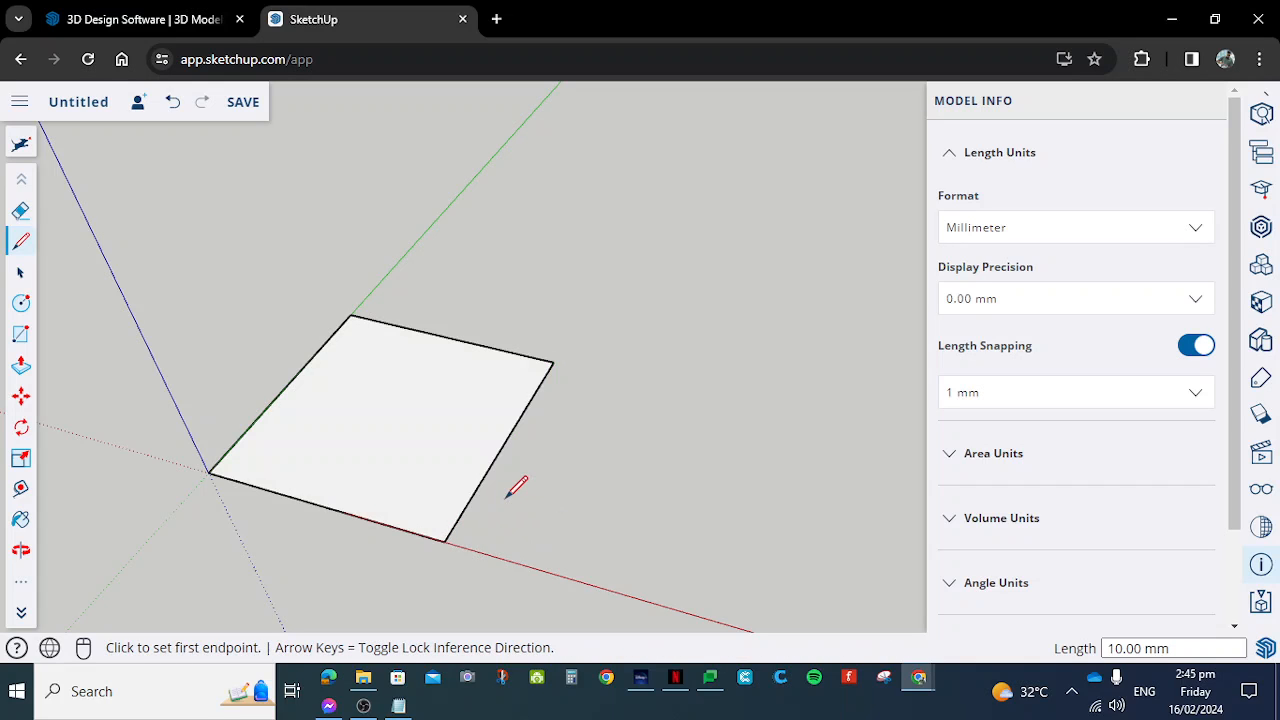
# - Orbit and zoom around the closed square face to examine it from different angles and distances
pyautogui.moveTo(314, 560)
pyautogui.mouseDown(button='middle')
pyautogui.moveTo(337, 446)
pyautogui.moveTo(343, 283)
pyautogui.moveTo(386, 457)
pyautogui.moveTo(359, 155)
pyautogui.moveTo(460, 483)
pyautogui.moveTo(411, 349)
pyautogui.moveTo(551, 523)
pyautogui.moveTo(577, 440)
pyautogui.mouseUp(button='middle')
pyautogui.scroll(-5, 626, 364)
pyautogui.scroll(-1, 497, 403)
pyautogui.scroll(5, 491, 393)
pyautogui.scroll(-2, 600, 400)
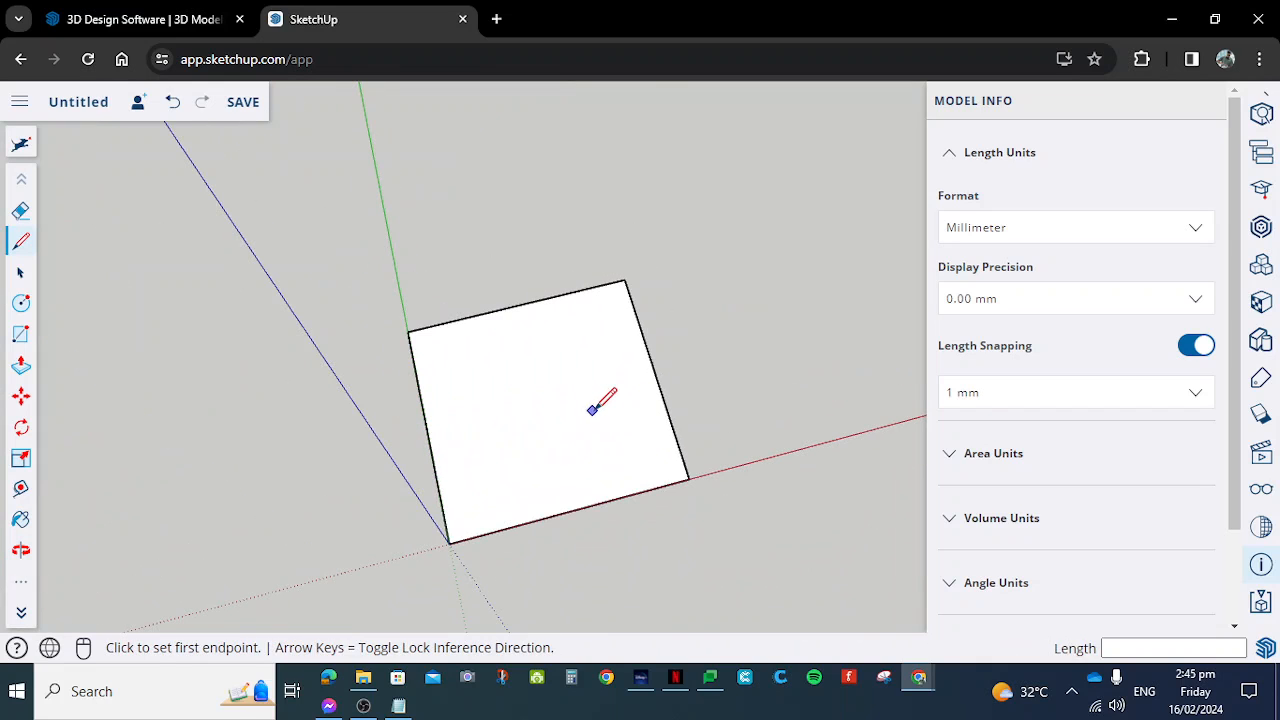
pyautogui.moveTo(757, 400)
pyautogui.mouseDown(button='middle')
pyautogui.moveTo(677, 414)
pyautogui.moveTo(514, 486)
pyautogui.moveTo(609, 529)
pyautogui.moveTo(416, 297)
pyautogui.moveTo(586, 417)
pyautogui.mouseUp(button='middle')
pyautogui.scroll(-5, 634, 367)
pyautogui.scroll(4, 631, 362)
pyautogui.scroll(3, 630, 362)
pyautogui.scroll(-4, 617, 334)
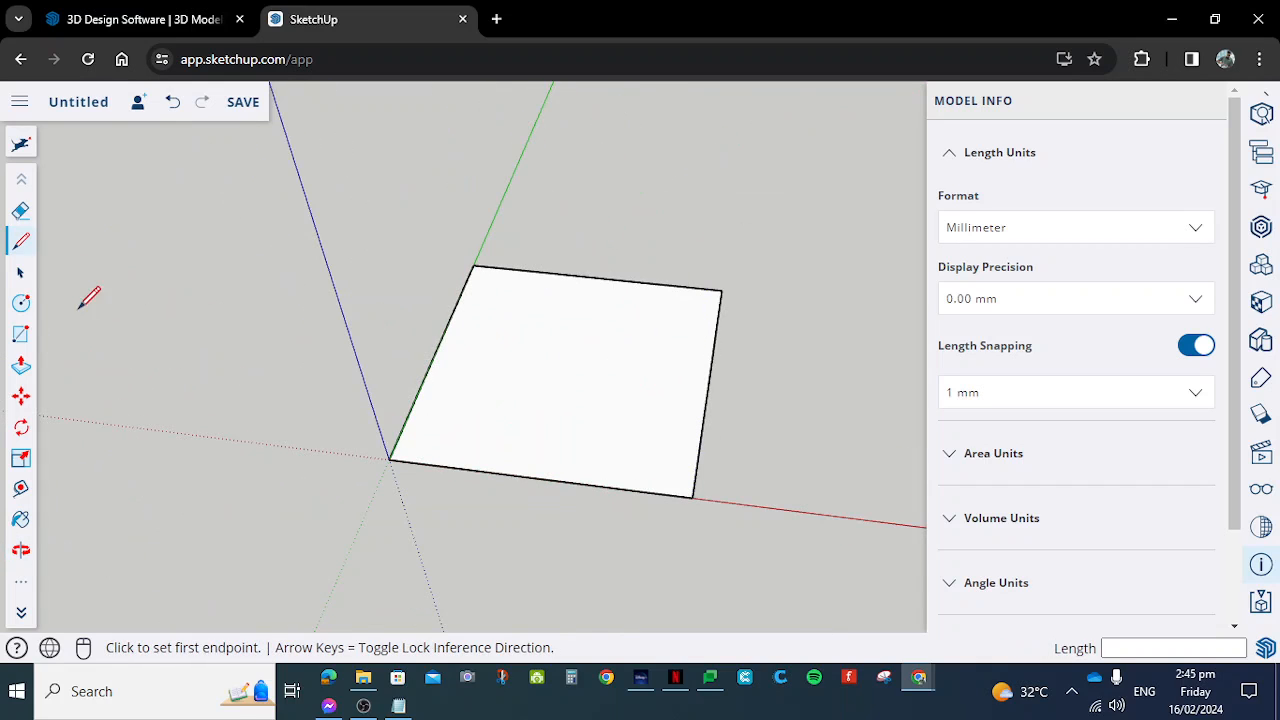
# - Select the whole square, including its face and all edges, and delete it
pyautogui.click(21, 273)
pyautogui.moveTo(303, 145); pyautogui.dragTo(882, 592)
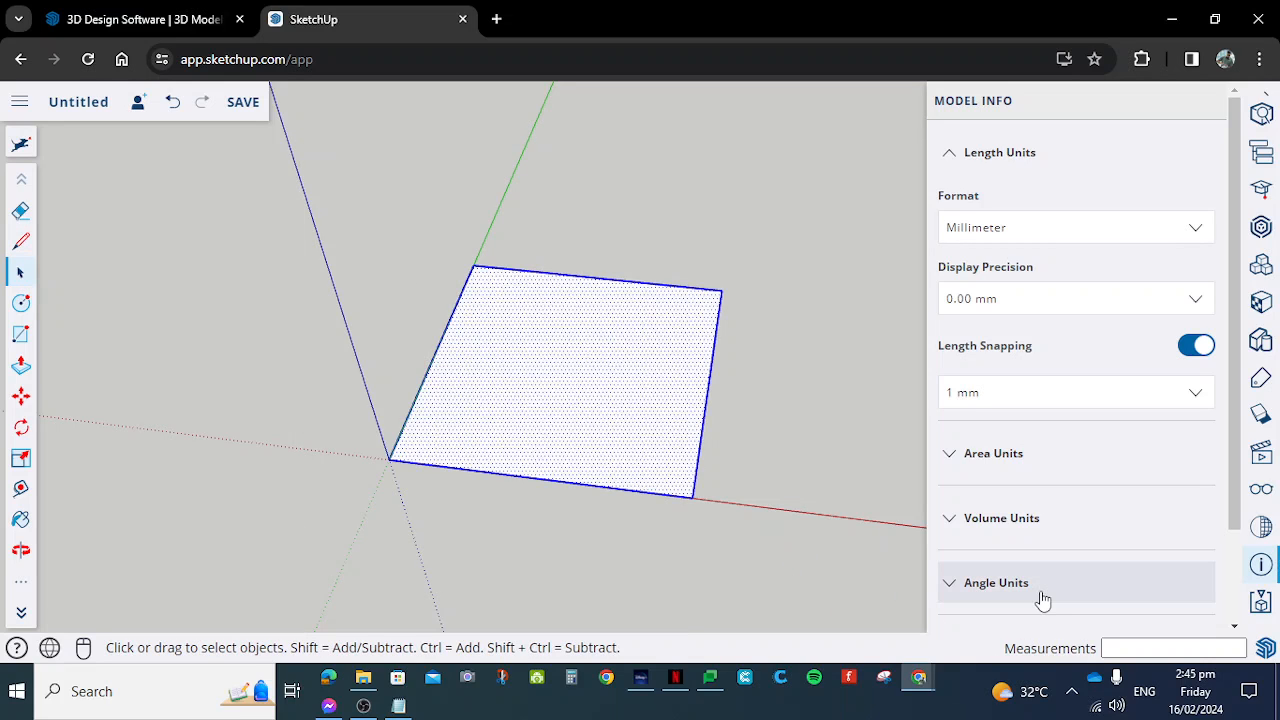
pyautogui.press('Delete')
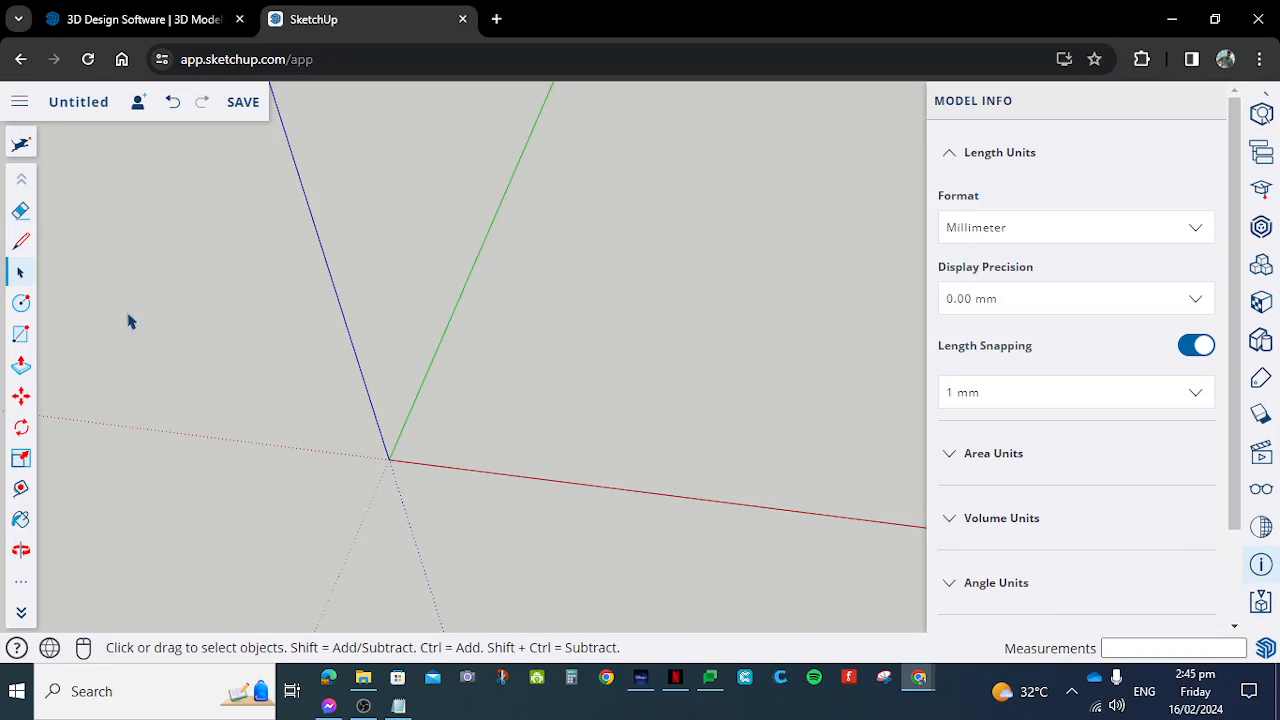
# - Draw a 10 by 10 mm rectangle on the ground plane with its first corner at the origin
pyautogui.scroll(-2, 803, 295)
pyautogui.scroll(3, 842, 255)
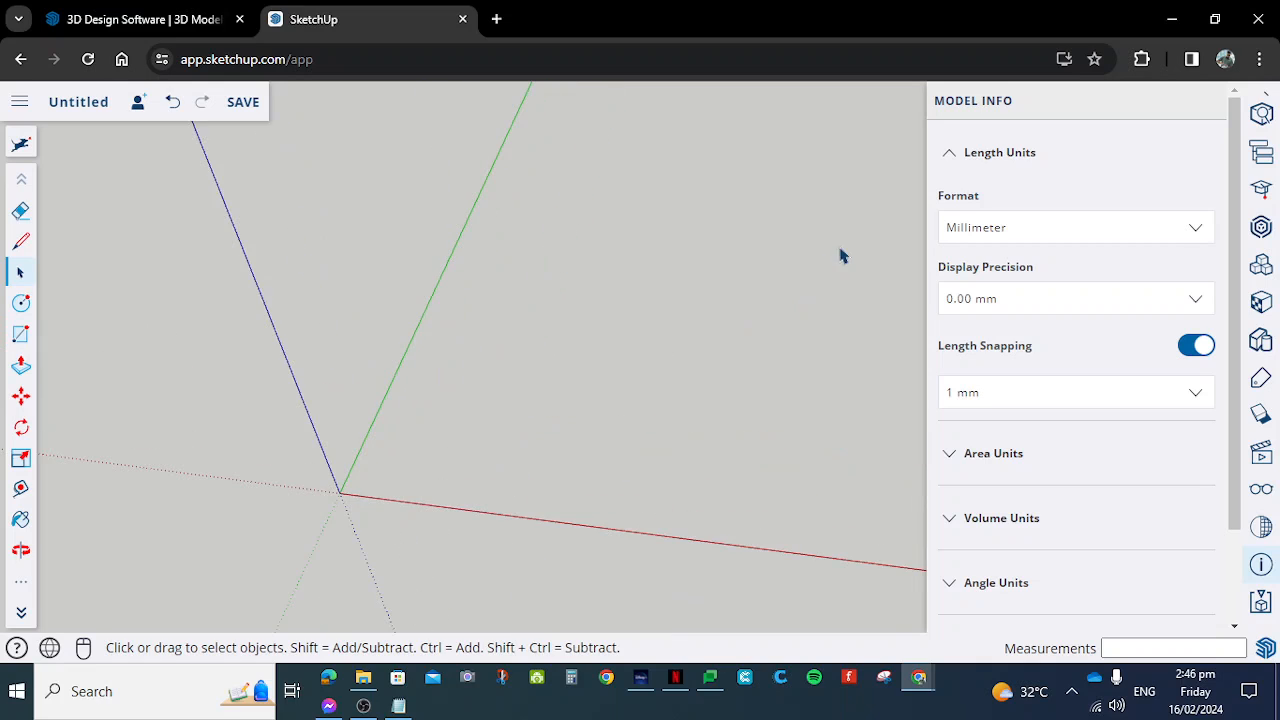
pyautogui.click(21, 334)
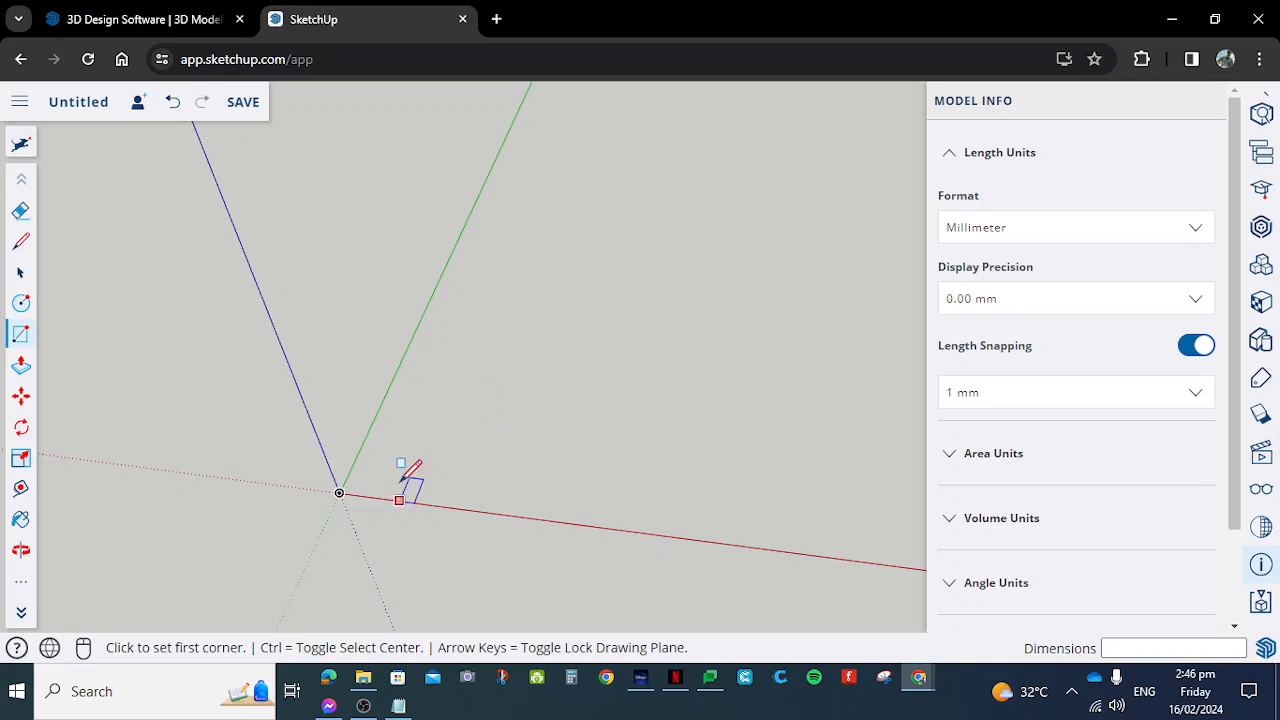
pyautogui.click(339, 492)
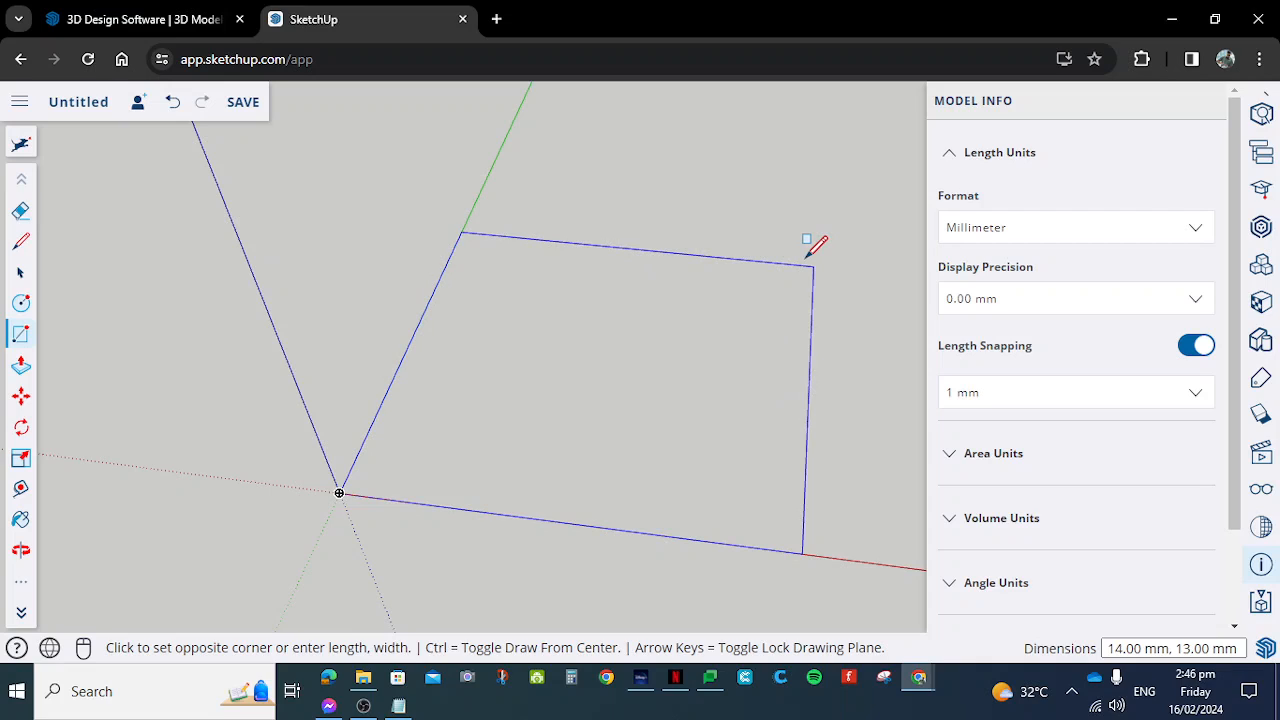
pyautogui.write('10,10')
pyautogui.press('Return')
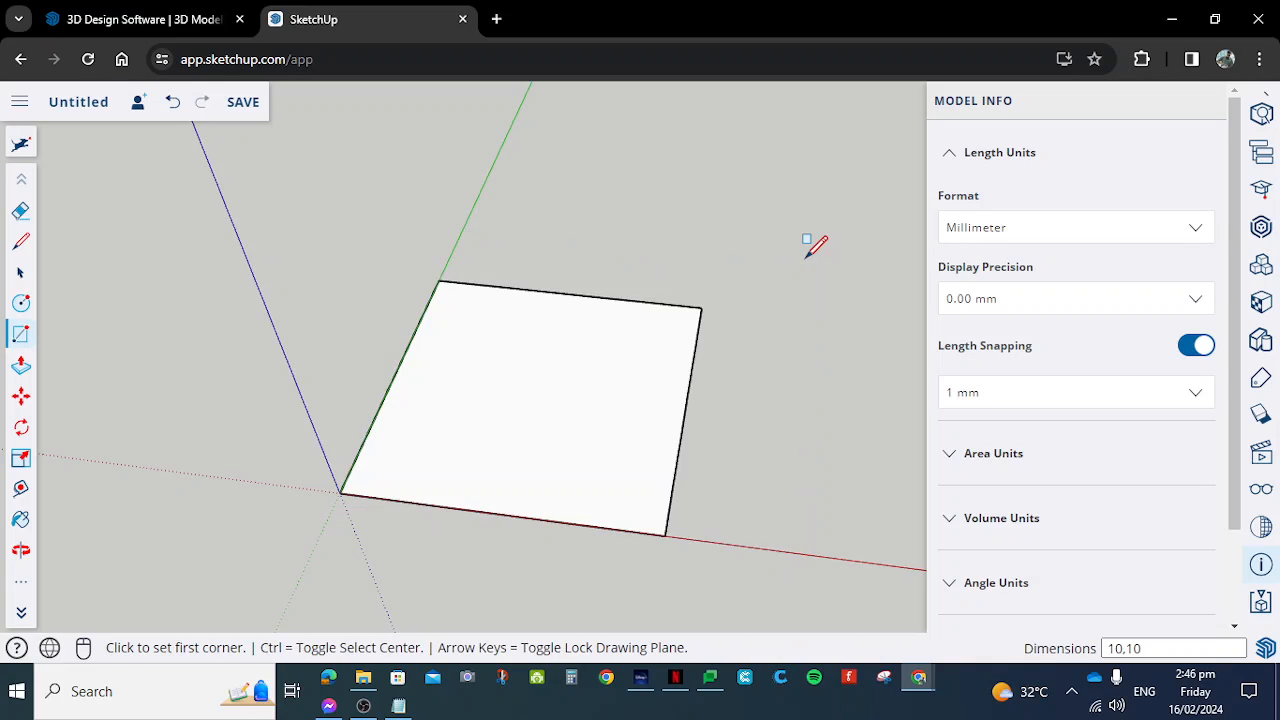
# - Examine the new rectangle from several angles with the Orbit tool and view navigation
pyautogui.press('o')
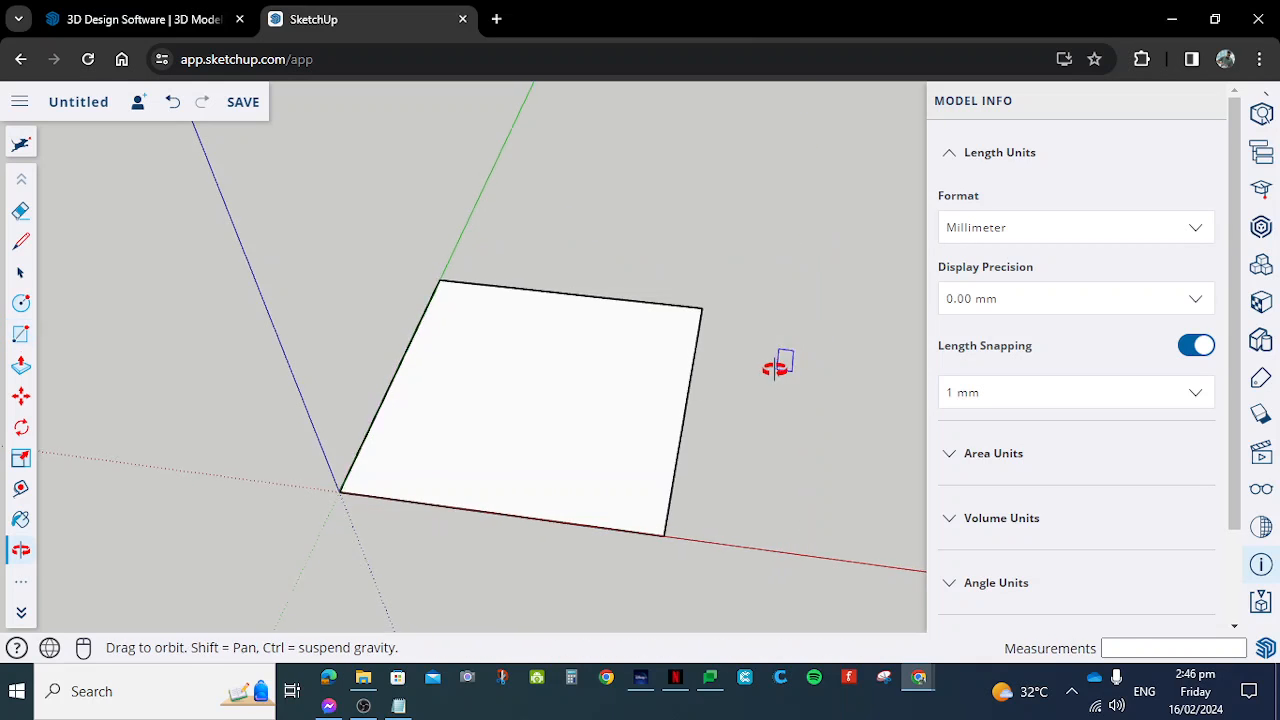
pyautogui.moveTo(777, 363); pyautogui.dragTo(312, 266)
pyautogui.press('r')
pyautogui.moveTo(494, 316); pyautogui.dragTo(735, 444, button='middle')
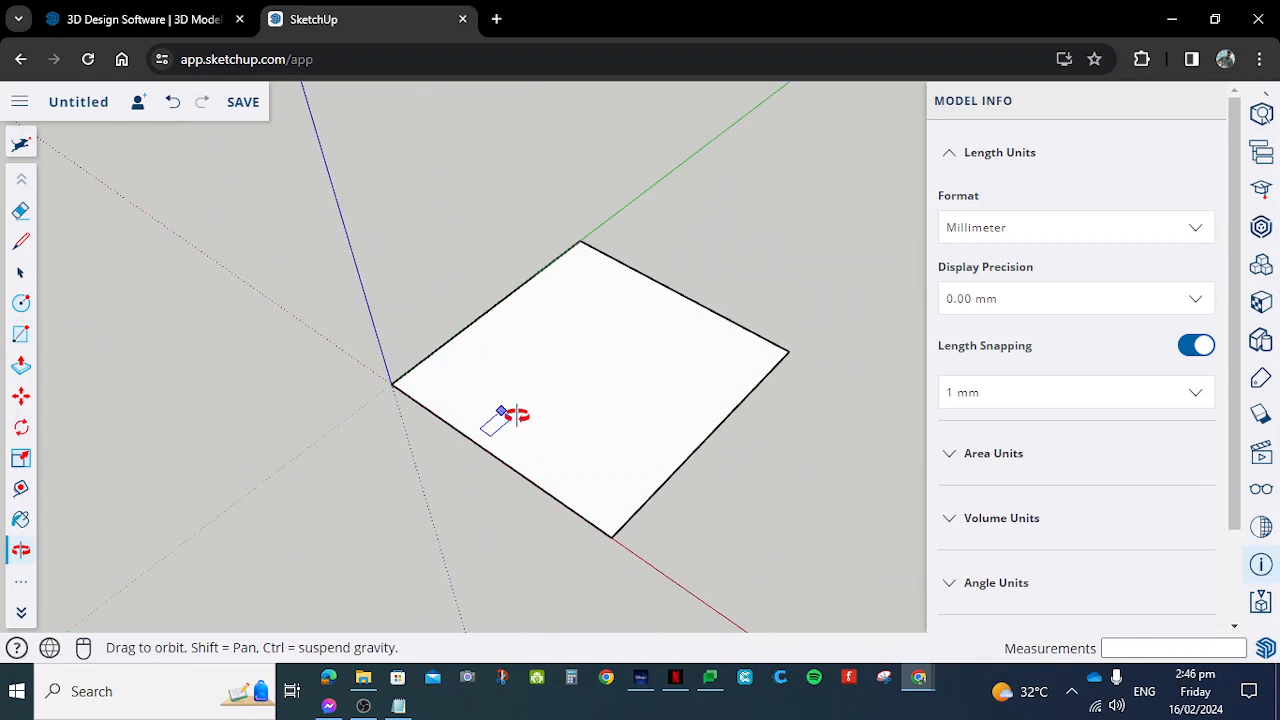
pyautogui.moveTo(498, 418); pyautogui.dragTo(738, 350, button='middle')
pyautogui.moveTo(680, 394); pyautogui.dragTo(509, 414, button='middle')
pyautogui.moveTo(686, 325); pyautogui.dragTo(743, 337, button='middle')
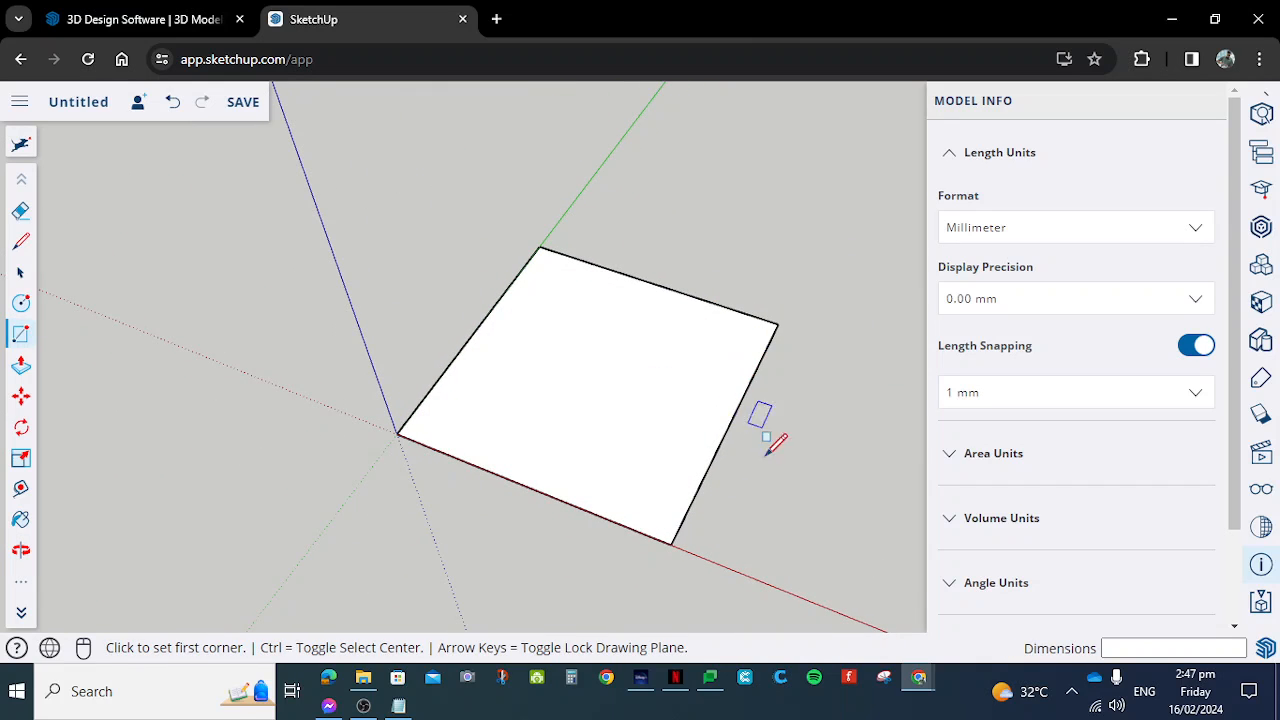
pyautogui.scroll(3, 700, 435)
pyautogui.scroll(-3, 668, 438)
pyautogui.moveTo(476, 406); pyautogui.dragTo(500, 523, button='middle')
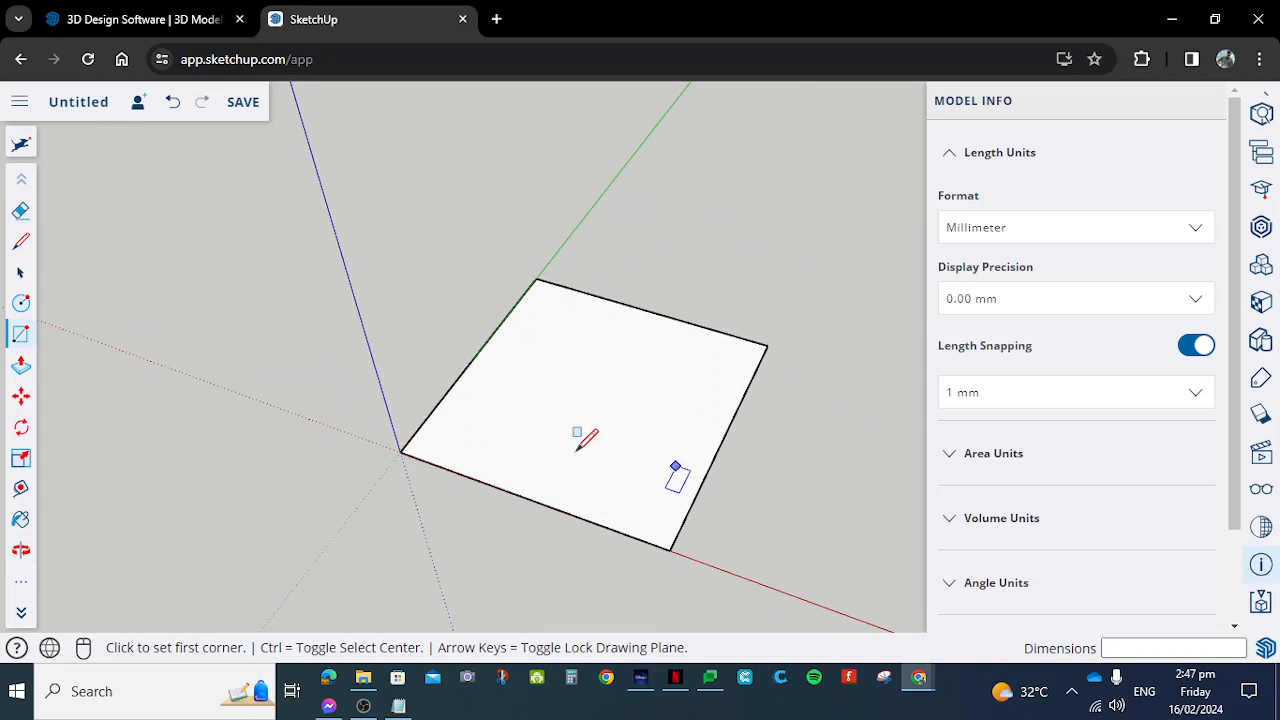
pyautogui.moveTo(685, 460); pyautogui.dragTo(543, 406, button='middle')
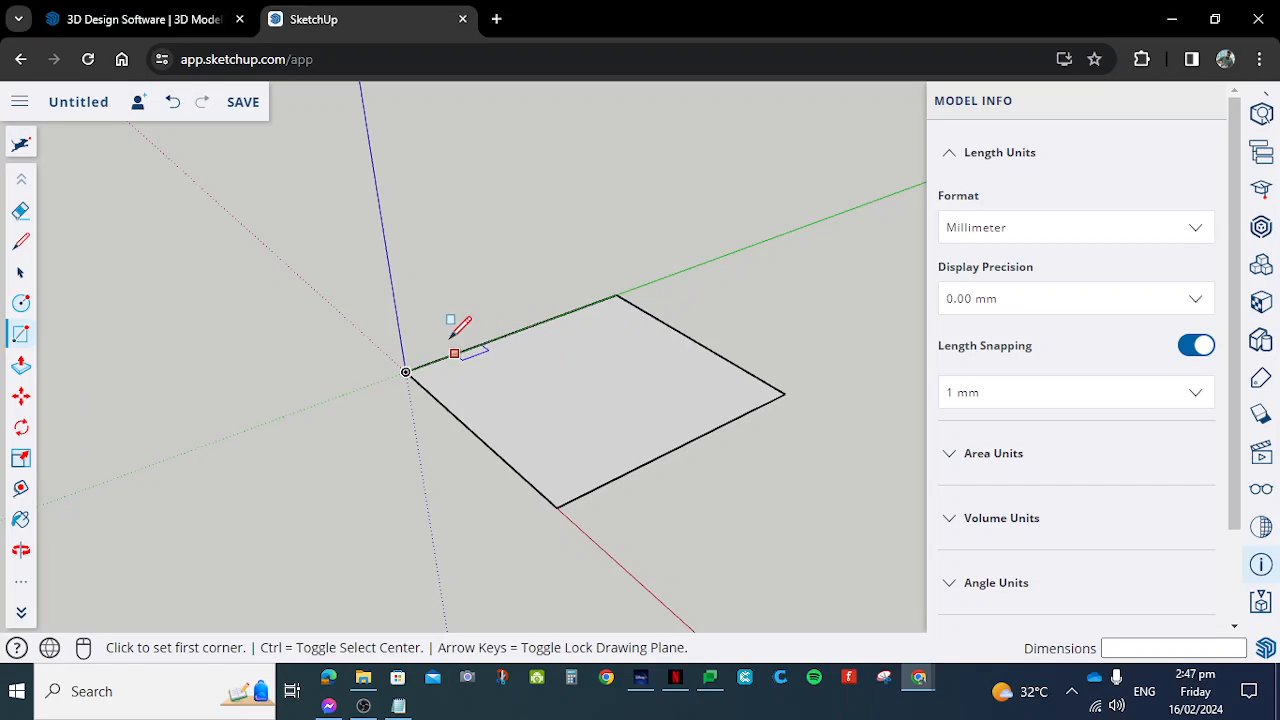
# - Measure the square's edge along the green axis from the origin with the Tape Measure tool
pyautogui.click(21, 488)
pyautogui.click(405, 373)
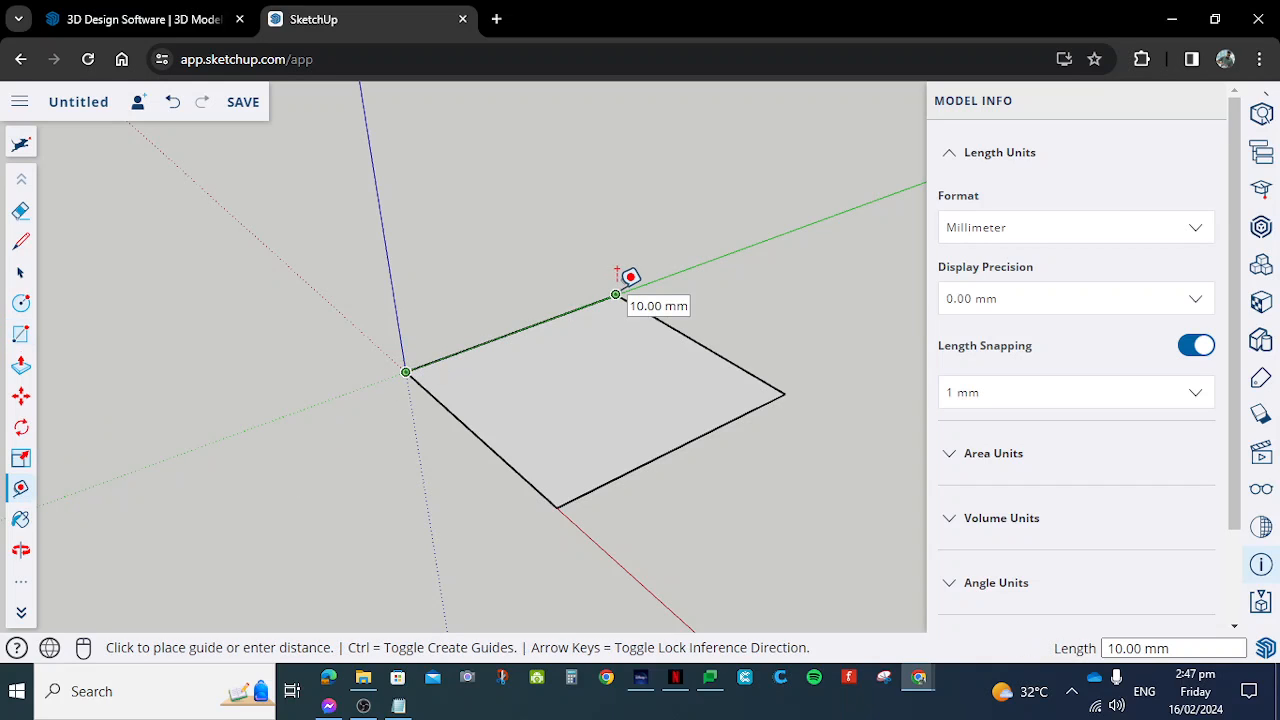
pyautogui.scroll(3, 616, 272)
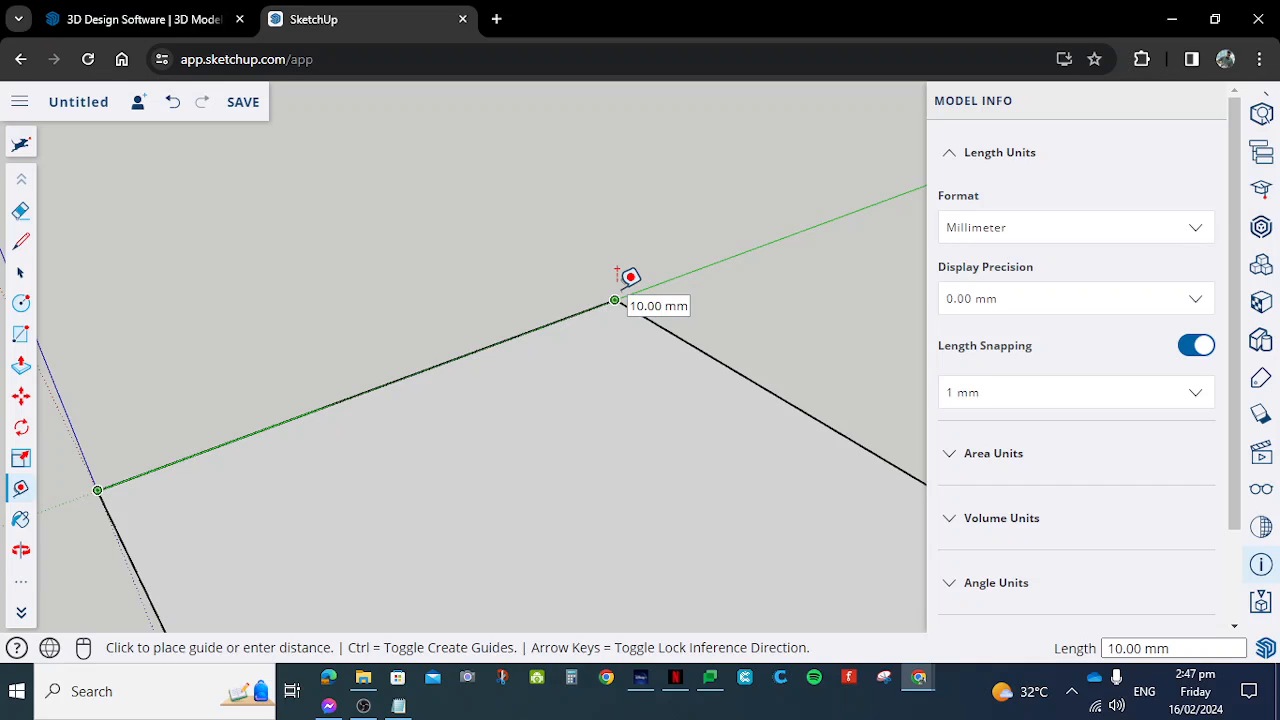
pyautogui.scroll(-2, 616, 272)
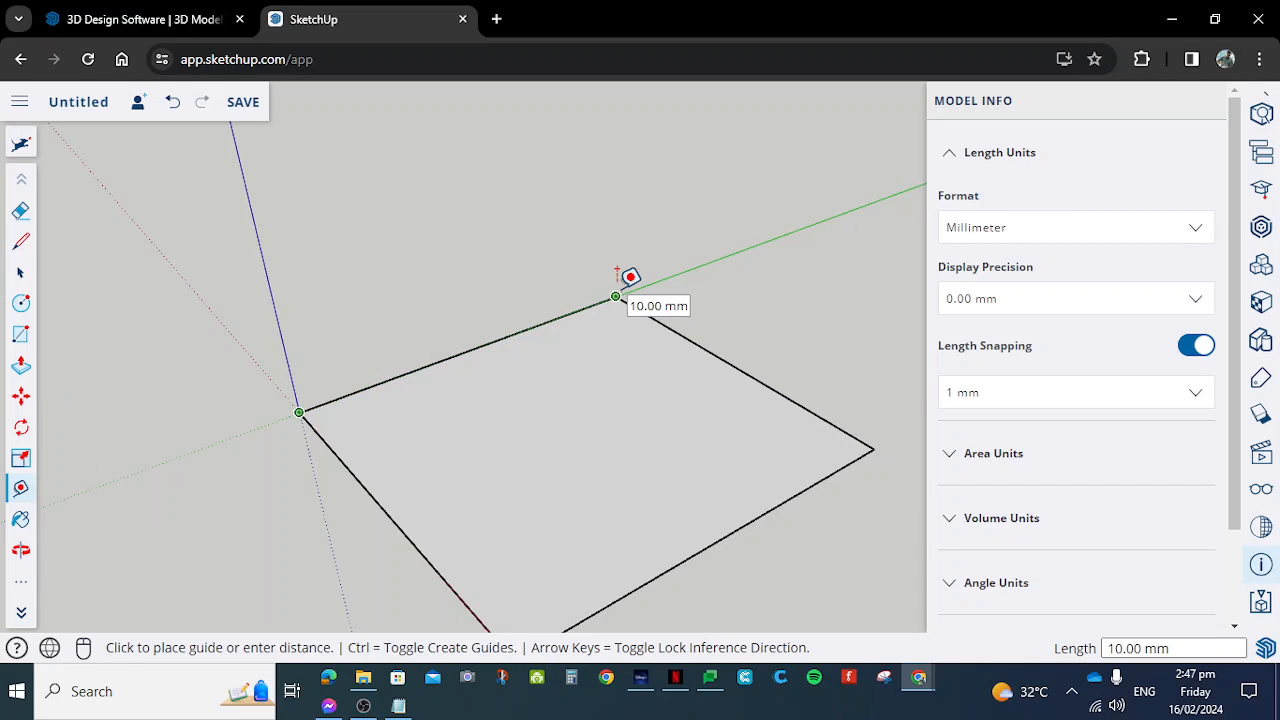
pyautogui.click(616, 272)
pyautogui.scroll(-3, 616, 272)
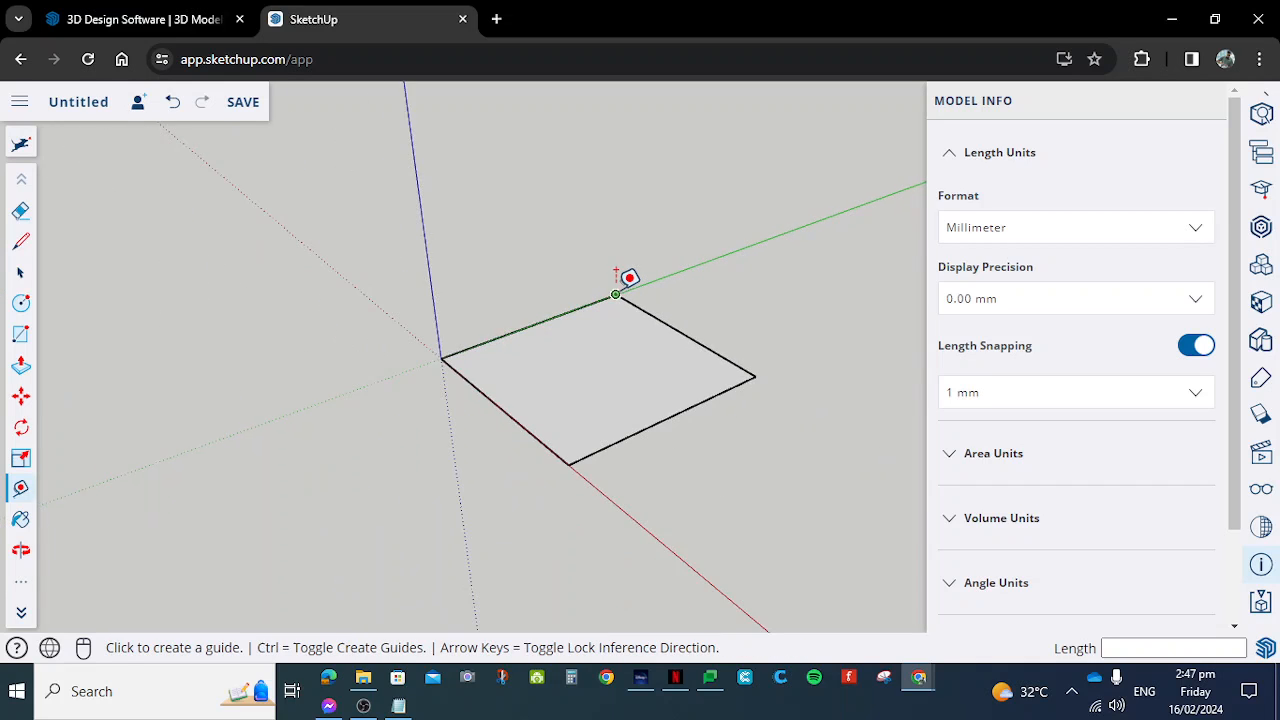
# - Measure the square's edge along the red axis from the origin to its far corner
pyautogui.scroll(3, 800, 362)
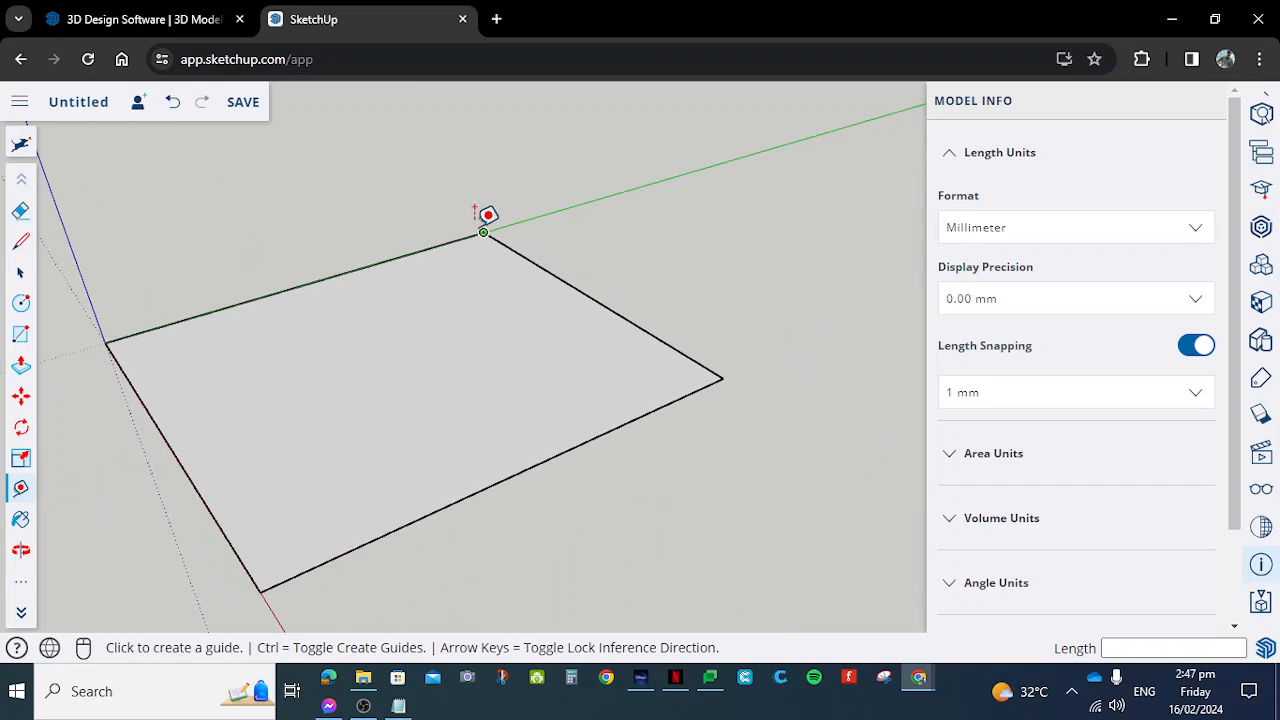
pyautogui.click(106, 342)
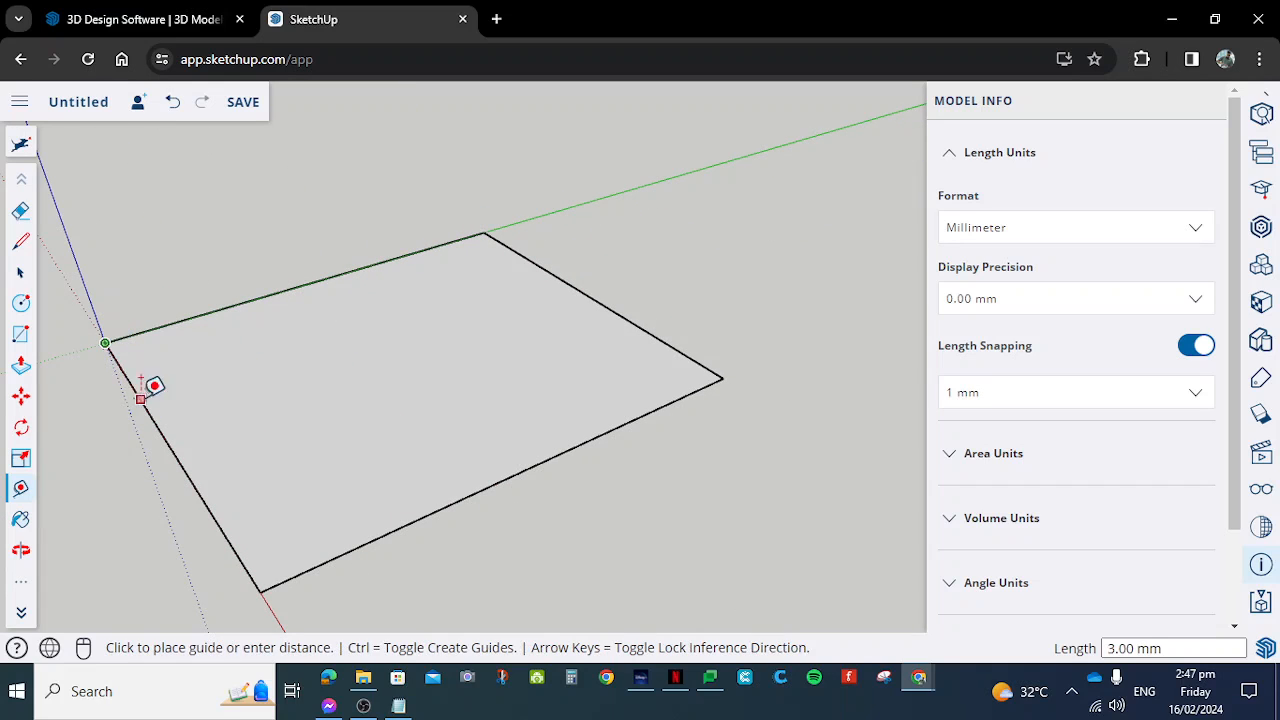
pyautogui.click(278, 577)
pyautogui.scroll(-3, 423, 423)
pyautogui.moveTo(366, 434); pyautogui.dragTo(271, 486, button='middle')
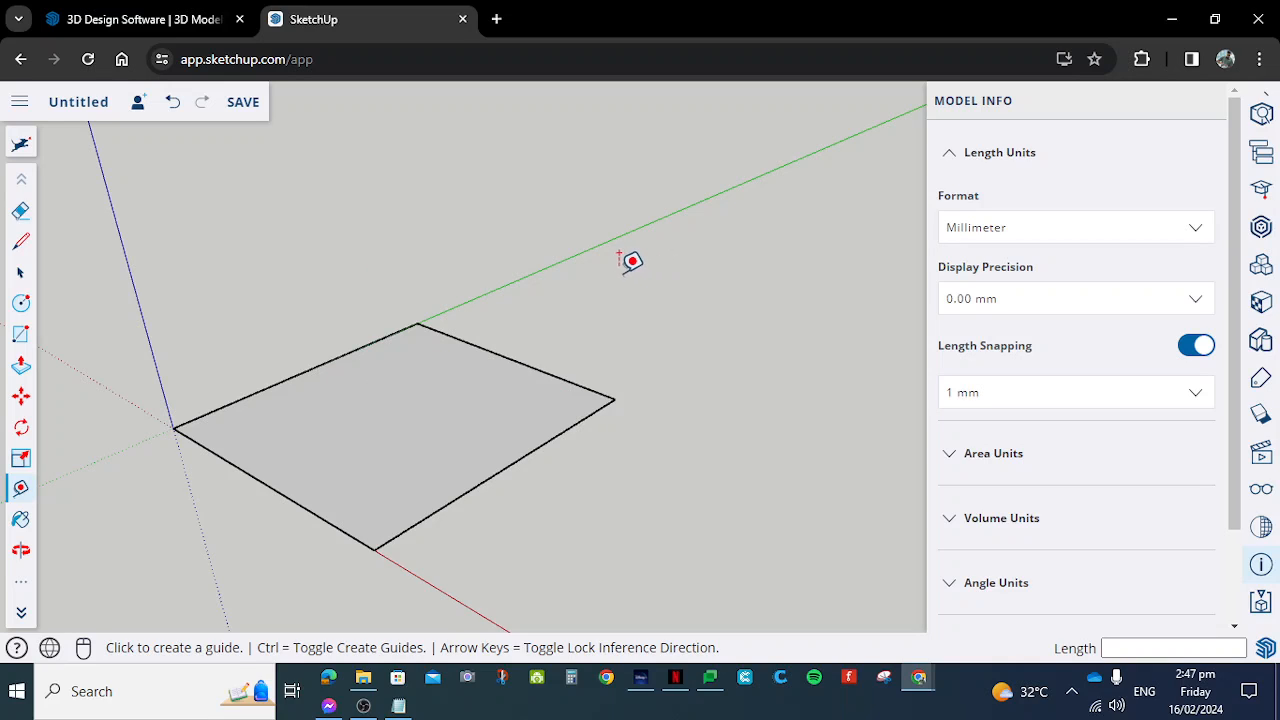
# - Draw a 10 mm line from the origin up the blue axis and end the line chain
pyautogui.click(24, 245)
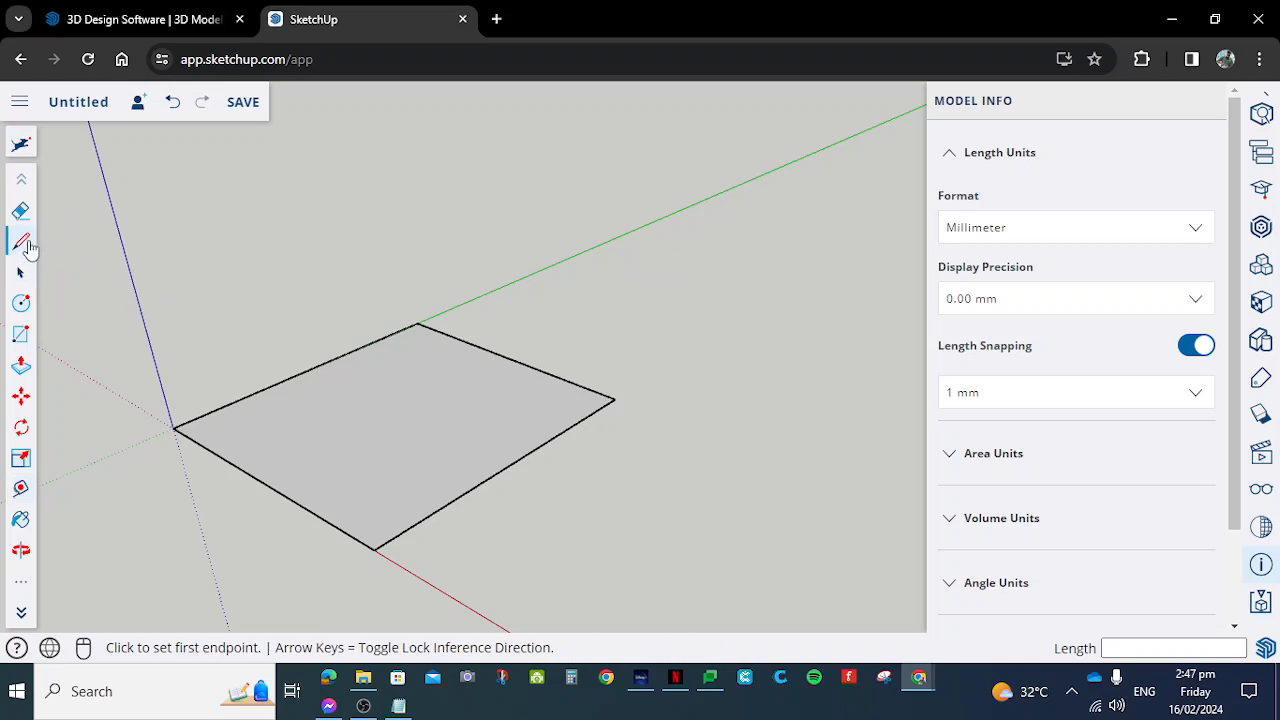
pyautogui.scroll(-3, 566, 297)
pyautogui.click(327, 376)
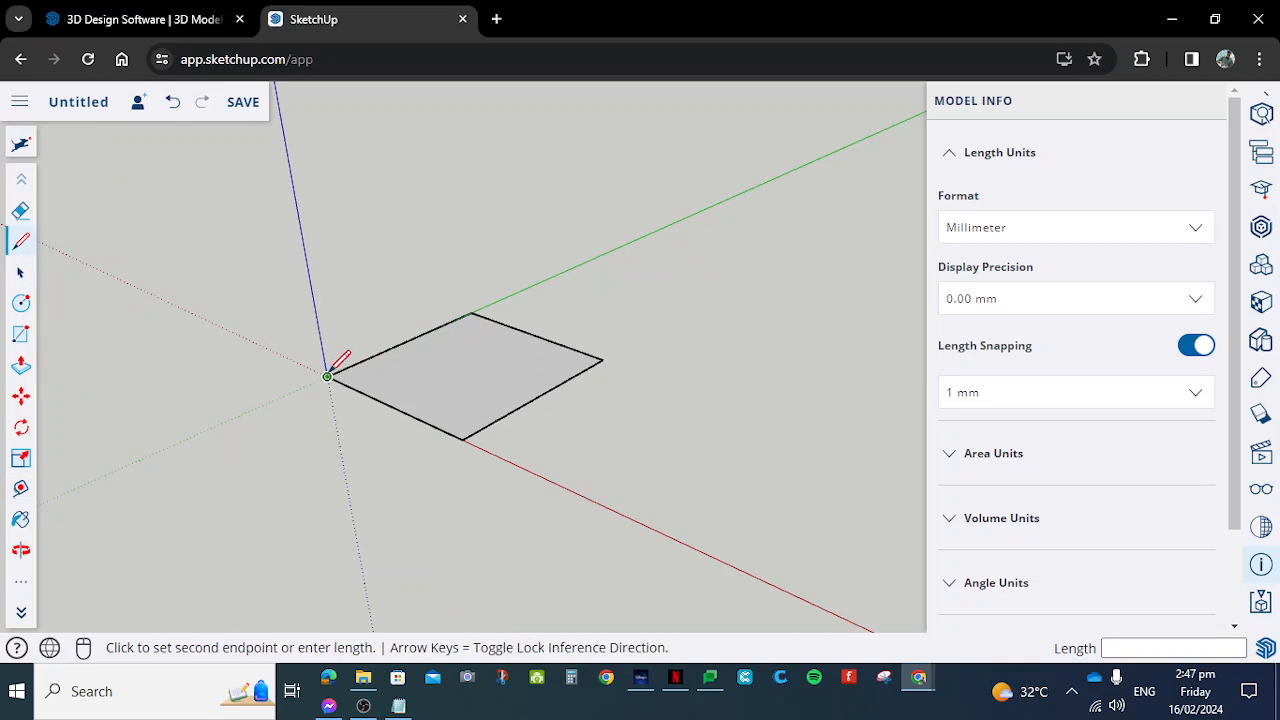
pyautogui.click(296, 196)
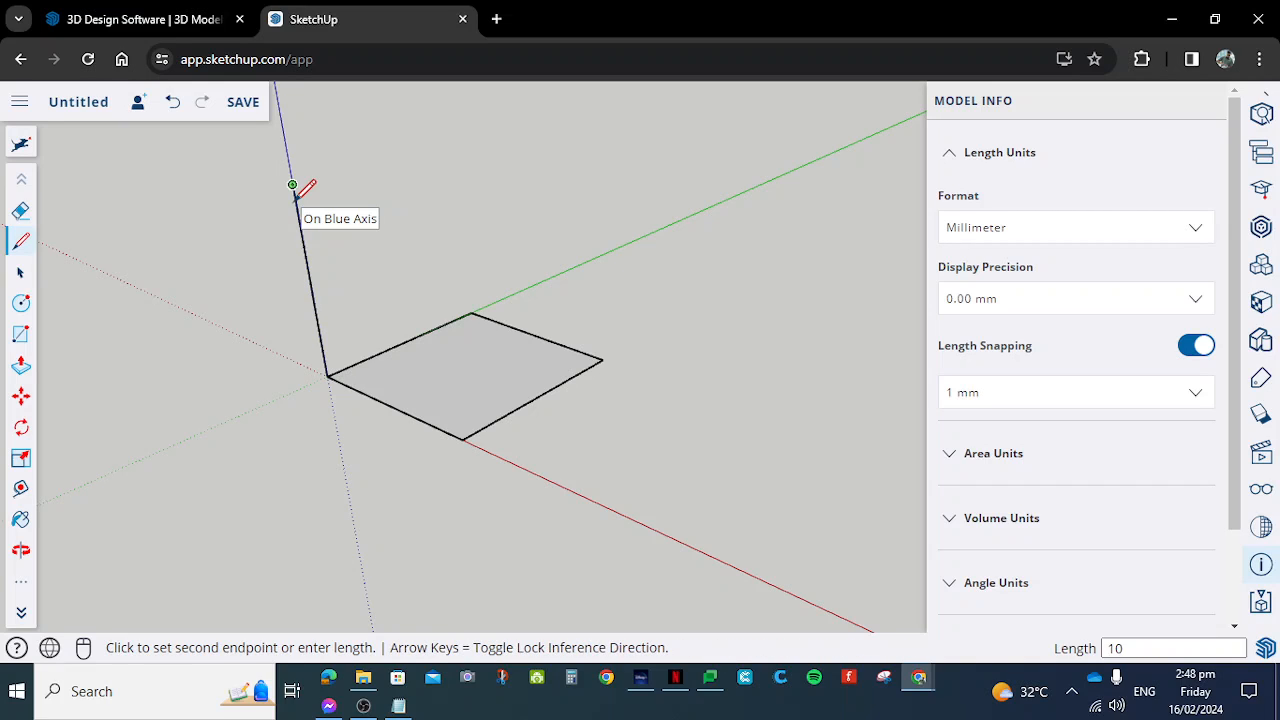
pyautogui.press('Escape')
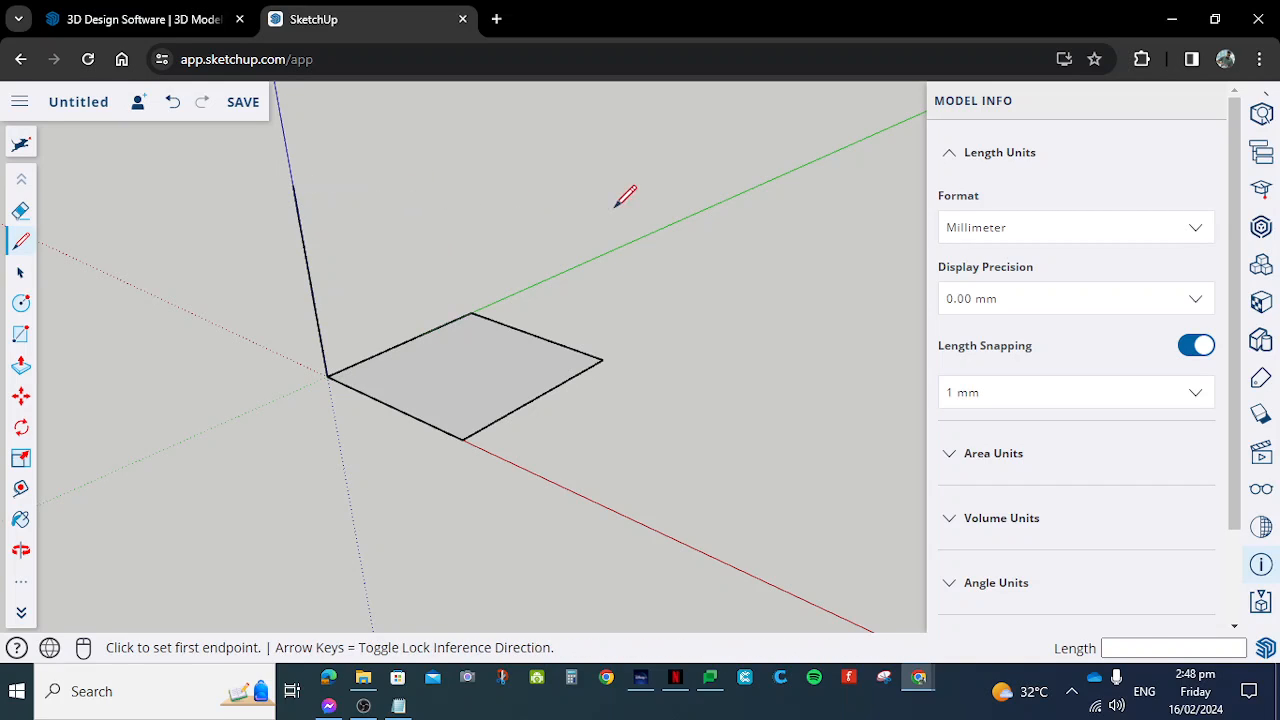
# - Draw a 10 mm vertical line up from the square's corner on the green axis and end the line chain
pyautogui.click(471, 312)
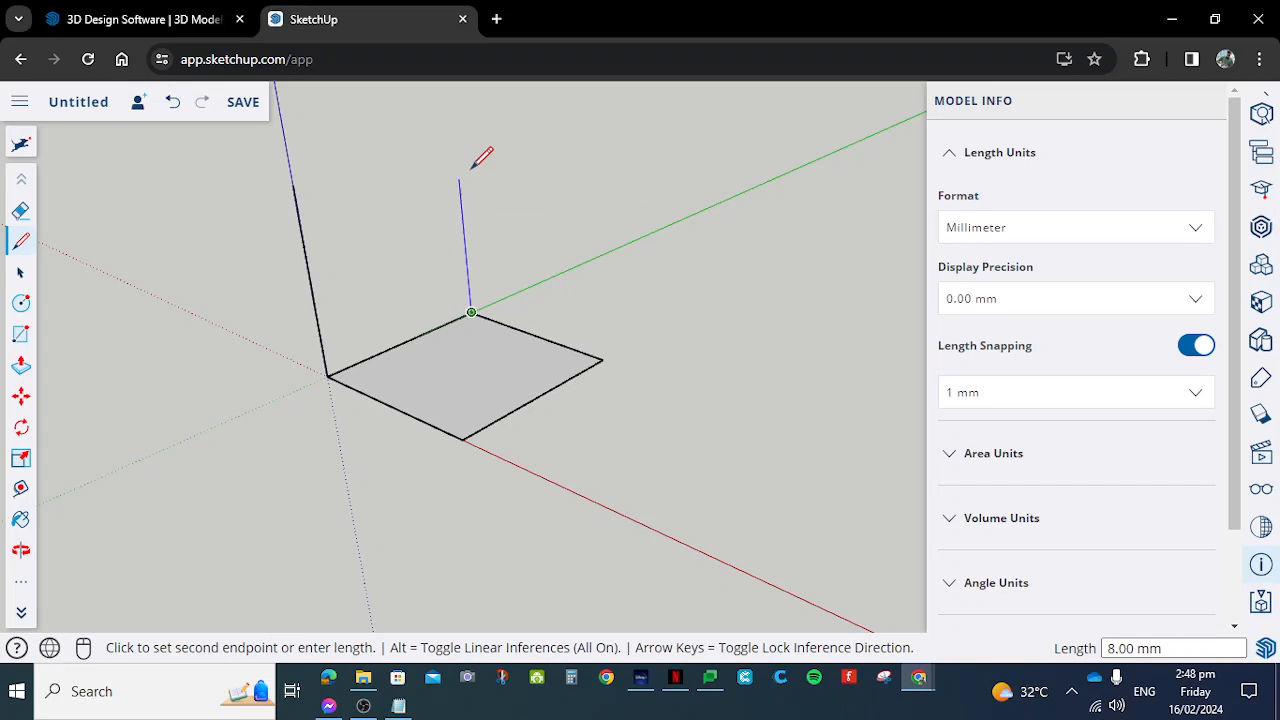
pyautogui.write('10')
pyautogui.press('Return')
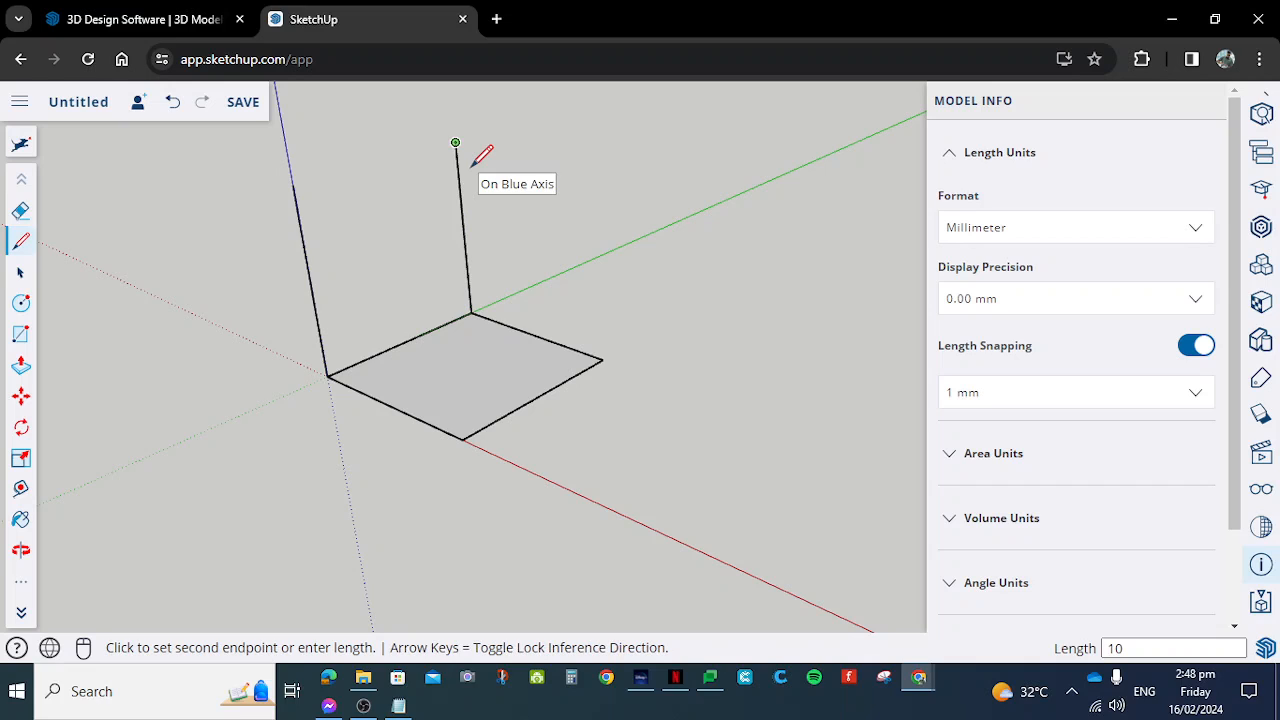
pyautogui.press('Escape')
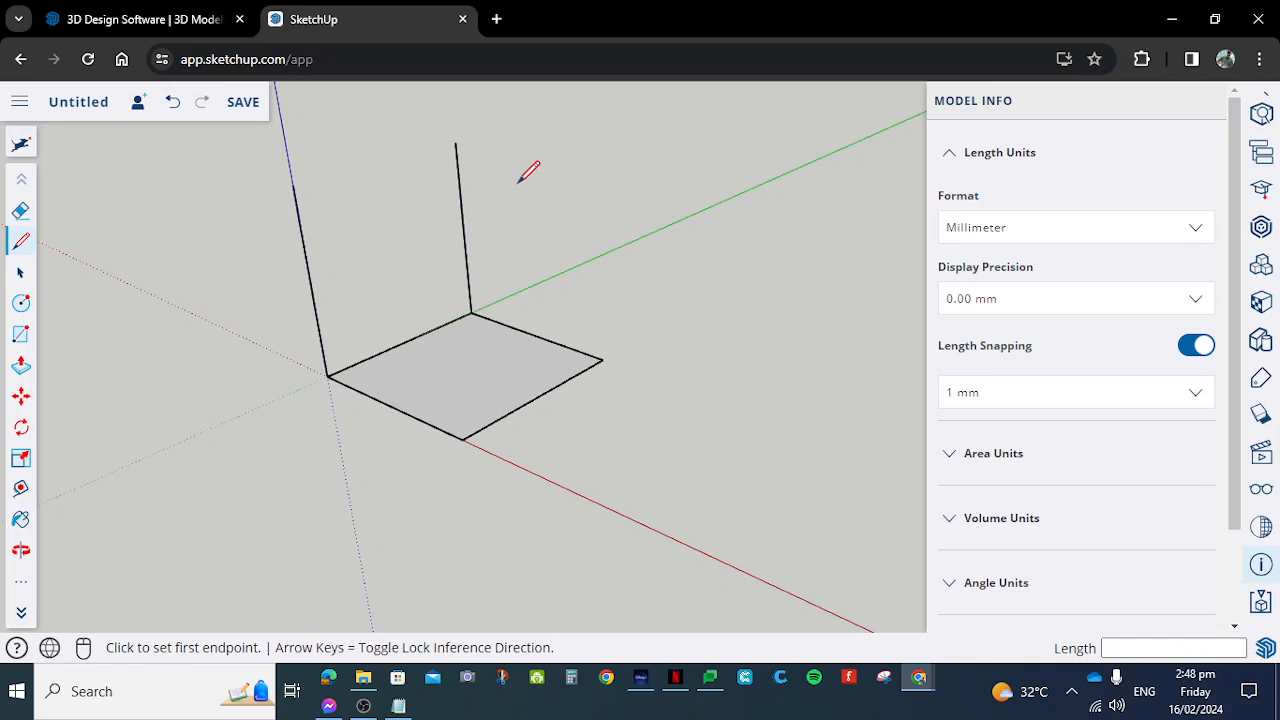
# - Draw a 10 mm vertical line up from the square's corner diagonally opposite the origin and end the line chain
pyautogui.click(602, 360)
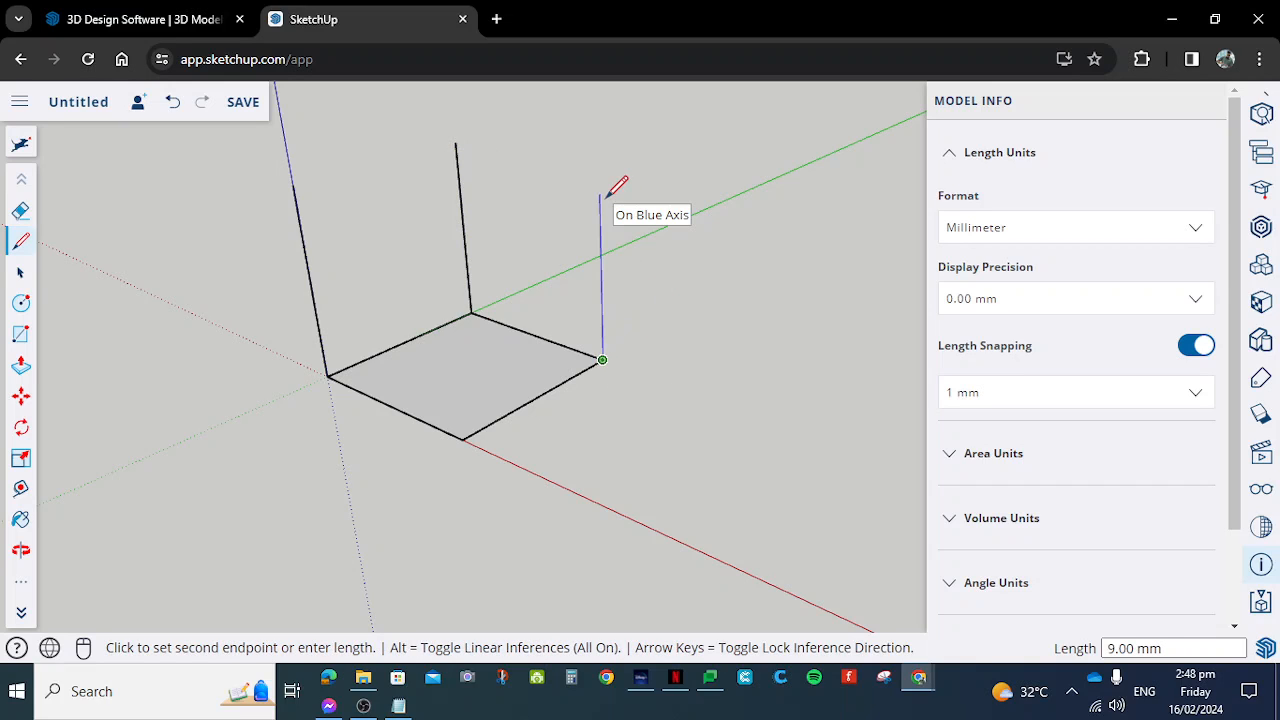
pyautogui.write('10')
pyautogui.press('Return')
pyautogui.press('Escape')
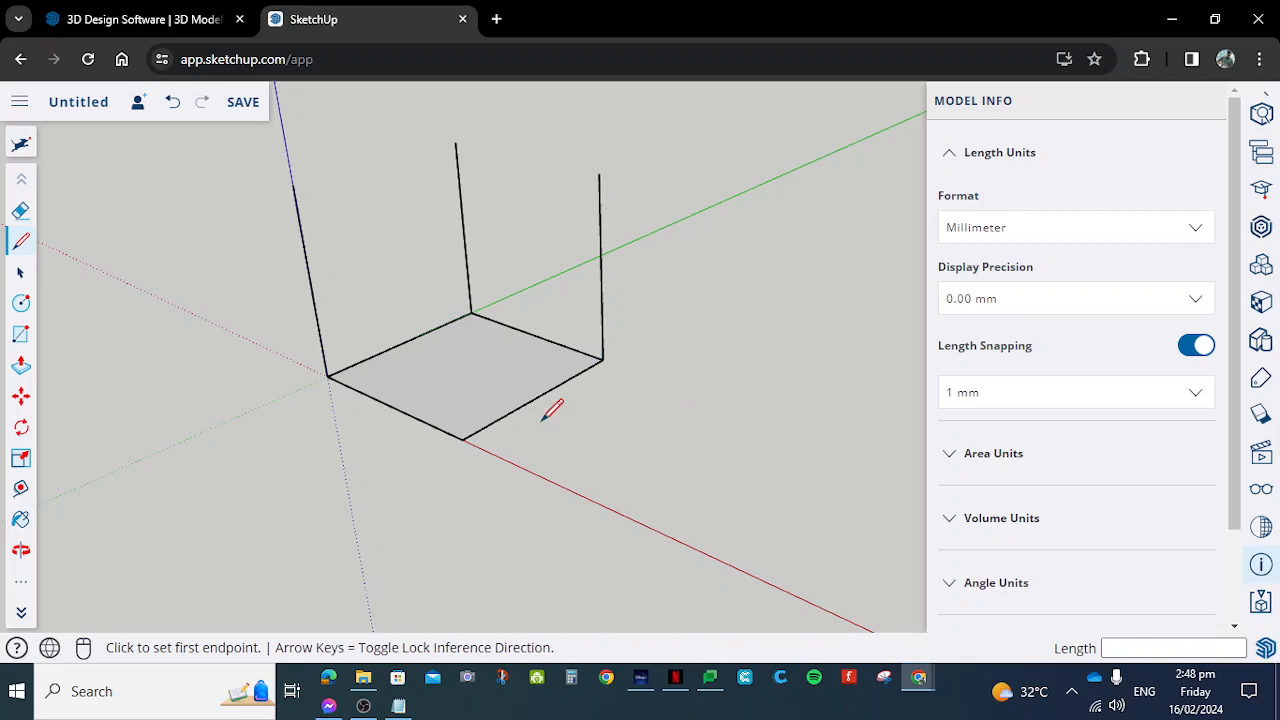
# - Draw a 10 mm vertical line up from the square's corner on the red axis
pyautogui.click(462, 439)
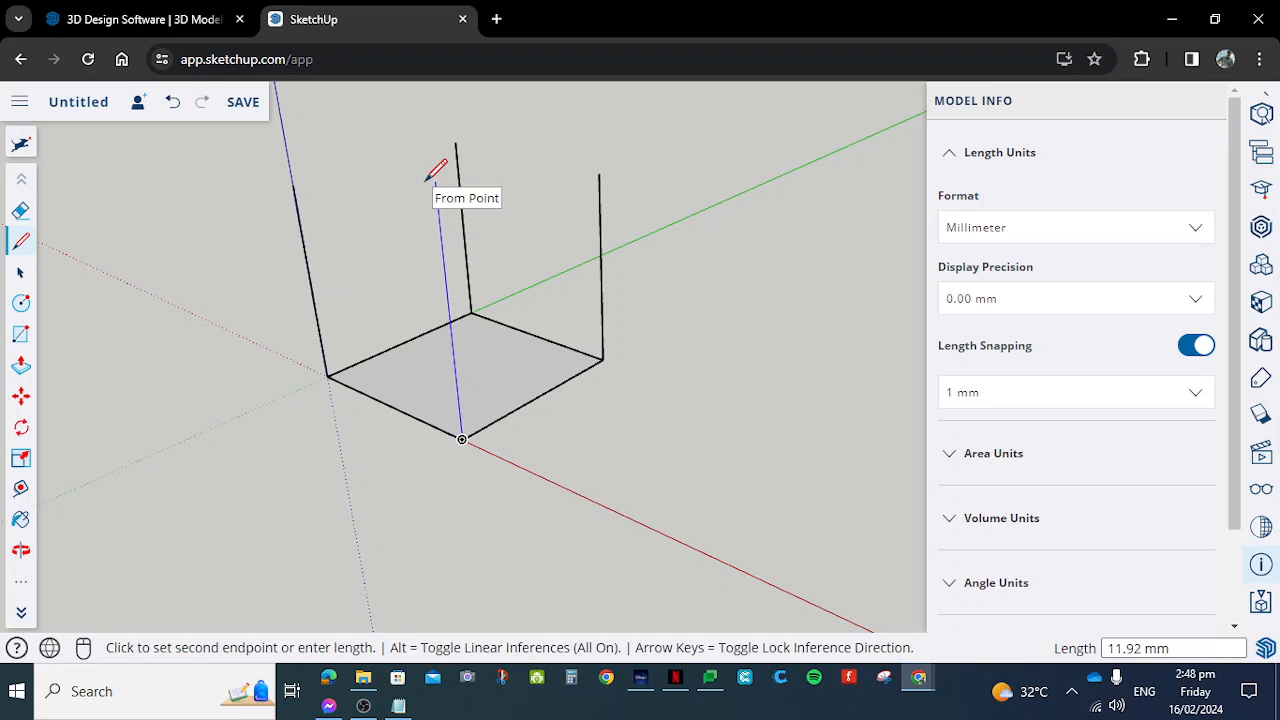
pyautogui.moveTo(436, 172); pyautogui.dragTo(640, 197, button='middle')
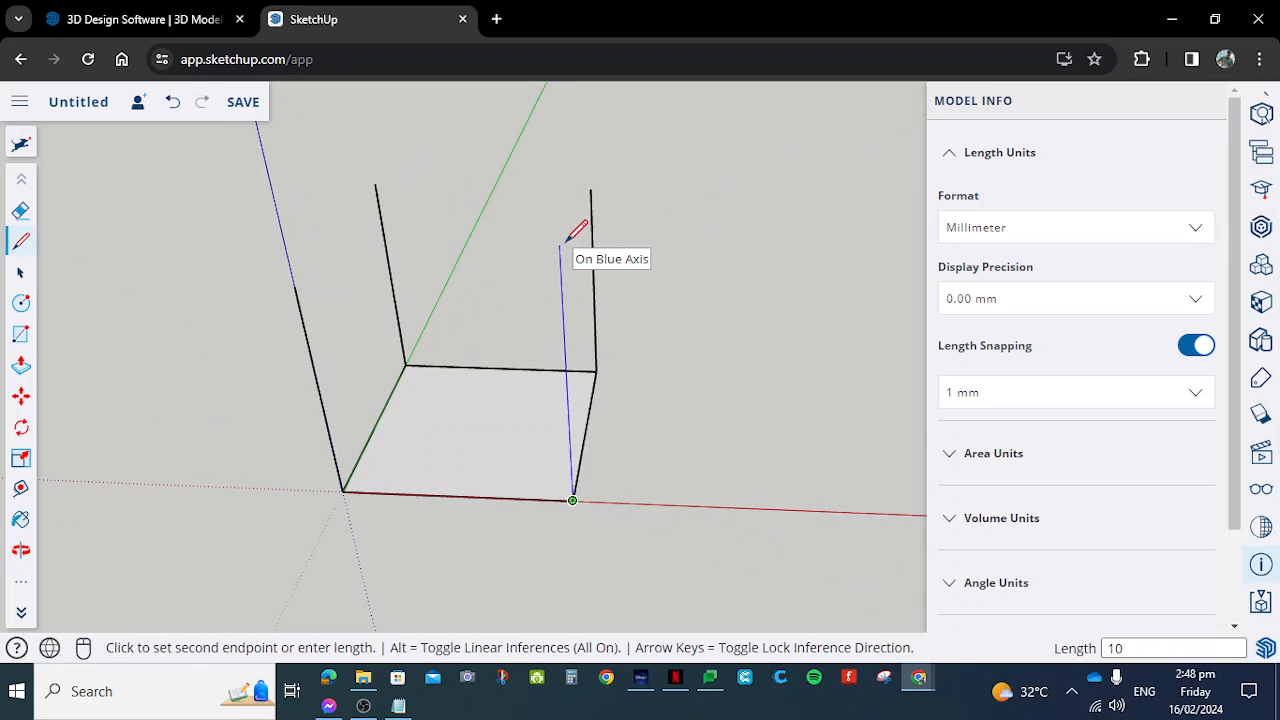
pyautogui.press('Return')
pyautogui.moveTo(566, 240); pyautogui.dragTo(557, 290, button='middle')
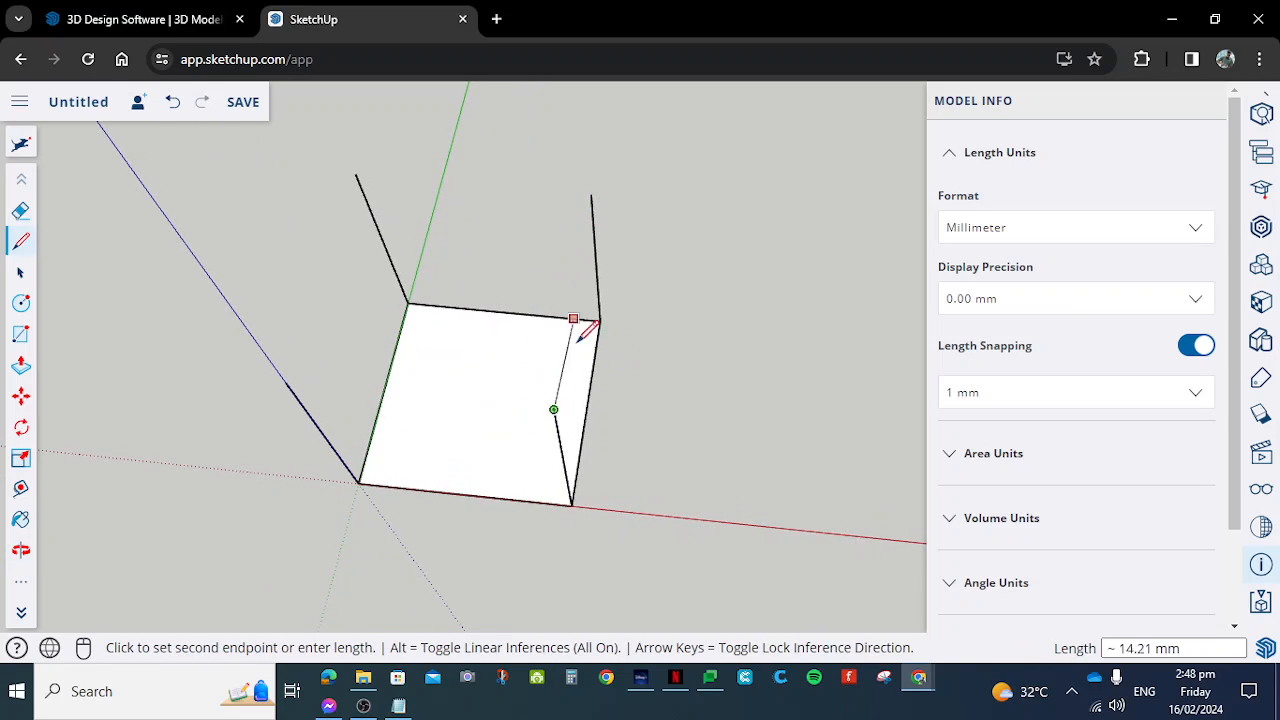
# - Connect the upper endpoints of the four vertical edges with lines to close the cube's sides and top
pyautogui.click(590, 193)
pyautogui.click(590, 193)
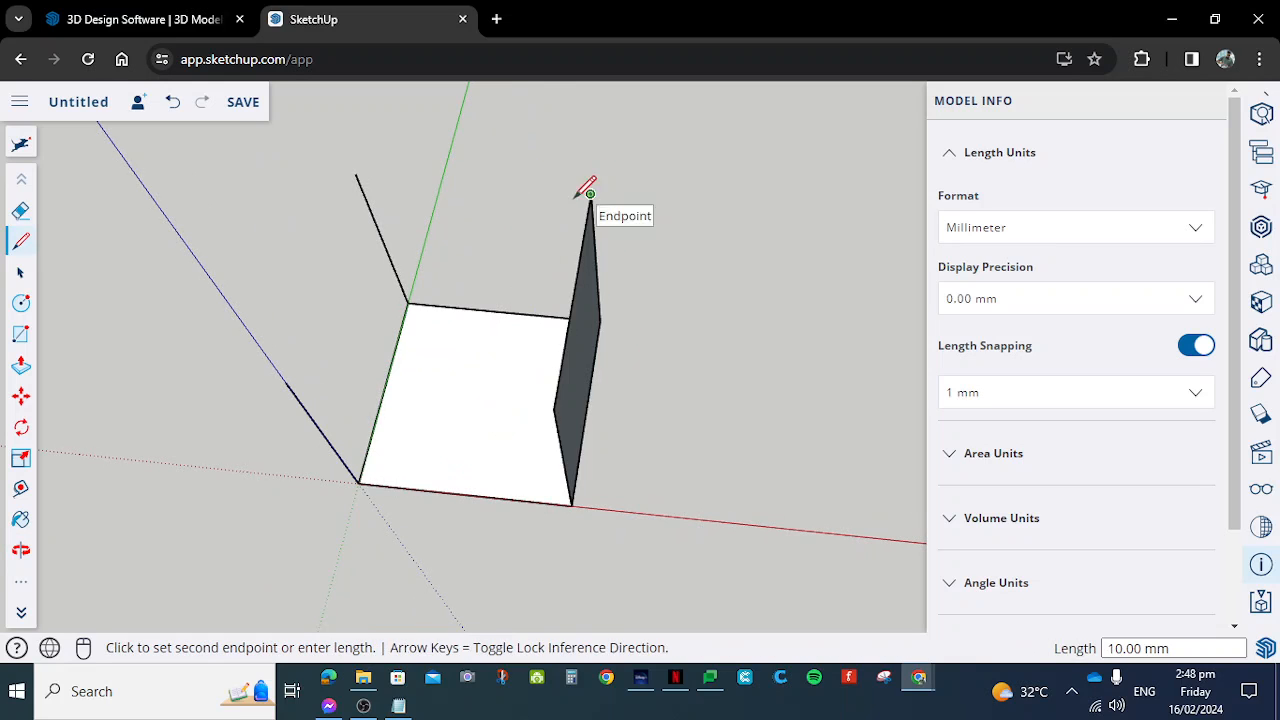
pyautogui.click(355, 173)
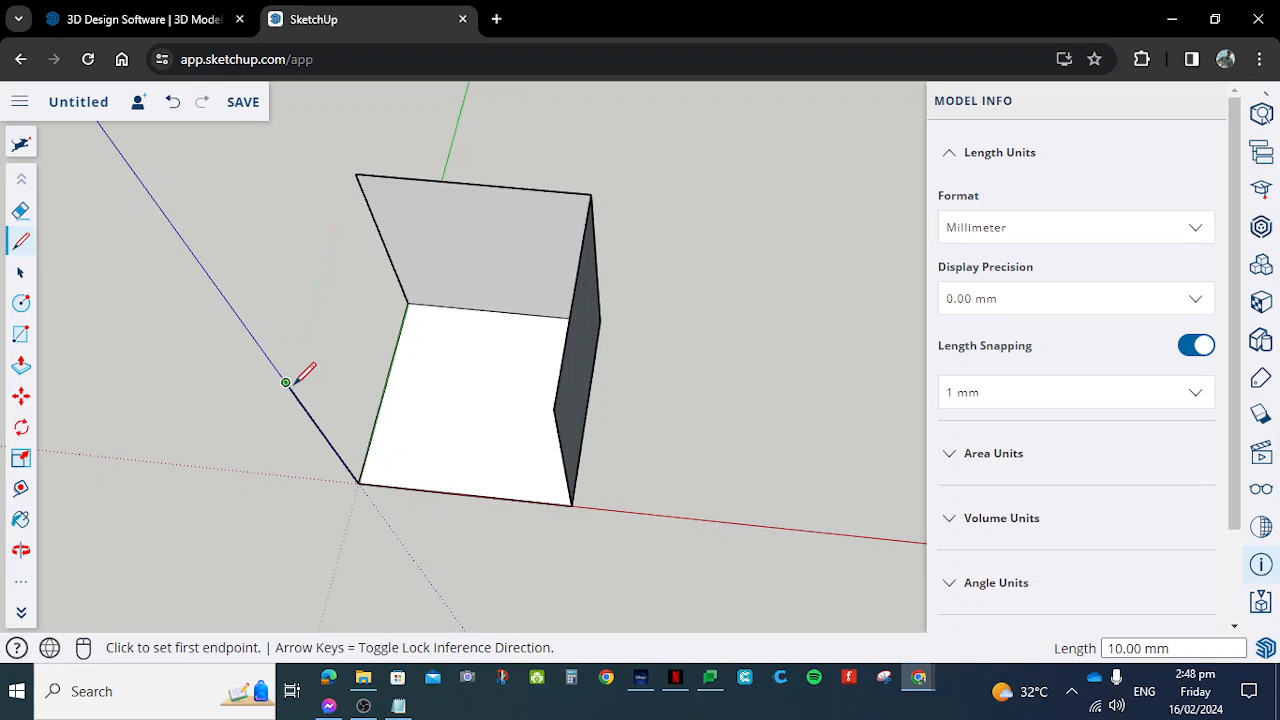
pyautogui.click(286, 382)
pyautogui.click(356, 174)
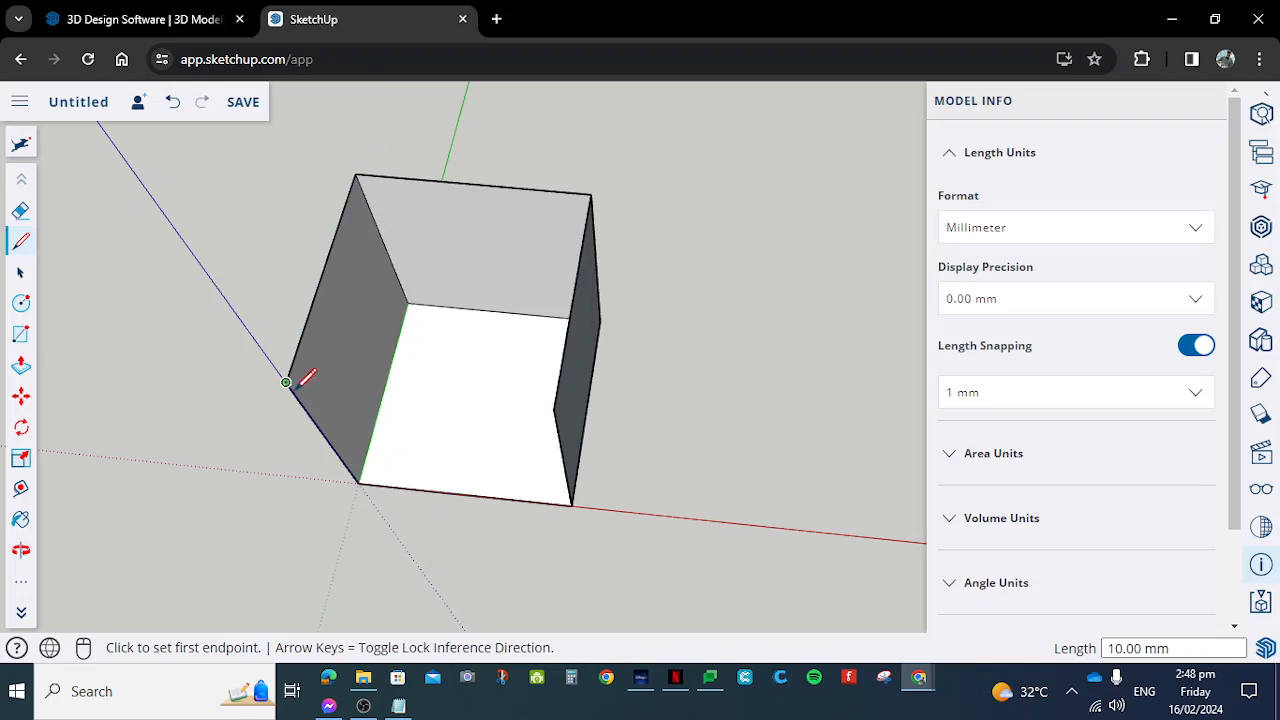
pyautogui.click(286, 382)
pyautogui.click(554, 408)
# - Reverse the cube's side face along the red axis and the adjacent side face farthest from the green axis
pyautogui.moveTo(594, 489); pyautogui.dragTo(577, 340, button='middle')
pyautogui.scroll(4, 566, 402)
pyautogui.scroll(-4, 537, 368)
pyautogui.scroll(3, 485, 205)
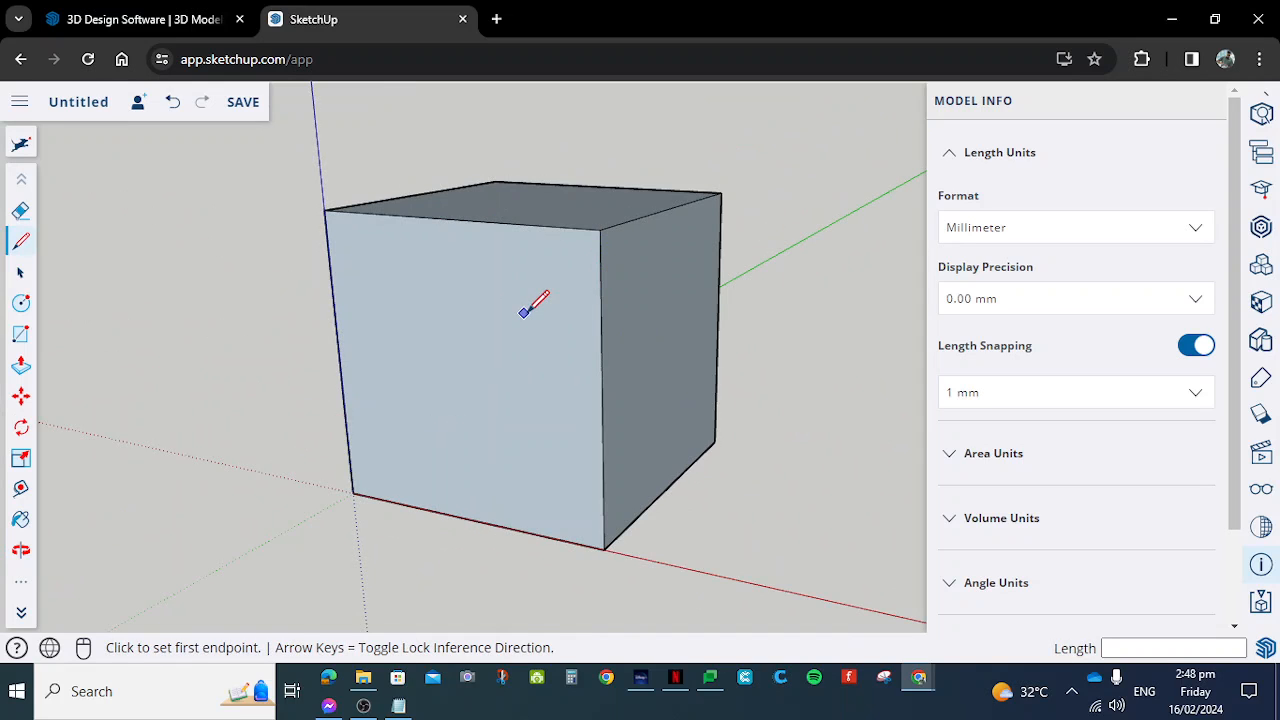
pyautogui.moveTo(603, 323); pyautogui.dragTo(497, 355, button='middle')
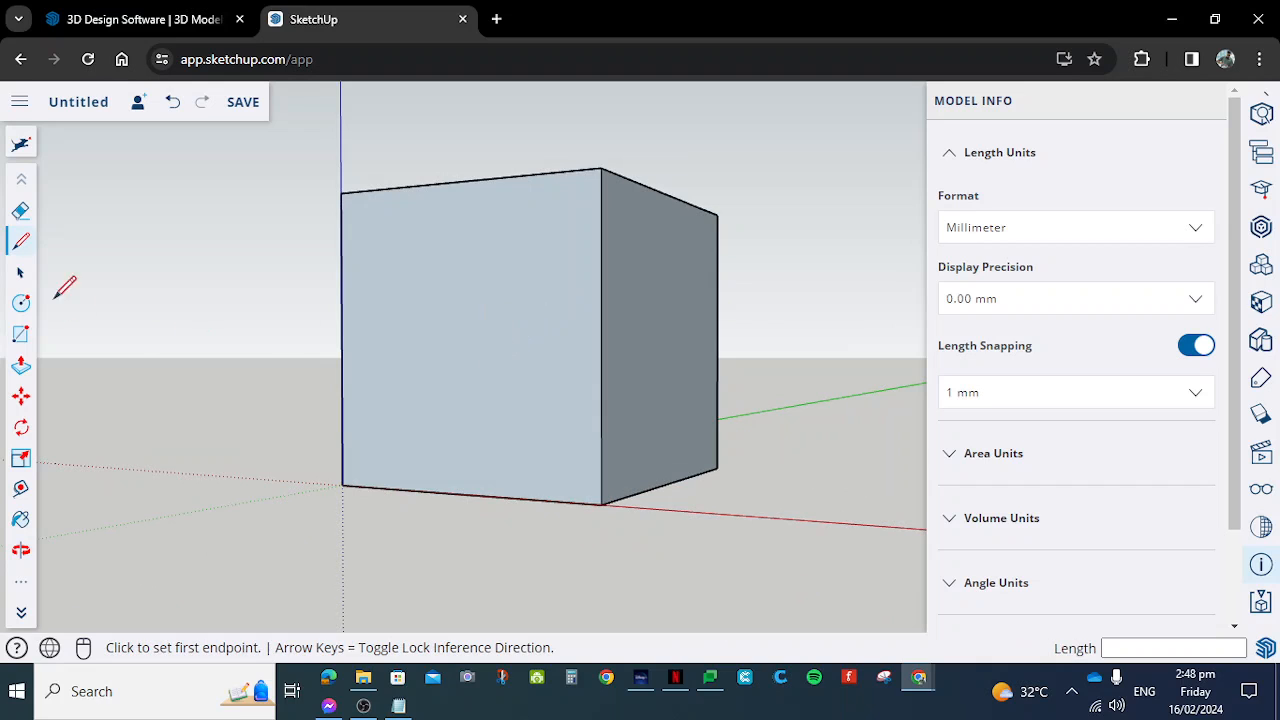
pyautogui.click(25, 275)
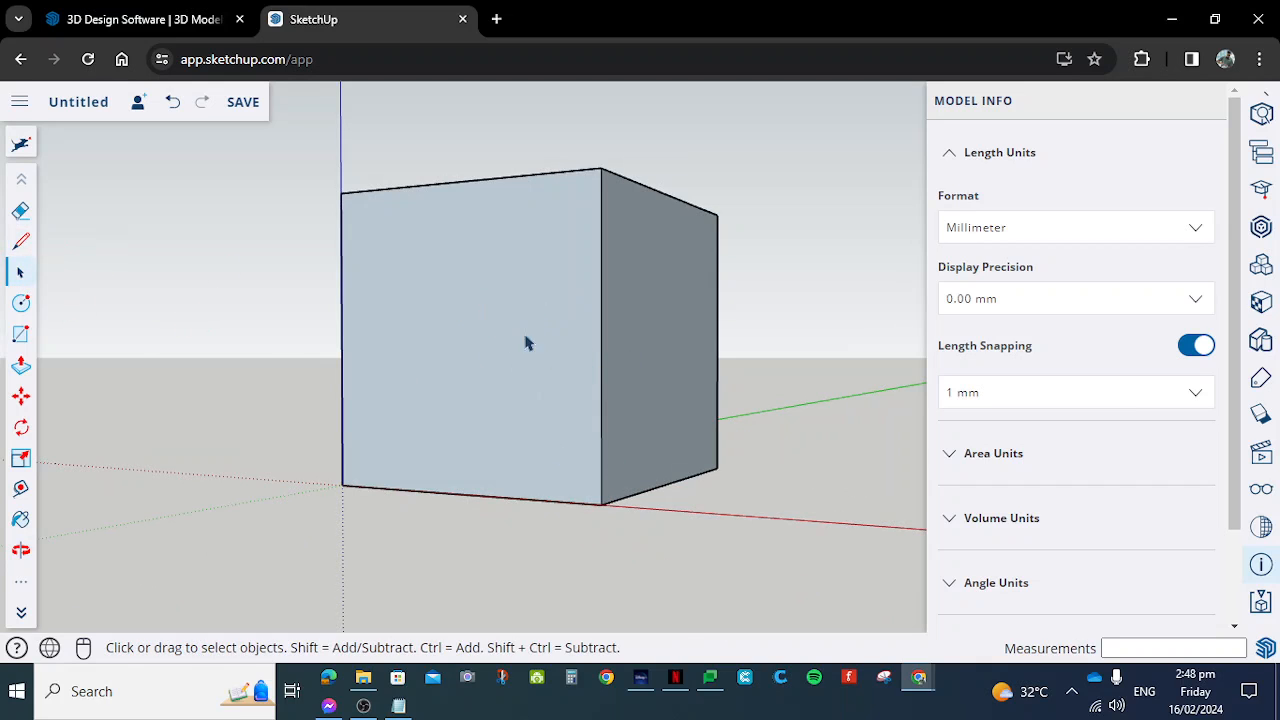
pyautogui.rightClick(487, 287)
pyautogui.moveTo(628, 395)
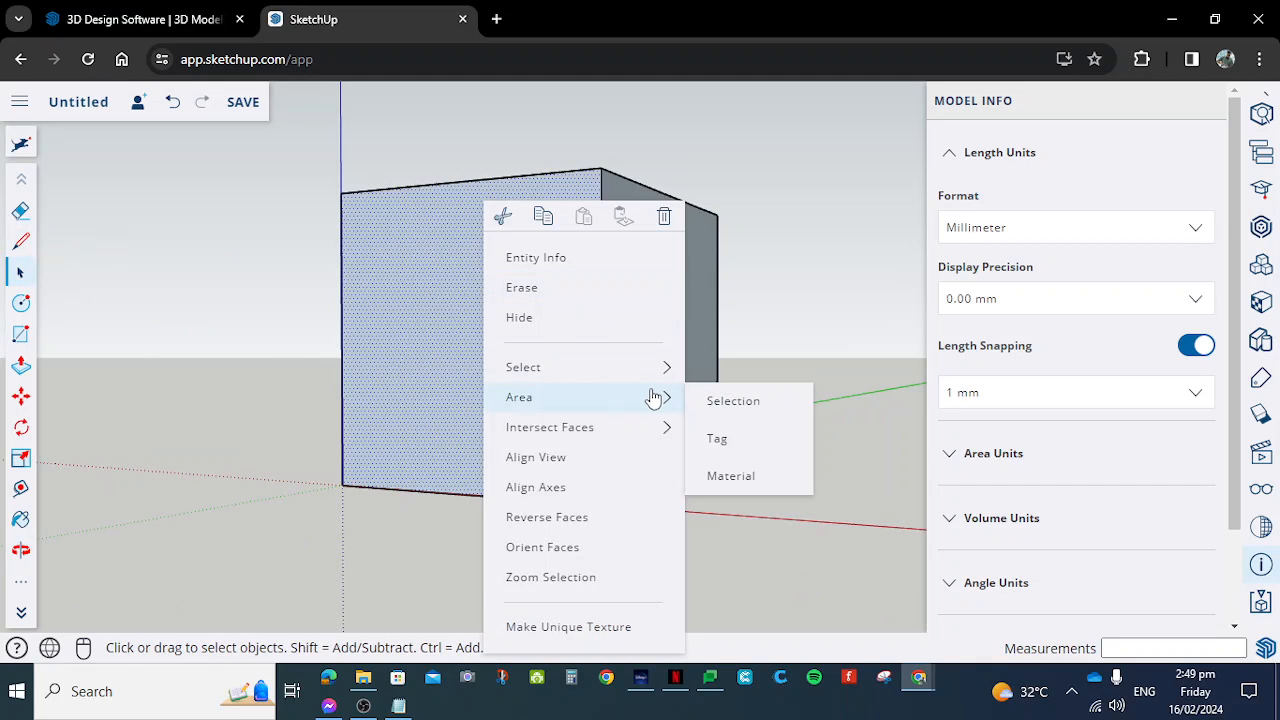
pyautogui.click(587, 517)
pyautogui.rightClick(652, 290)
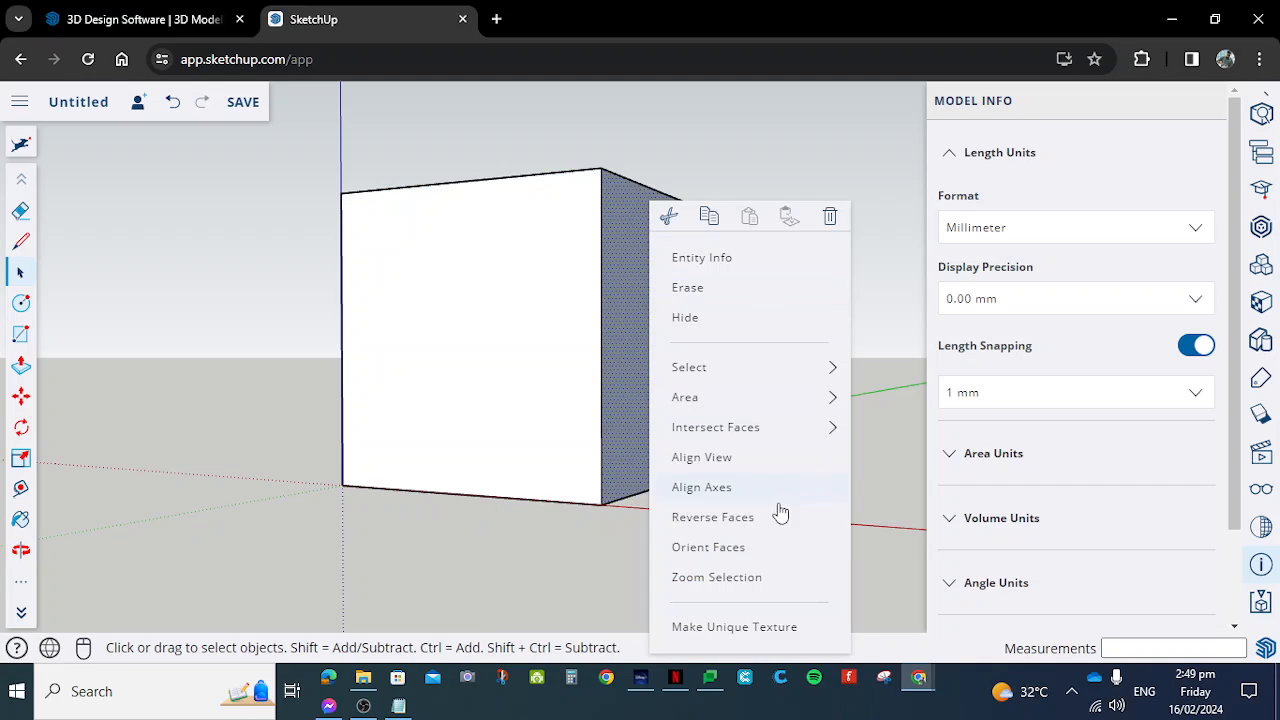
pyautogui.click(756, 517)
# - Reverse the cube's bottom face and its side face along the green axis
pyautogui.moveTo(660, 509); pyautogui.dragTo(528, 487, button='middle')
pyautogui.rightClick(528, 487)
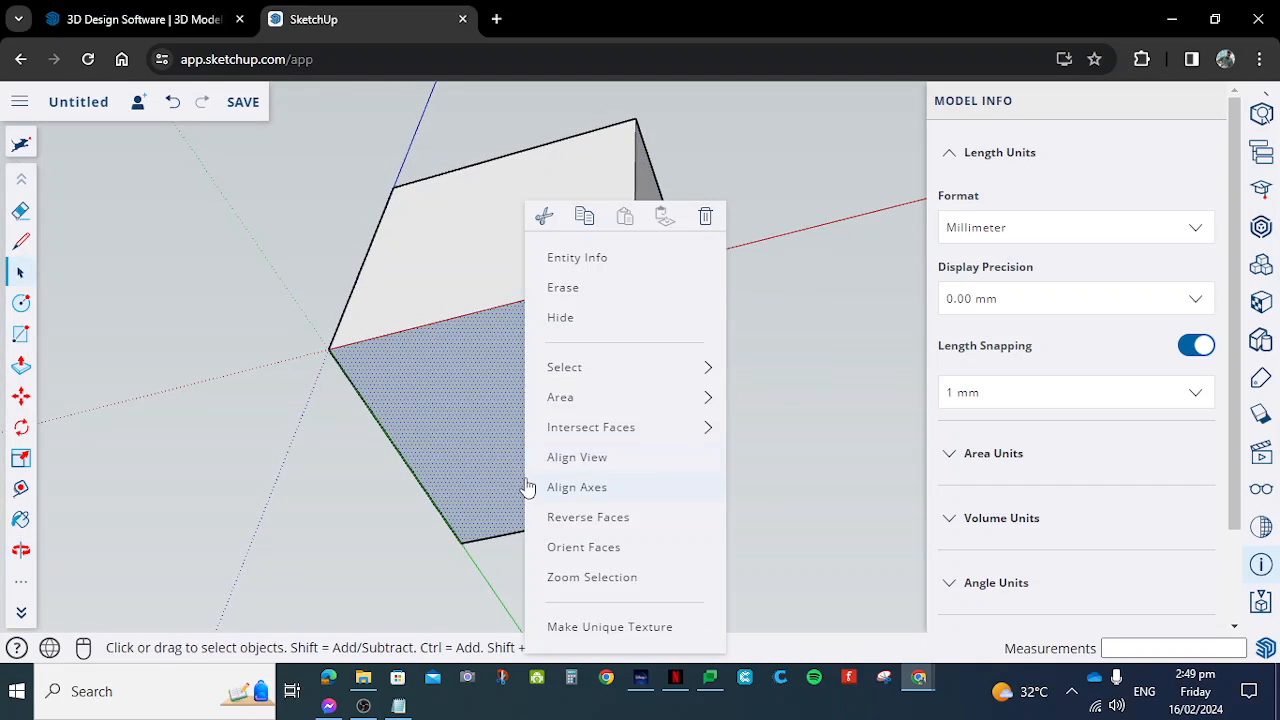
pyautogui.click(588, 517)
pyautogui.moveTo(429, 294)
pyautogui.mouseDown(button='middle')
pyautogui.moveTo(551, 403)
pyautogui.moveTo(654, 374)
pyautogui.moveTo(426, 289)
pyautogui.mouseUp(button='middle')
pyautogui.rightClick(426, 289)
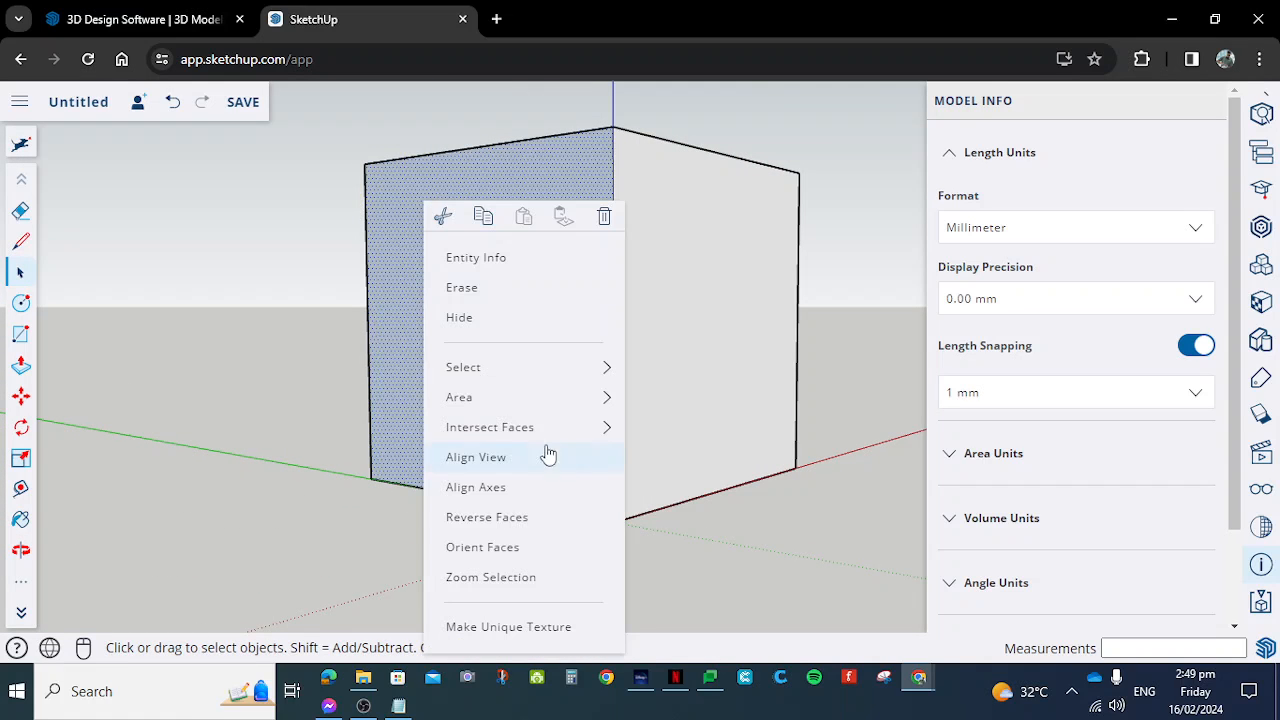
pyautogui.click(506, 514)
# - Reverse the cube's top face and the remaining side face opposite the red axis
pyautogui.moveTo(583, 354); pyautogui.dragTo(470, 545, button='middle')
pyautogui.rightClick(561, 205)
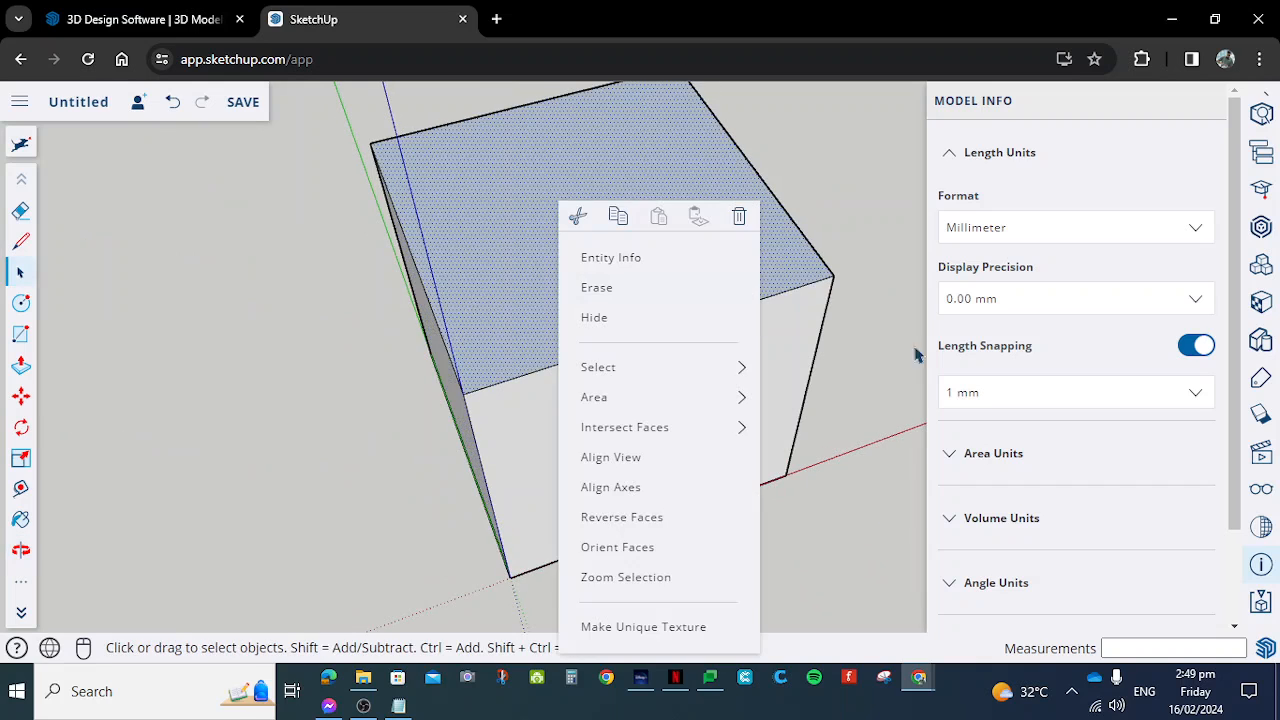
pyautogui.click(583, 517)
pyautogui.moveTo(623, 514); pyautogui.dragTo(491, 346, button='middle')
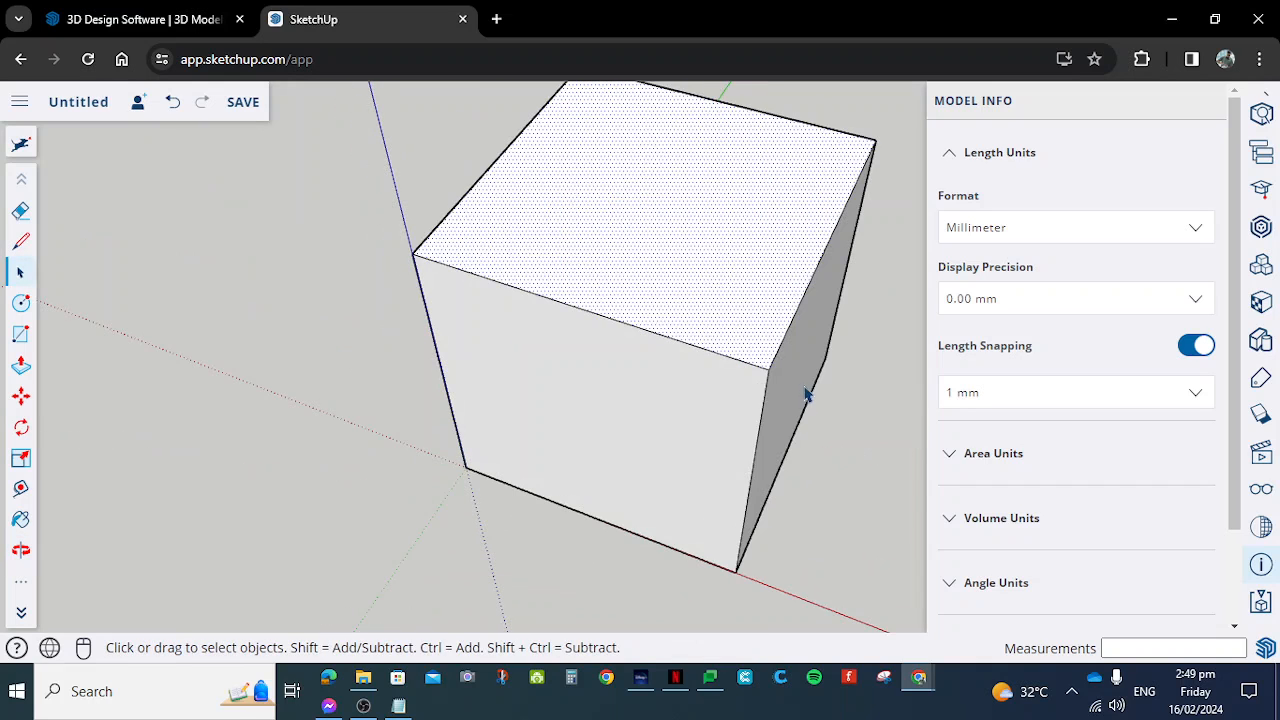
pyautogui.moveTo(806, 394); pyautogui.dragTo(435, 276, button='middle')
pyautogui.moveTo(711, 329); pyautogui.dragTo(783, 389, button='middle')
pyautogui.rightClick(785, 392)
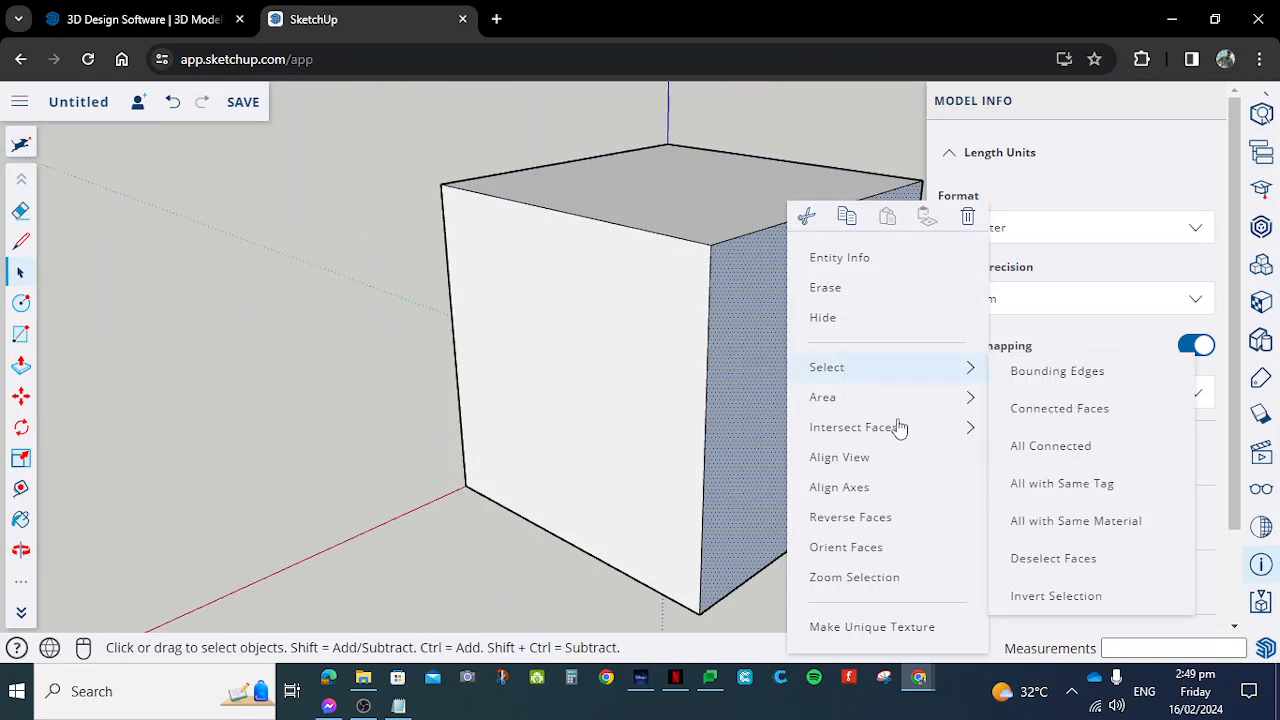
pyautogui.click(919, 540)
# - Hide the cube's side face along the green axis and look into the open cube
pyautogui.moveTo(771, 523); pyautogui.dragTo(698, 378, button='middle')
pyautogui.scroll(-5, 683, 418)
pyautogui.moveTo(660, 266); pyautogui.dragTo(683, 438, button='middle')
pyautogui.click(683, 438)
pyautogui.moveTo(783, 434); pyautogui.dragTo(533, 492, button='middle')
pyautogui.rightClick(587, 418)
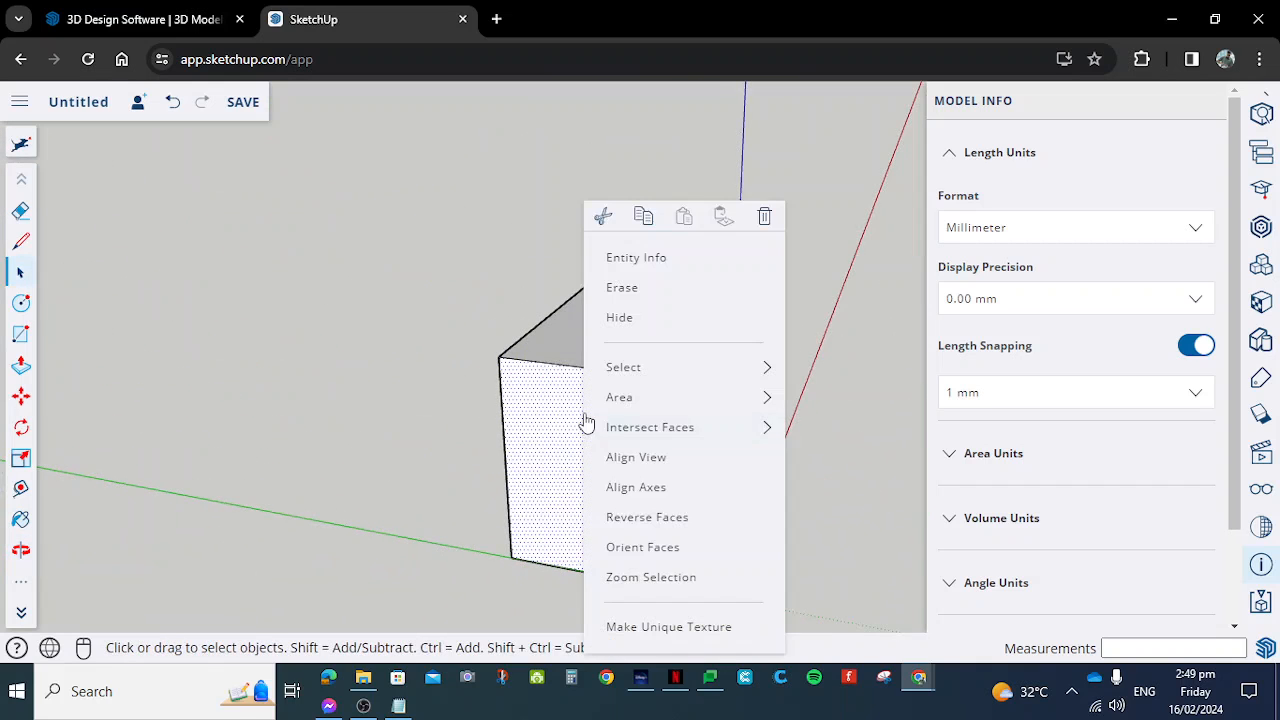
pyautogui.click(645, 290)
pyautogui.scroll(4, 618, 440)
pyautogui.moveTo(617, 437); pyautogui.dragTo(622, 392, button='middle')
pyautogui.scroll(-6, 665, 335)
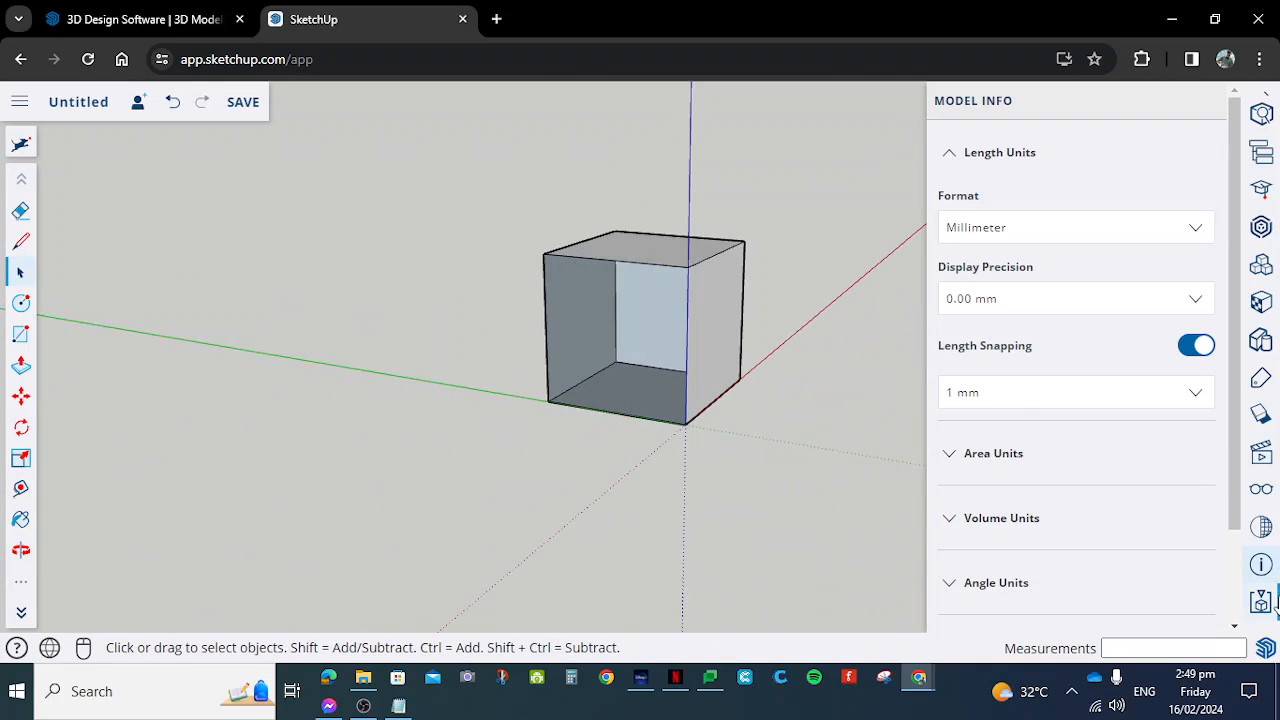
# - Turn on the display of hidden objects and hidden geometry, and unhide the cube's hidden face
pyautogui.click(1263, 492)
pyautogui.scroll(3, 775, 290)
pyautogui.scroll(-4, 755, 249)
pyautogui.moveTo(767, 190); pyautogui.dragTo(643, 230, button='middle')
pyautogui.scroll(3, 743, 208)
pyautogui.moveTo(795, 193); pyautogui.dragTo(440, 266, button='middle')
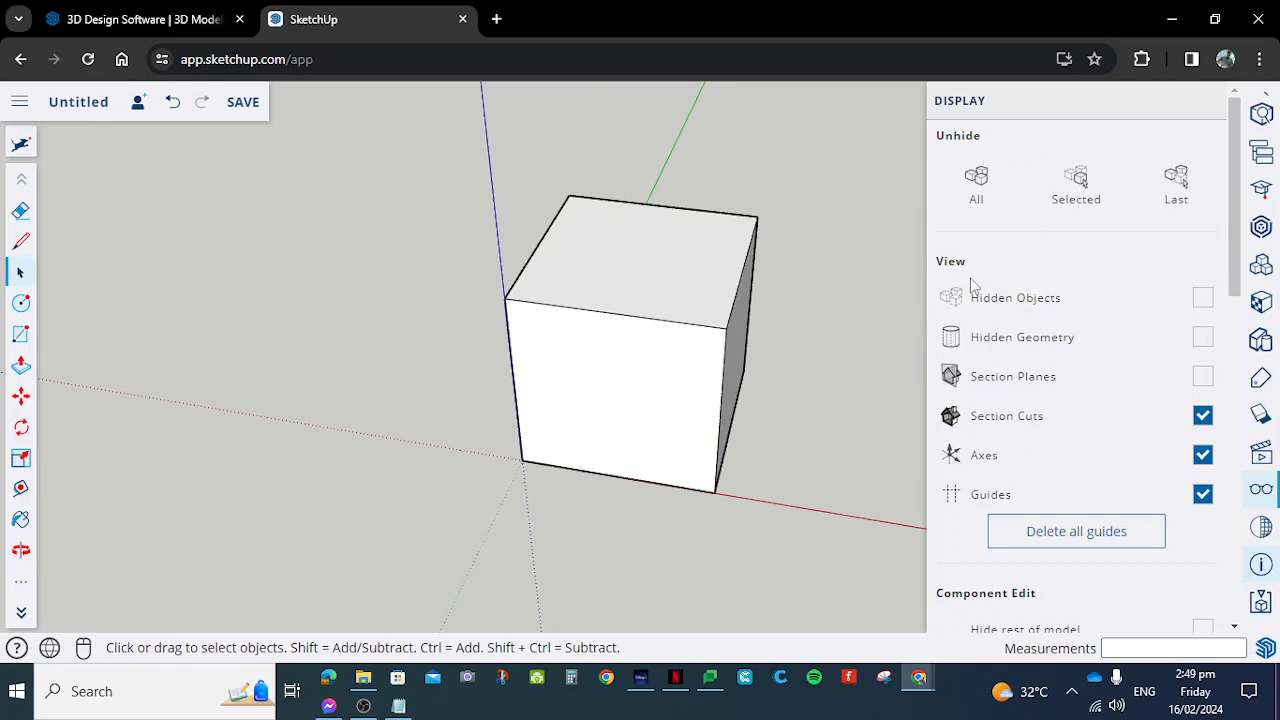
pyautogui.click(1202, 297)
pyautogui.moveTo(777, 331); pyautogui.dragTo(637, 400, button='middle')
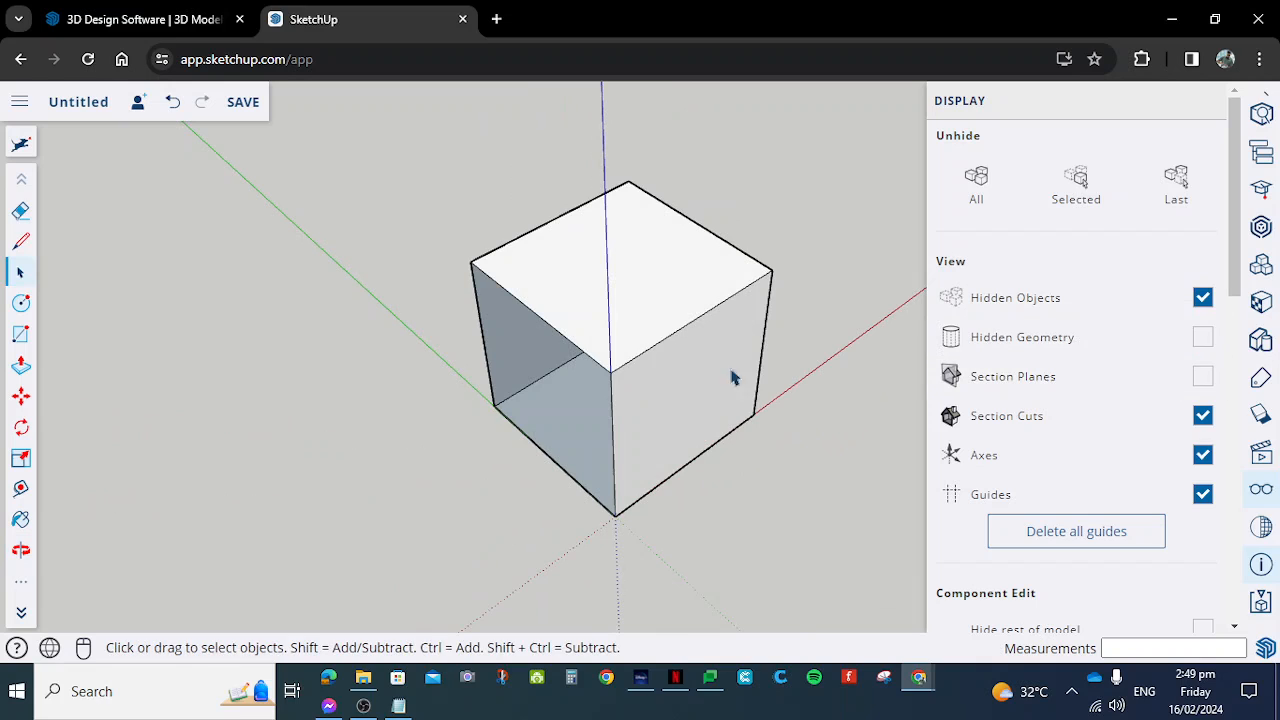
pyautogui.click(1203, 340)
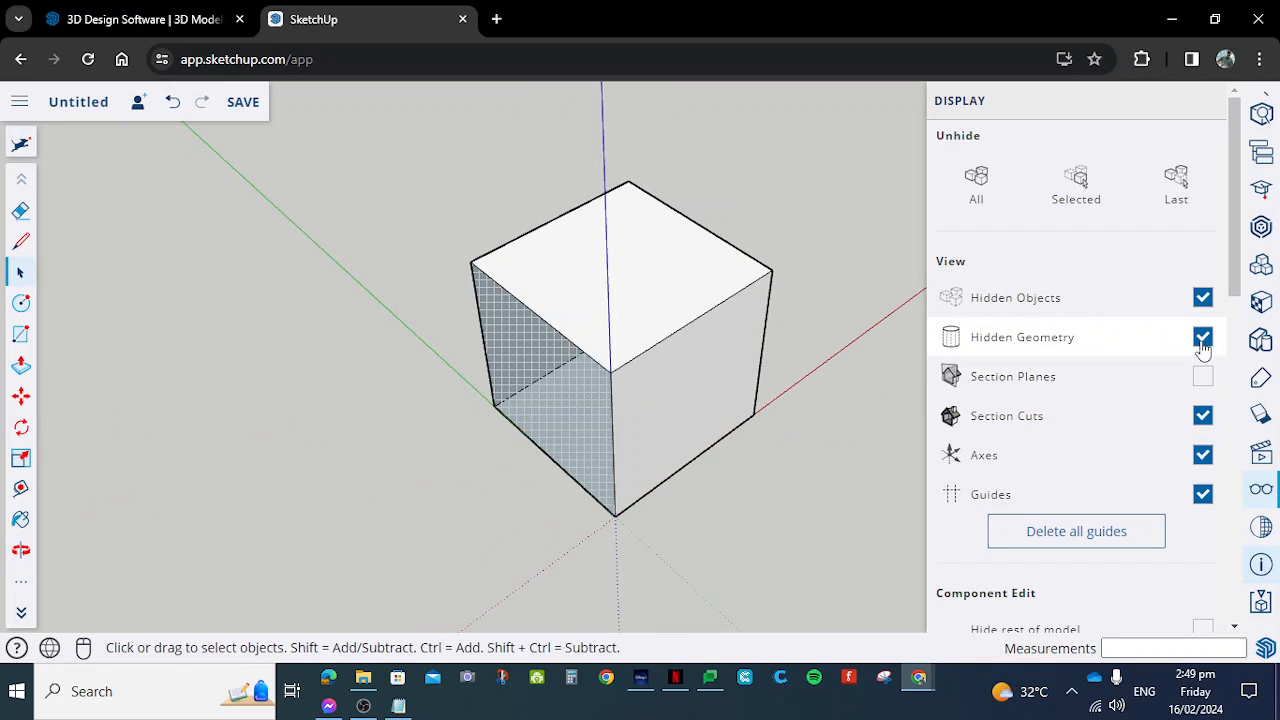
pyautogui.rightClick(518, 363)
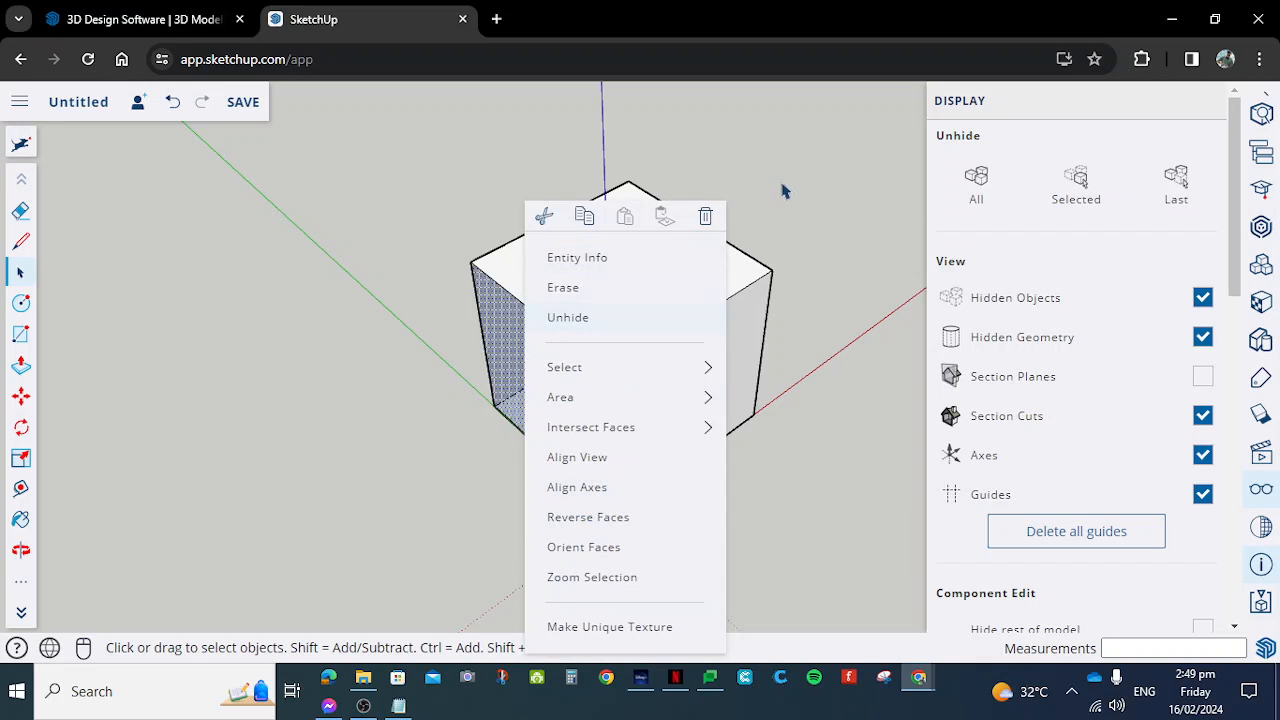
pyautogui.click(976, 186)
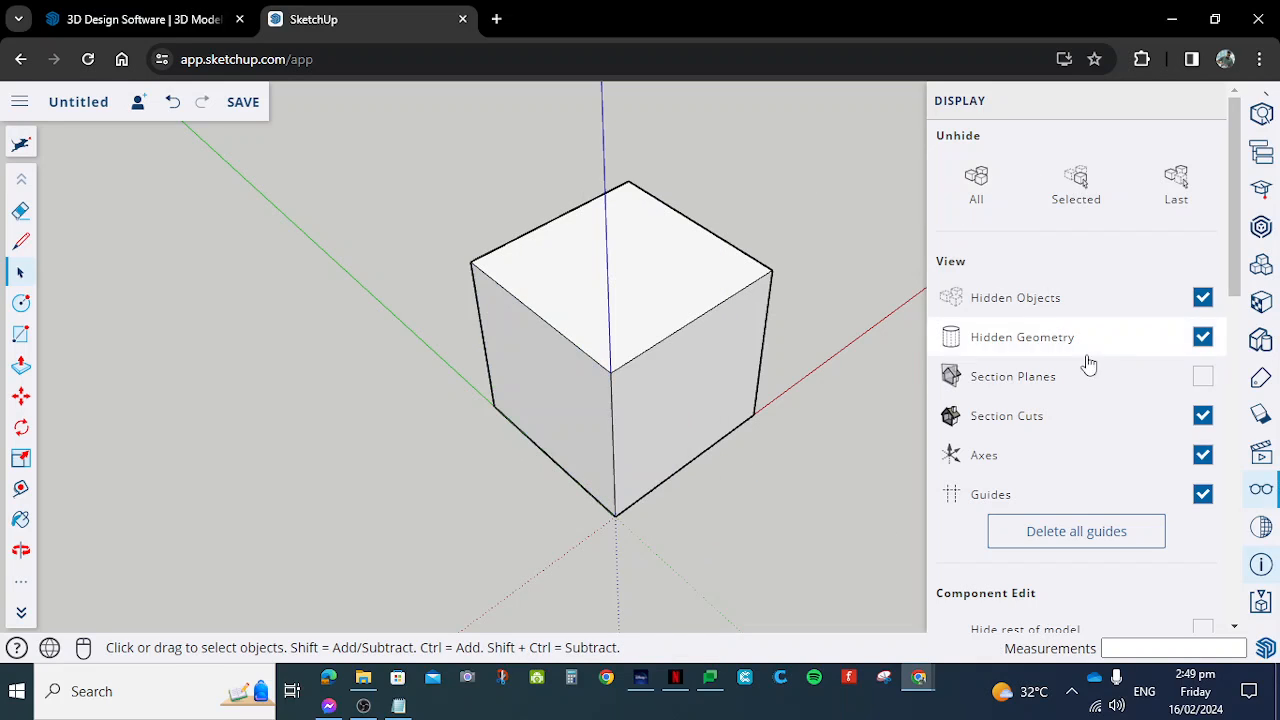
# - Select the whole cube and delete it
pyautogui.scroll(5, 666, 286)
pyautogui.scroll(-8, 760, 245)
pyautogui.moveTo(771, 236); pyautogui.dragTo(629, 283, button='middle')
pyautogui.scroll(2, 592, 243)
pyautogui.scroll(3, 694, 271)
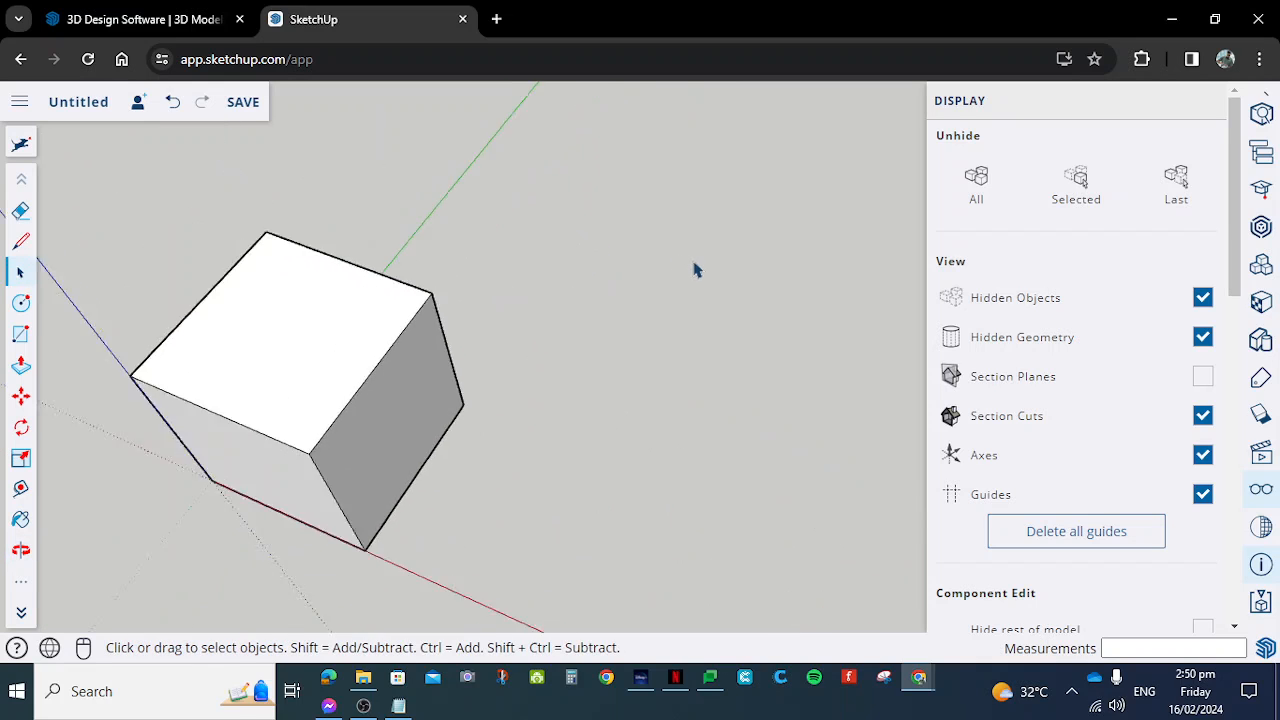
pyautogui.scroll(-5, 706, 334)
pyautogui.moveTo(706, 334); pyautogui.dragTo(726, 314, button='middle')
pyautogui.scroll(2, 688, 244)
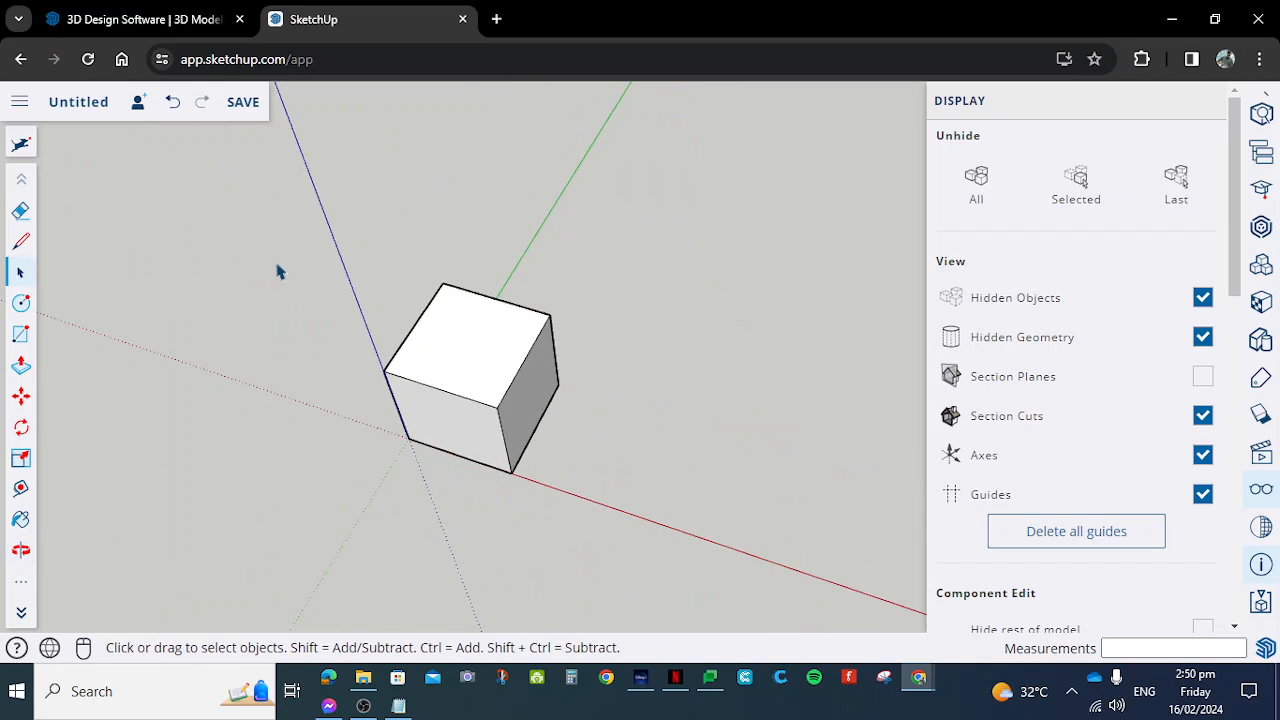
pyautogui.moveTo(202, 199); pyautogui.dragTo(742, 594)
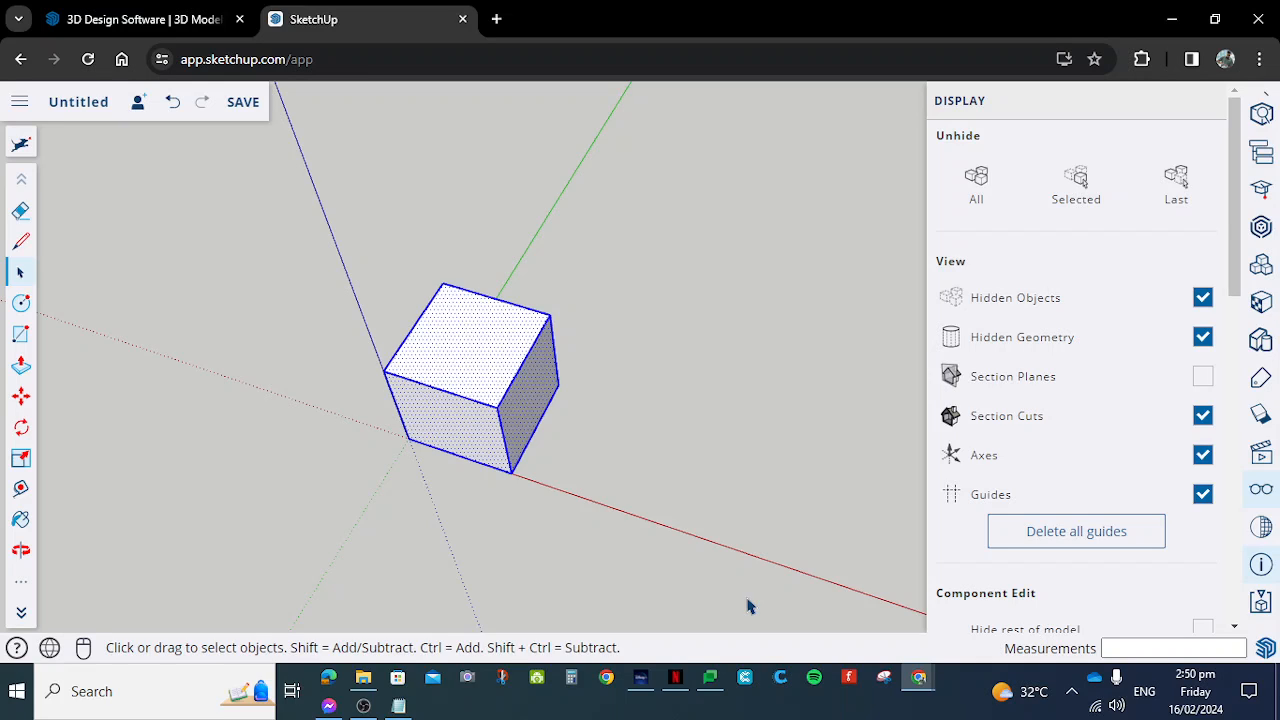
pyautogui.press('Delete')
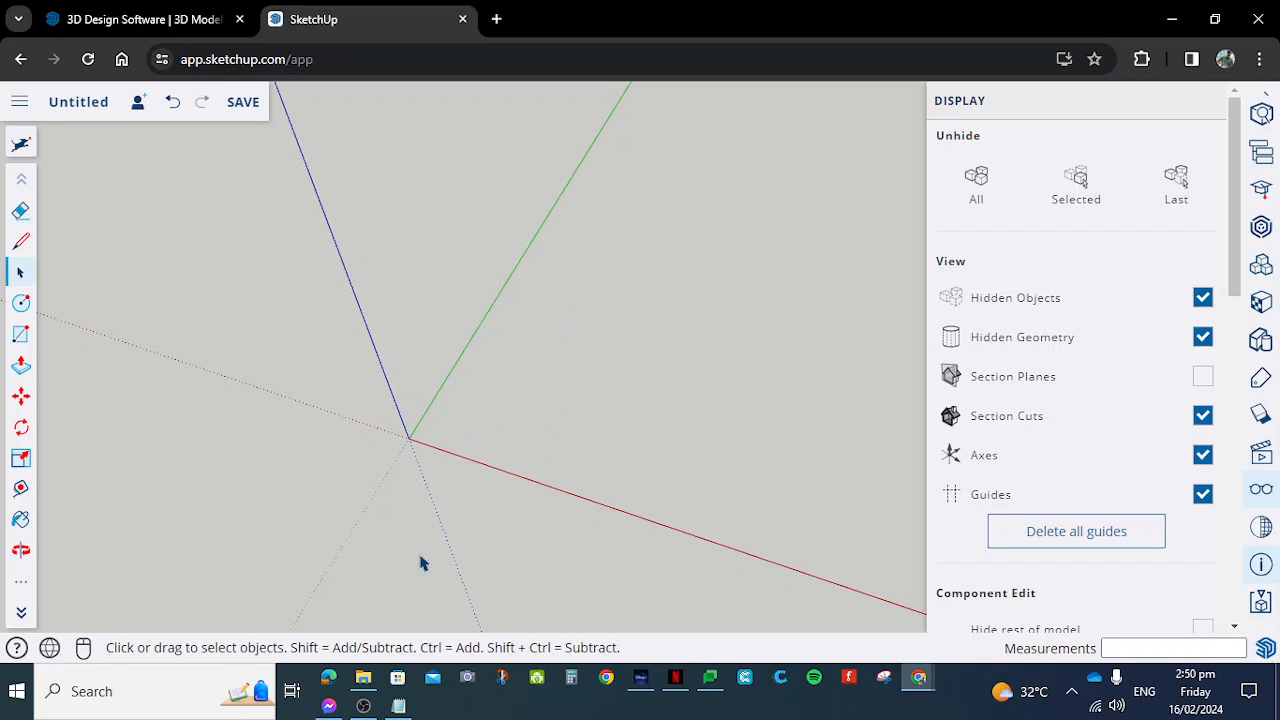
# - Draw a 10 by 10 mm square on the ground plane with the Rectangle tool, starting at the origin
pyautogui.click(32, 340)
pyautogui.scroll(1, 414, 439)
pyautogui.scroll(4, 281, 453)
pyautogui.scroll(-1, 490, 432)
pyautogui.click(574, 415)
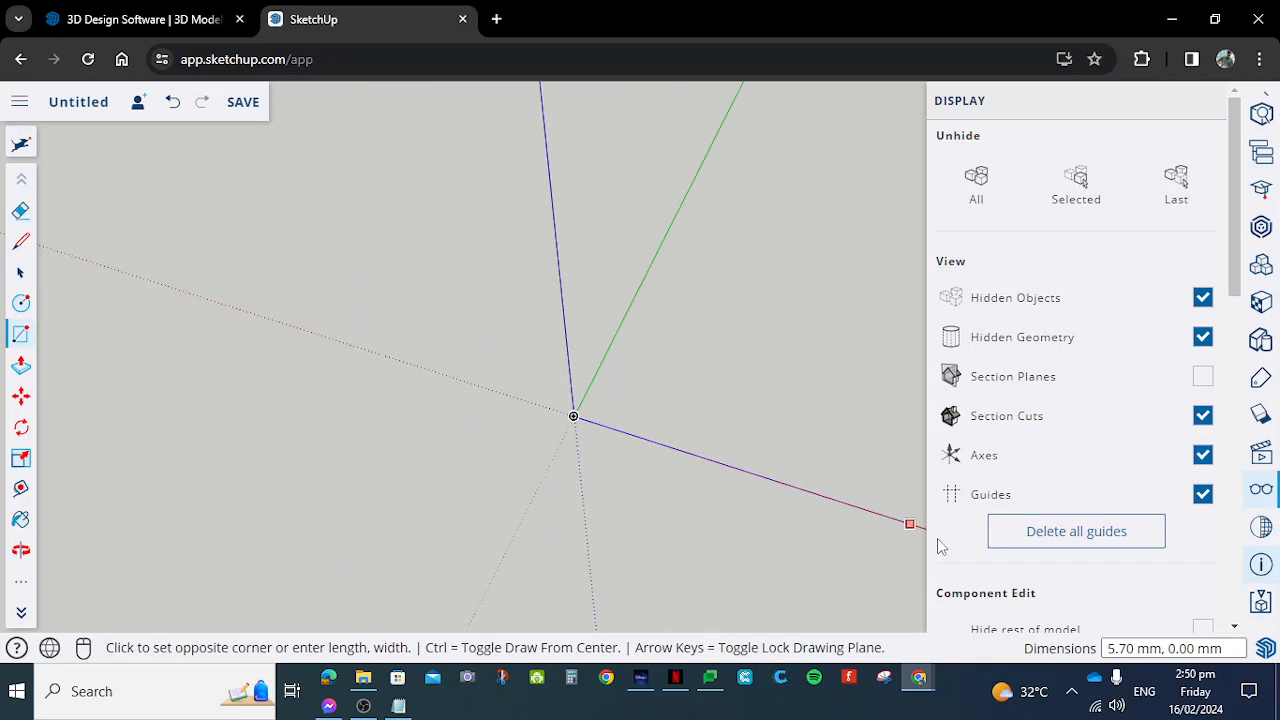
pyautogui.moveTo(666, 437); pyautogui.dragTo(708, 414, button='middle')
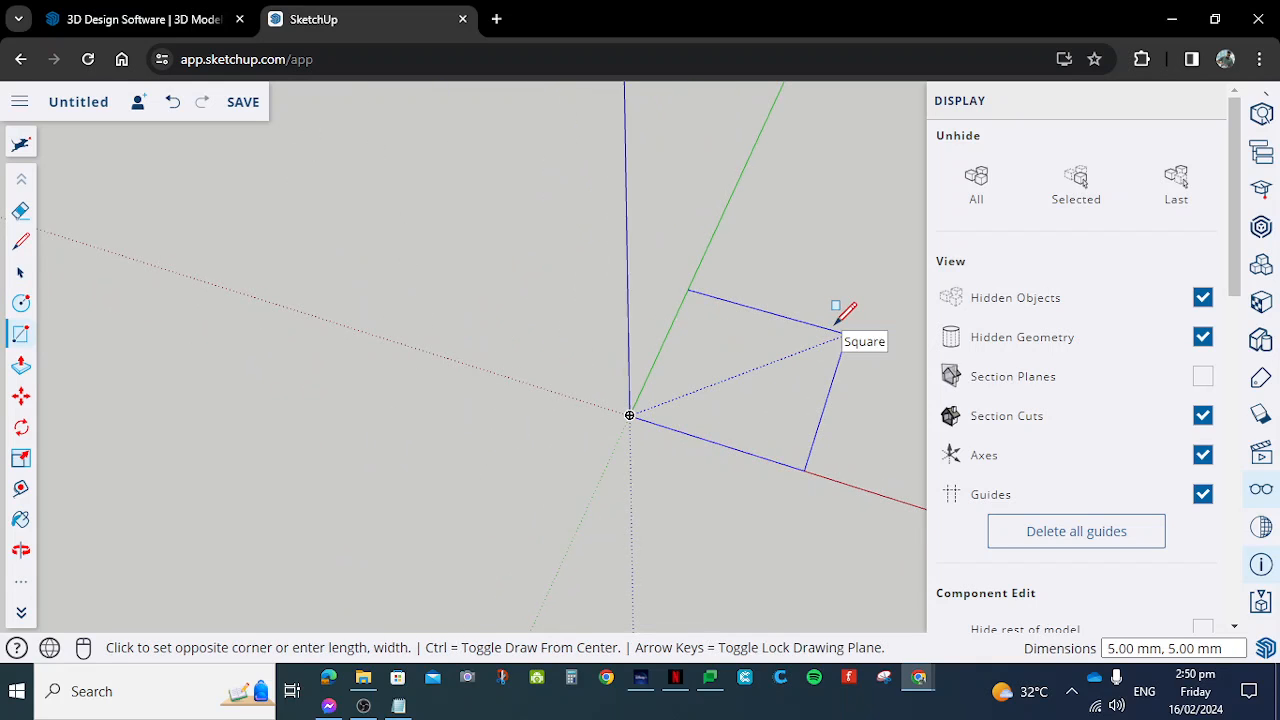
pyautogui.write('10,10')
pyautogui.press('Return')
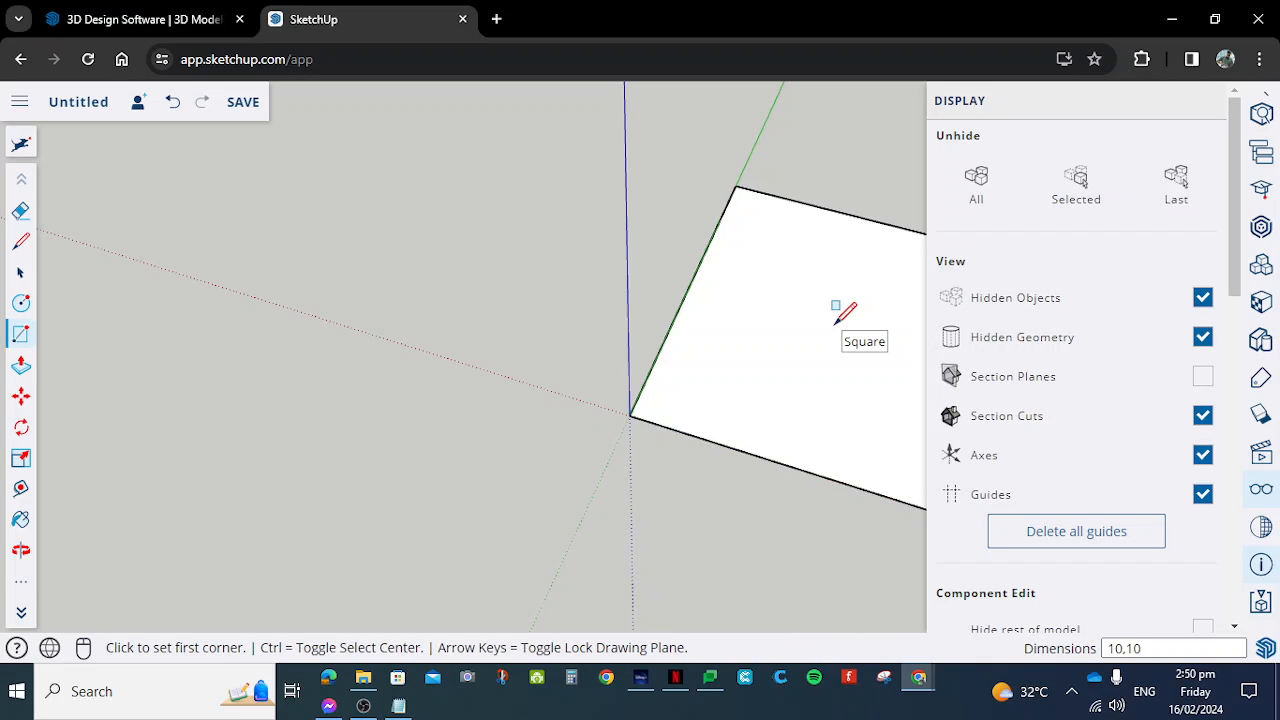
# - Push/Pull the square face up 10 mm to form a cube
pyautogui.scroll(-3, 423, 363)
pyautogui.scroll(2, 562, 333)
pyautogui.scroll(2, 551, 333)
pyautogui.moveTo(551, 333); pyautogui.dragTo(700, 286, button='middle')
pyautogui.scroll(3, 466, 214)
pyautogui.scroll(-2, 720, 288)
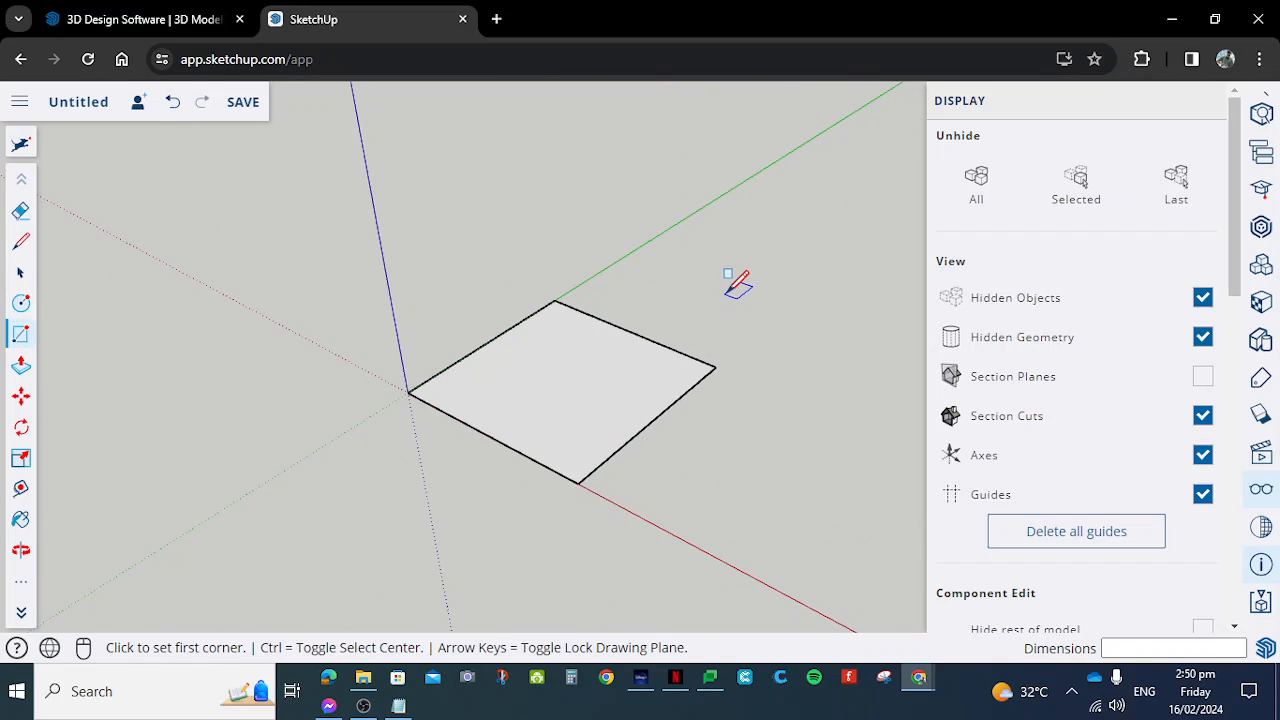
pyautogui.click(21, 366)
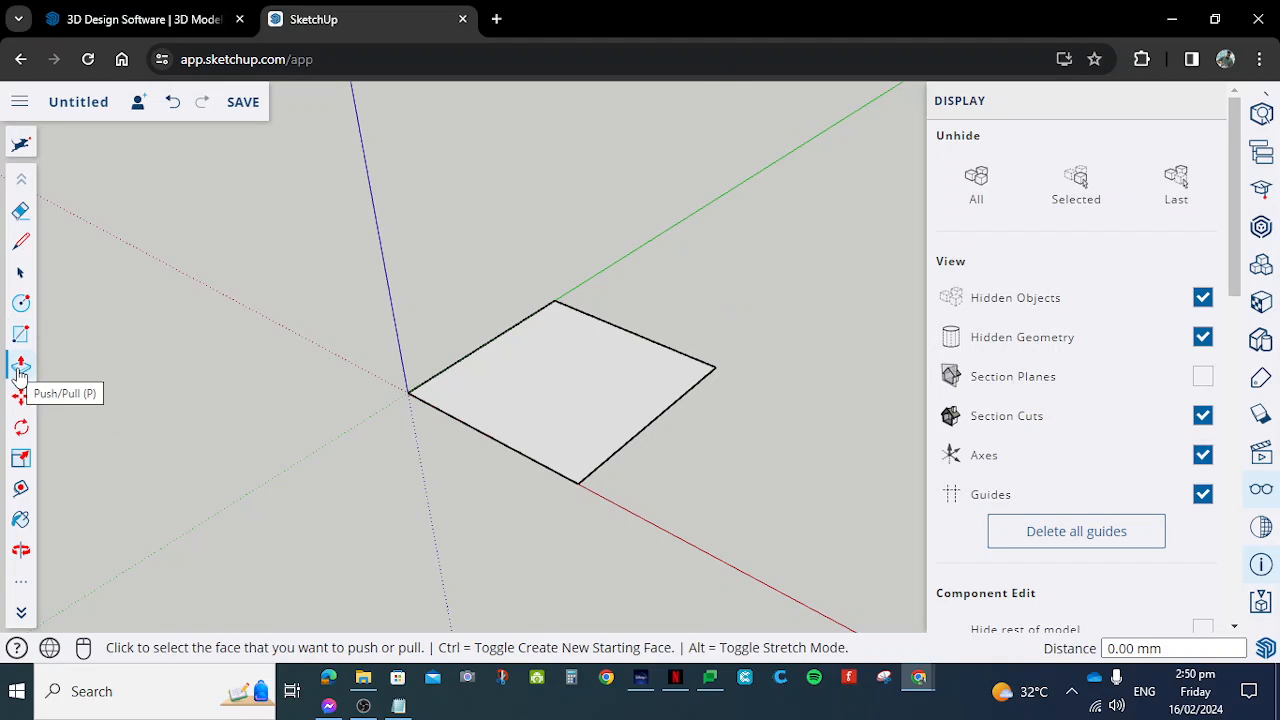
pyautogui.scroll(-2, 757, 343)
pyautogui.scroll(1, 837, 340)
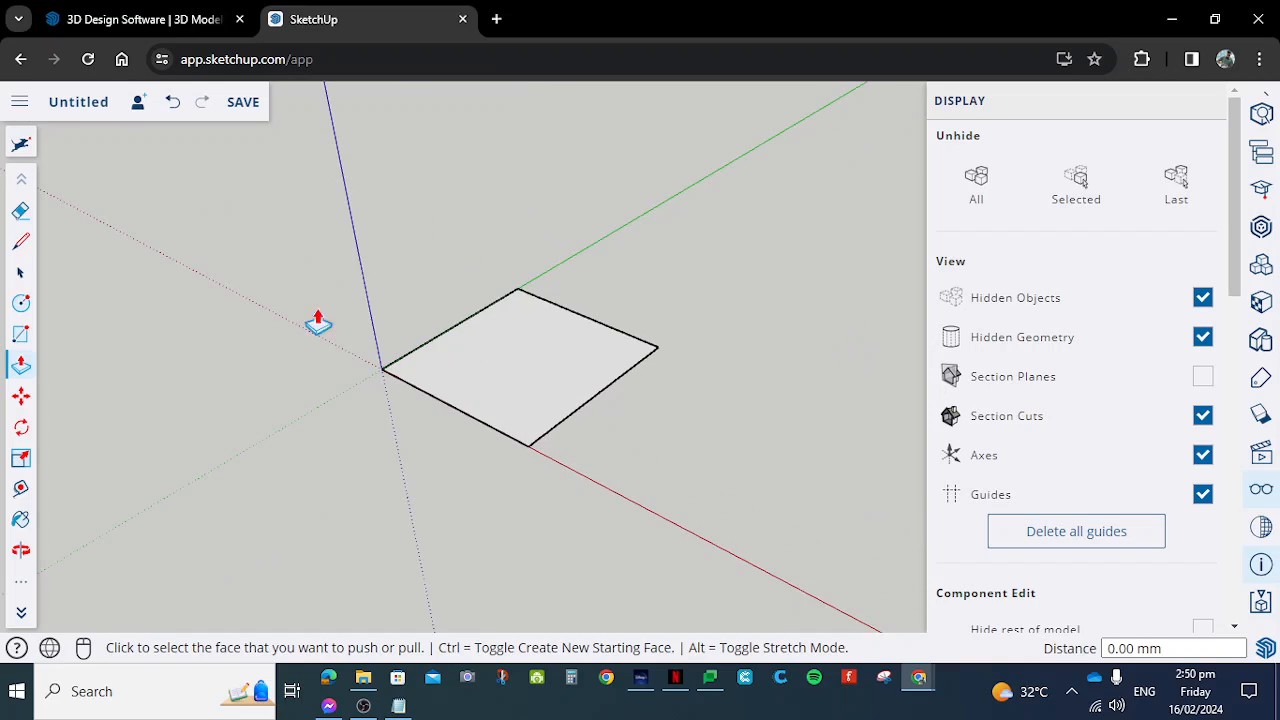
pyautogui.click(530, 380)
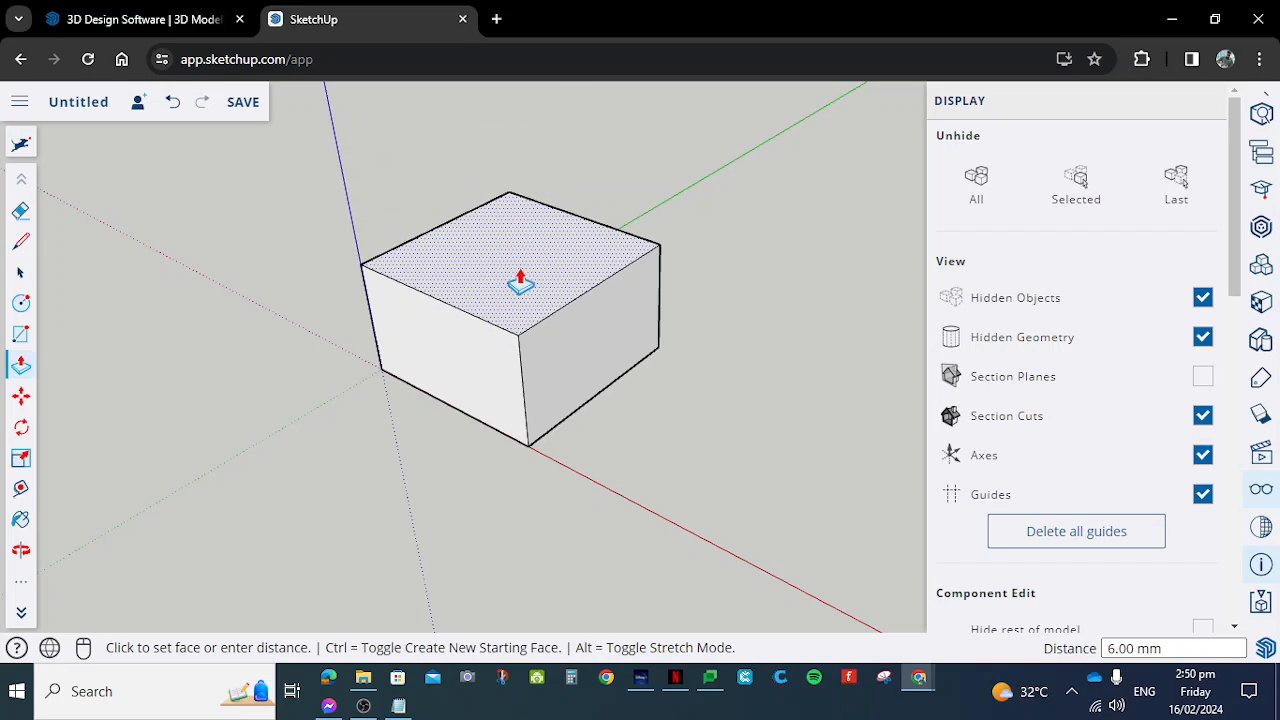
pyautogui.click(520, 283)
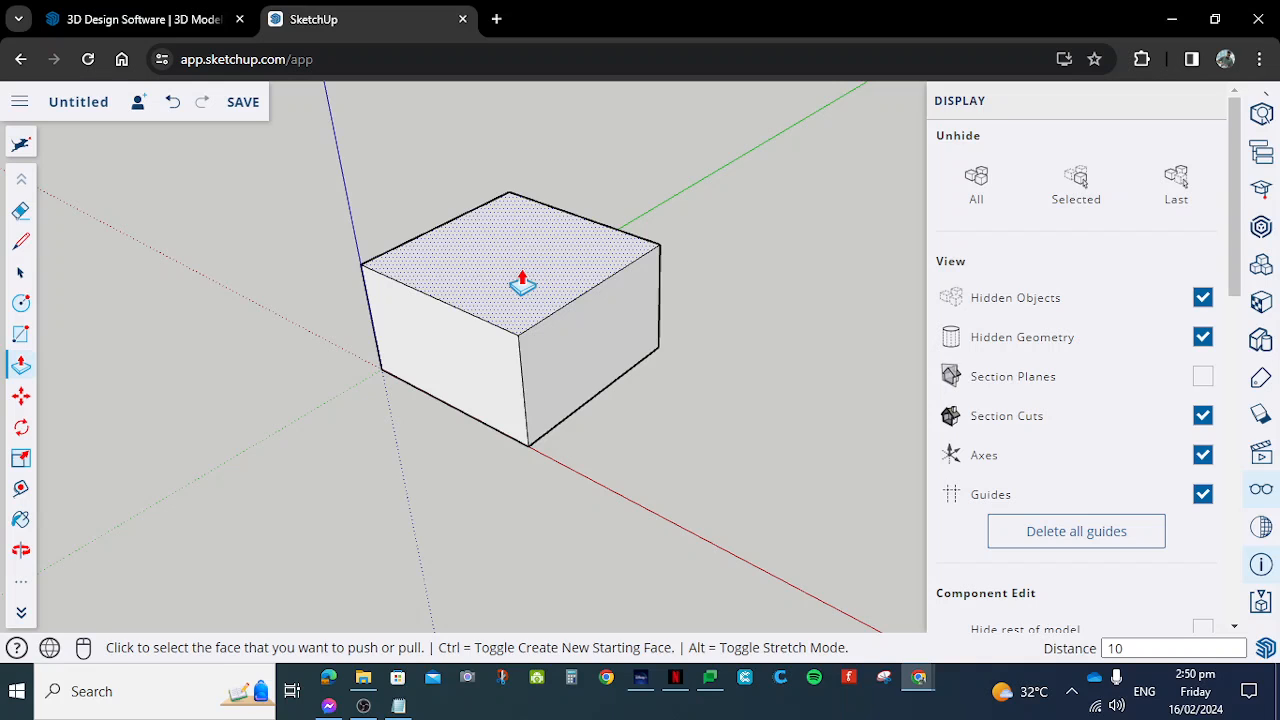
pyautogui.click(522, 284)
# - Examine the cube at the origin from several sides and distances
pyautogui.scroll(-3, 522, 283)
pyautogui.moveTo(429, 386); pyautogui.dragTo(483, 398, button='middle')
pyautogui.moveTo(422, 436); pyautogui.dragTo(497, 452, button='middle')
pyautogui.scroll(10, 480, 506)
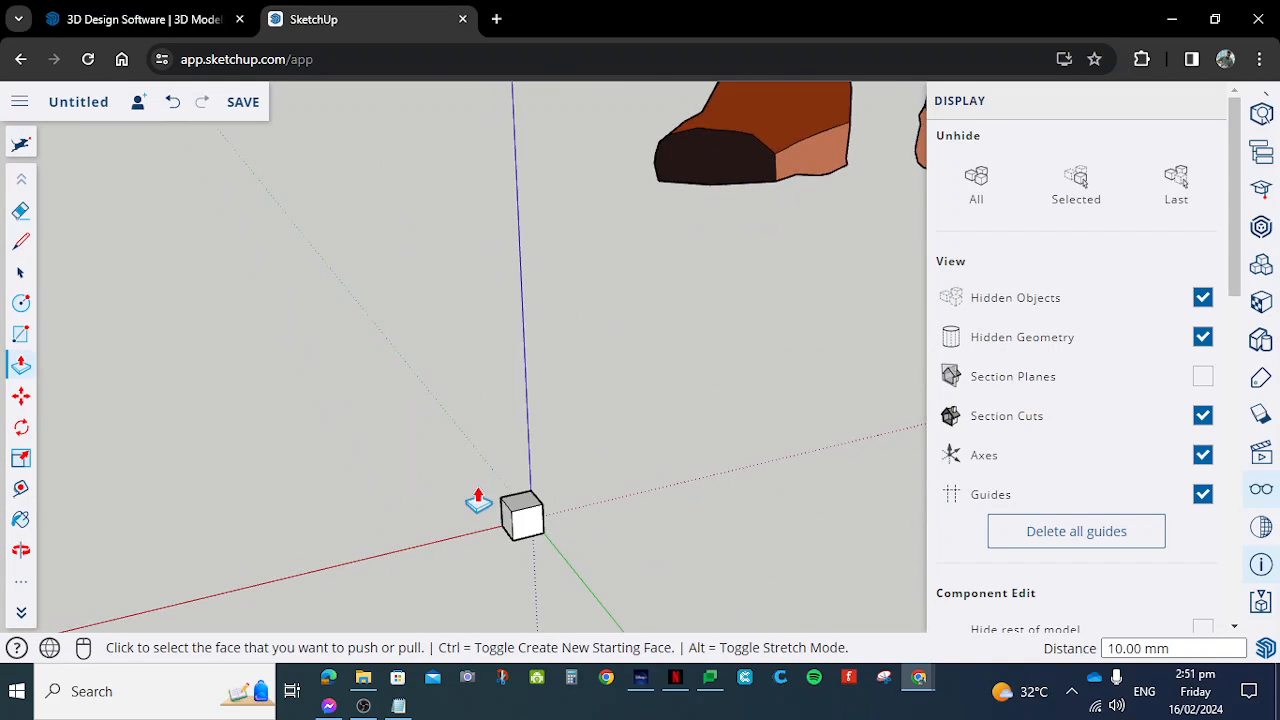
pyautogui.moveTo(568, 572); pyautogui.dragTo(757, 481, button='middle')
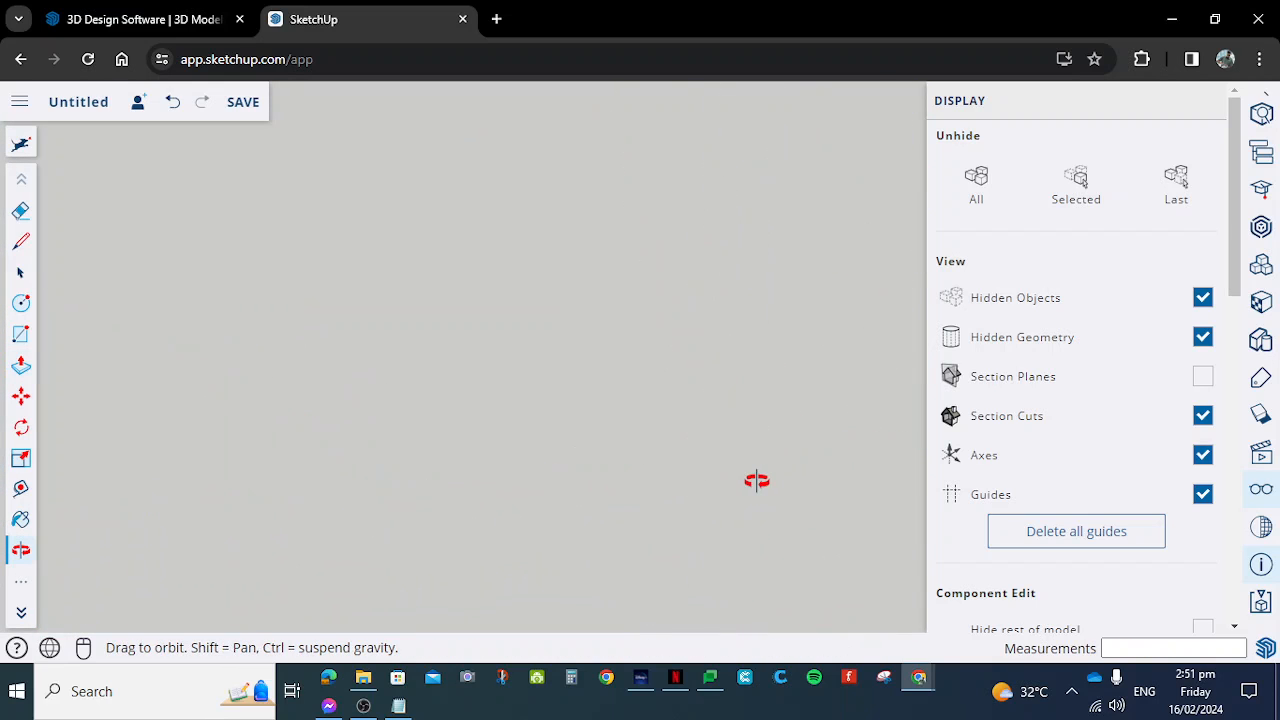
pyautogui.moveTo(553, 478); pyautogui.dragTo(533, 492, button='middle')
pyautogui.scroll(-5, 734, 509)
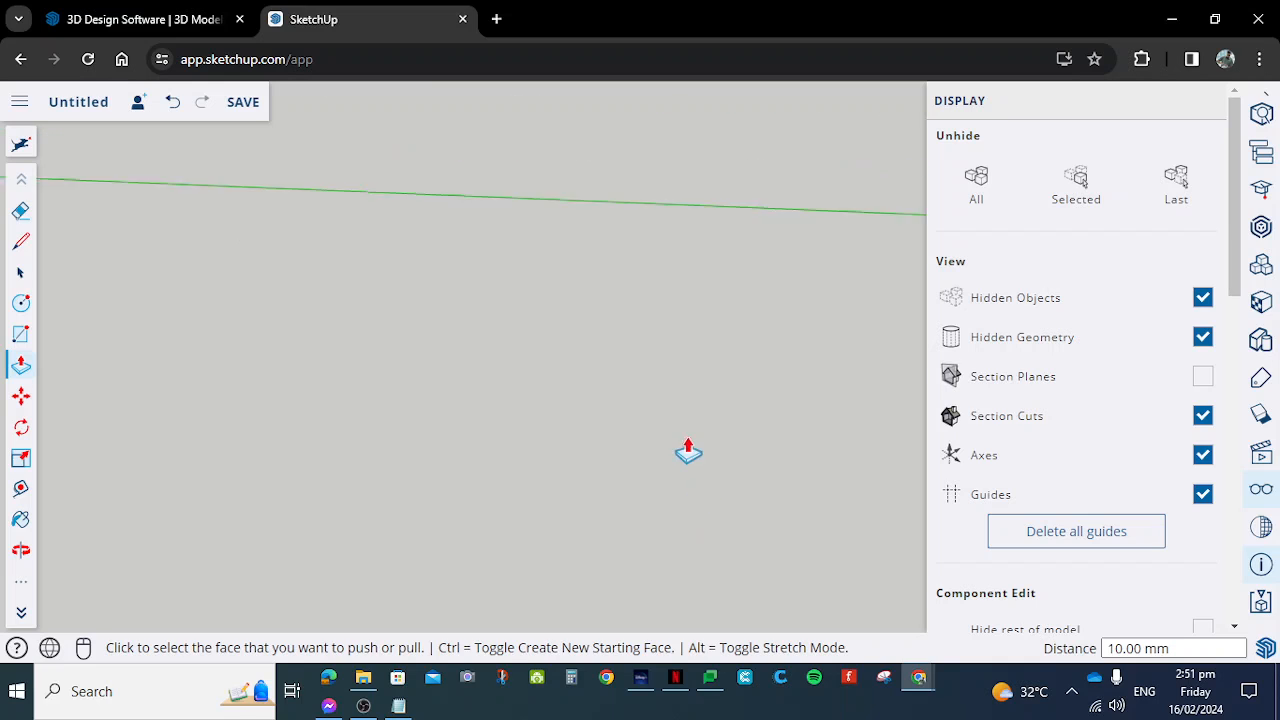
pyautogui.scroll(-4, 640, 432)
pyautogui.scroll(5, 411, 409)
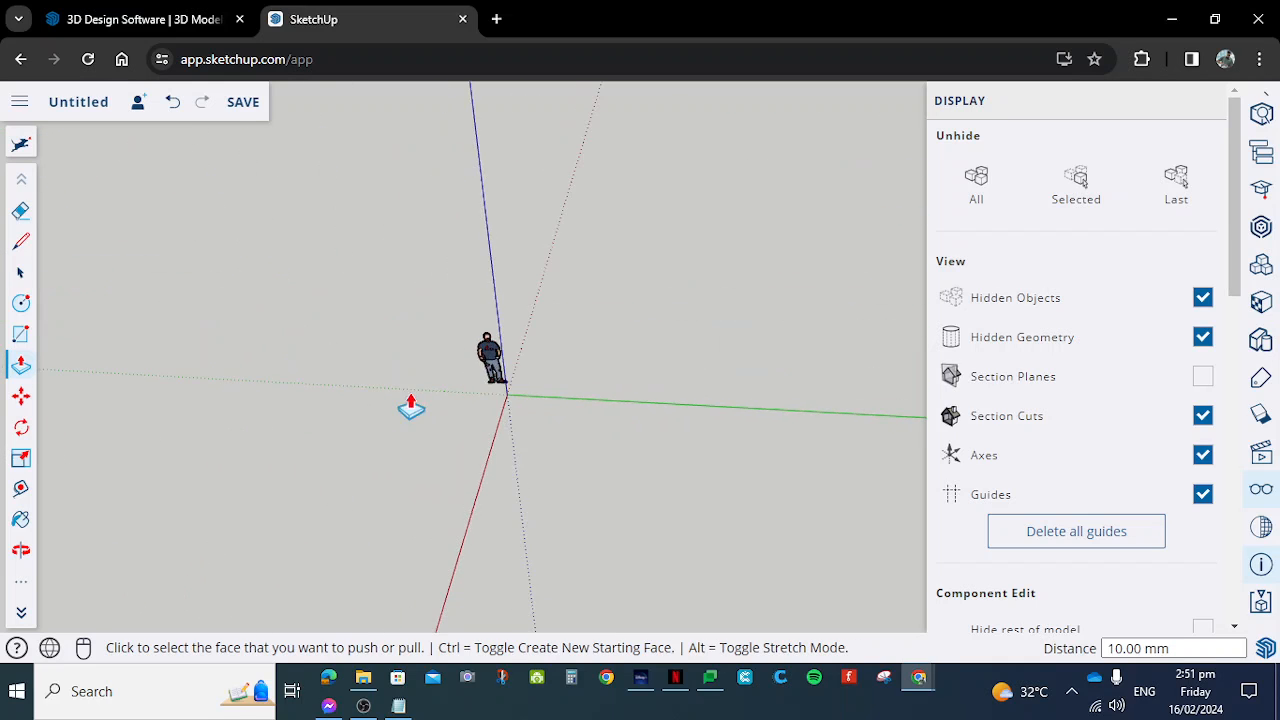
pyautogui.scroll(4, 455, 383)
pyautogui.scroll(4, 606, 526)
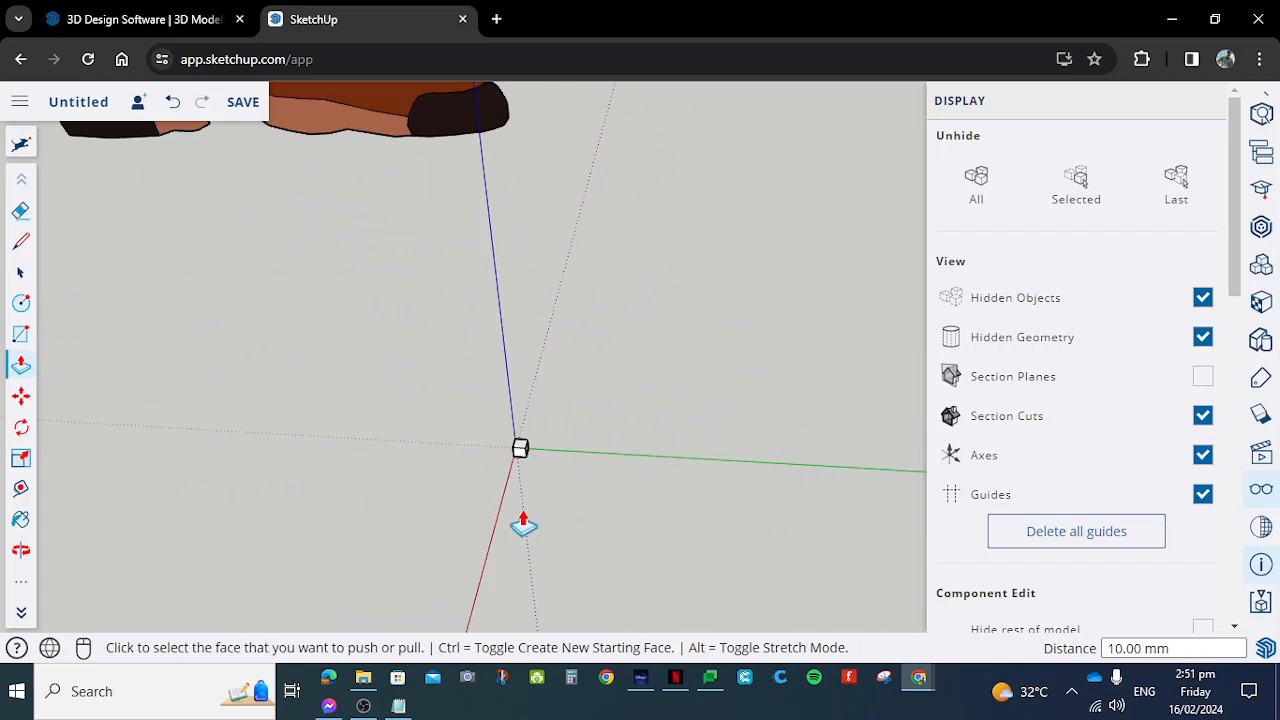
pyautogui.scroll(-4, 669, 537)
pyautogui.scroll(5, 680, 537)
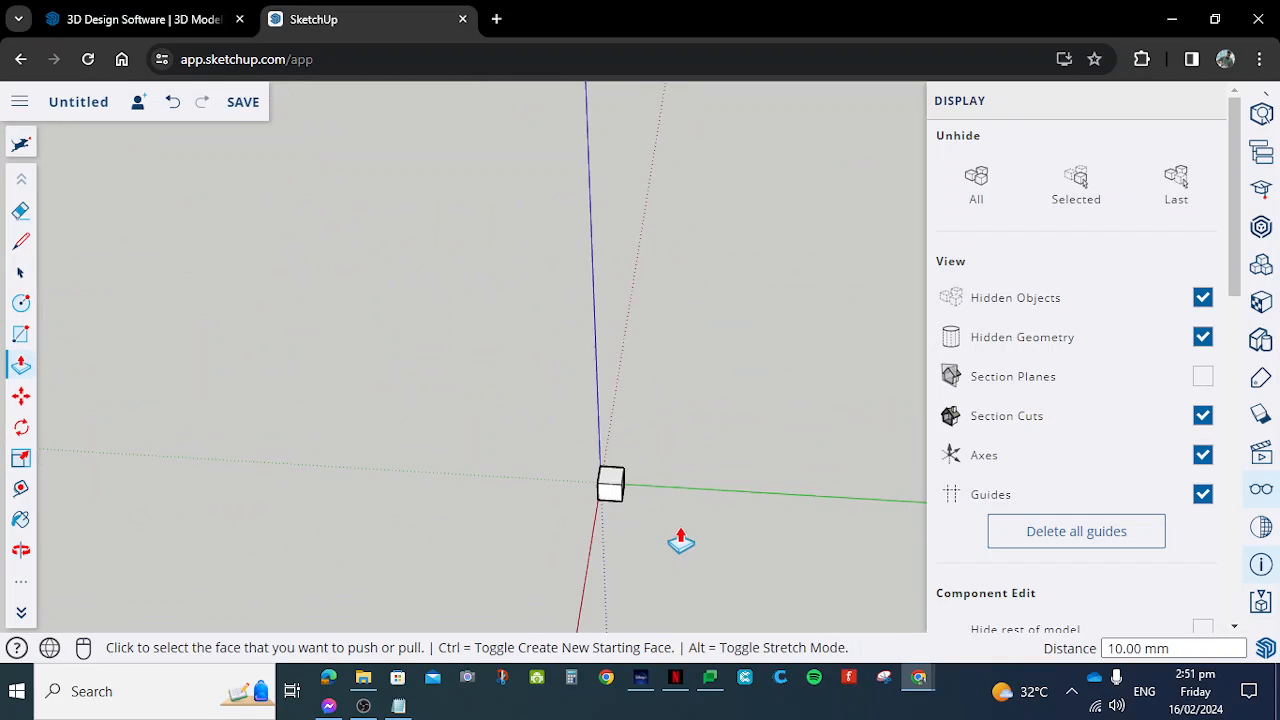
pyautogui.scroll(-6, 716, 503)
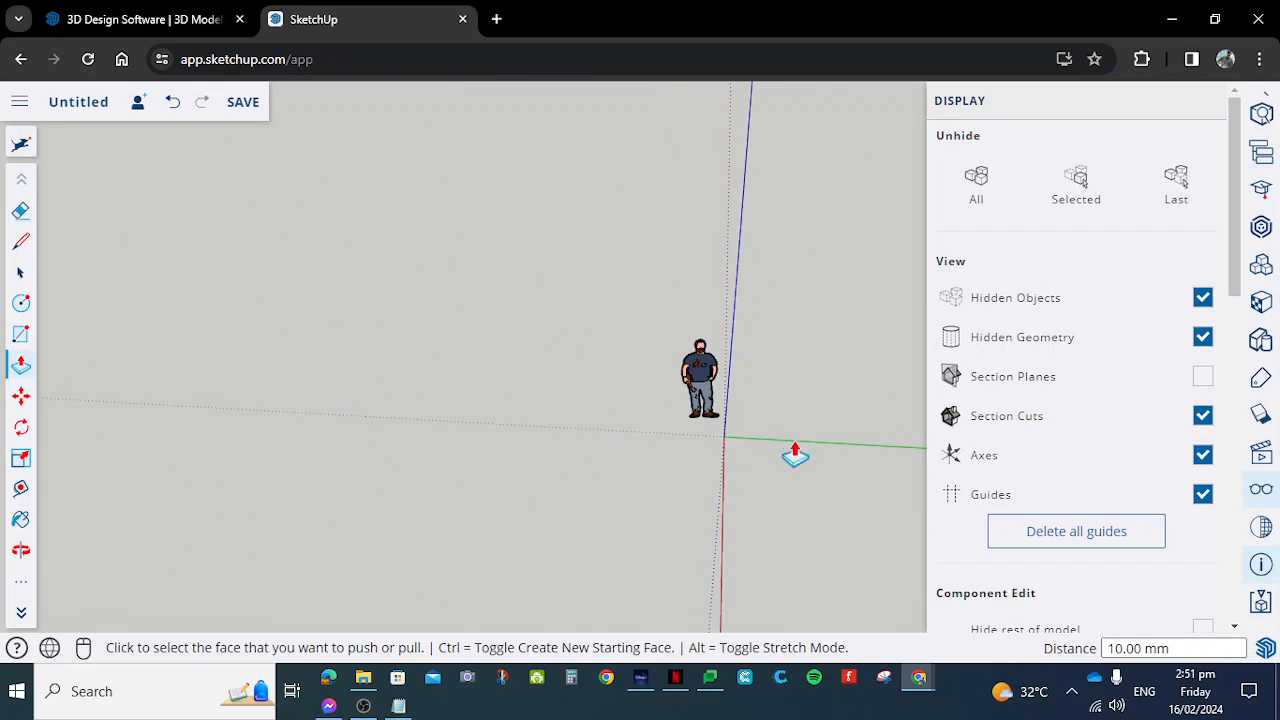
pyautogui.rightClick(712, 492)
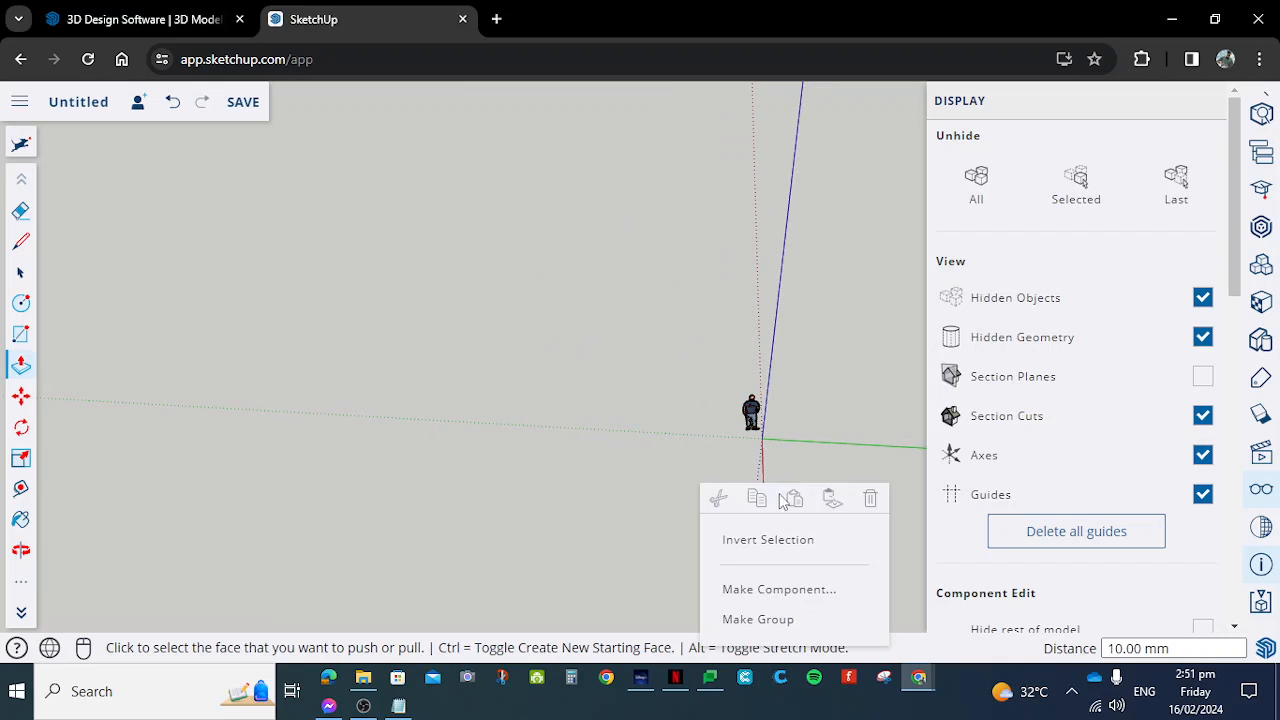
pyautogui.moveTo(825, 466); pyautogui.dragTo(518, 218, button='middle')
pyautogui.scroll(-3, 568, 412)
pyautogui.moveTo(641, 502); pyautogui.dragTo(819, 612, button='middle')
pyautogui.scroll(4, 654, 378)
pyautogui.moveTo(597, 459); pyautogui.dragTo(822, 455, button='middle')
pyautogui.scroll(6, 825, 452)
pyautogui.moveTo(797, 508); pyautogui.dragTo(837, 463, button='middle')
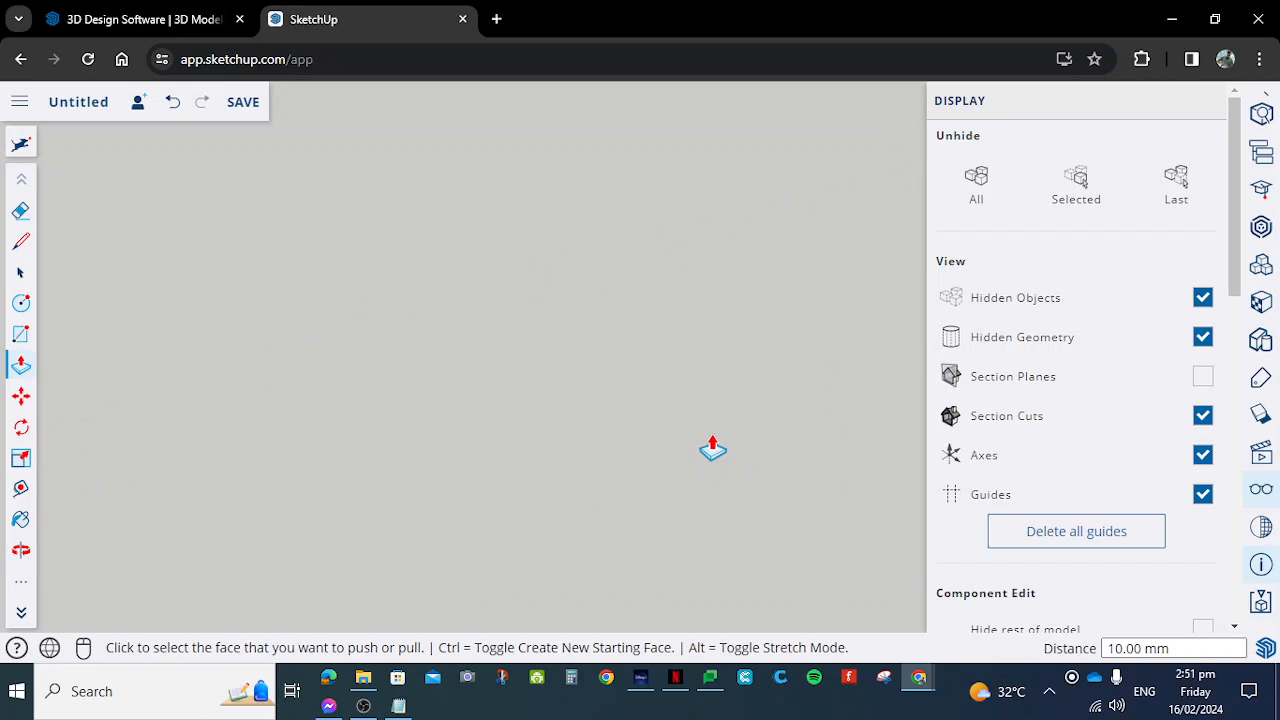
pyautogui.scroll(-2, 566, 480)
pyautogui.scroll(2, 616, 467)
pyautogui.scroll(-2, 643, 452)
pyautogui.scroll(3, 640, 465)
pyautogui.scroll(-3, 645, 490)
# - Zoom to the extents of the model to bring the figure and the cube back into view
pyautogui.click(21, 590)
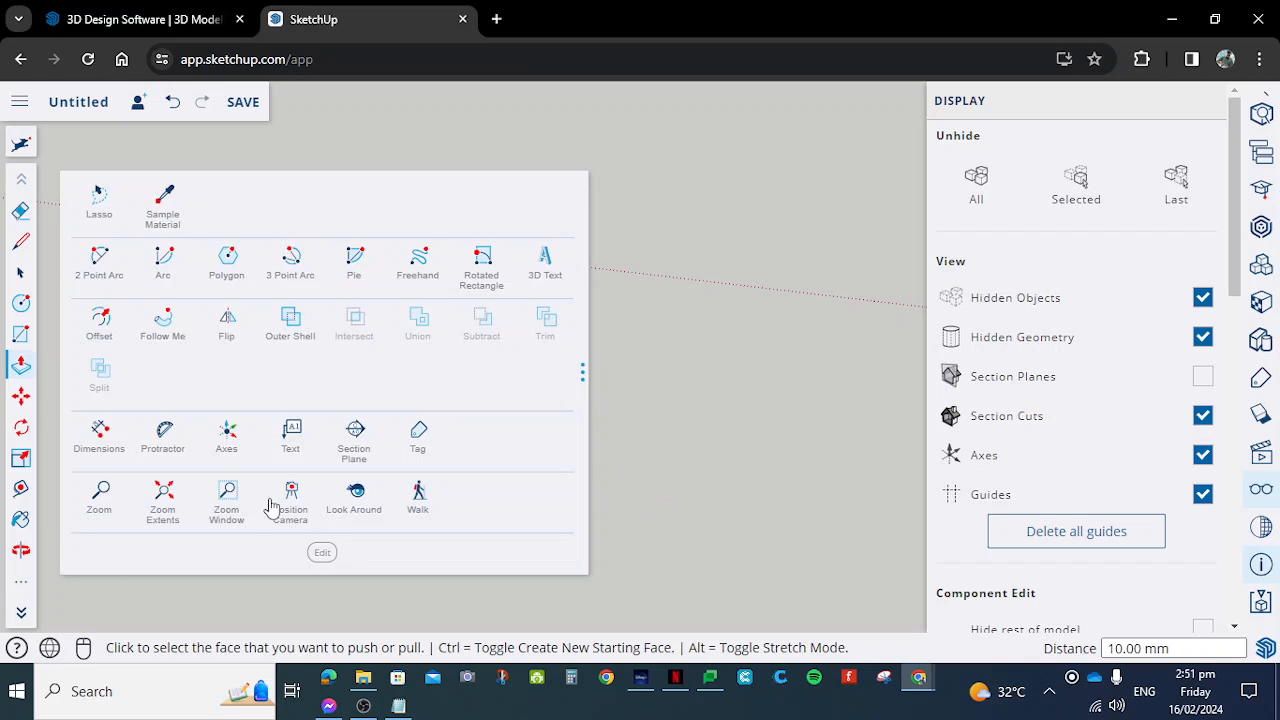
pyautogui.click(163, 496)
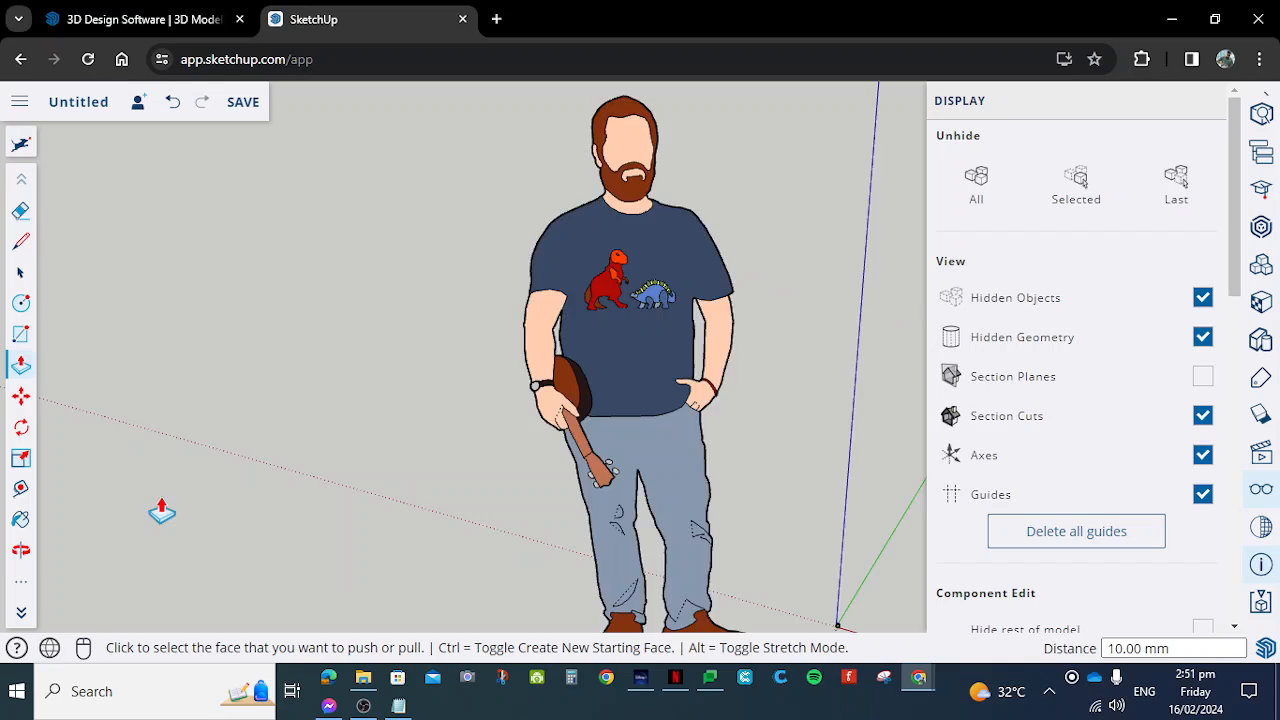
pyautogui.scroll(-3, 320, 422)
pyautogui.scroll(2, 680, 486)
pyautogui.scroll(-2, 677, 494)
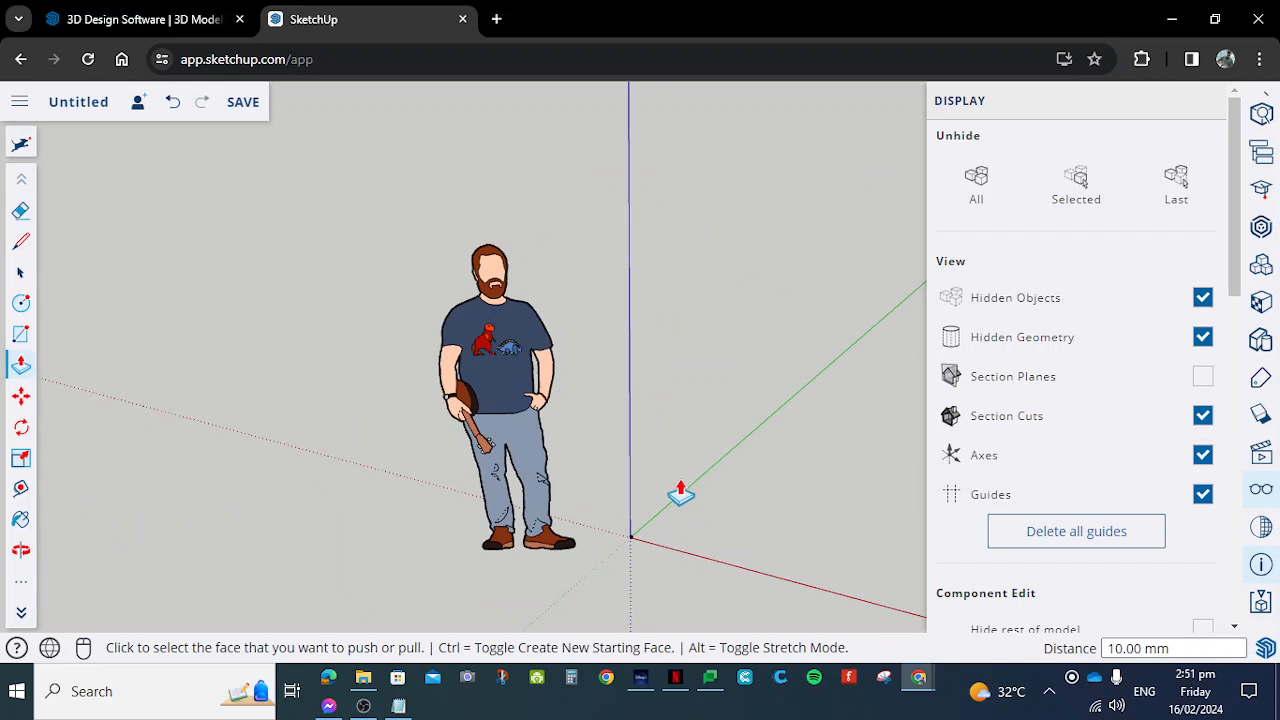
pyautogui.scroll(1, 541, 340)
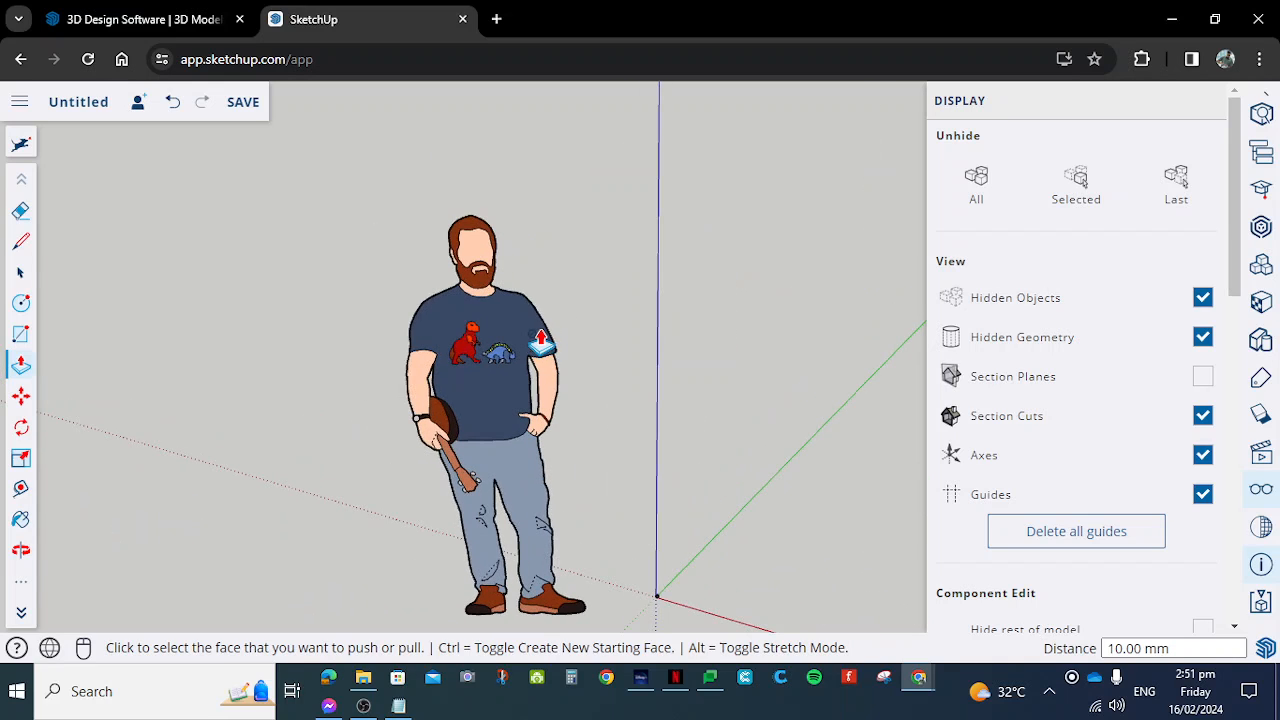
# - Select the scale figure standing beside the cube and delete it
pyautogui.click(20, 272)
pyautogui.click(515, 446)
pyautogui.scroll(-1, 646, 566)
pyautogui.scroll(-3, 660, 551)
pyautogui.scroll(3, 660, 551)
pyautogui.scroll(1, 683, 529)
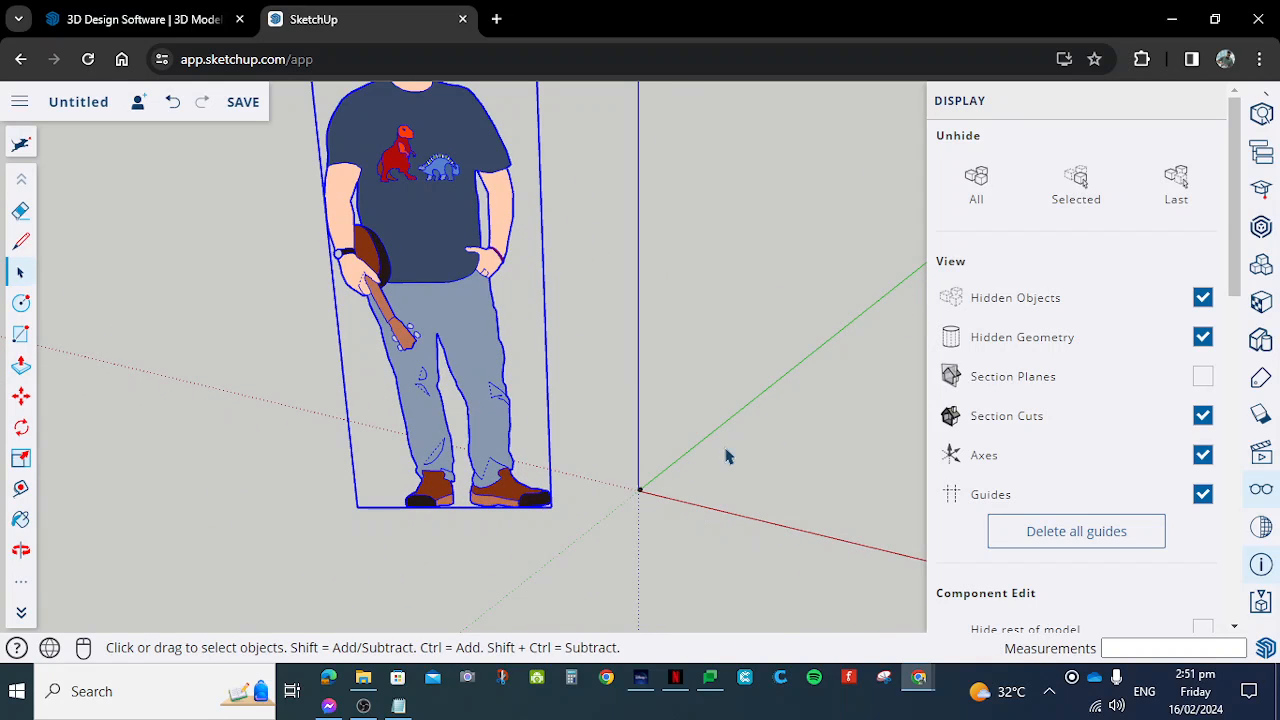
pyautogui.scroll(-2, 718, 405)
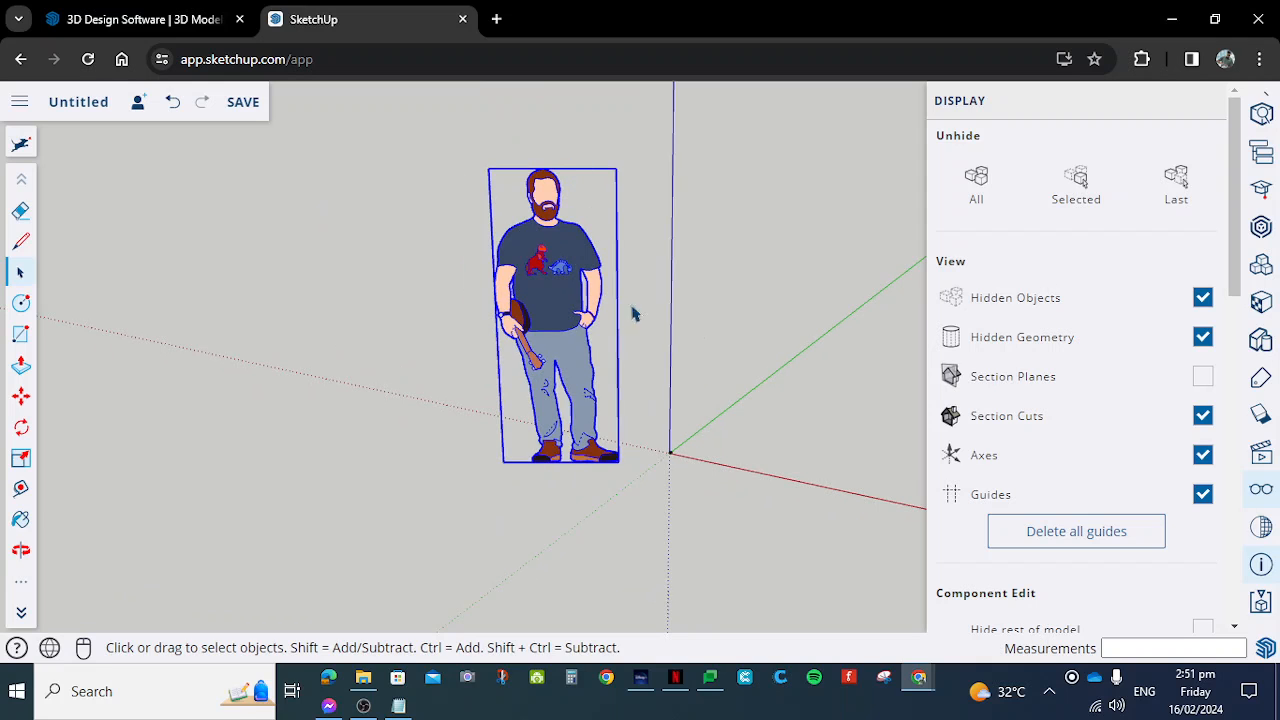
pyautogui.scroll(1, 703, 474)
pyautogui.scroll(-2, 685, 253)
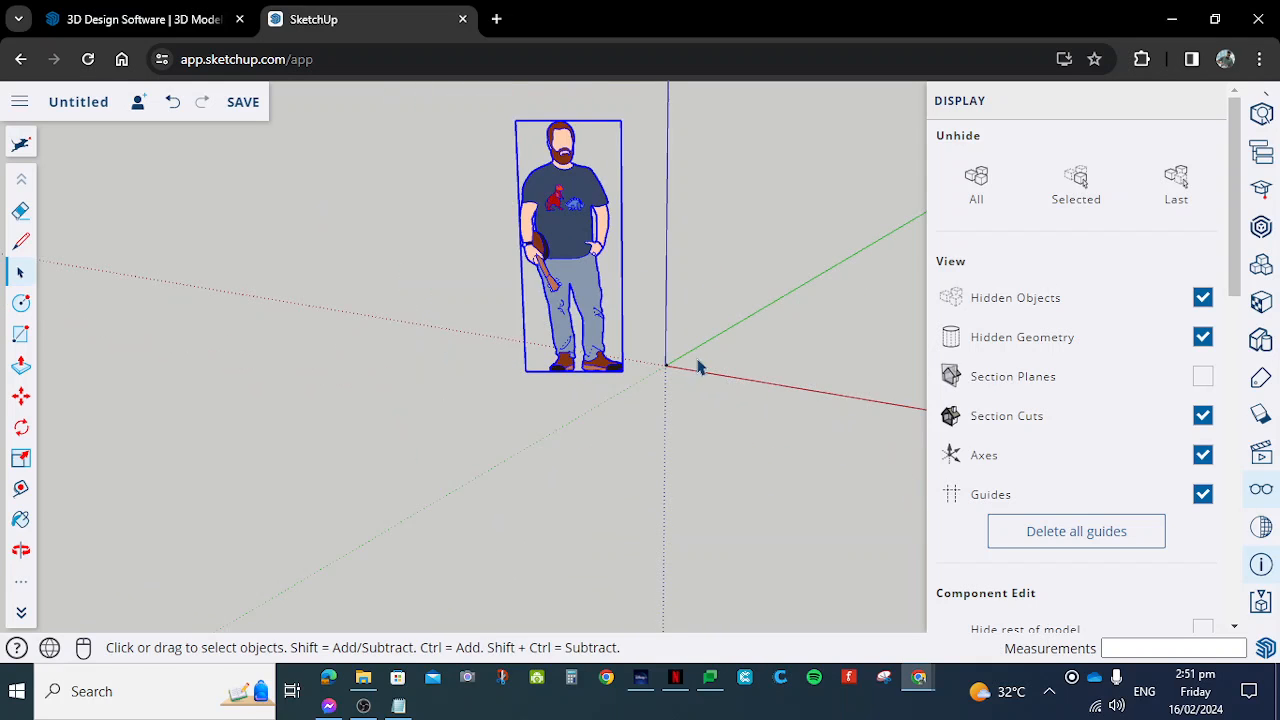
pyautogui.scroll(4, 690, 368)
pyautogui.scroll(-3, 636, 377)
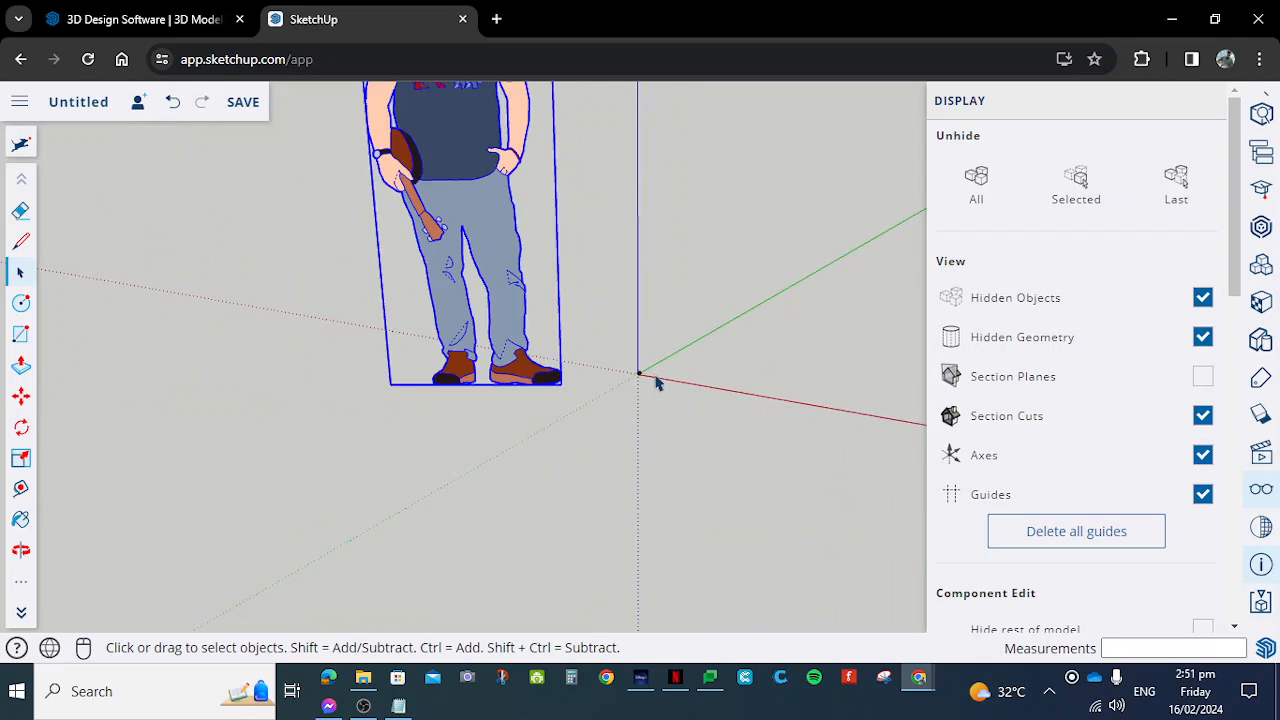
pyautogui.scroll(-2, 655, 383)
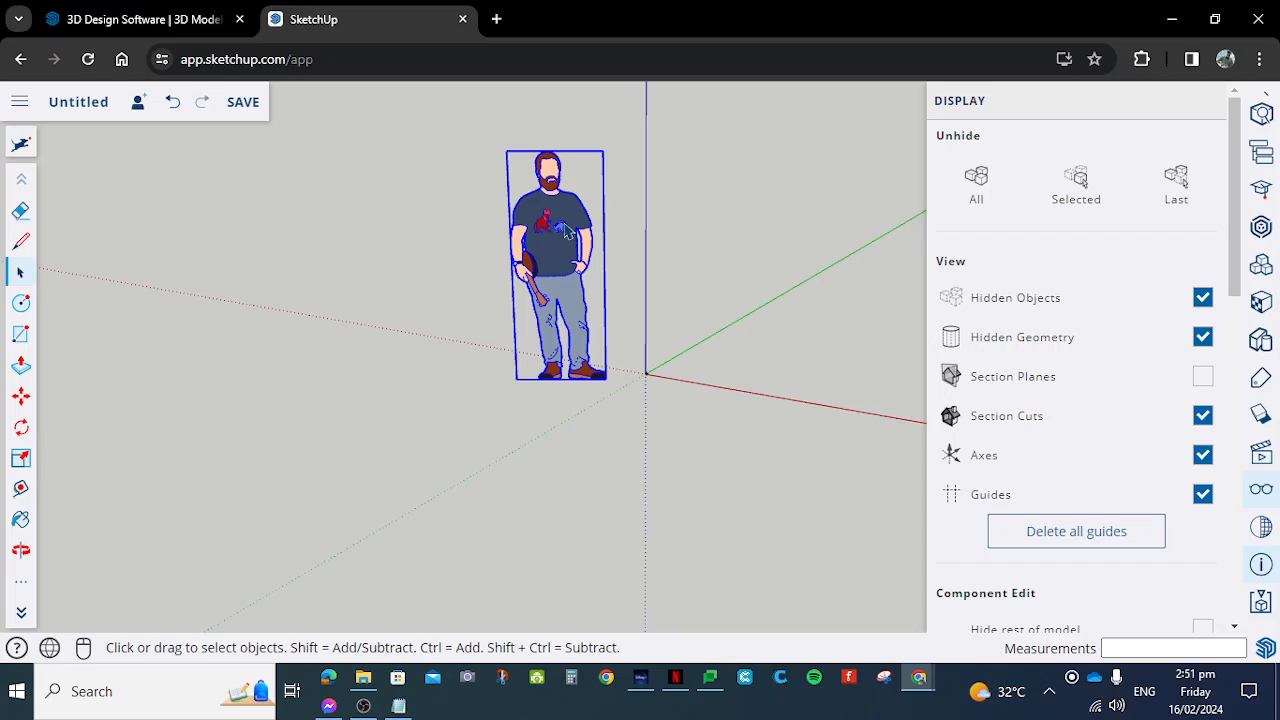
pyautogui.press('Delete')
# - Examine the cube at the origin up close, looking at its top and side faces
pyautogui.scroll(7, 668, 388)
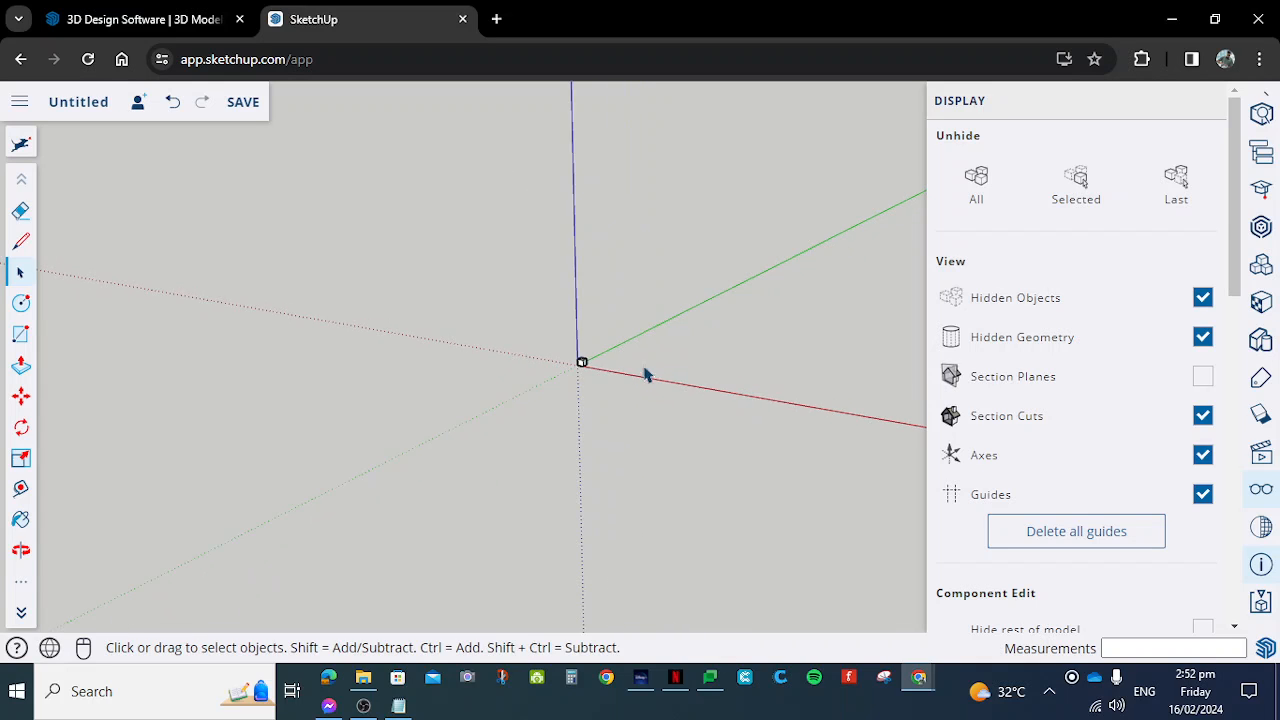
pyautogui.scroll(8, 557, 394)
pyautogui.moveTo(566, 491); pyautogui.dragTo(646, 374, button='middle')
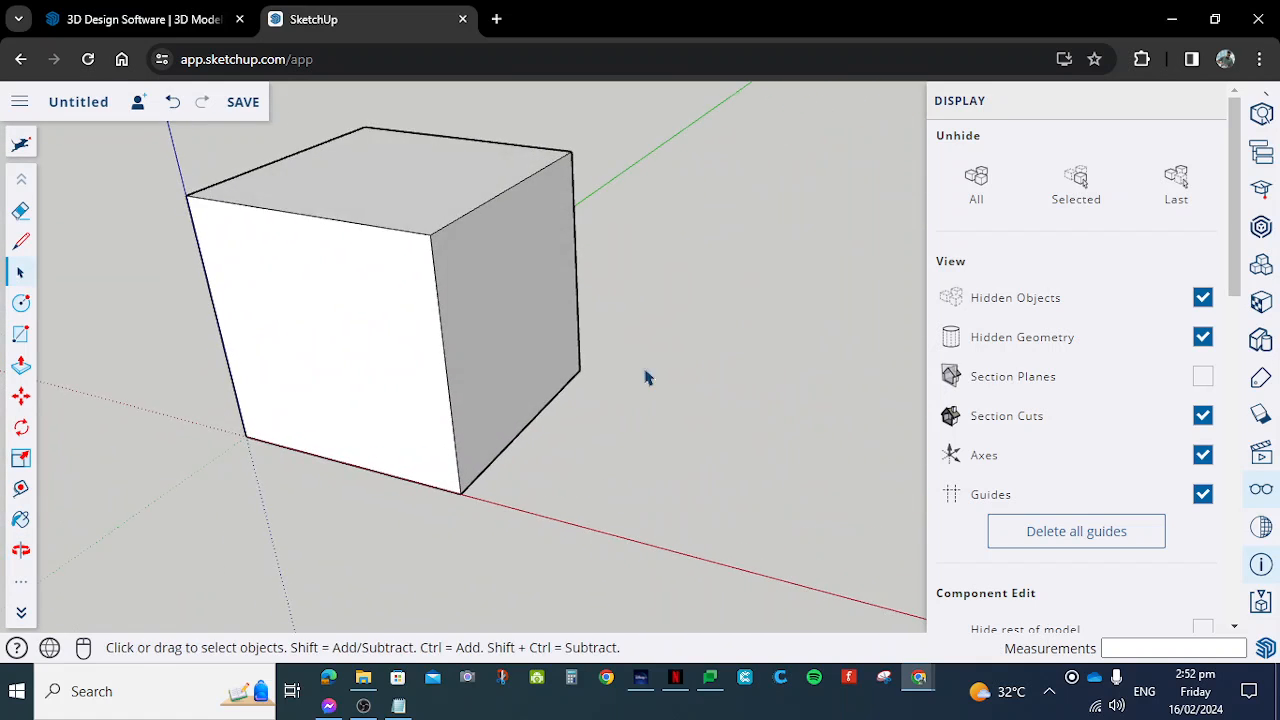
pyautogui.scroll(-3, 645, 404)
pyautogui.scroll(-2, 645, 404)
pyautogui.scroll(4, 645, 404)
pyautogui.scroll(2, 714, 397)
pyautogui.scroll(-2, 622, 288)
pyautogui.scroll(1, 560, 120)
pyautogui.scroll(3, 591, 200)
pyautogui.scroll(-3, 594, 323)
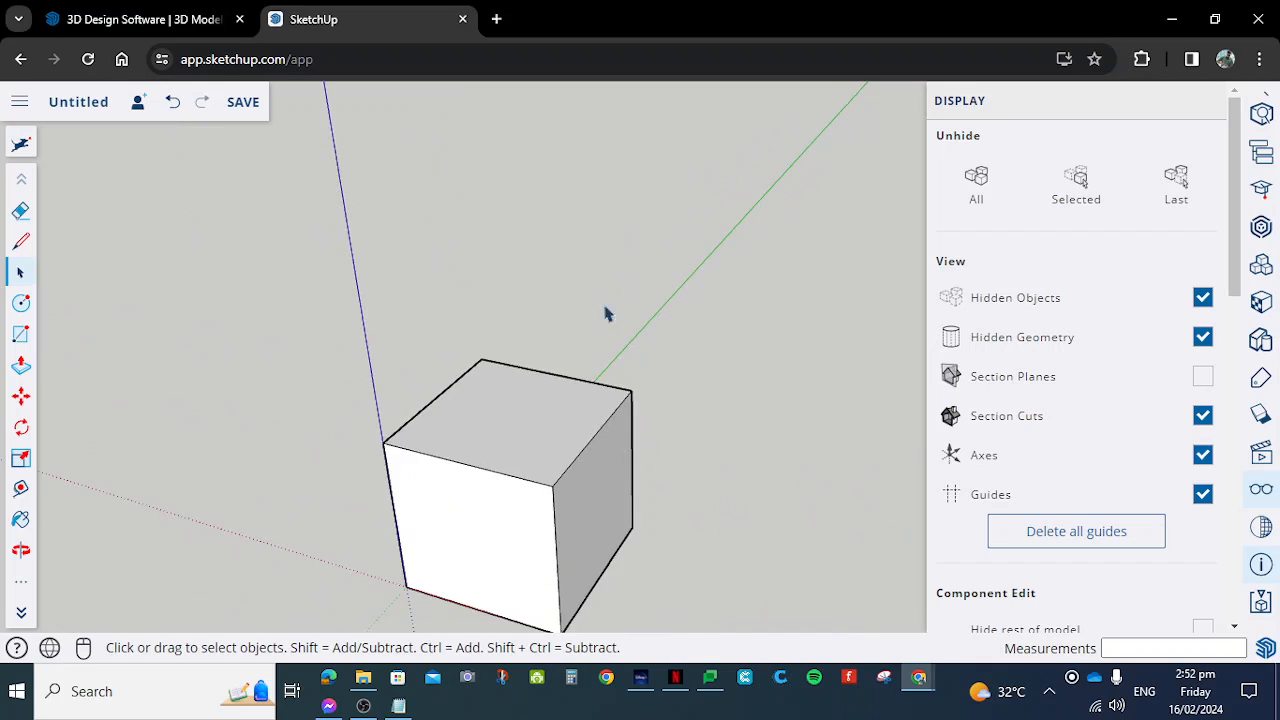
pyautogui.scroll(-1, 647, 305)
pyautogui.scroll(-1, 647, 305)
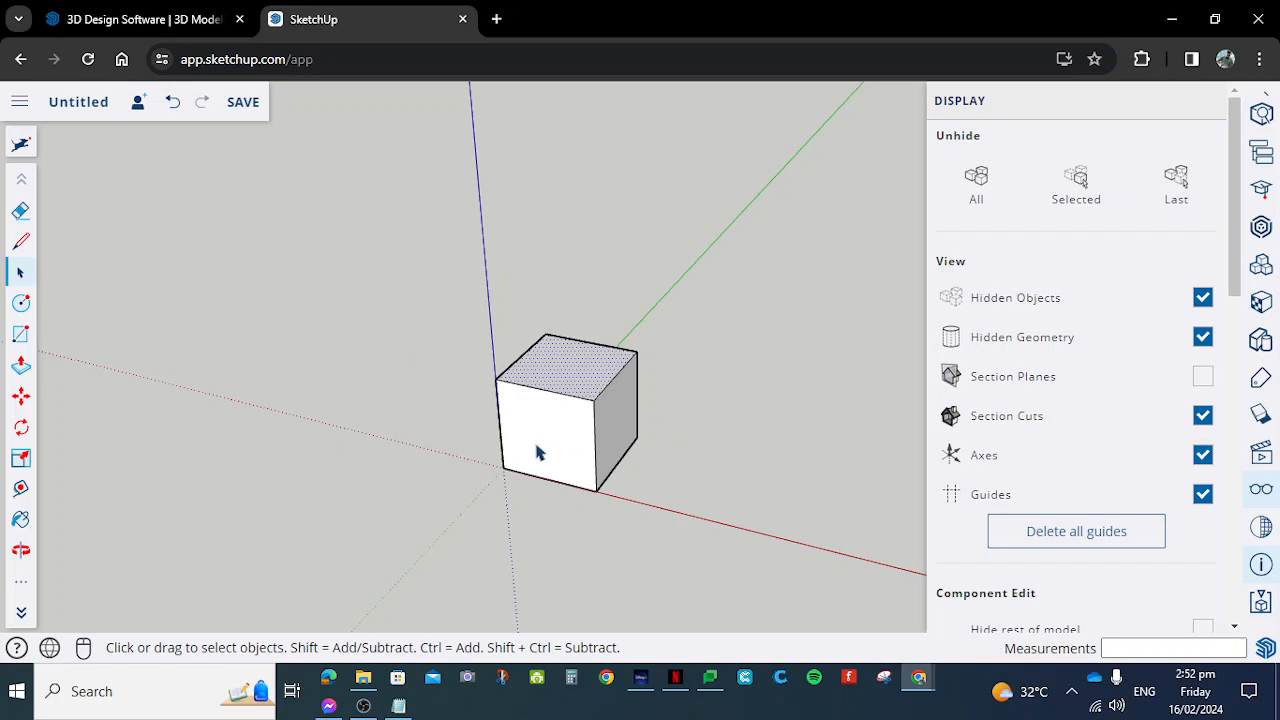
# - Try to lower the cube's top face by 2 mm with Push/Pull, and undo the change
pyautogui.click(21, 365)
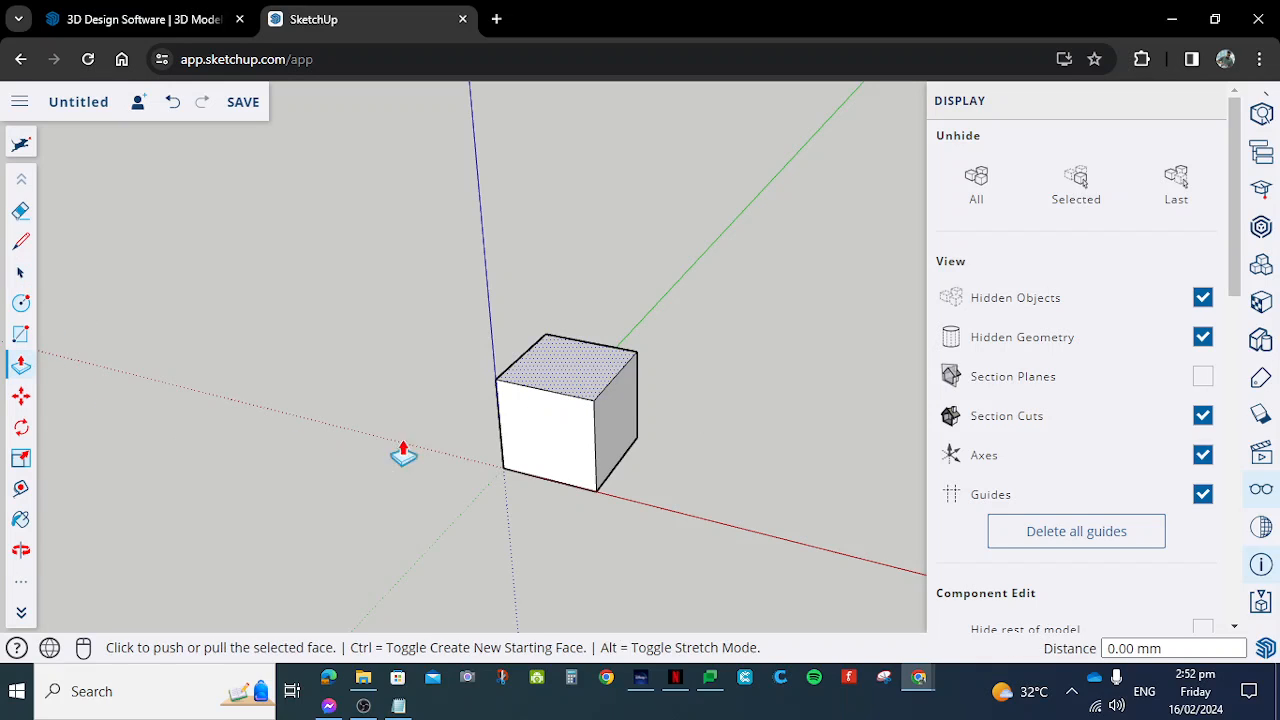
pyautogui.click(576, 372)
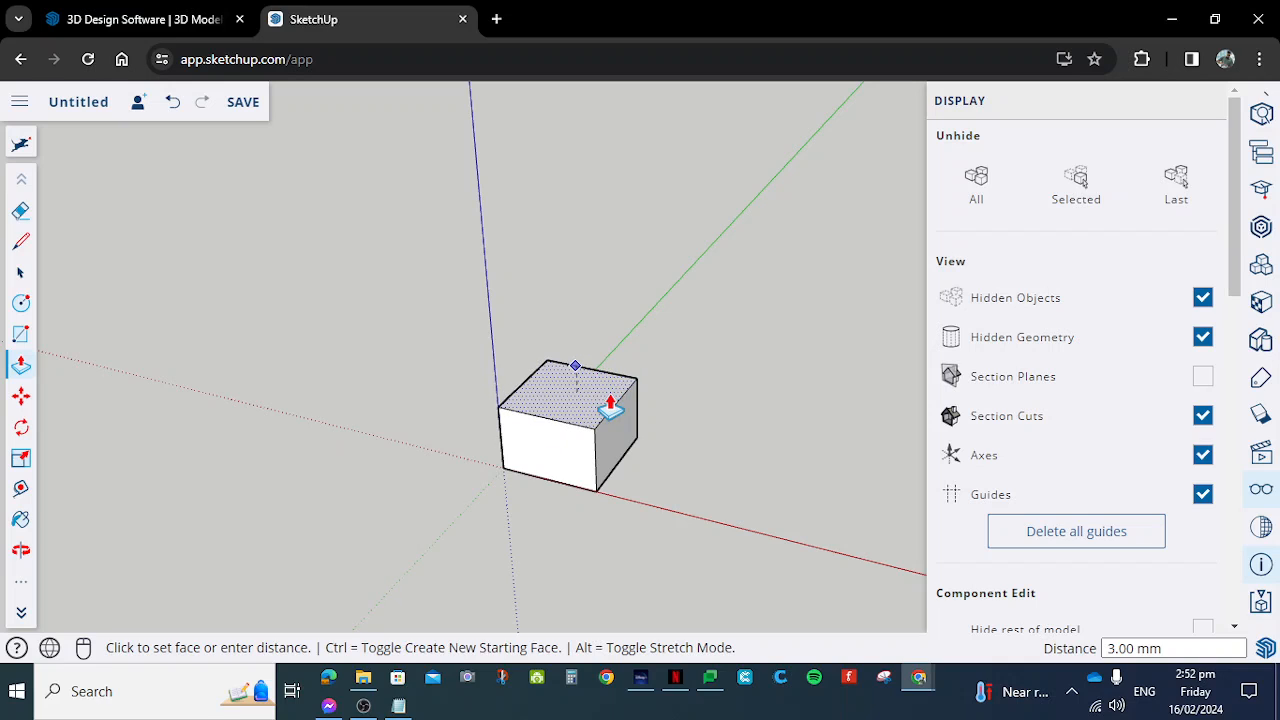
pyautogui.click(610, 405)
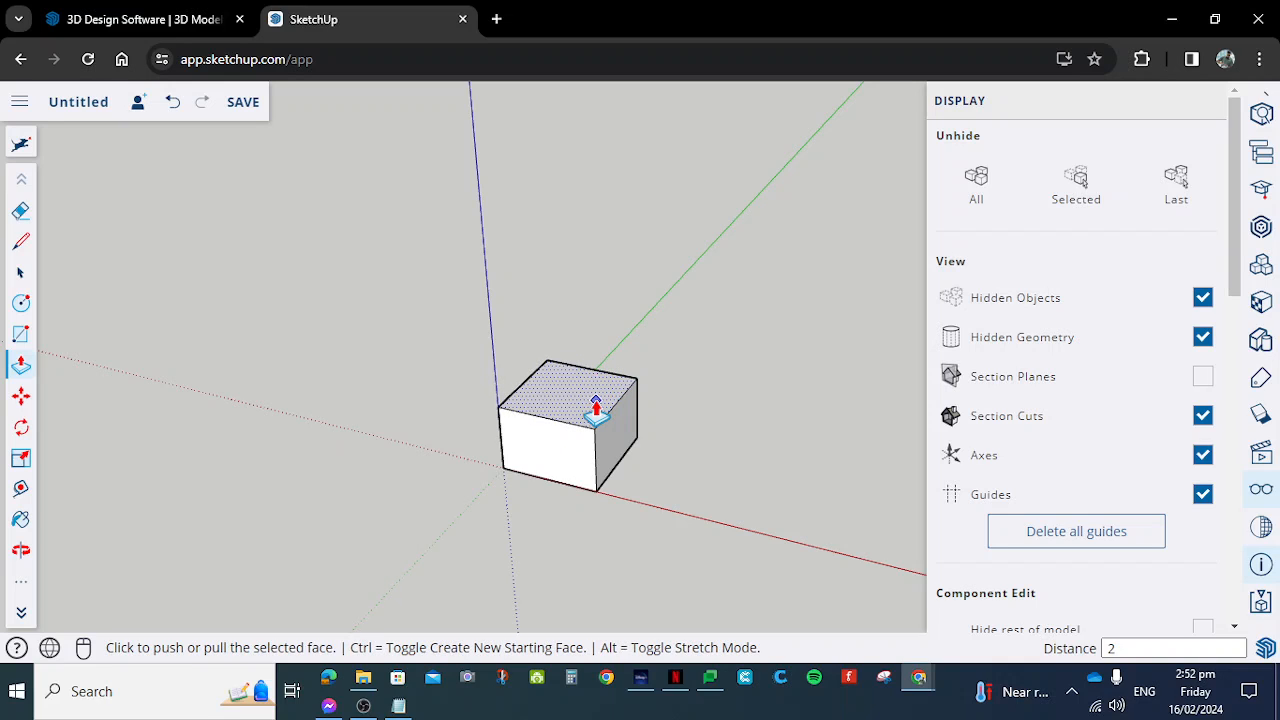
pyautogui.click(596, 408)
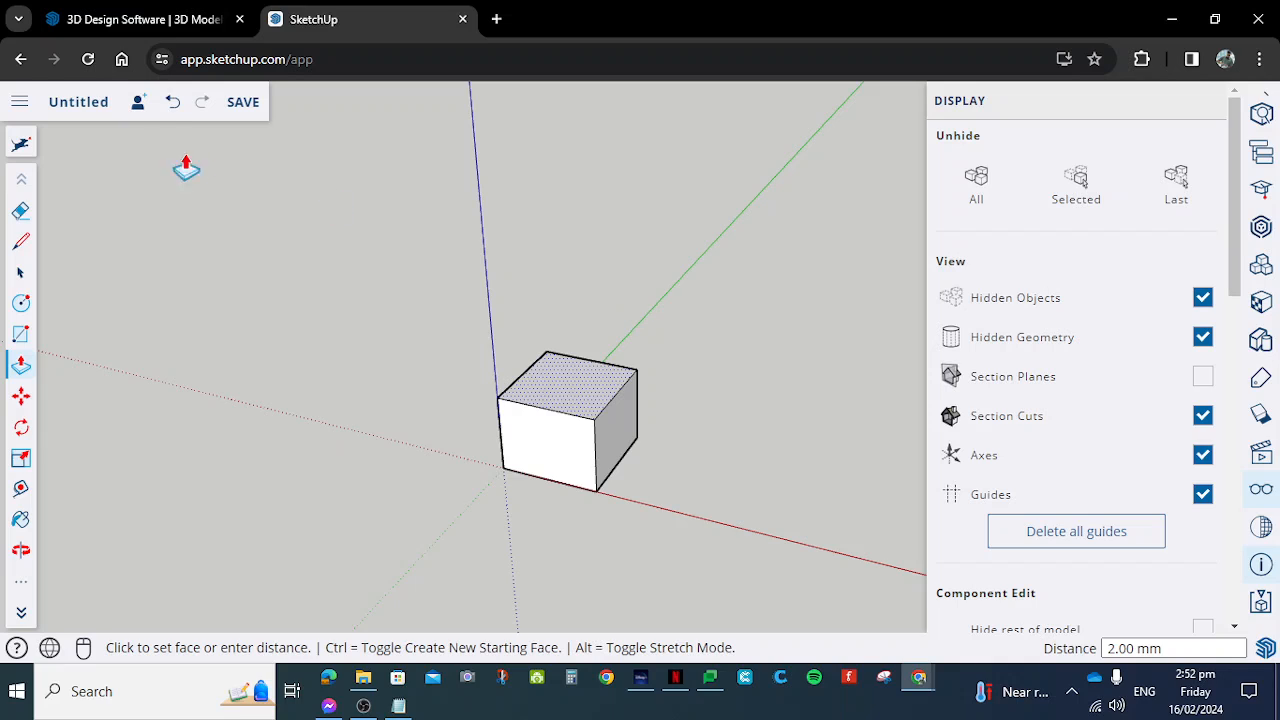
pyautogui.click(171, 103)
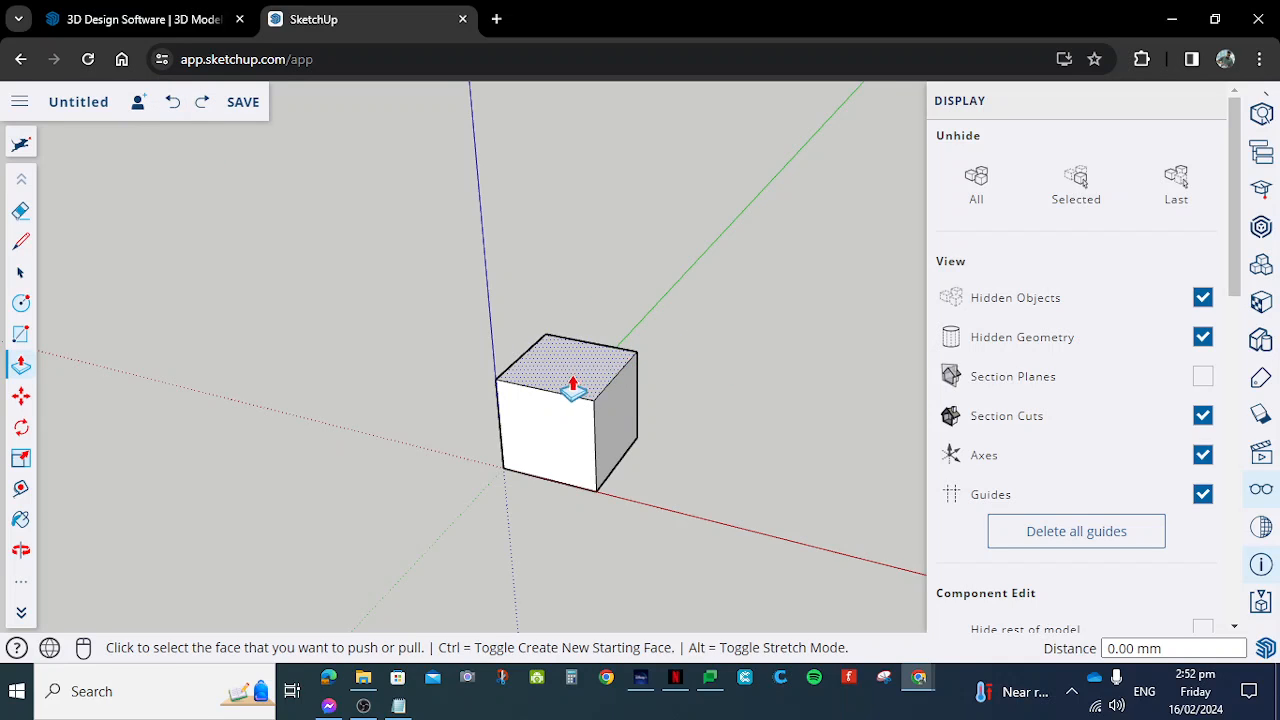
# - Push the cube's top face down 8 mm with Push/Pull
pyautogui.scroll(2, 590, 378)
pyautogui.scroll(-1, 603, 369)
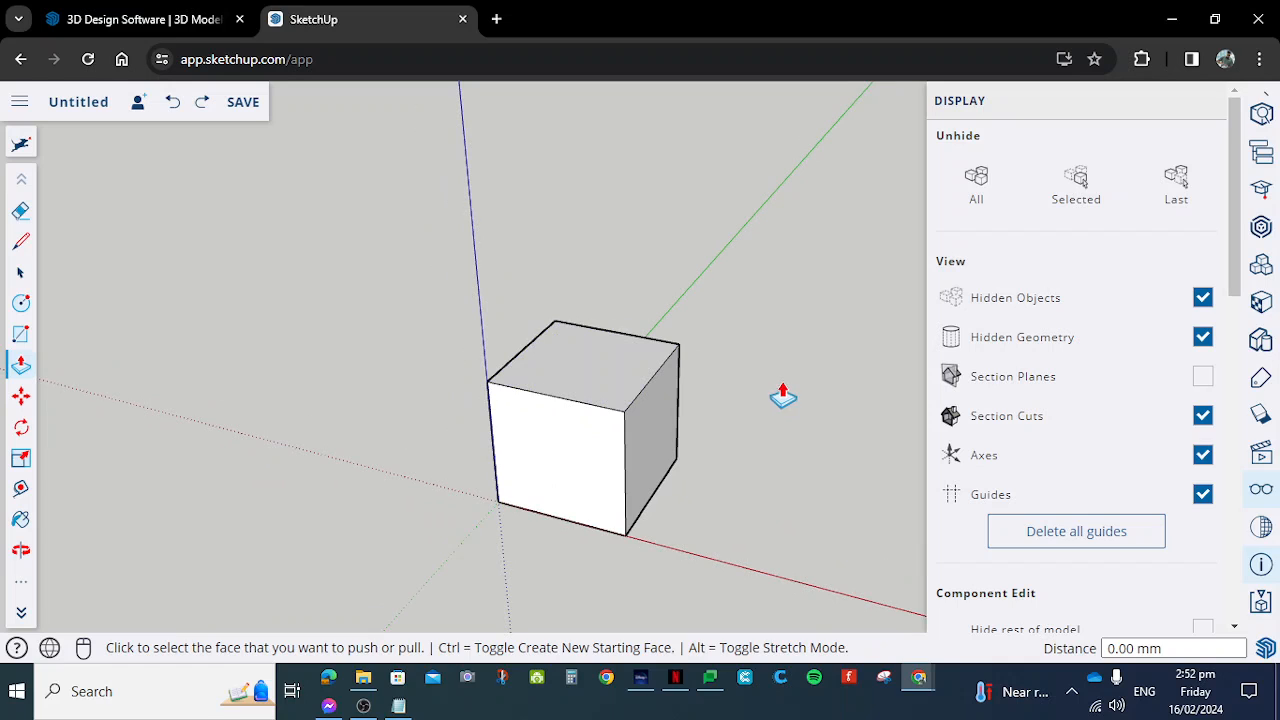
pyautogui.click(572, 360)
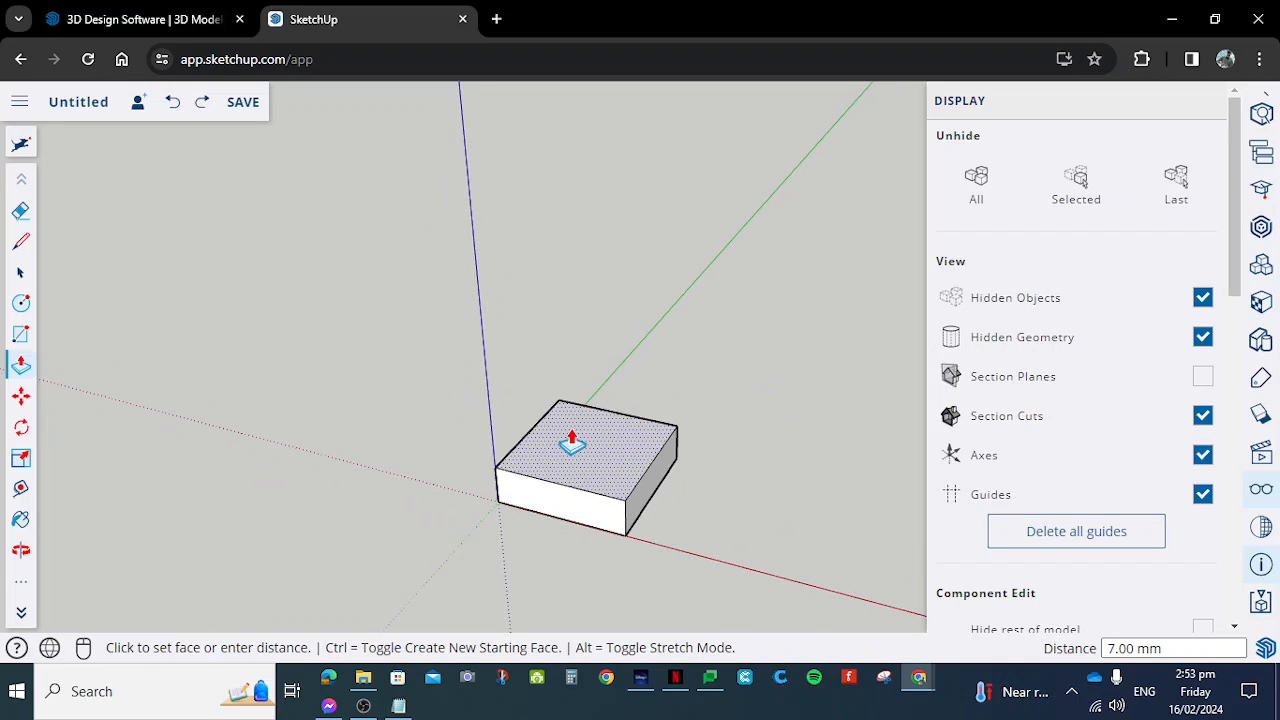
pyautogui.click(555, 432)
pyautogui.click(555, 432)
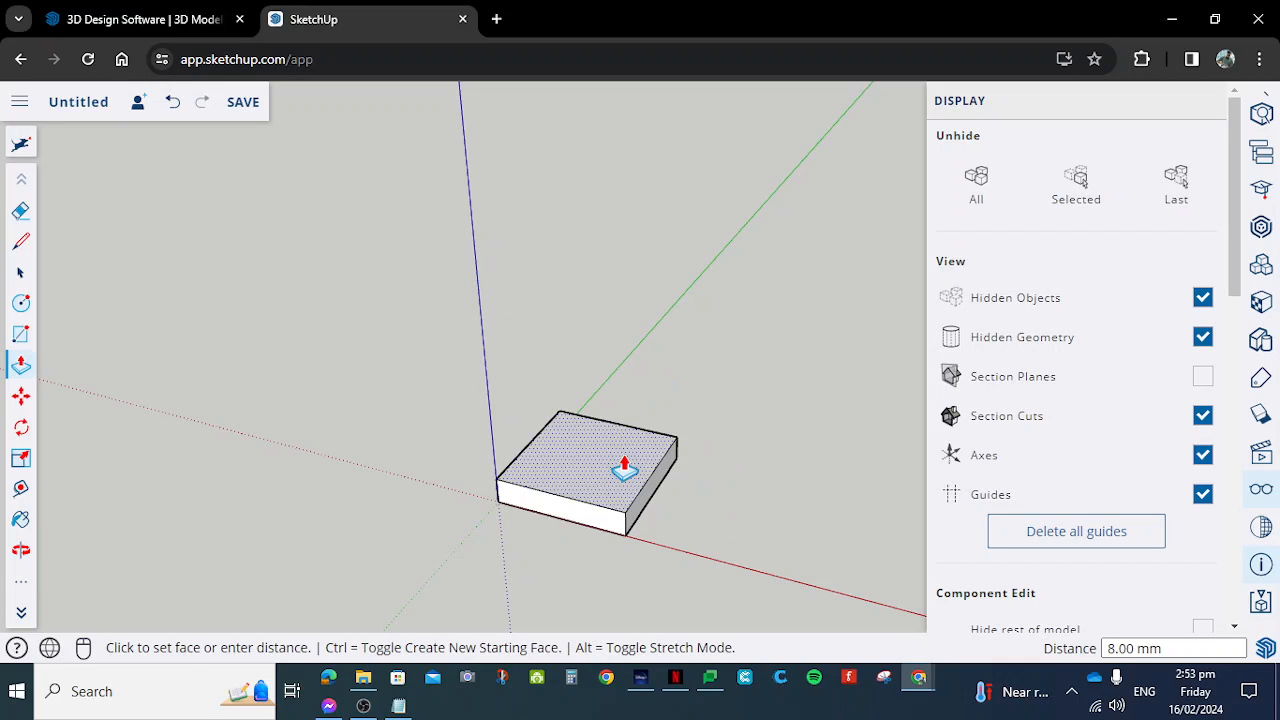
# - Measure the slab's height along its front corner edge with the Tape Measure tool
pyautogui.click(21, 490)
pyautogui.scroll(3, 680, 466)
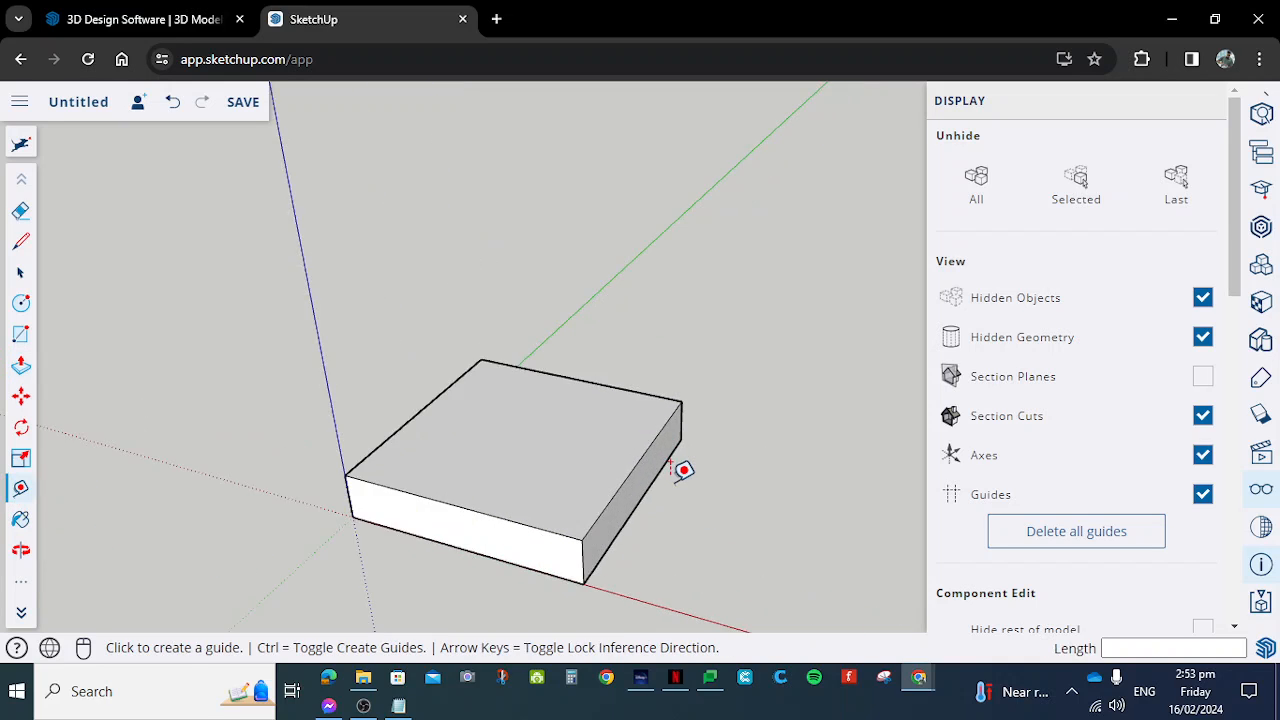
pyautogui.click(585, 562)
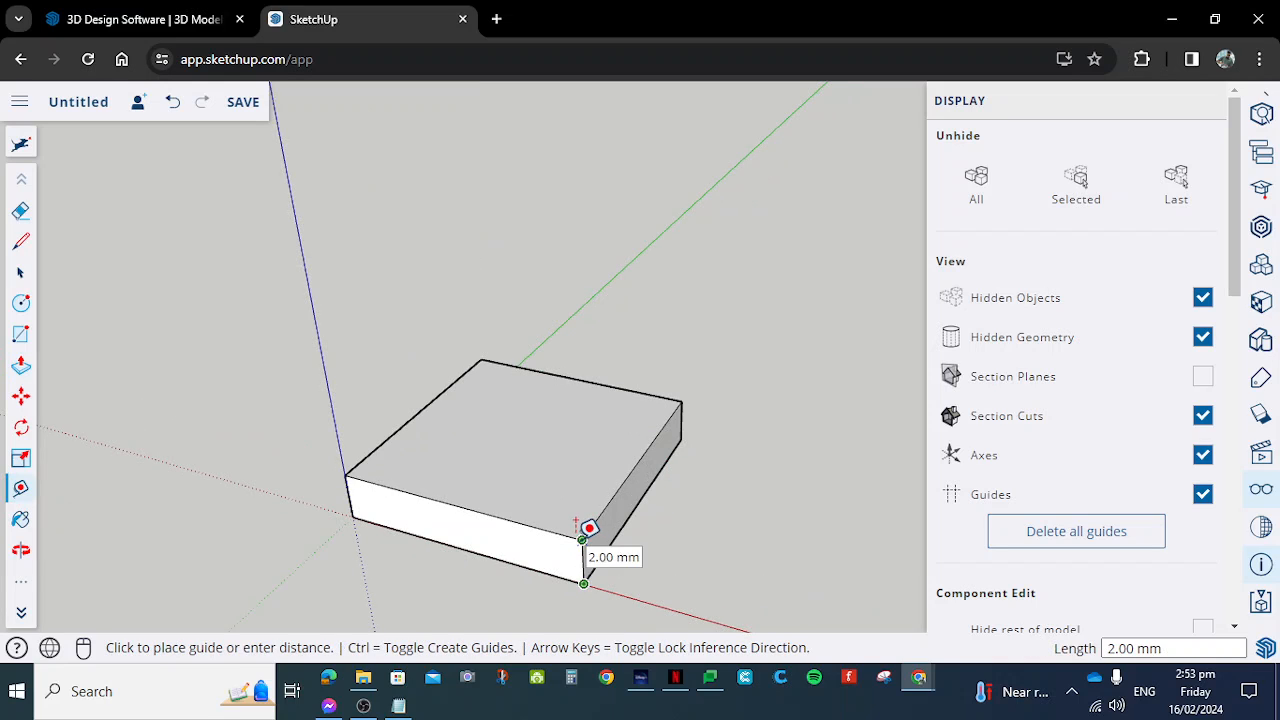
pyautogui.scroll(-3, 592, 532)
pyautogui.press('Escape')
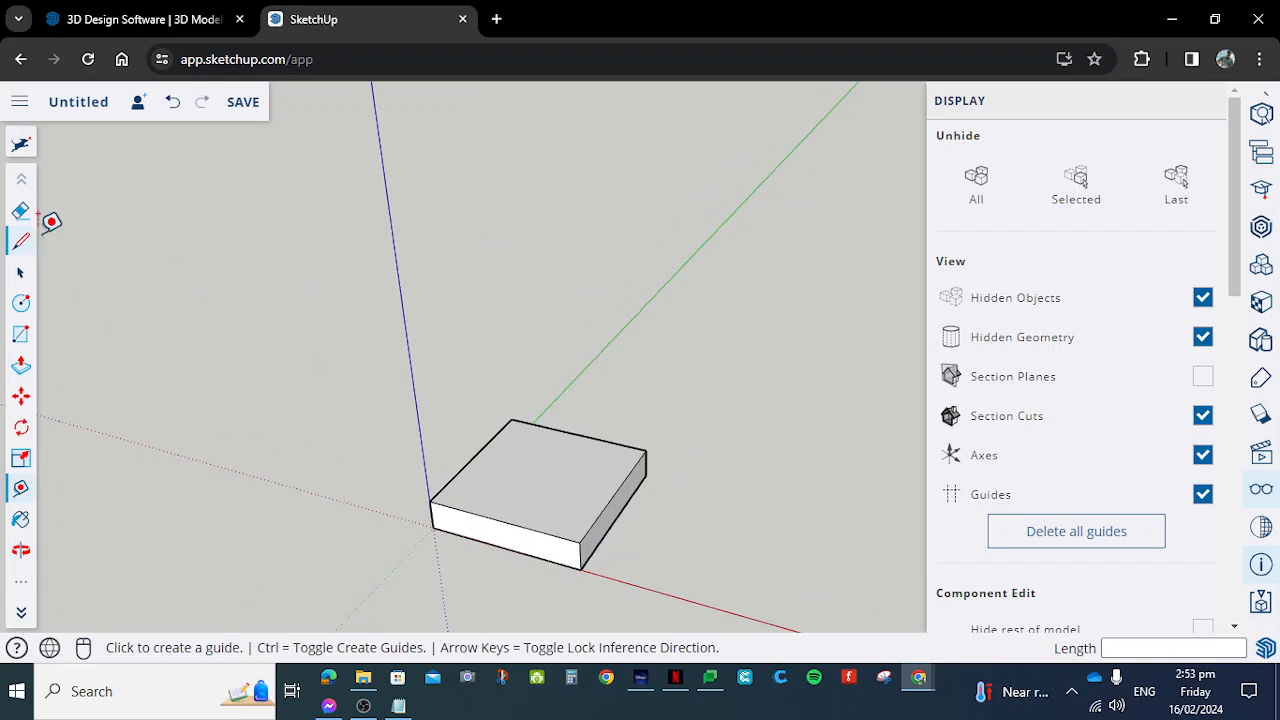
# - Add a dimension to the slab's vertical corner edge on the red axis, placed just outside the corner
pyautogui.click(21, 584)
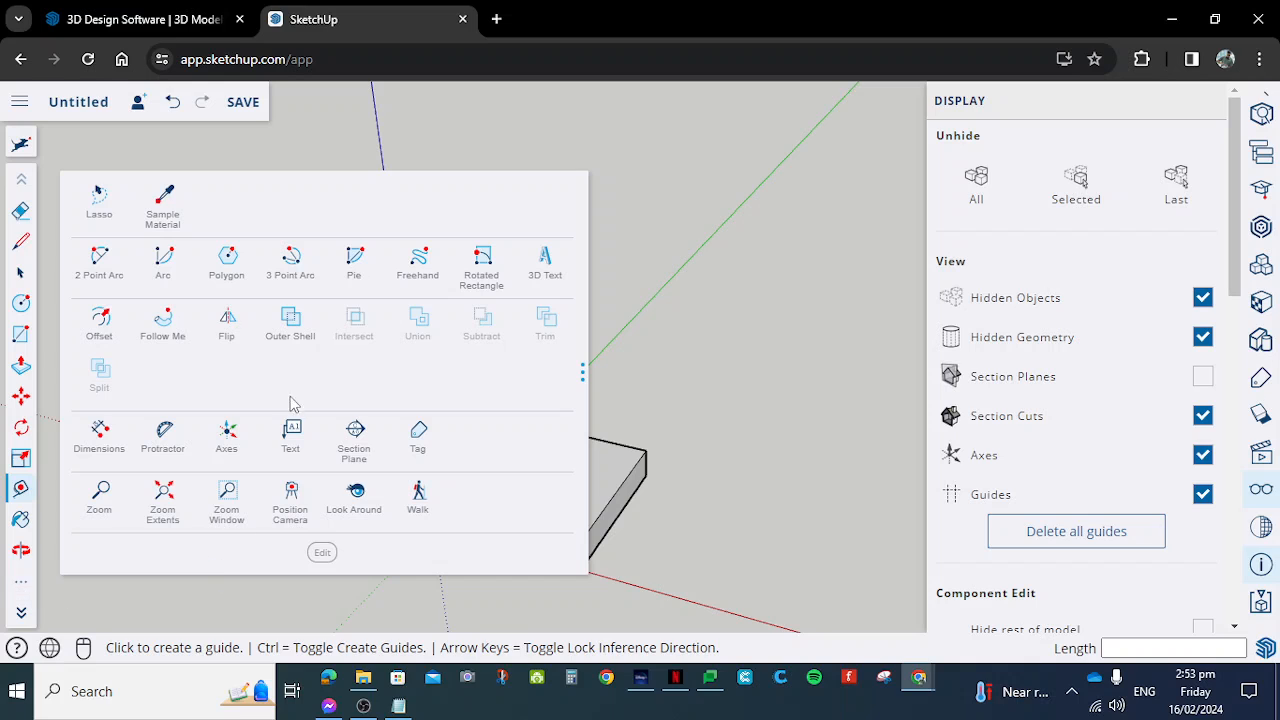
pyautogui.click(104, 440)
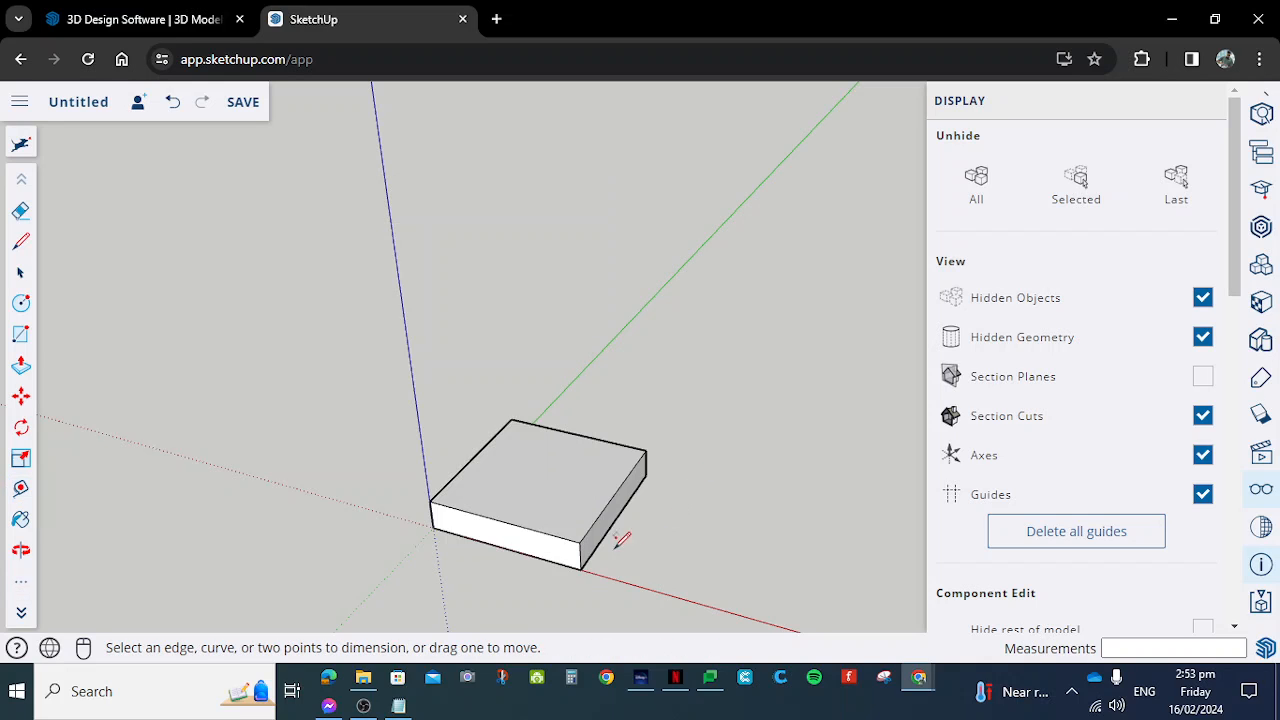
pyautogui.scroll(2, 620, 548)
pyautogui.click(566, 573)
pyautogui.click(564, 535)
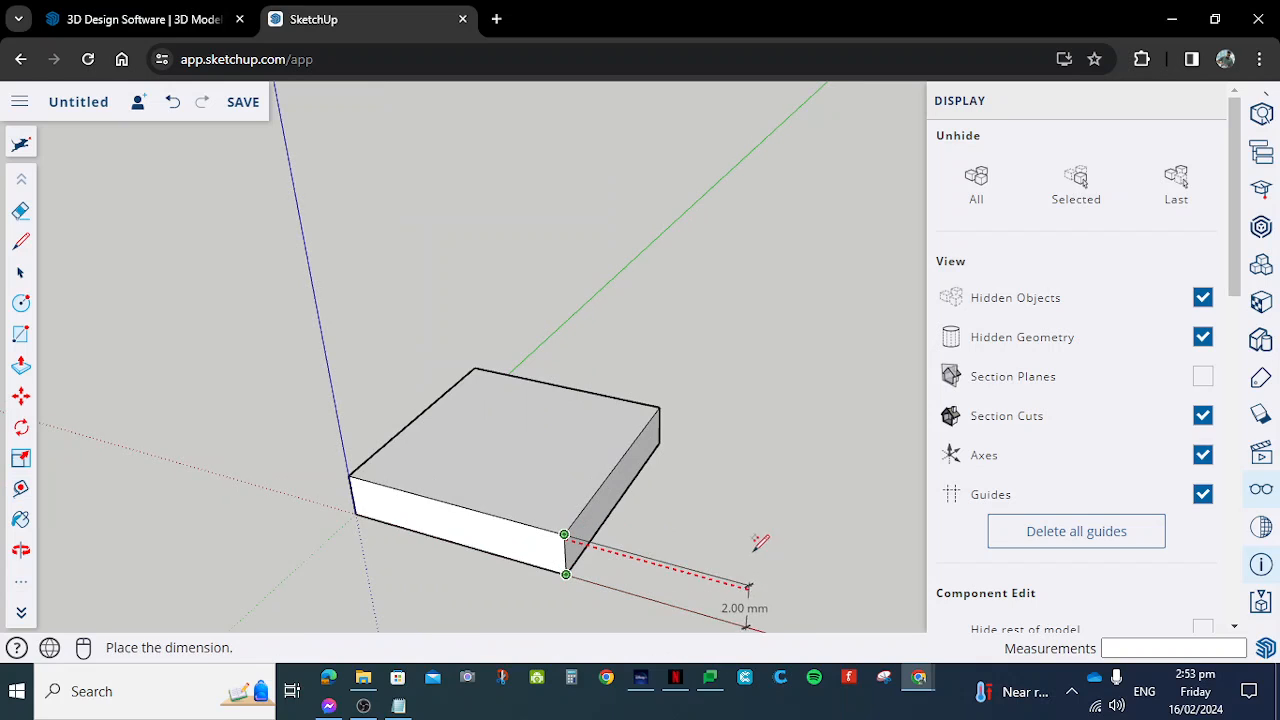
pyautogui.click(618, 550)
pyautogui.moveTo(537, 588); pyautogui.dragTo(539, 596, button='middle')
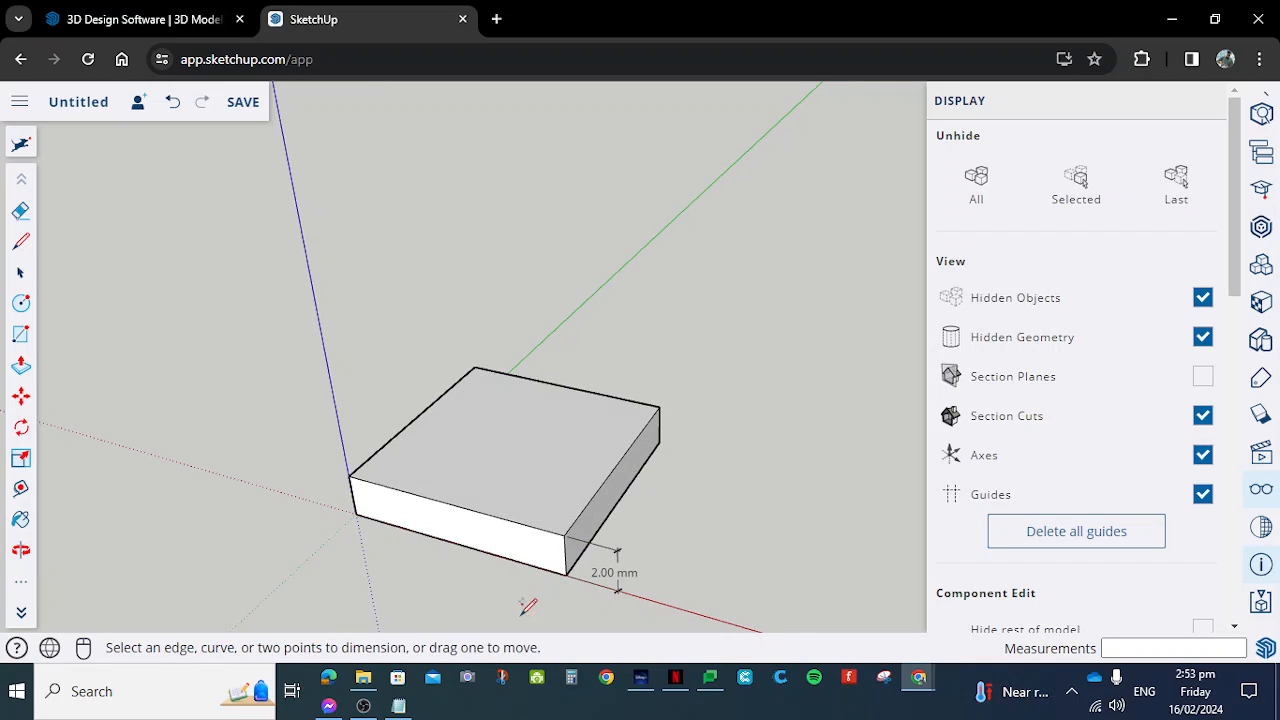
# - Dimension the slab's bottom edge along the red axis, from the origin to the far corner
pyautogui.click(356, 514)
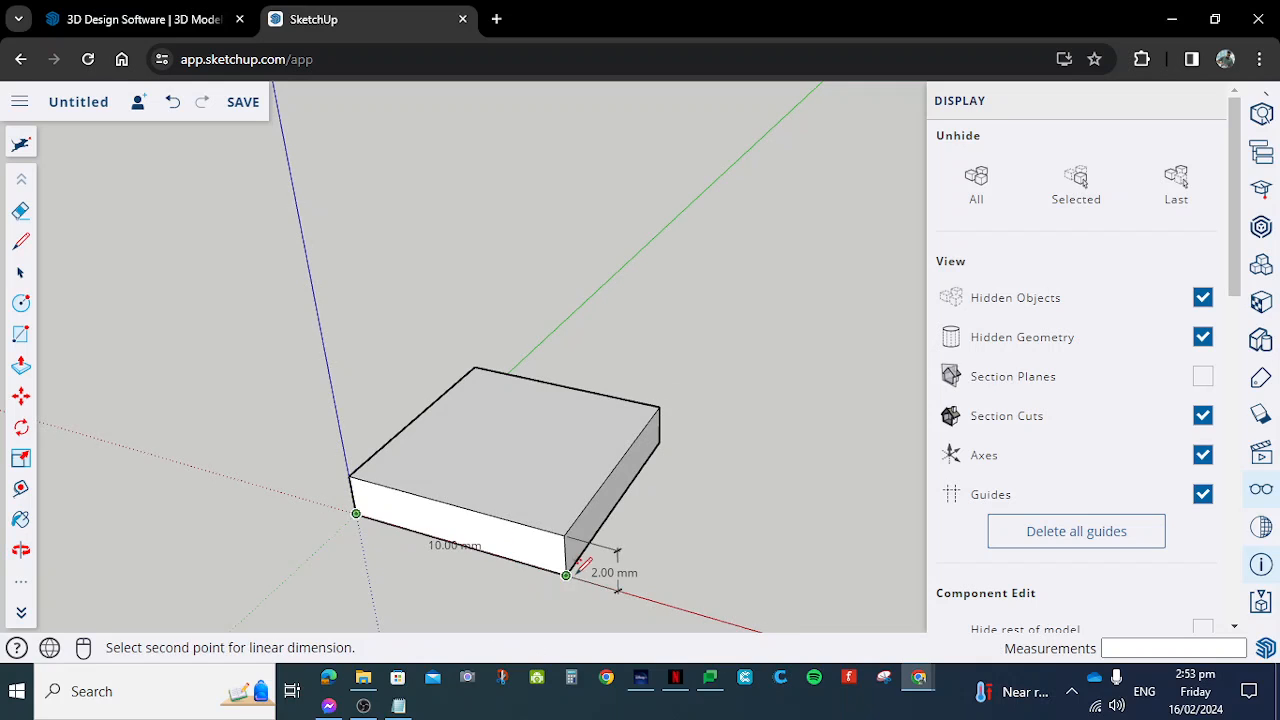
pyautogui.click(566, 574)
pyautogui.scroll(-2, 566, 582)
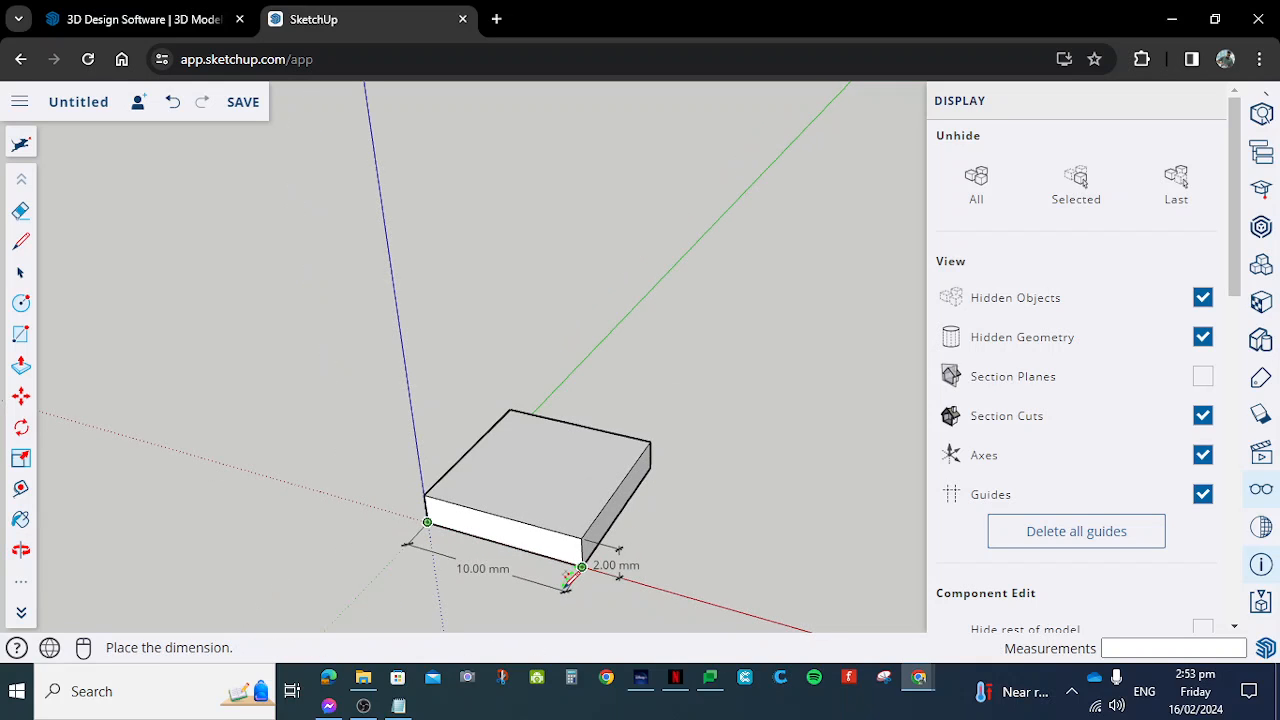
pyautogui.click(560, 594)
# - Dimension the slab's bottom side edge parallel to the green axis, placed outside the slab
pyautogui.scroll(3, 510, 596)
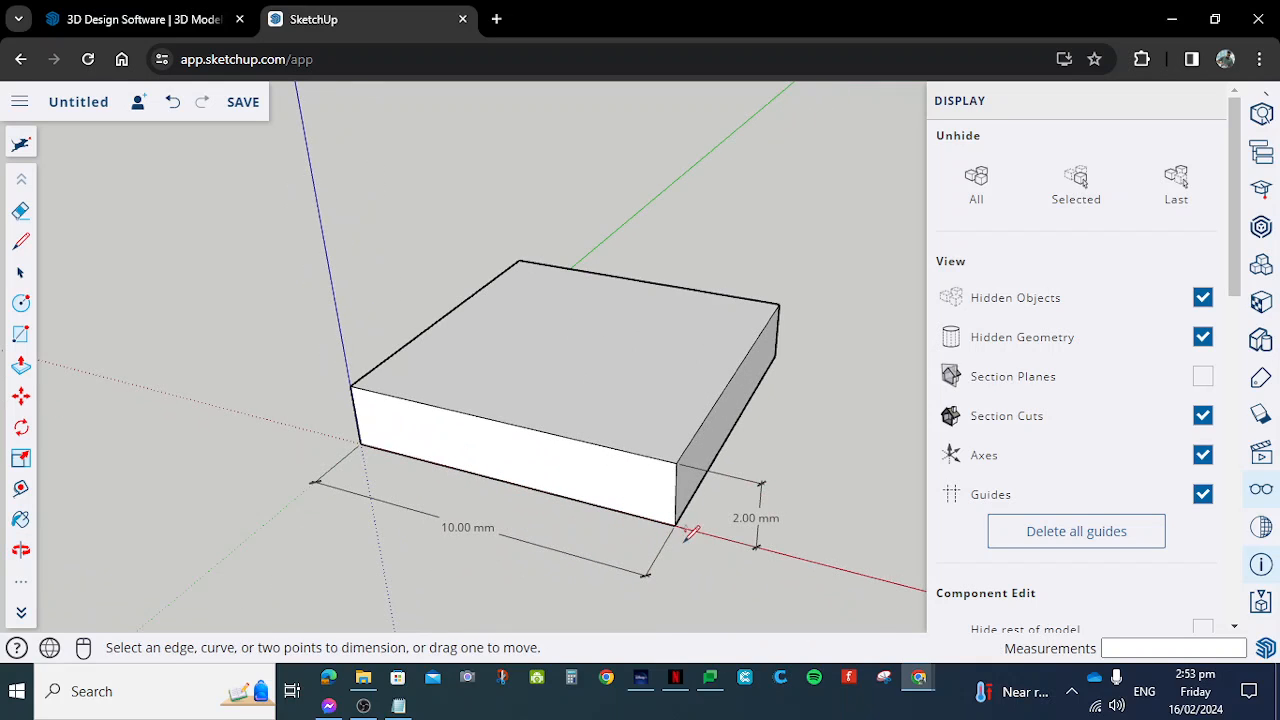
pyautogui.click(677, 523)
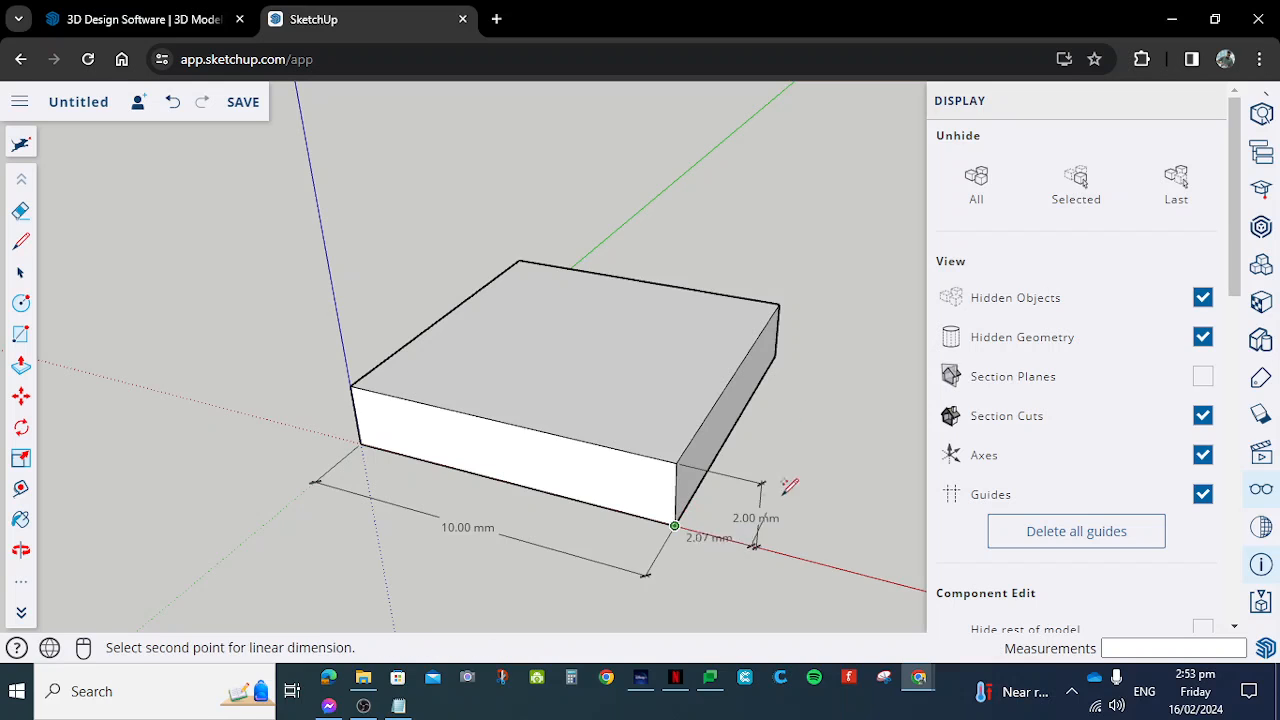
pyautogui.click(775, 357)
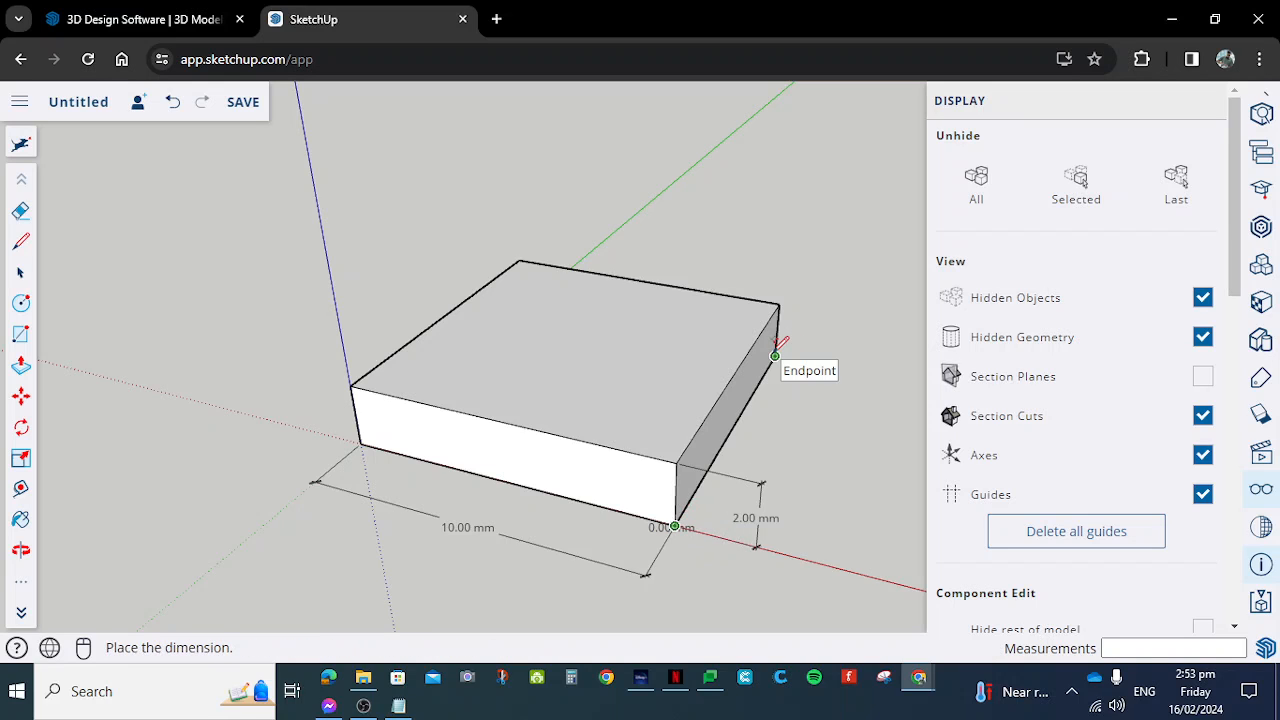
pyautogui.click(840, 378)
# - Examine the slab and its height, length and width dimensions from several sides
pyautogui.moveTo(843, 380); pyautogui.dragTo(752, 500, button='middle')
pyautogui.scroll(2, 531, 480)
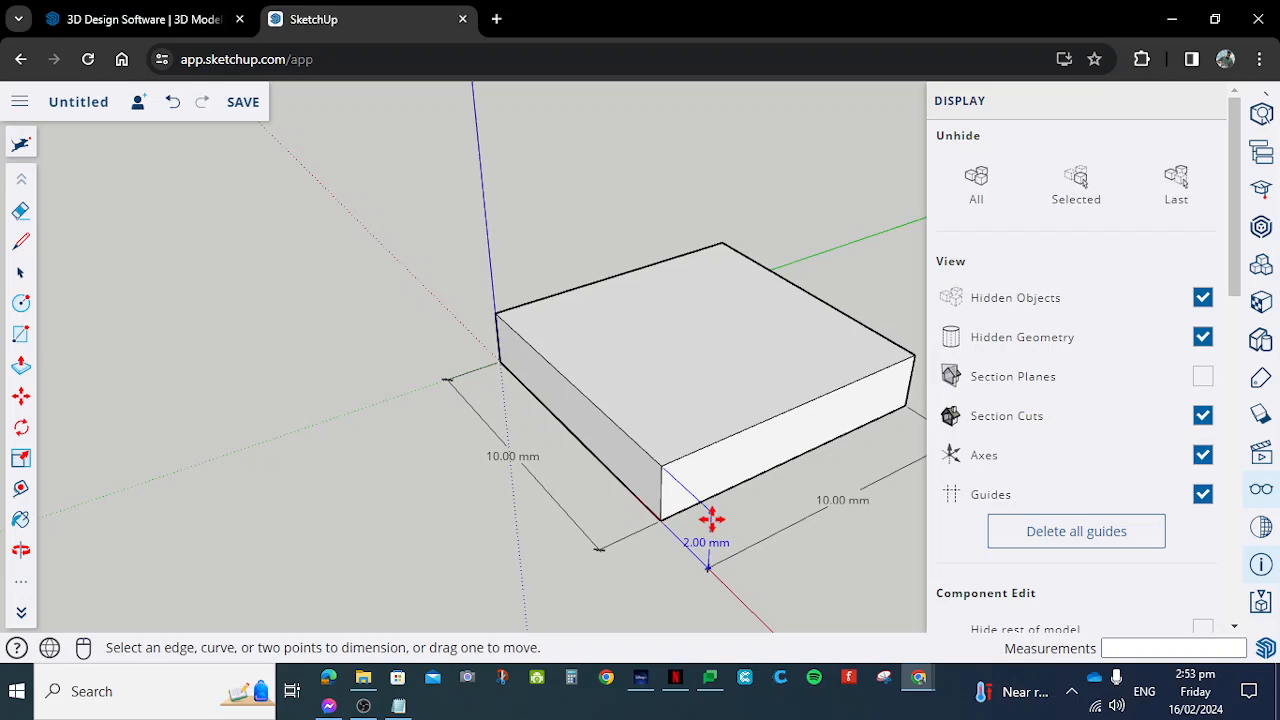
pyautogui.moveTo(773, 500); pyautogui.dragTo(545, 398, button='middle')
pyautogui.scroll(-3, 652, 473)
pyautogui.scroll(2, 802, 509)
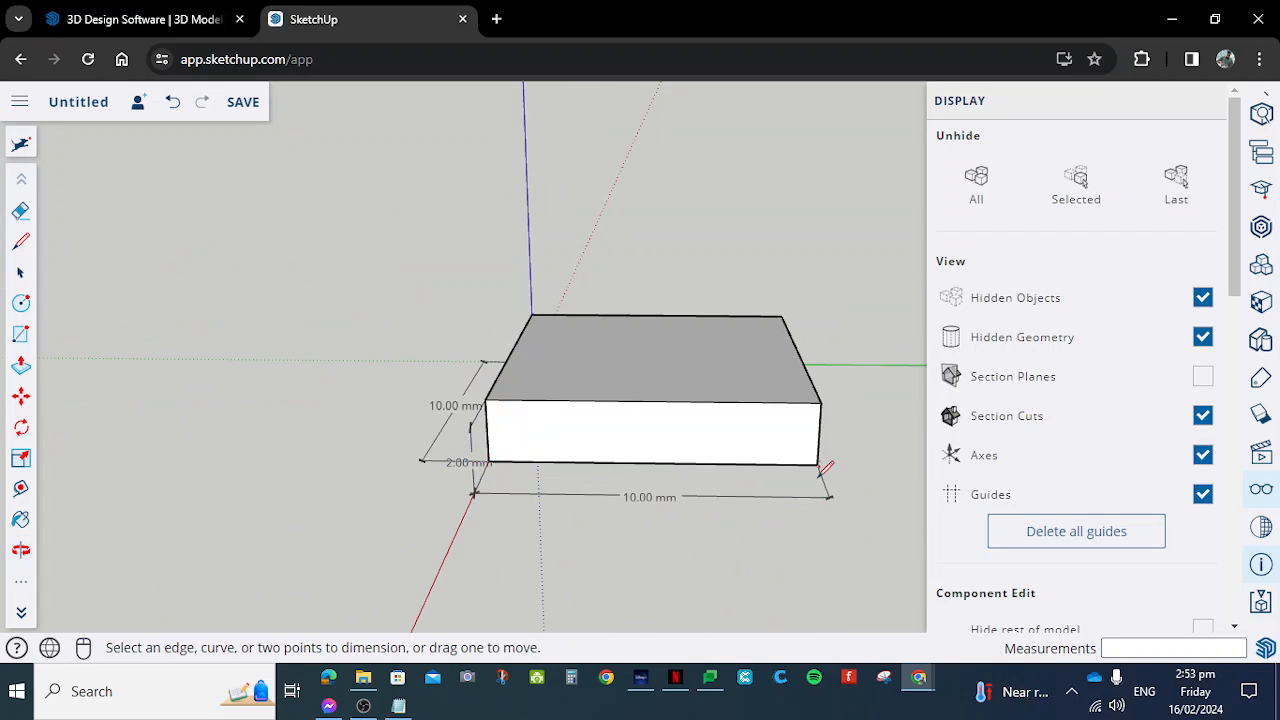
pyautogui.scroll(2, 810, 486)
pyautogui.scroll(-4, 822, 486)
pyautogui.moveTo(510, 449); pyautogui.dragTo(580, 465, button='middle')
pyautogui.moveTo(692, 502); pyautogui.dragTo(406, 389)
pyautogui.moveTo(406, 389); pyautogui.dragTo(475, 418, button='middle')
pyautogui.moveTo(812, 482); pyautogui.dragTo(786, 474, button='middle')
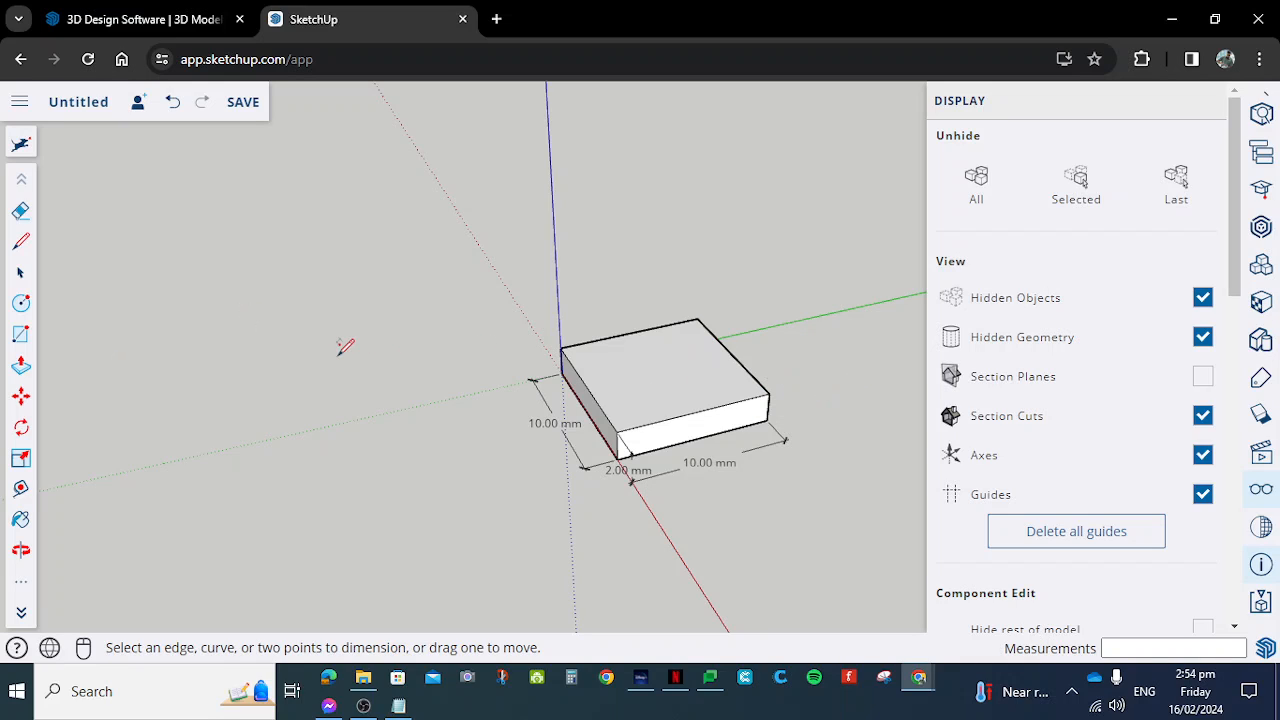
# - Create two diagonal guides across the slab's top face between opposite corners with the Tape Measure tool
pyautogui.click(21, 488)
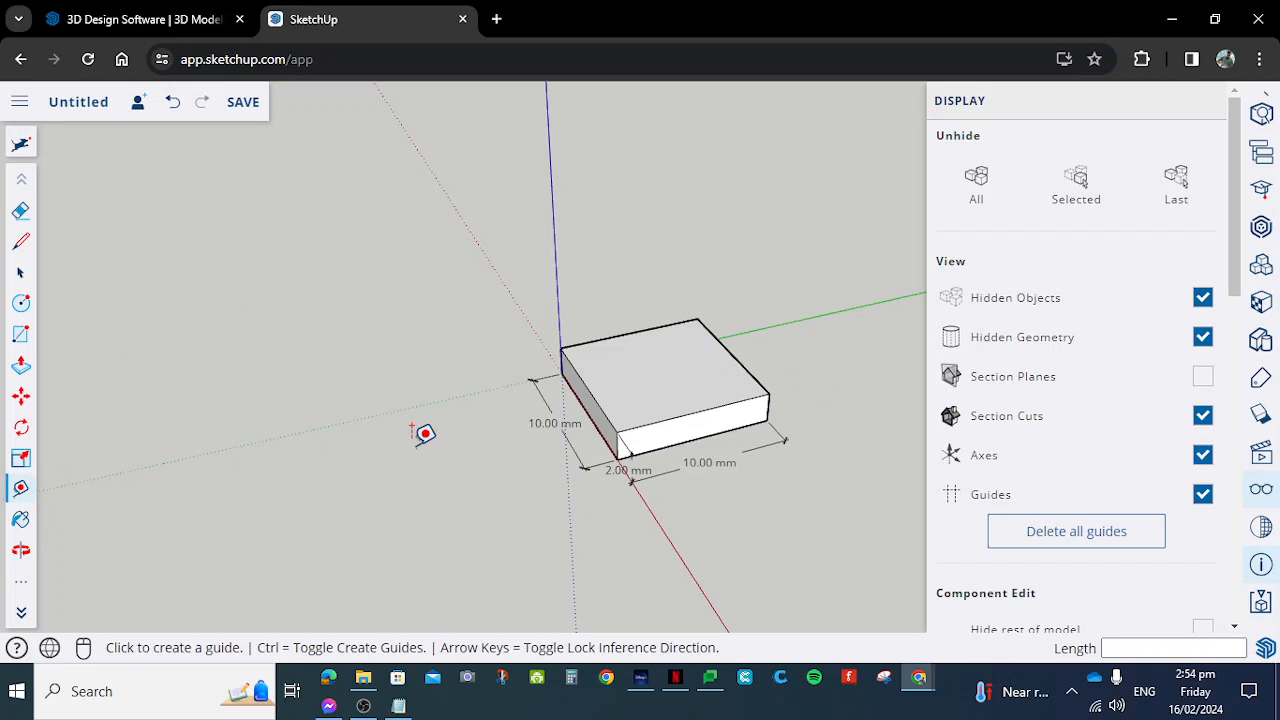
pyautogui.click(561, 348)
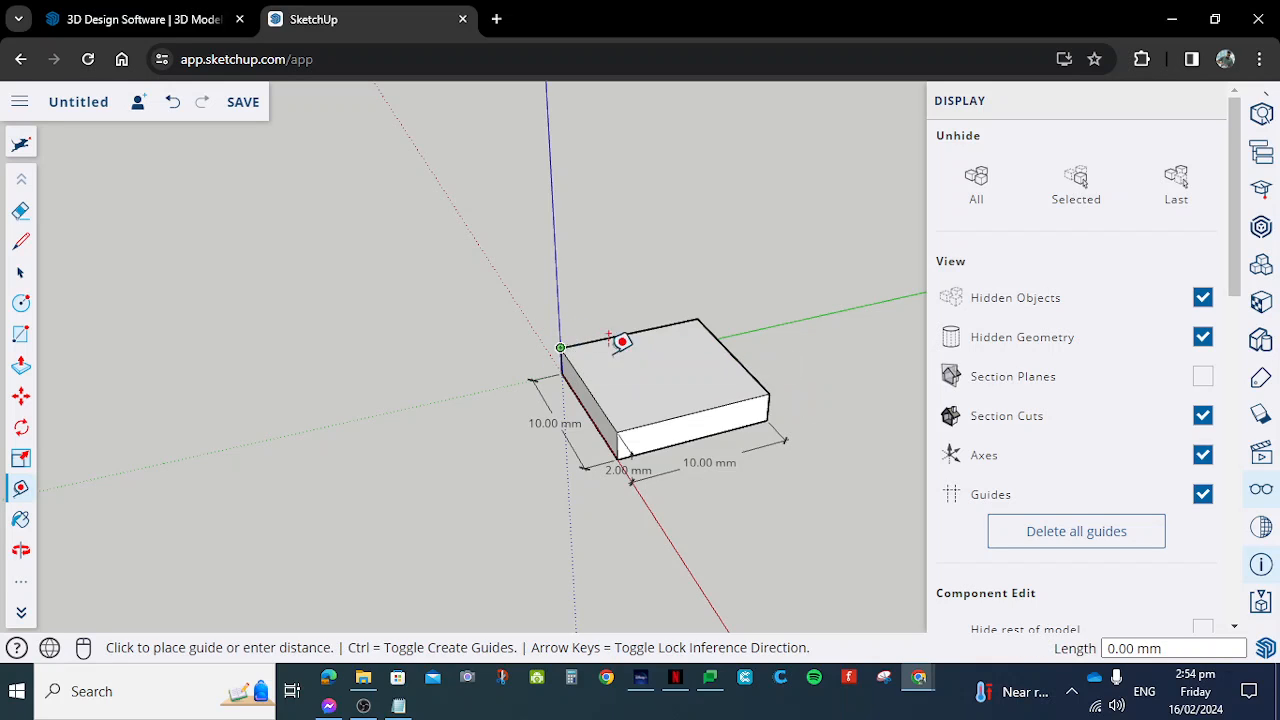
pyautogui.click(770, 374)
pyautogui.click(697, 318)
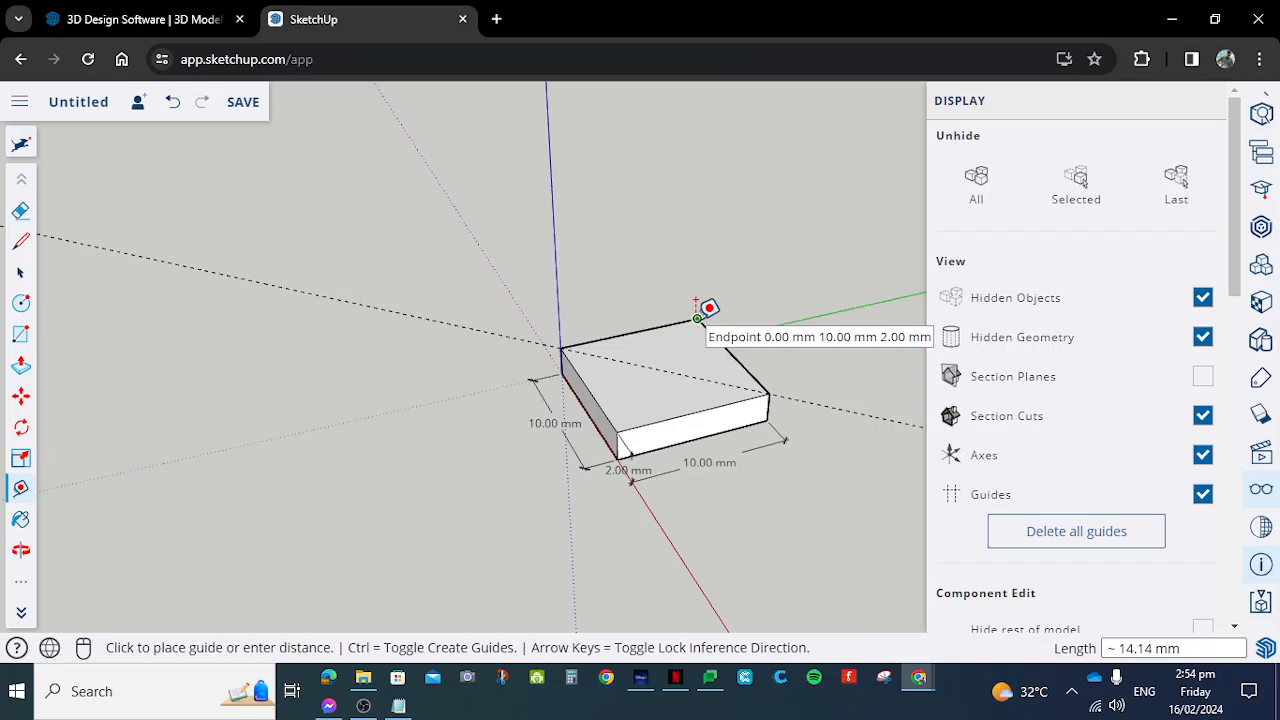
pyautogui.click(617, 432)
pyautogui.scroll(3, 664, 392)
pyautogui.scroll(2, 674, 331)
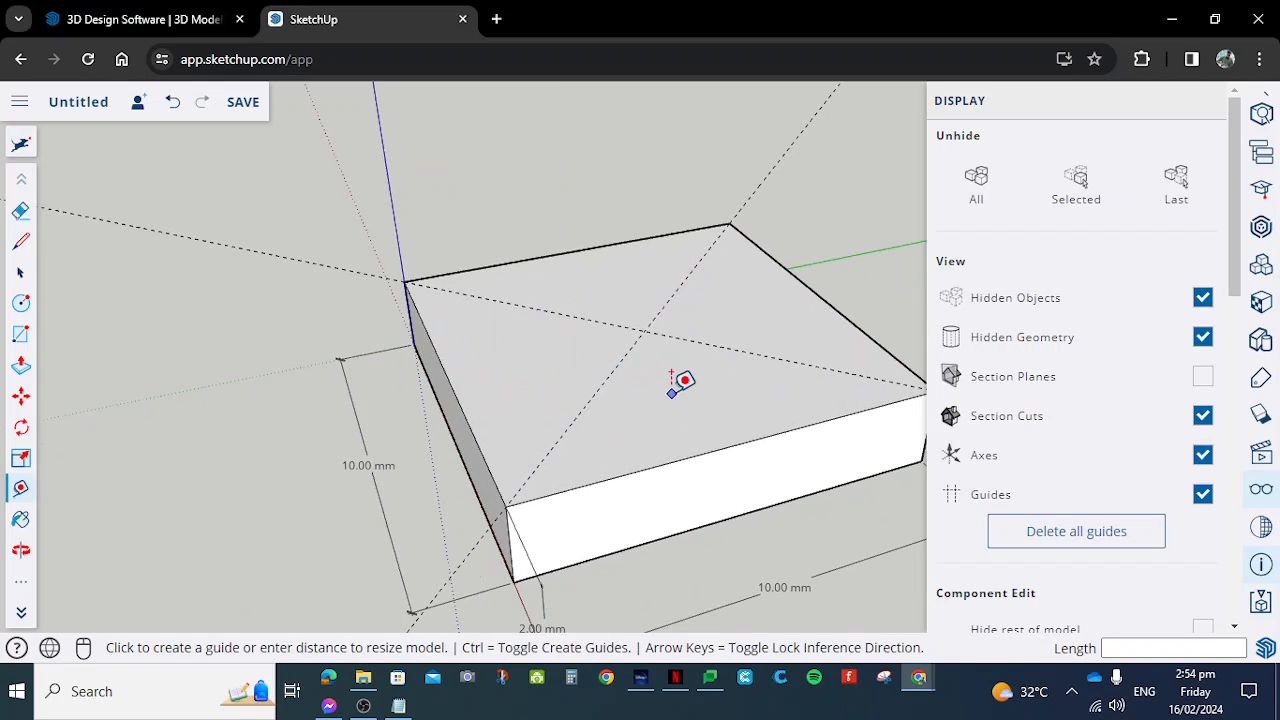
# - Draw a circle of radius 2.5 mm on the top face, centred where the diagonal guides cross
pyautogui.scroll(-3, 714, 450)
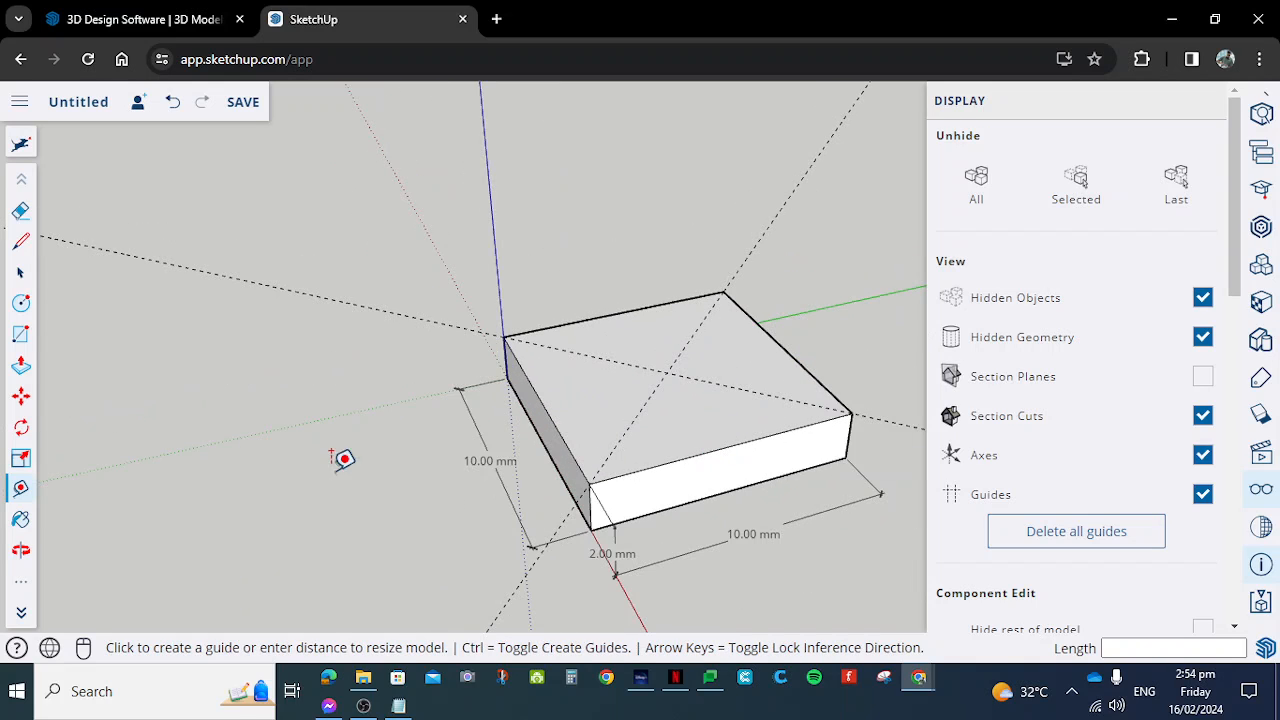
pyautogui.click(21, 303)
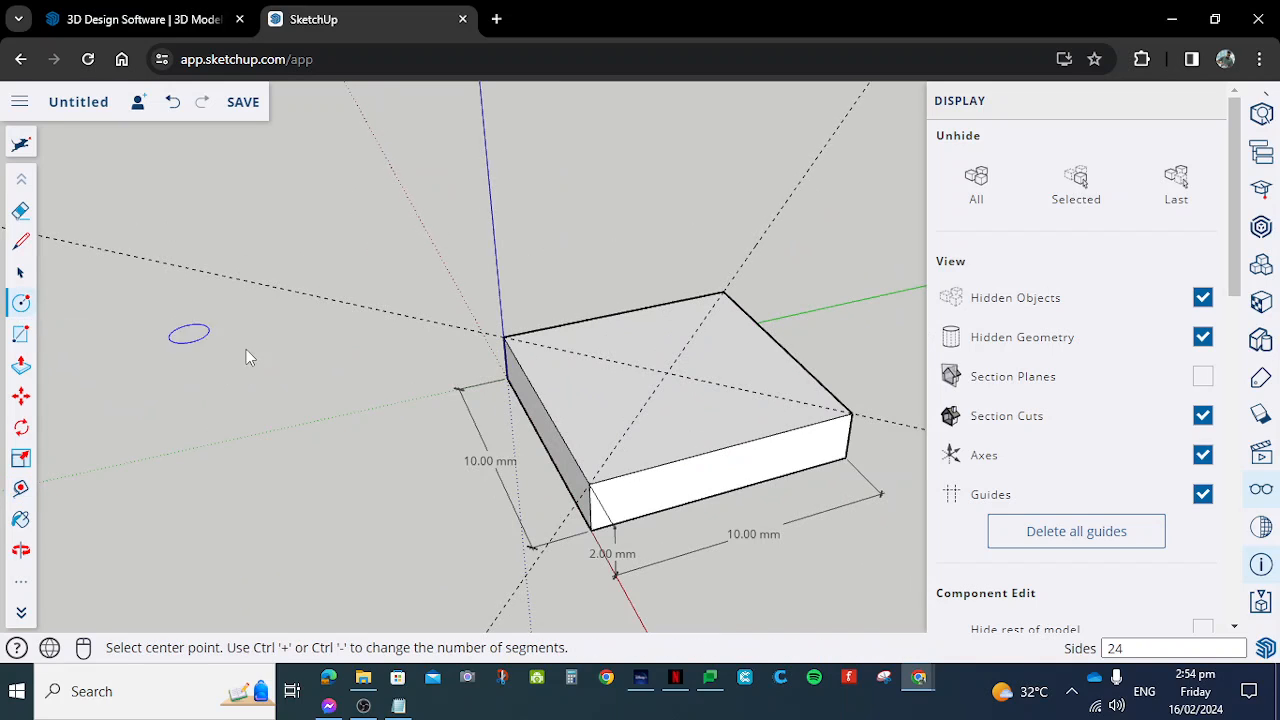
pyautogui.click(667, 372)
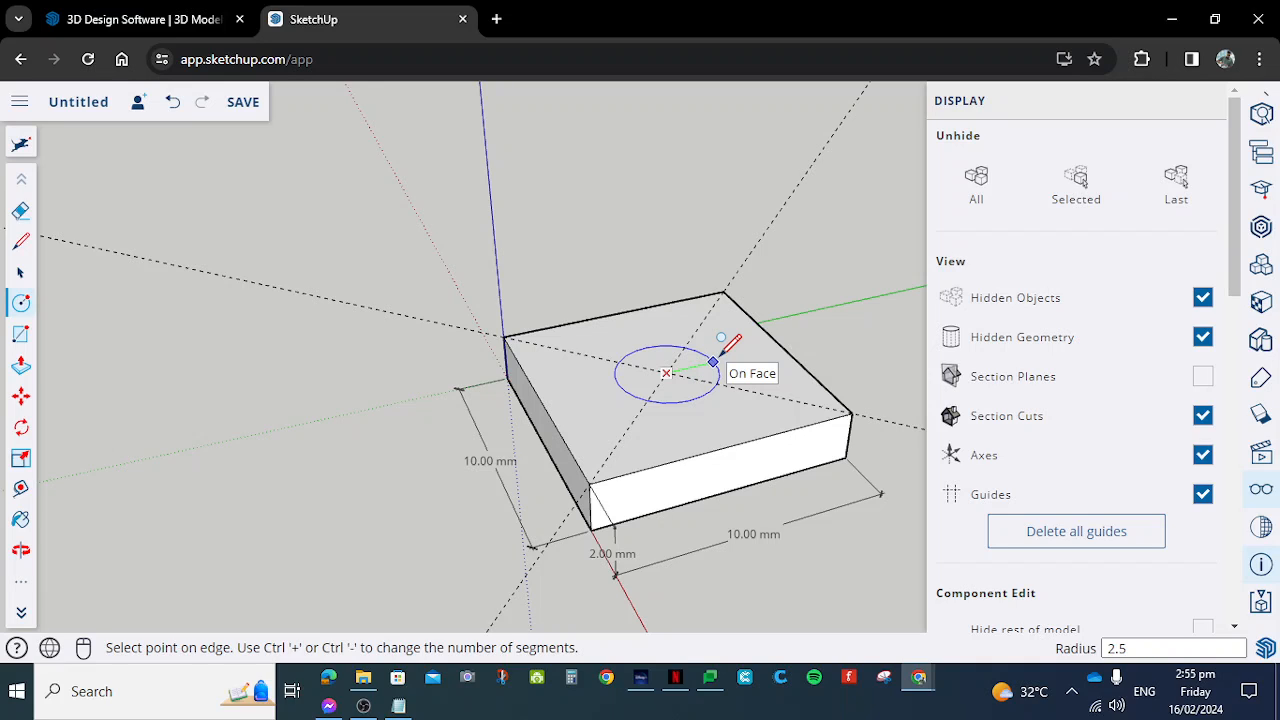
pyautogui.click(726, 350)
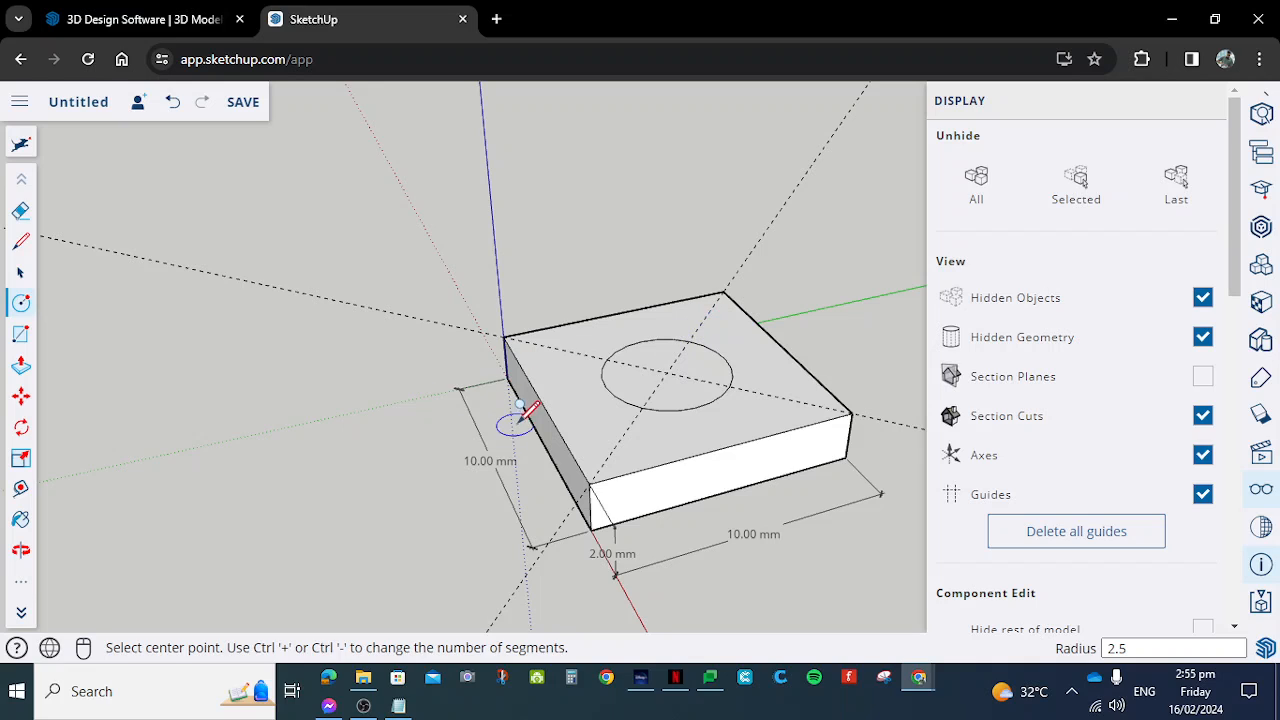
# - Measure the circle's diameter along a diagonal guide with the Tape Measure tool
pyautogui.click(22, 489)
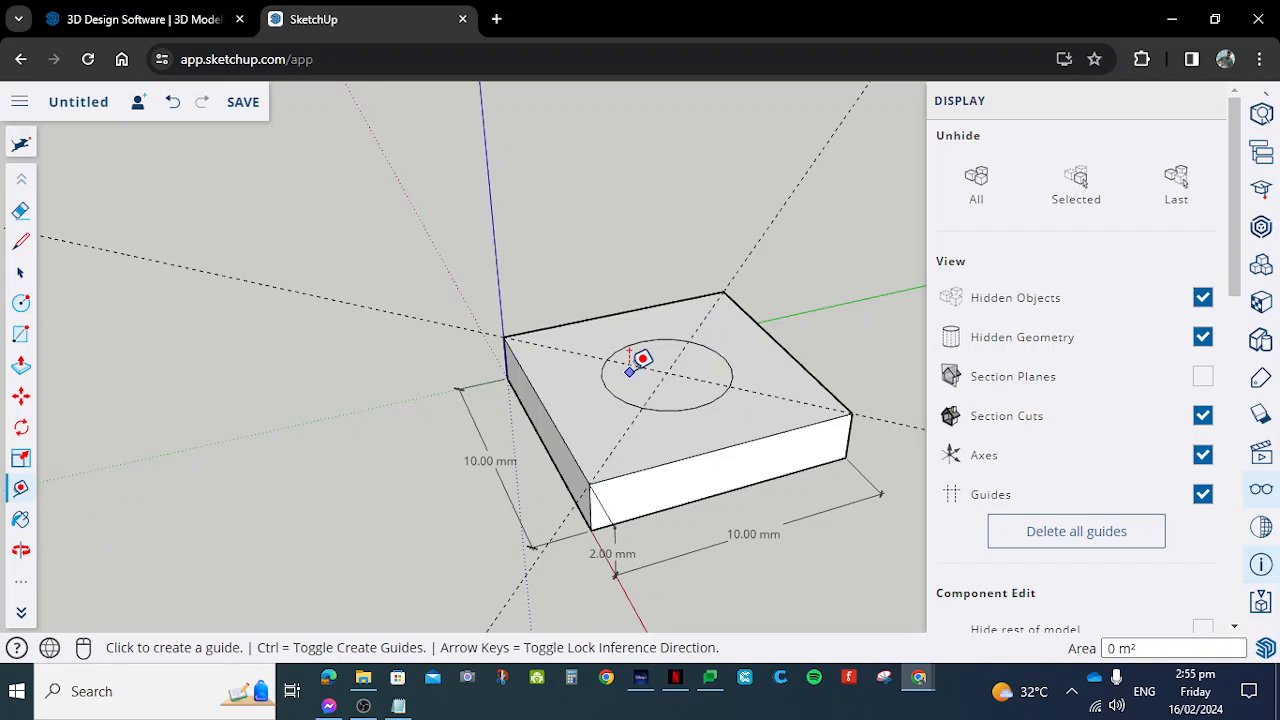
pyautogui.click(666, 373)
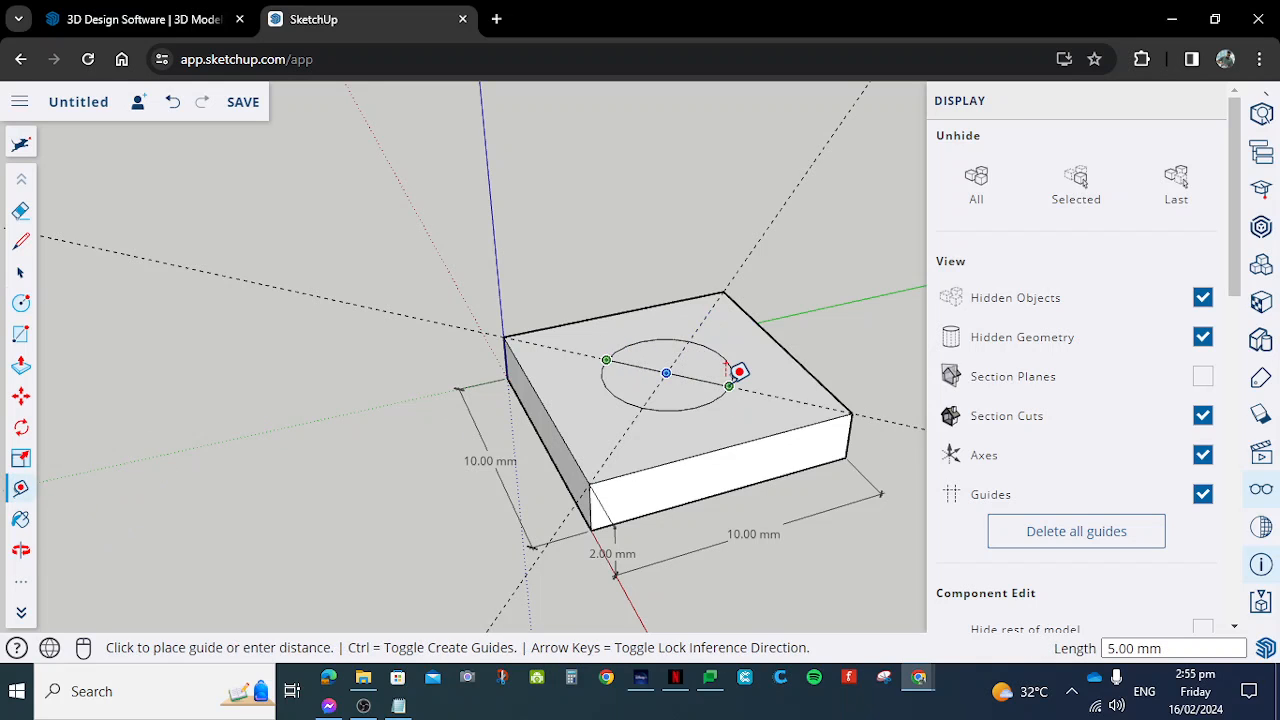
pyautogui.scroll(4, 738, 372)
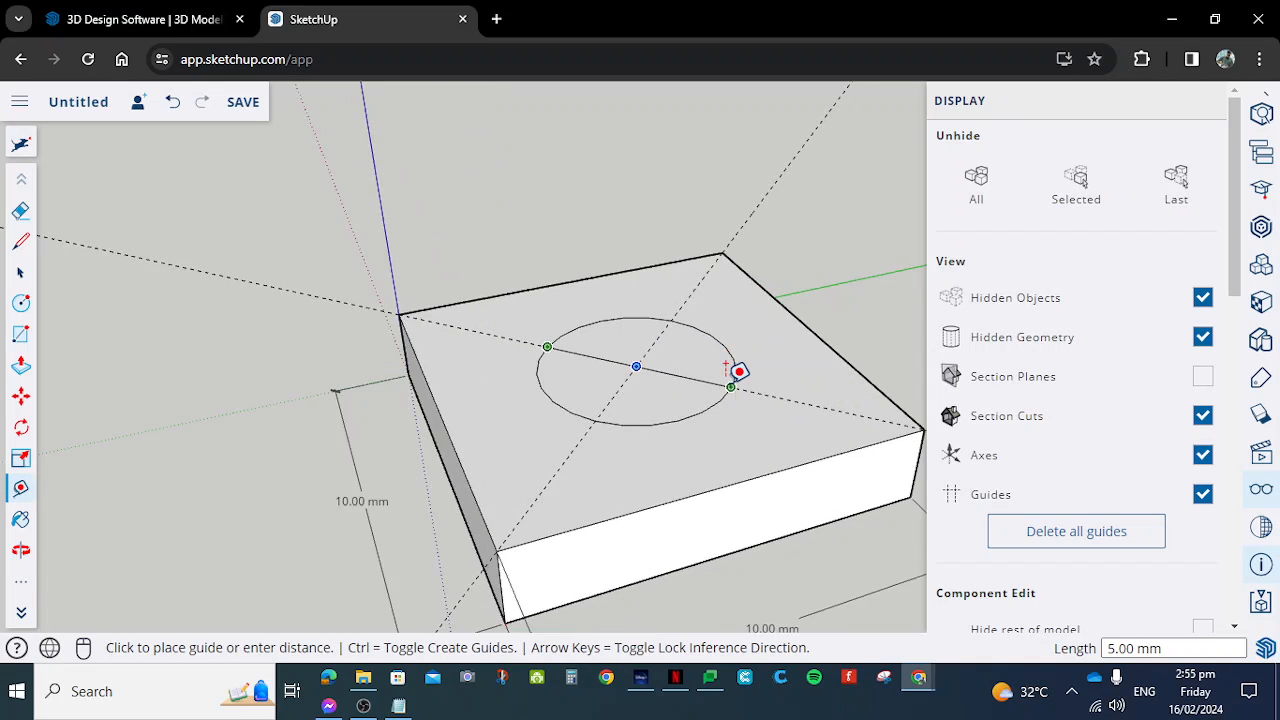
pyautogui.scroll(-2, 739, 380)
pyautogui.click(738, 385)
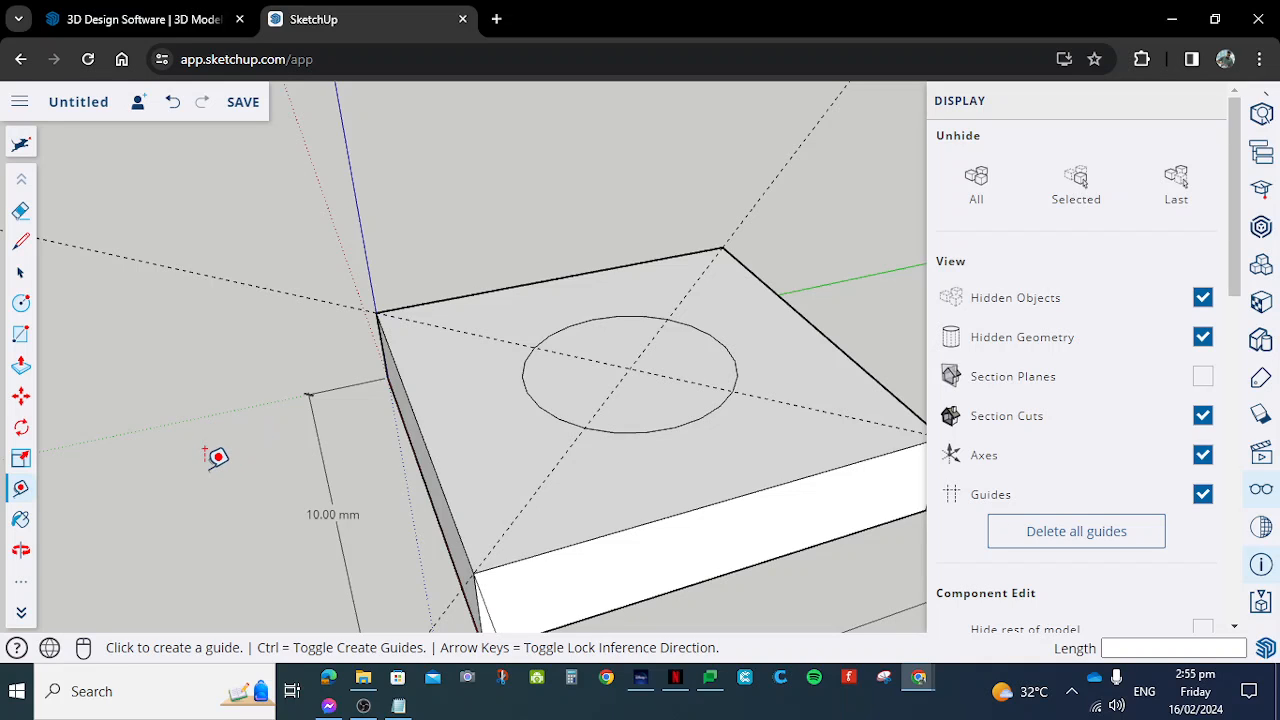
# - Pull the circular face up 10 mm with Push/Pull to form a cylinder on the slab
pyautogui.scroll(-2, 216, 457)
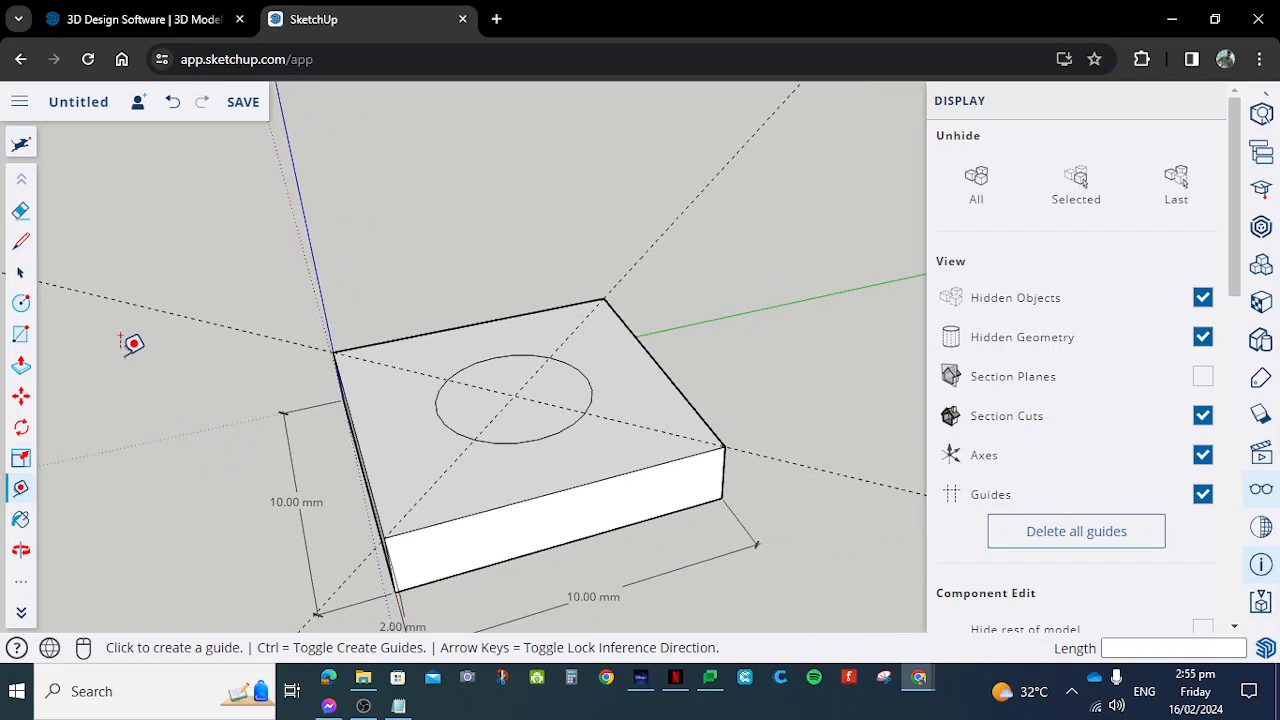
pyautogui.click(21, 368)
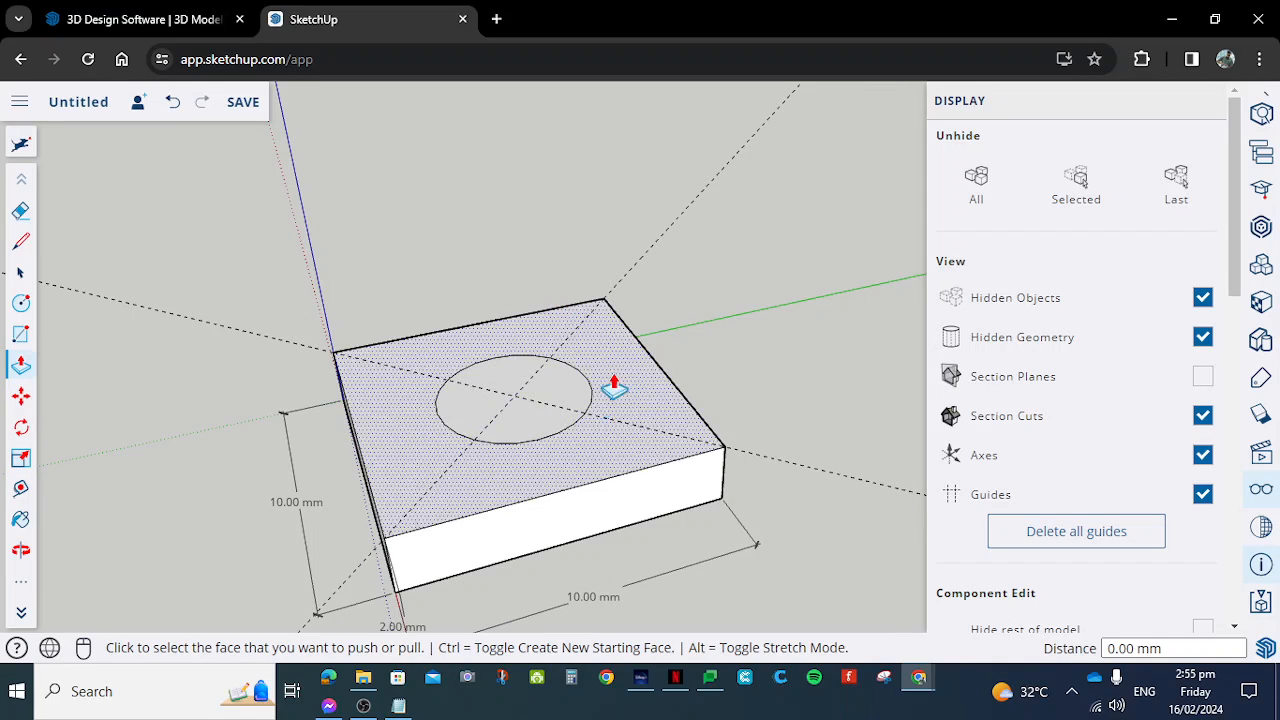
pyautogui.click(535, 420)
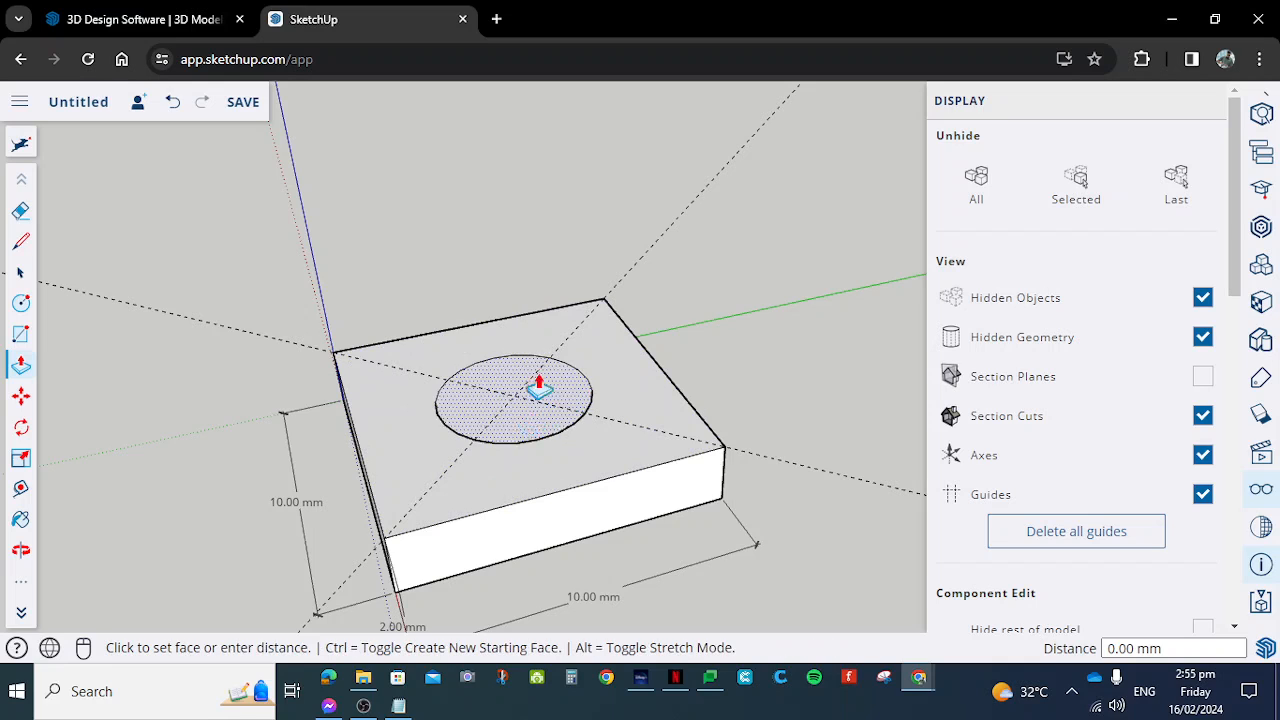
pyautogui.click(527, 243)
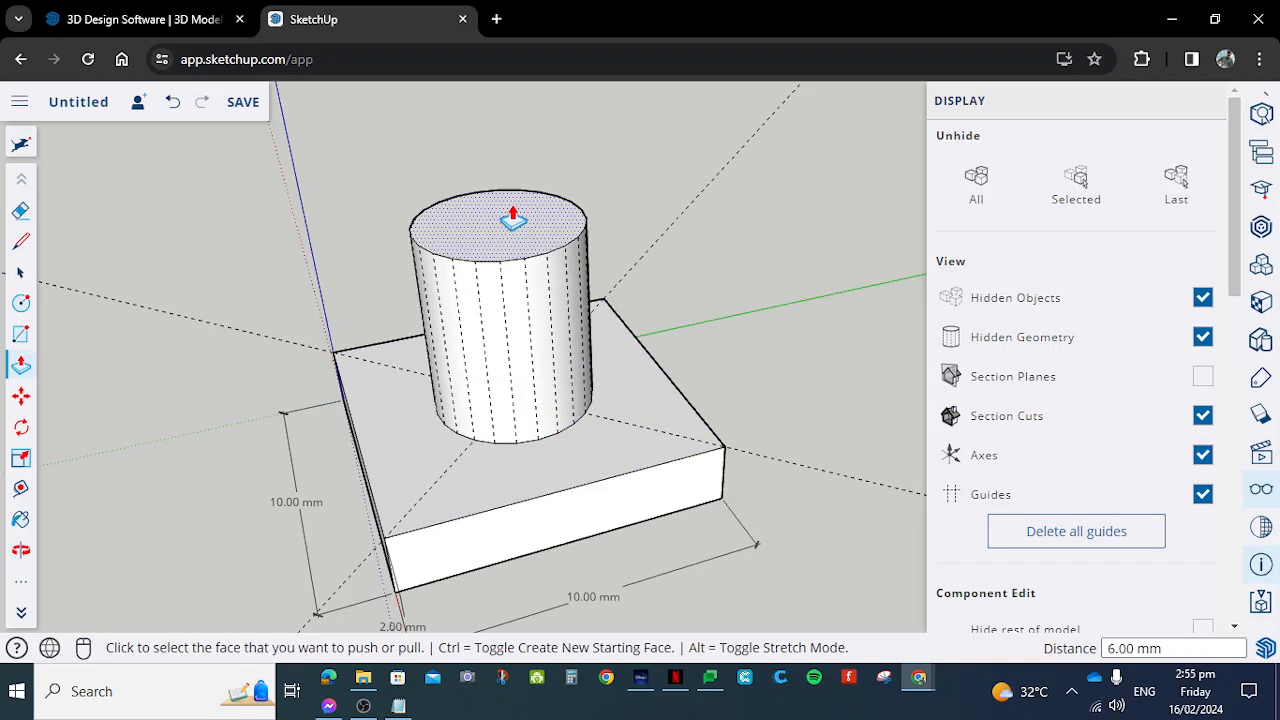
pyautogui.press('Return')
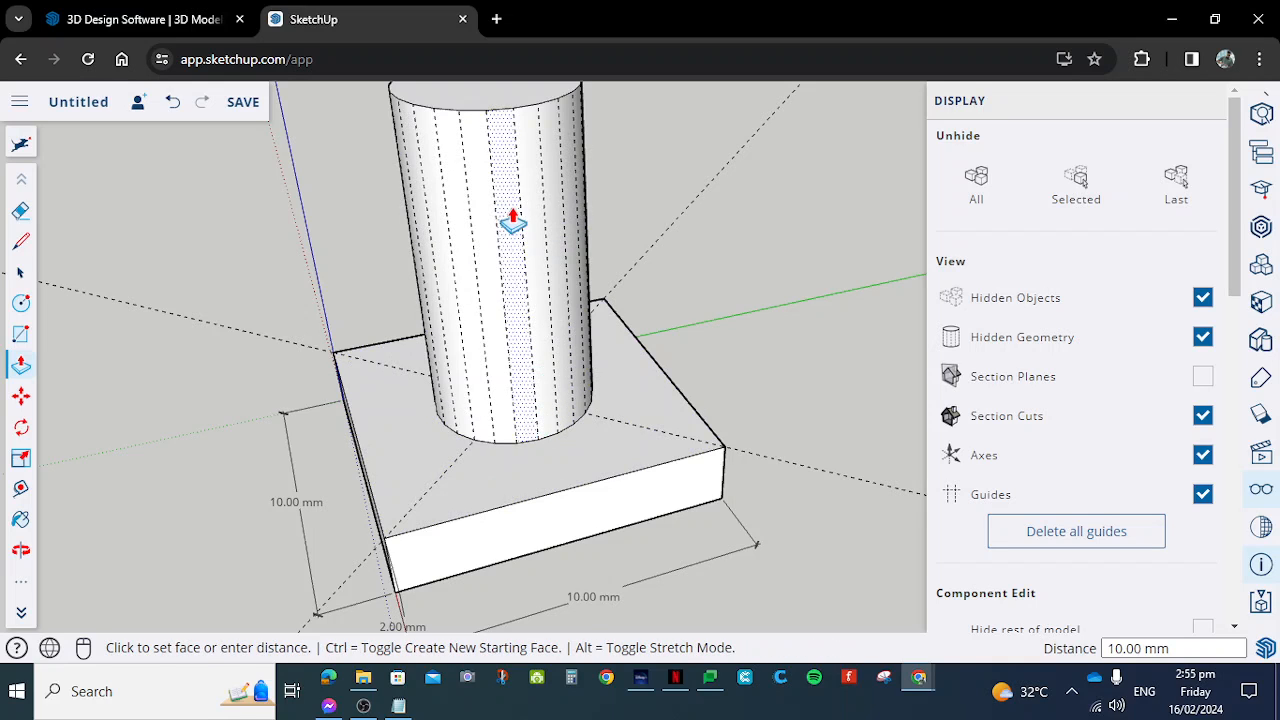
# - Turn off the display of hidden geometry so the cylinder's facet lines are not drawn
pyautogui.scroll(-2, 668, 229)
pyautogui.scroll(1, 624, 175)
pyautogui.scroll(-3, 670, 175)
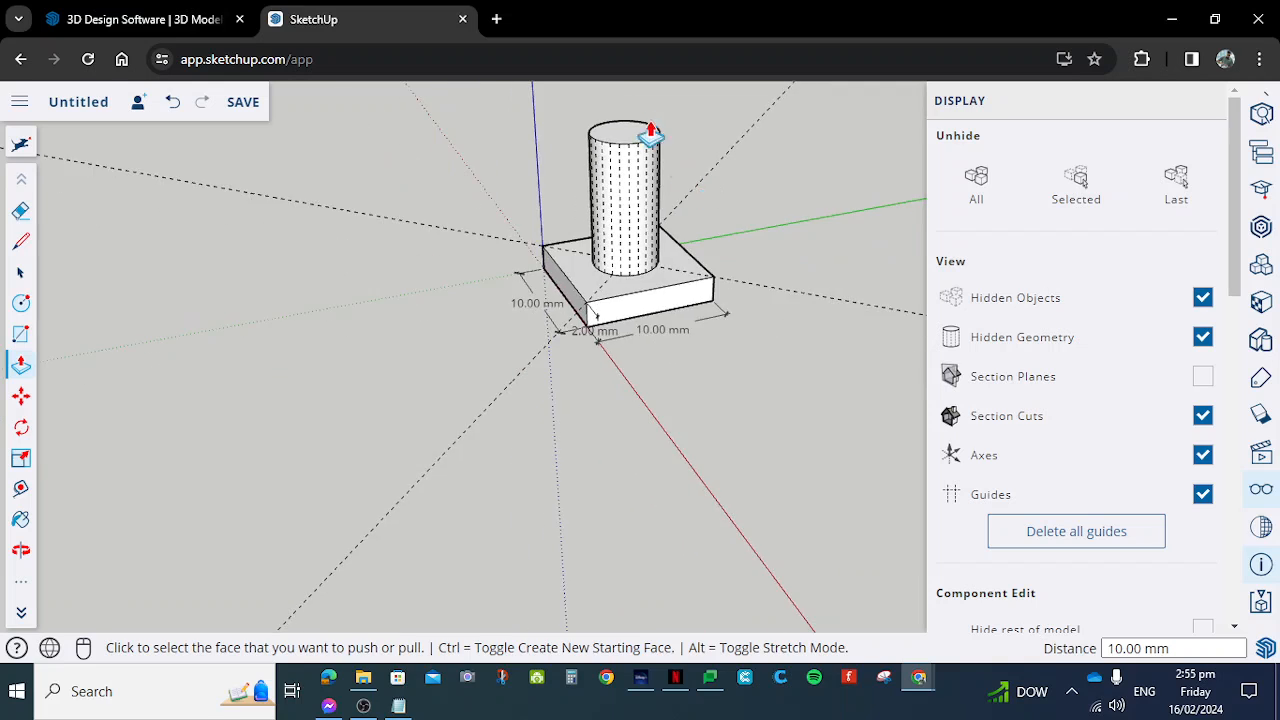
pyautogui.scroll(2, 666, 185)
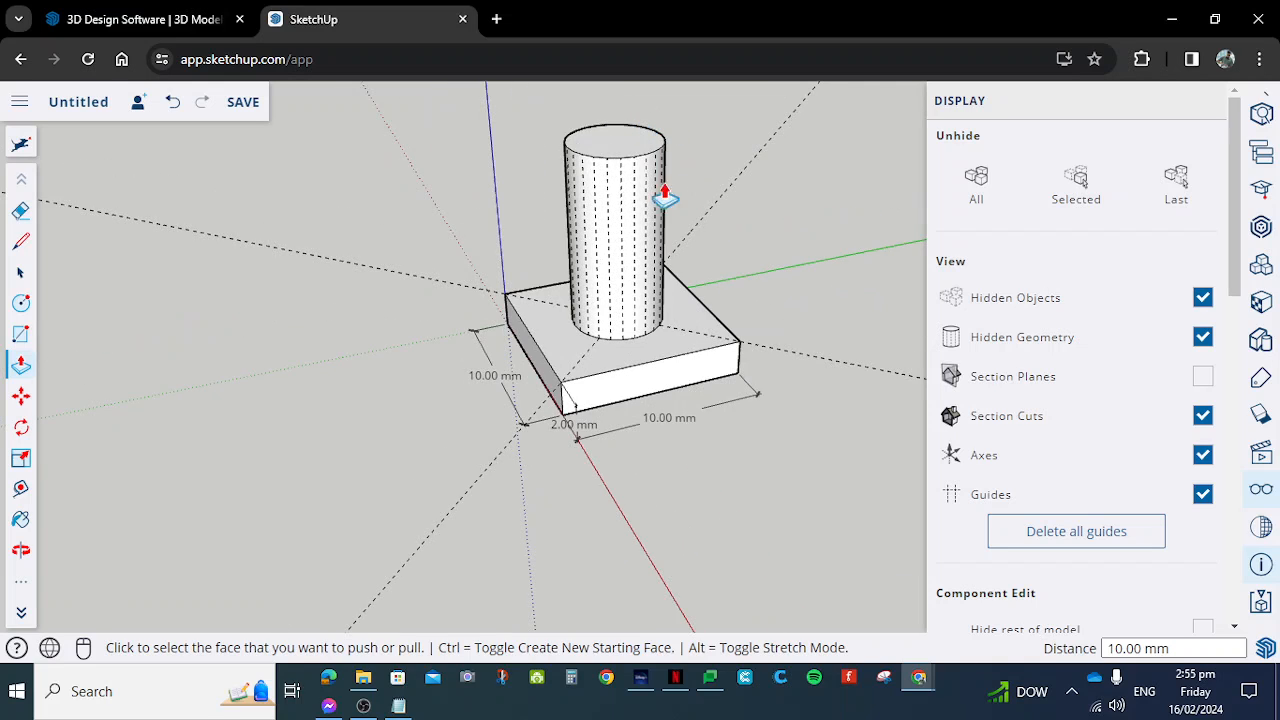
pyautogui.click(1203, 338)
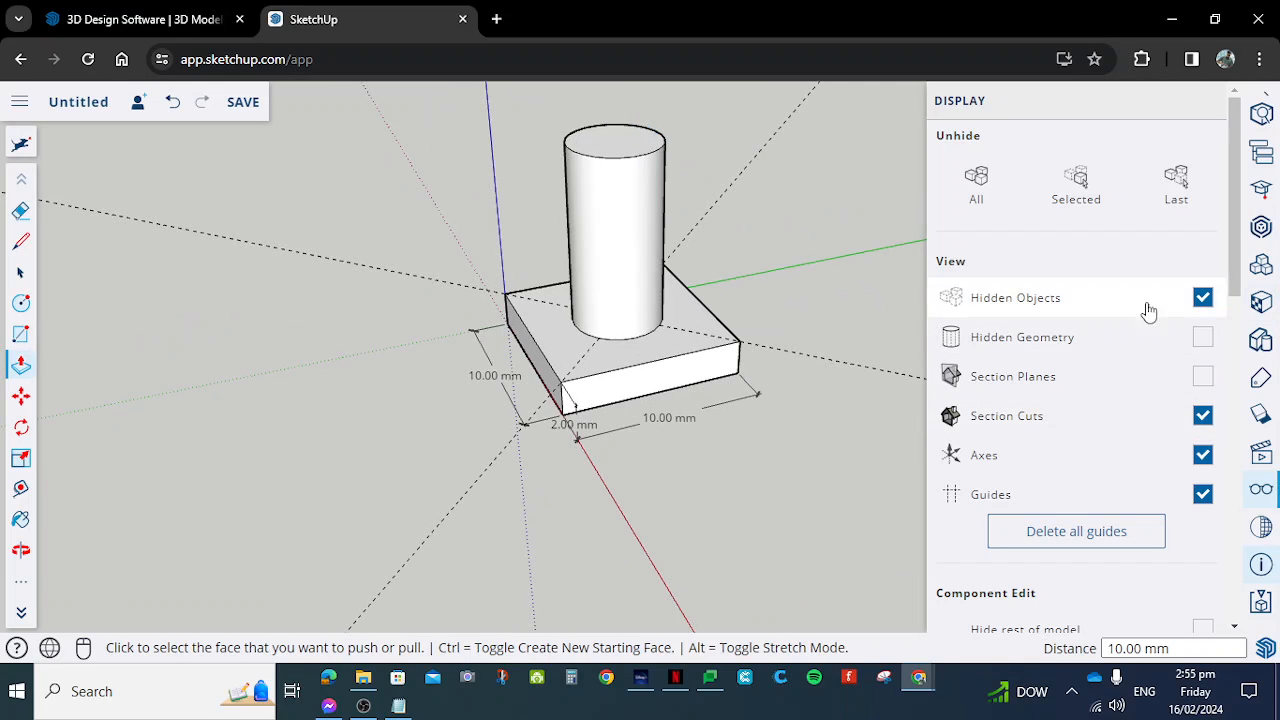
# - Turn off the display of hidden objects in the model view
pyautogui.click(1203, 298)
pyautogui.scroll(-3, 740, 314)
pyautogui.scroll(5, 677, 197)
pyautogui.scroll(-2, 720, 245)
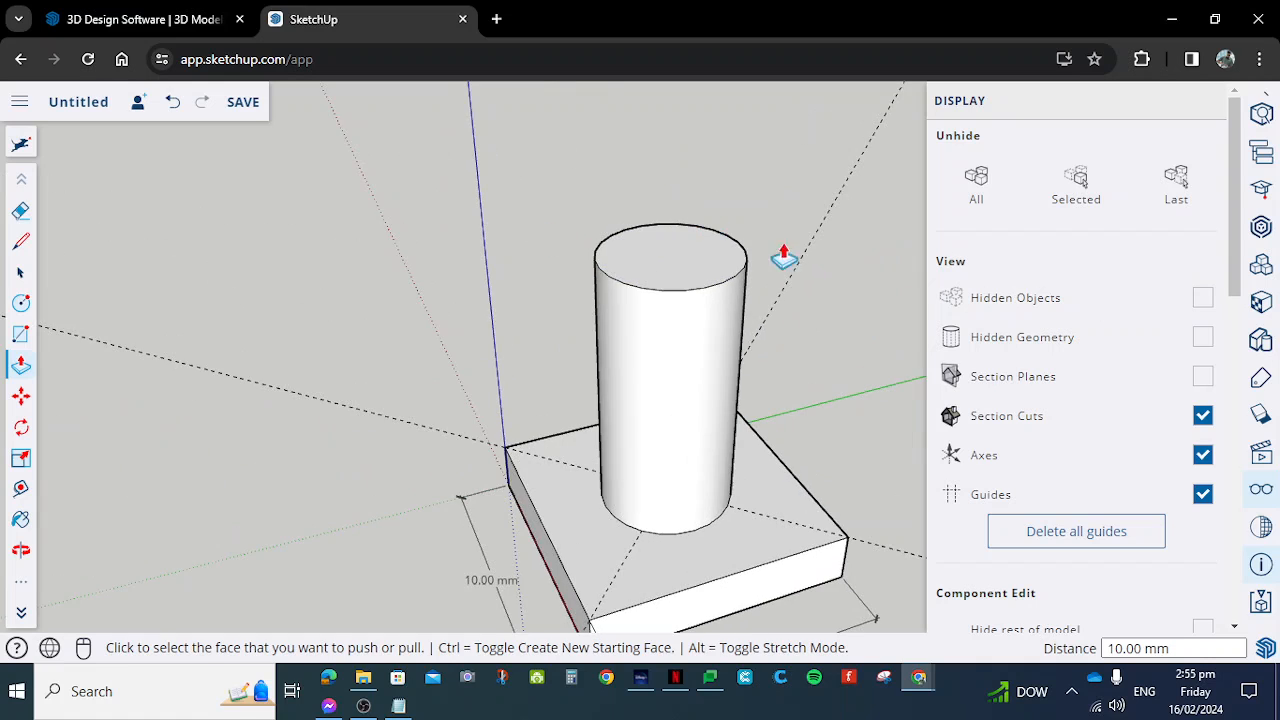
# - Delete all guides from the slab and cylinder model
pyautogui.moveTo(820, 289); pyautogui.dragTo(468, 280, button='middle')
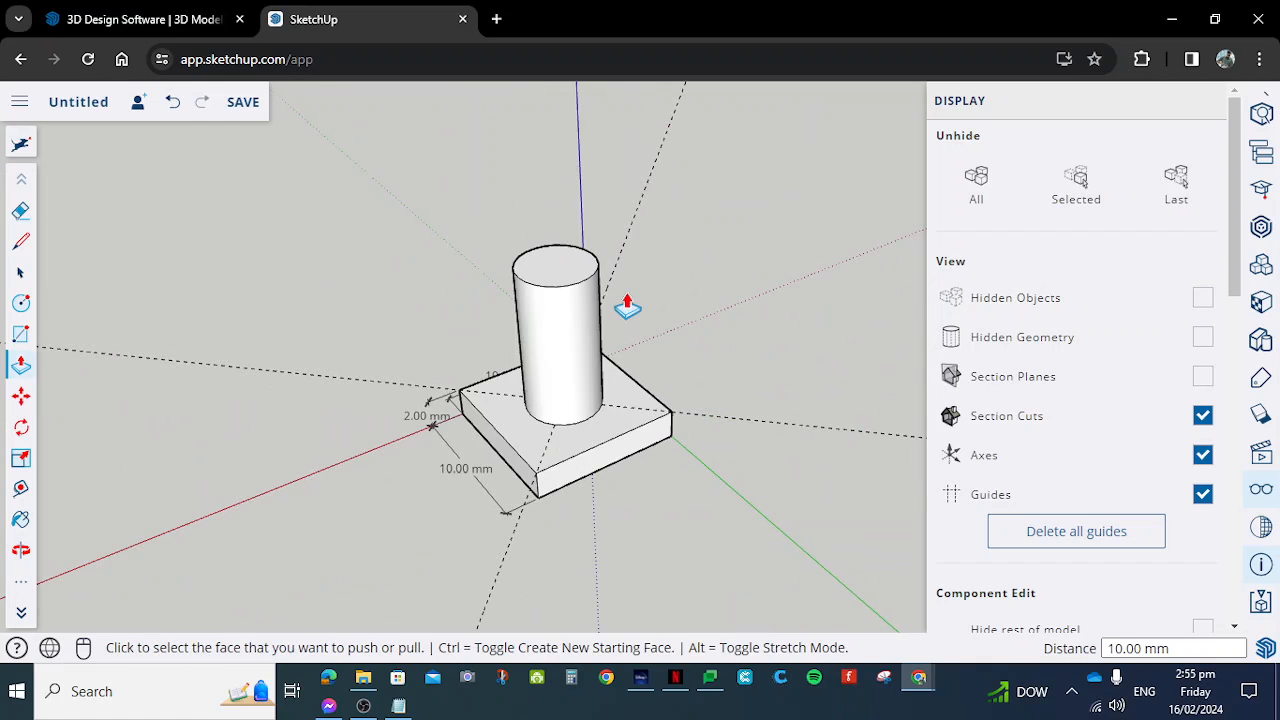
pyautogui.scroll(2, 631, 298)
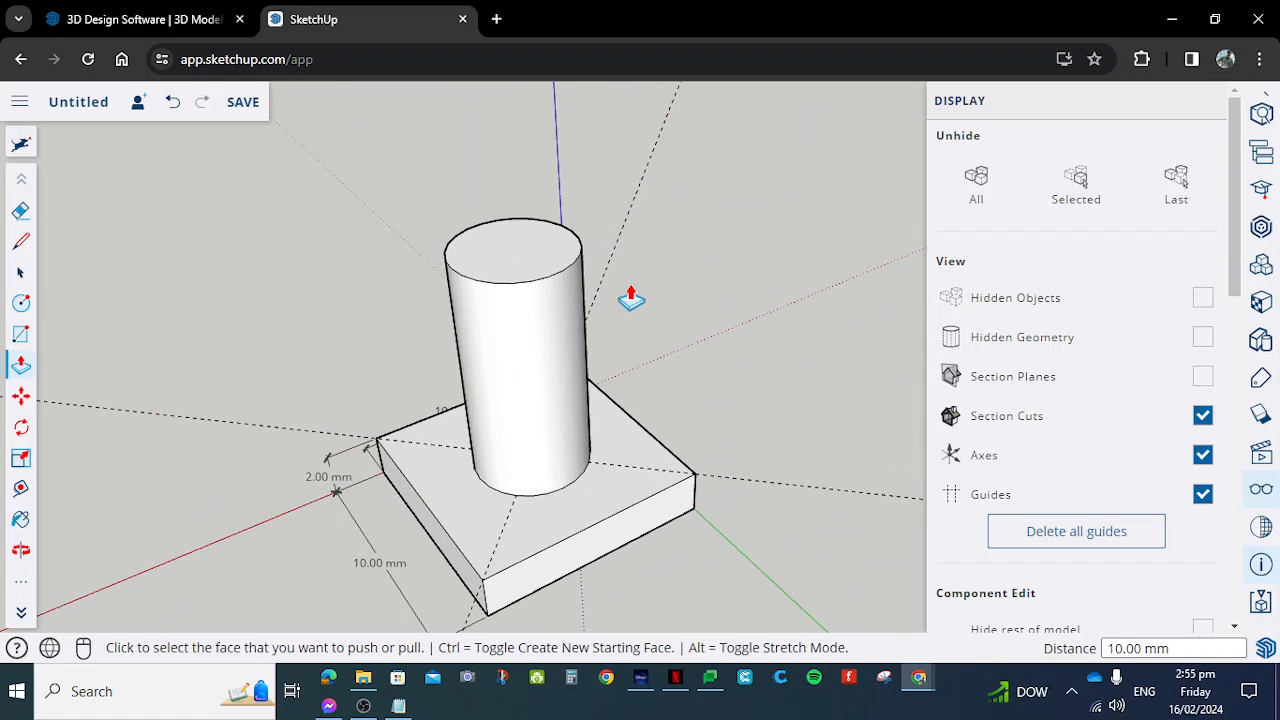
pyautogui.scroll(-3, 514, 314)
pyautogui.moveTo(617, 360)
pyautogui.mouseDown(button='middle')
pyautogui.moveTo(452, 291)
pyautogui.moveTo(449, 334)
pyautogui.mouseUp(button='middle')
pyautogui.scroll(-2, 603, 300)
pyautogui.scroll(2, 625, 297)
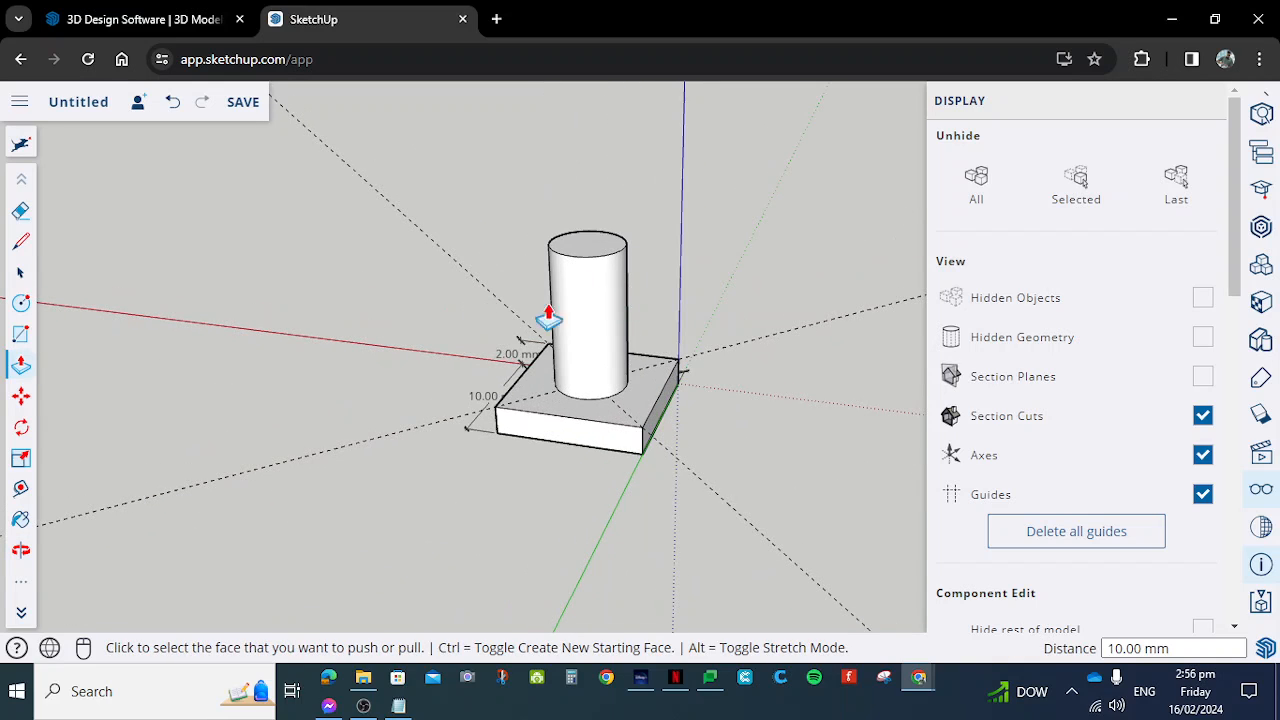
pyautogui.click(1150, 540)
# - Delete the length, width and thickness dimensions attached to the slab
pyautogui.moveTo(397, 311); pyautogui.dragTo(410, 457, button='middle')
pyautogui.scroll(5, 700, 491)
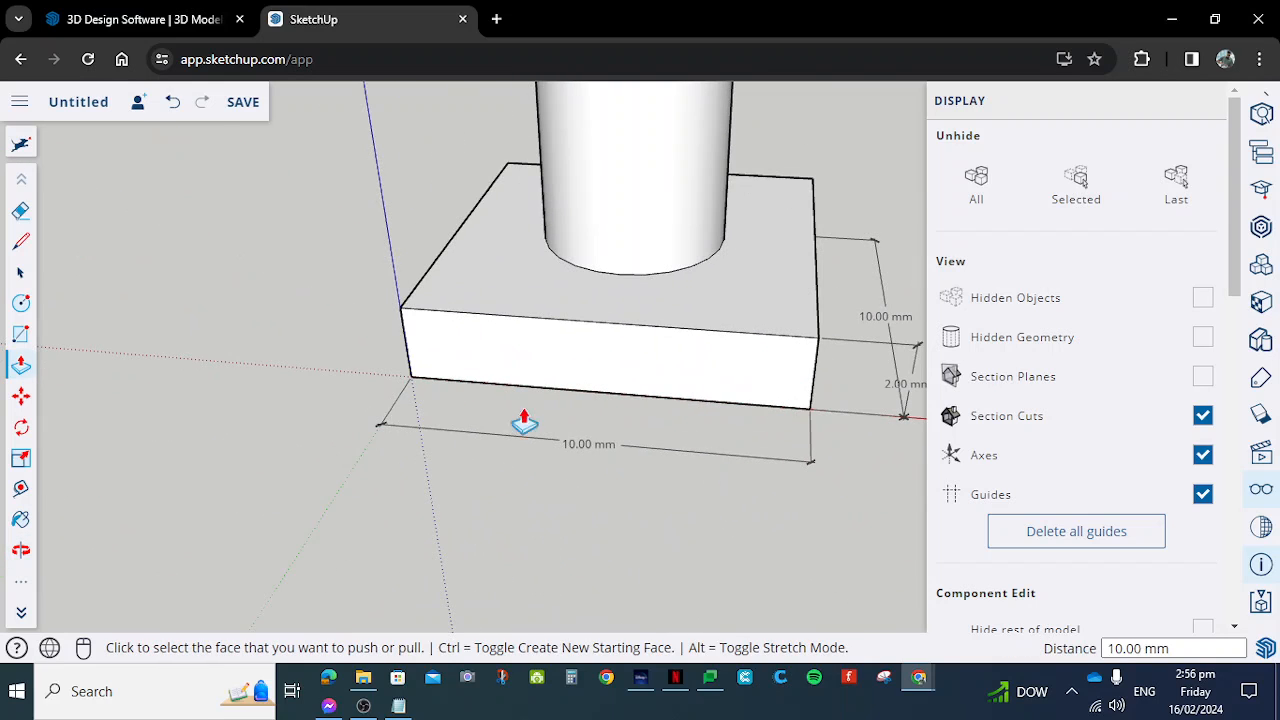
pyautogui.click(21, 272)
pyautogui.click(464, 440)
pyautogui.press('Delete')
pyautogui.moveTo(510, 449); pyautogui.dragTo(724, 331, button='middle')
pyautogui.press('Delete')
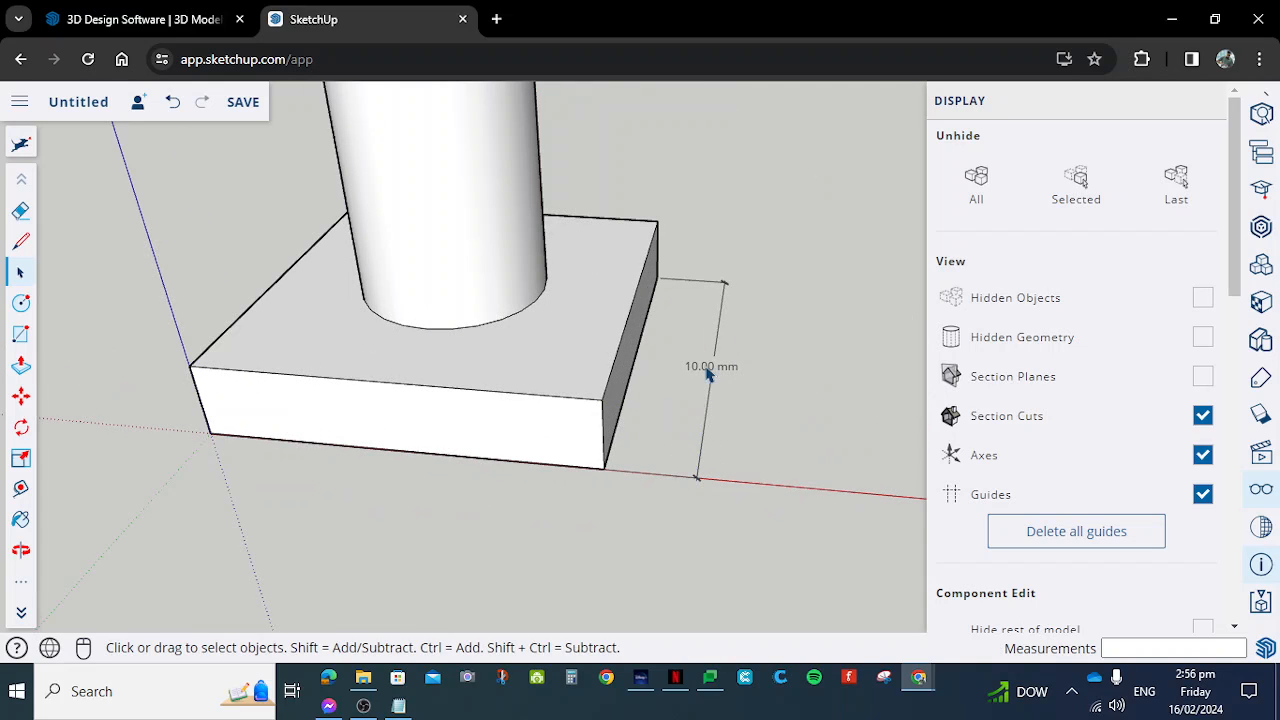
pyautogui.scroll(-3, 731, 417)
pyautogui.moveTo(731, 417); pyautogui.dragTo(703, 300, button='middle')
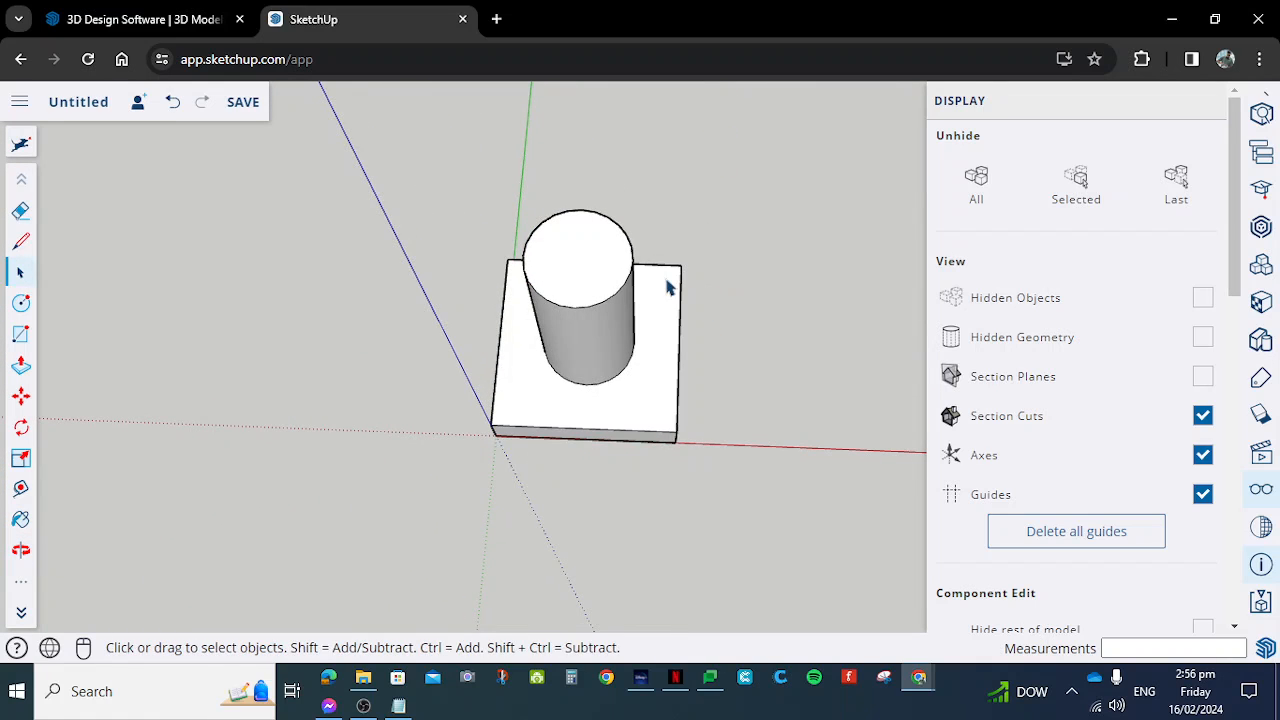
# - Hide the bottom face of the slab to expose the inside of the model
pyautogui.scroll(-3, 757, 366)
pyautogui.moveTo(757, 366); pyautogui.dragTo(395, 377, button='middle')
pyautogui.moveTo(420, 322); pyautogui.dragTo(737, 343, button='middle')
pyautogui.scroll(5, 737, 337)
pyautogui.scroll(-2, 744, 333)
pyautogui.moveTo(706, 497); pyautogui.dragTo(720, 363, button='middle')
pyautogui.click(610, 458)
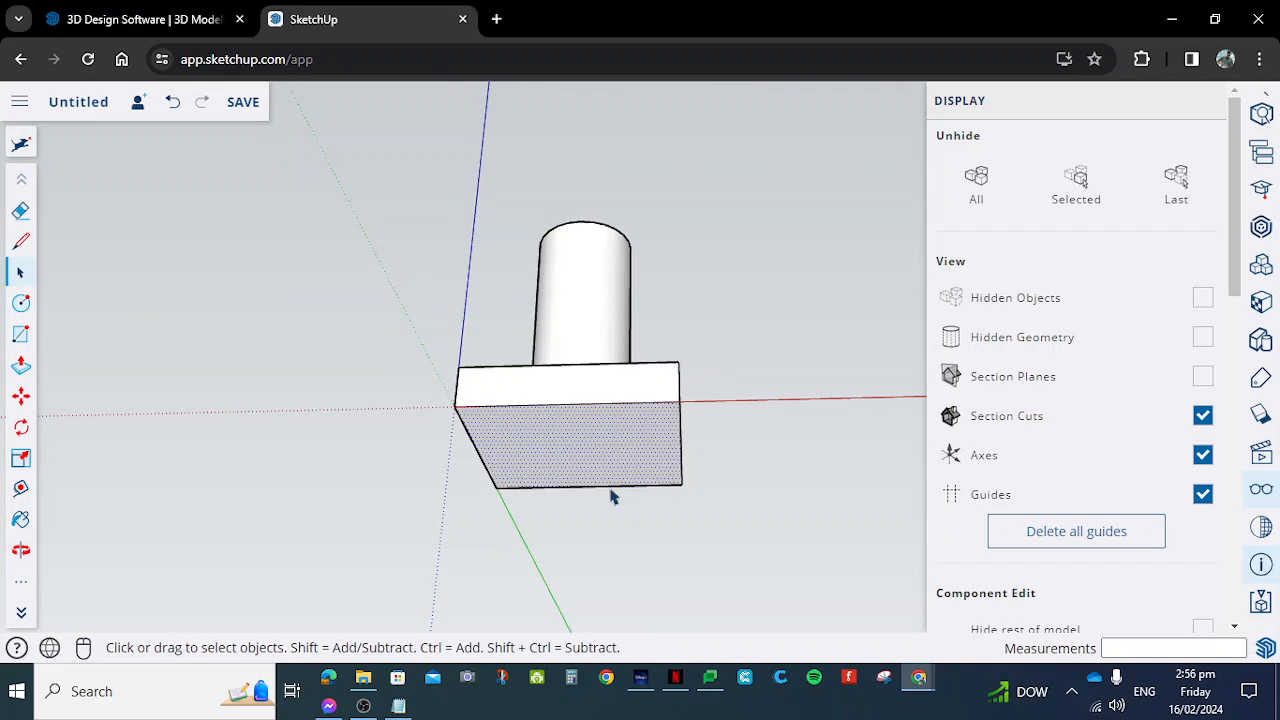
pyautogui.scroll(4, 583, 414)
pyautogui.scroll(-2, 627, 392)
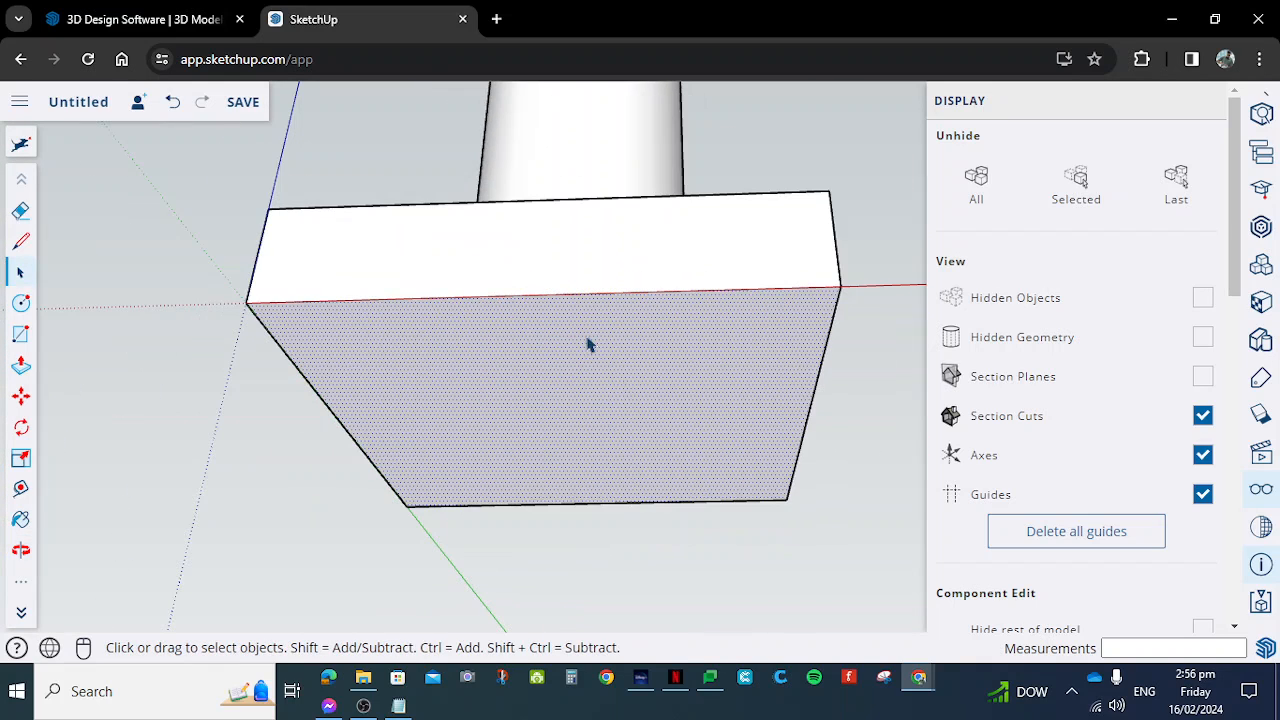
pyautogui.rightClick(617, 343)
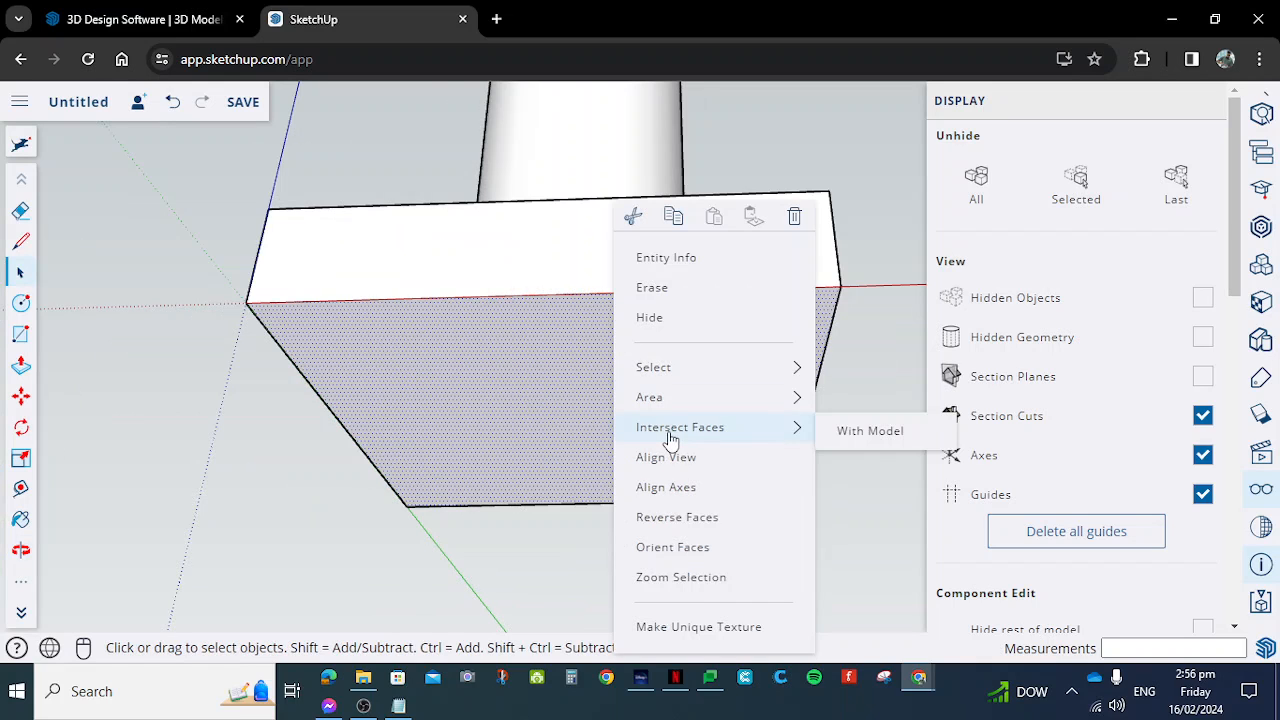
pyautogui.click(711, 317)
# - Close the cylinder's open base with a face by drawing a line across its circular rim, and erase that line
pyautogui.moveTo(662, 447); pyautogui.dragTo(607, 255, button='middle')
pyautogui.moveTo(575, 452)
pyautogui.mouseDown(button='middle')
pyautogui.moveTo(637, 328)
pyautogui.moveTo(554, 446)
pyautogui.moveTo(637, 277)
pyautogui.moveTo(563, 383)
pyautogui.moveTo(577, 458)
pyautogui.mouseUp(button='middle')
pyautogui.moveTo(647, 402); pyautogui.dragTo(462, 393, button='middle')
pyautogui.scroll(4, 520, 254)
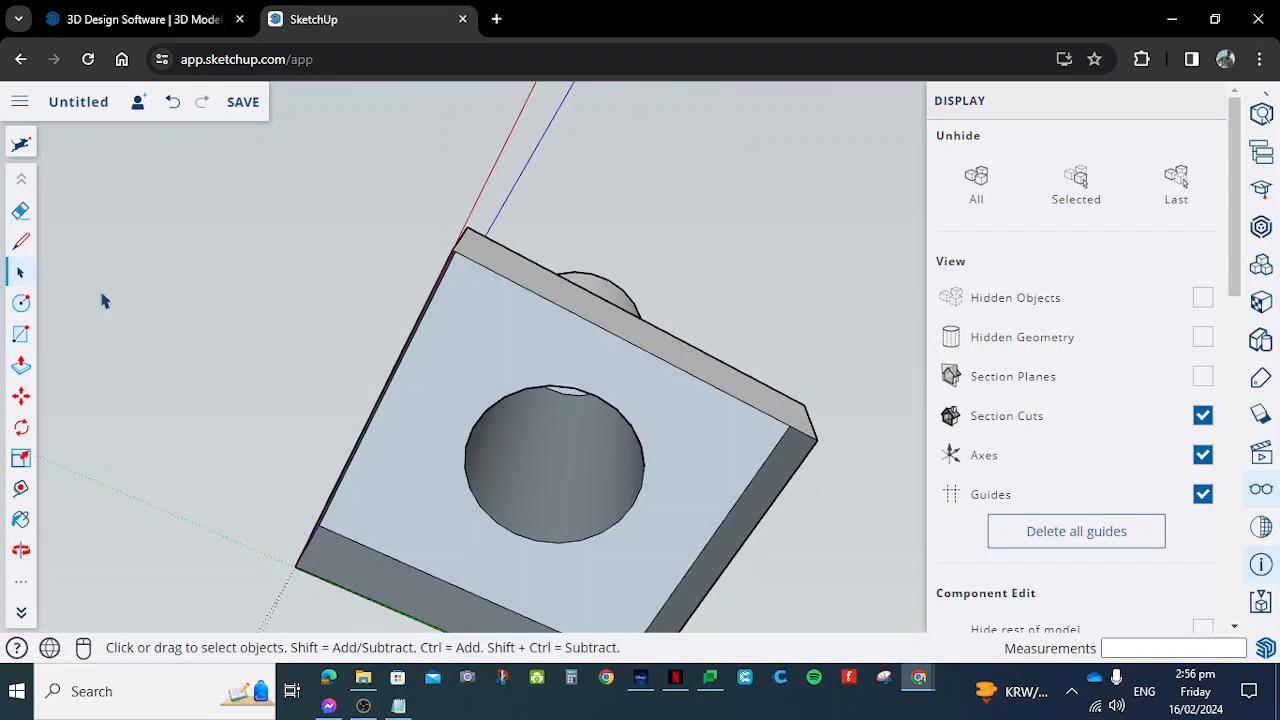
pyautogui.click(22, 246)
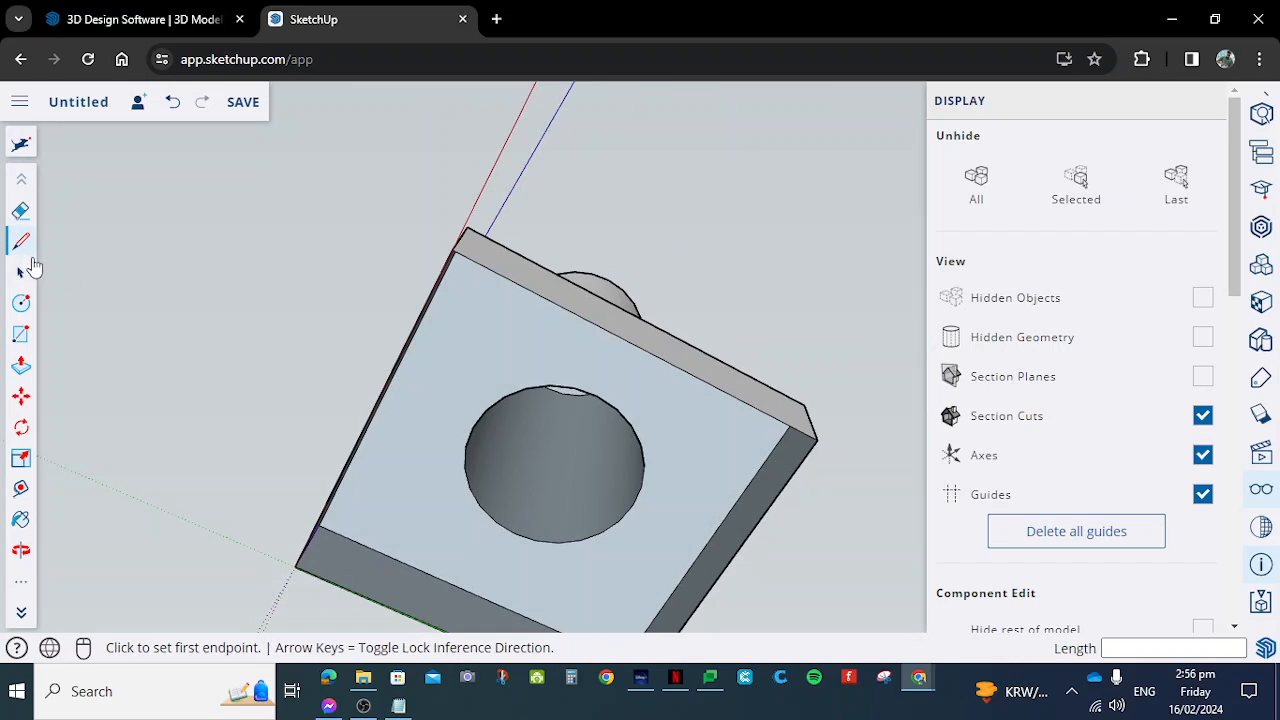
pyautogui.click(485, 410)
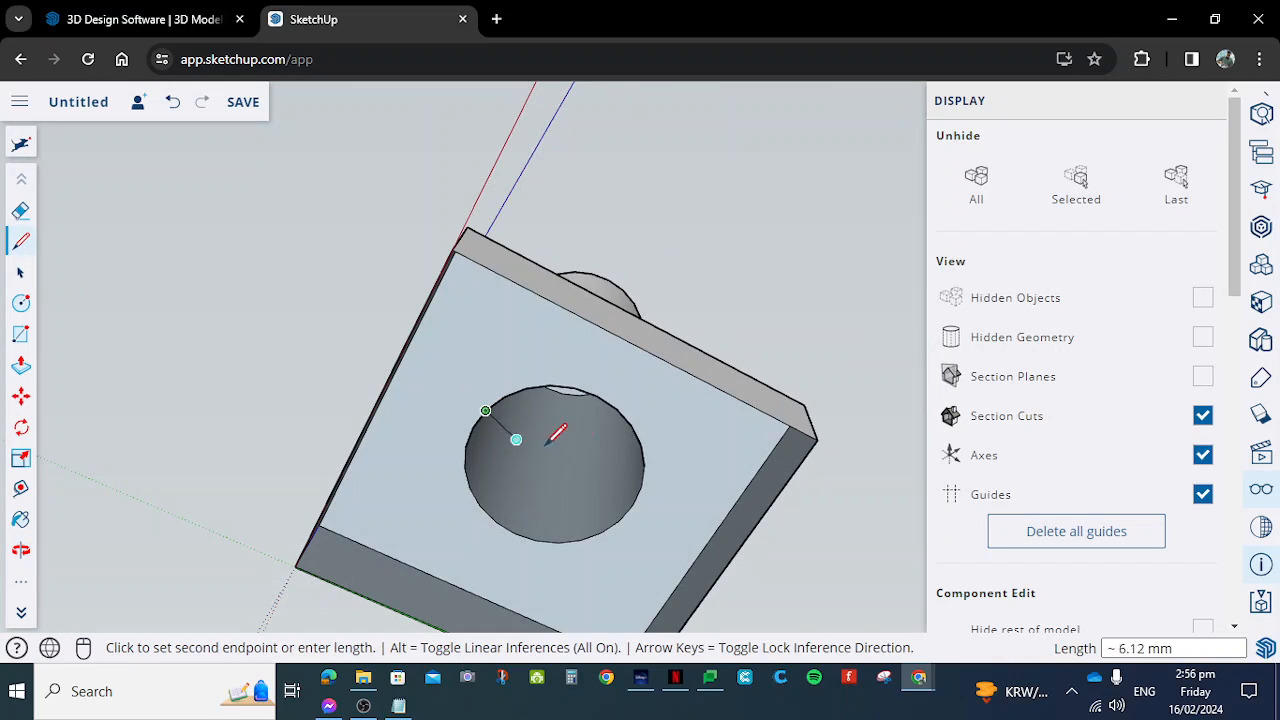
pyautogui.click(643, 466)
pyautogui.click(21, 272)
pyautogui.click(519, 424)
pyautogui.press('Delete')
# - Delete the circular face that closes the base of the cylinder
pyautogui.moveTo(580, 374); pyautogui.dragTo(474, 493, button='middle')
pyautogui.click(573, 524)
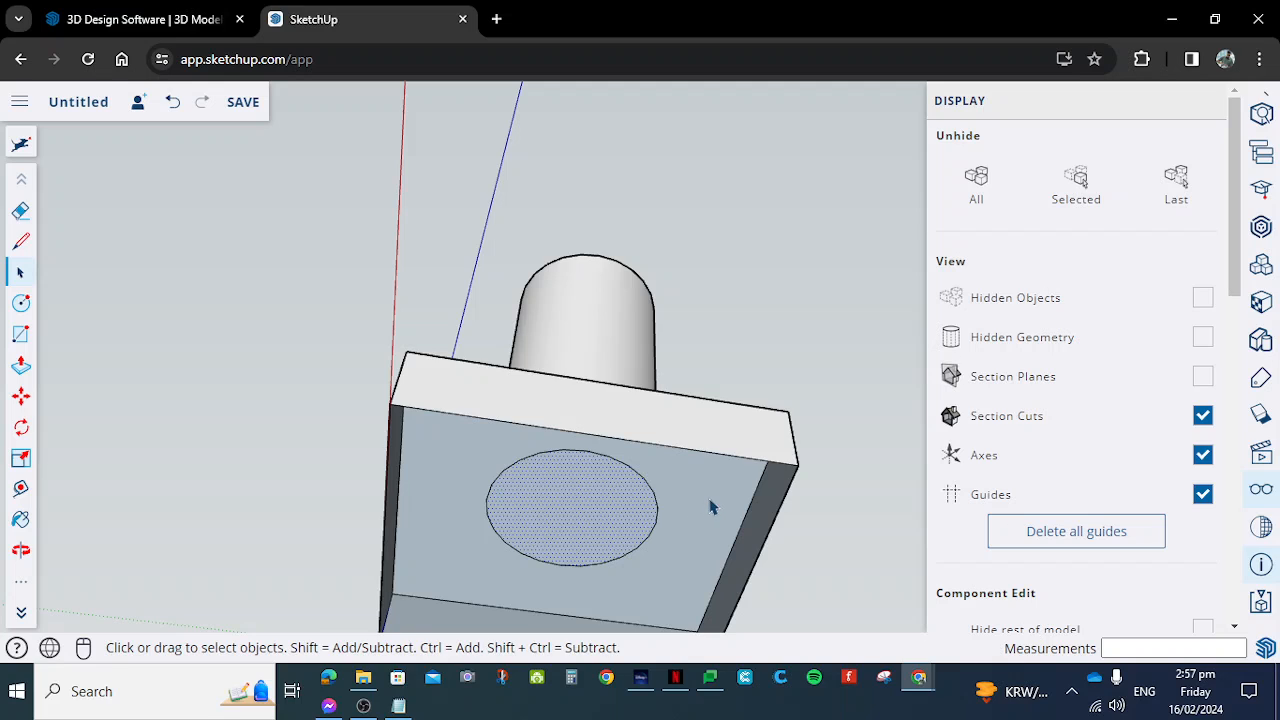
pyautogui.scroll(3, 714, 507)
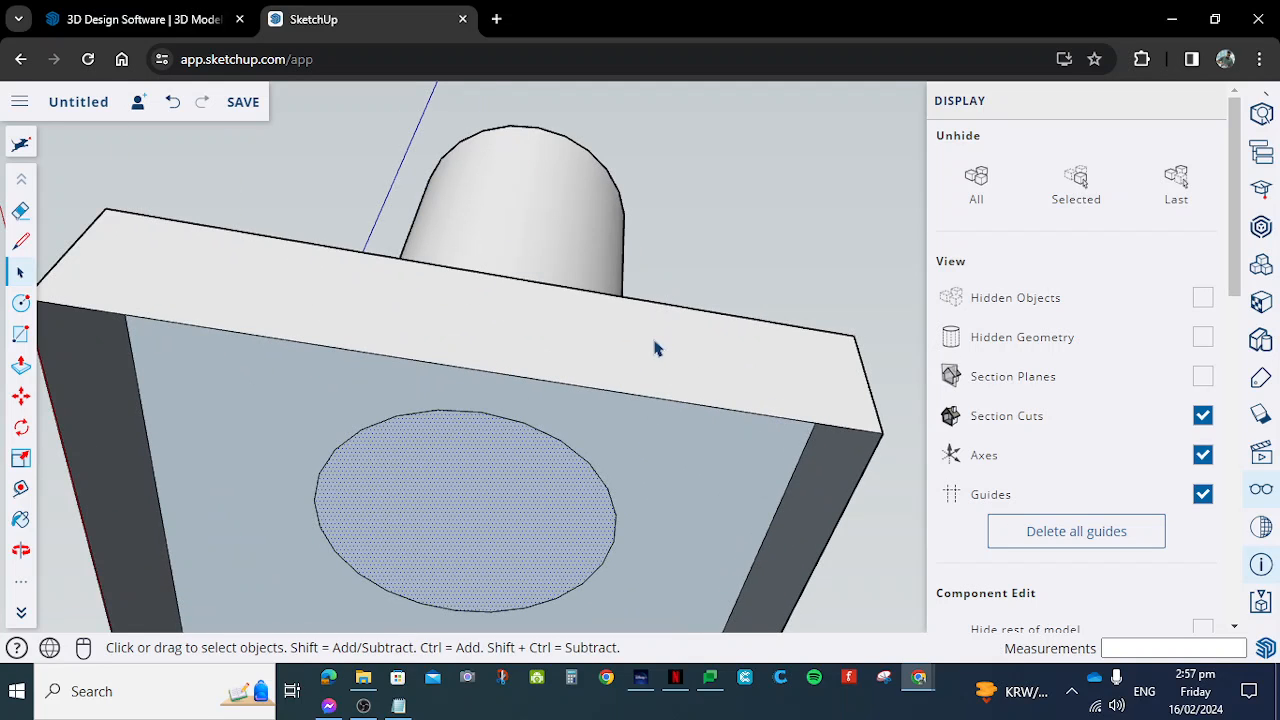
pyautogui.scroll(-1, 641, 358)
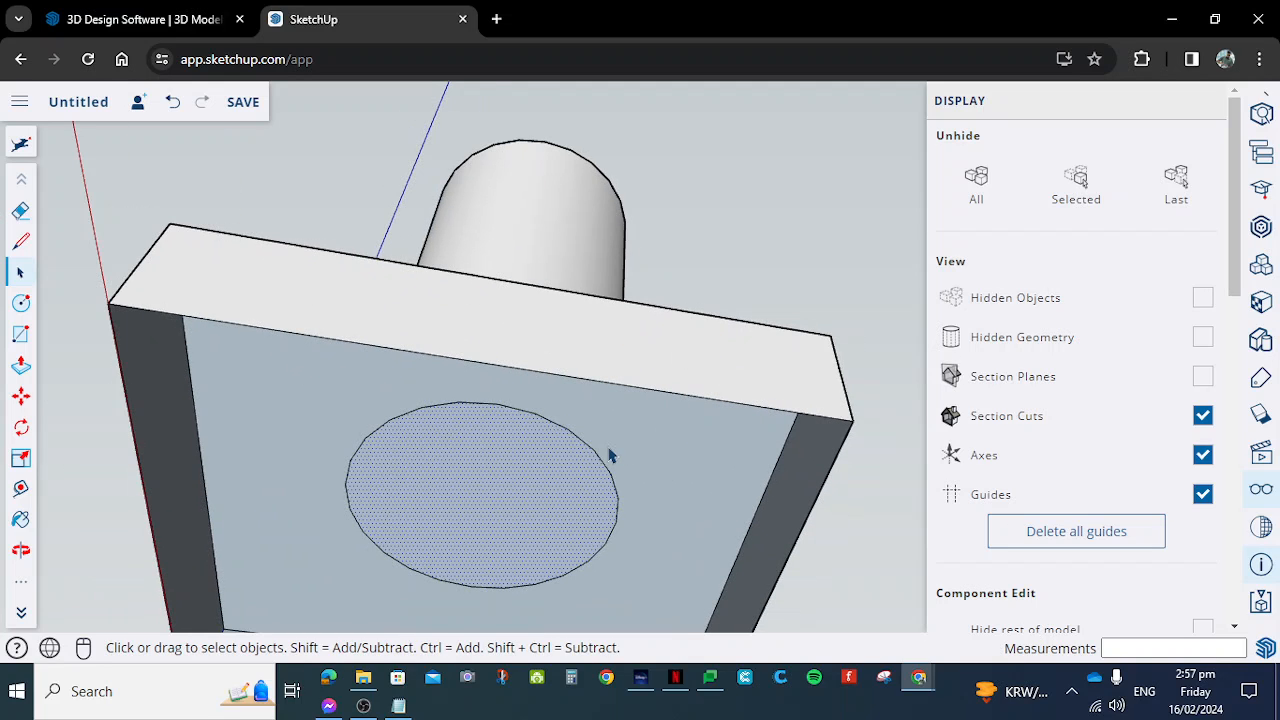
pyautogui.scroll(2, 672, 511)
pyautogui.scroll(-4, 680, 494)
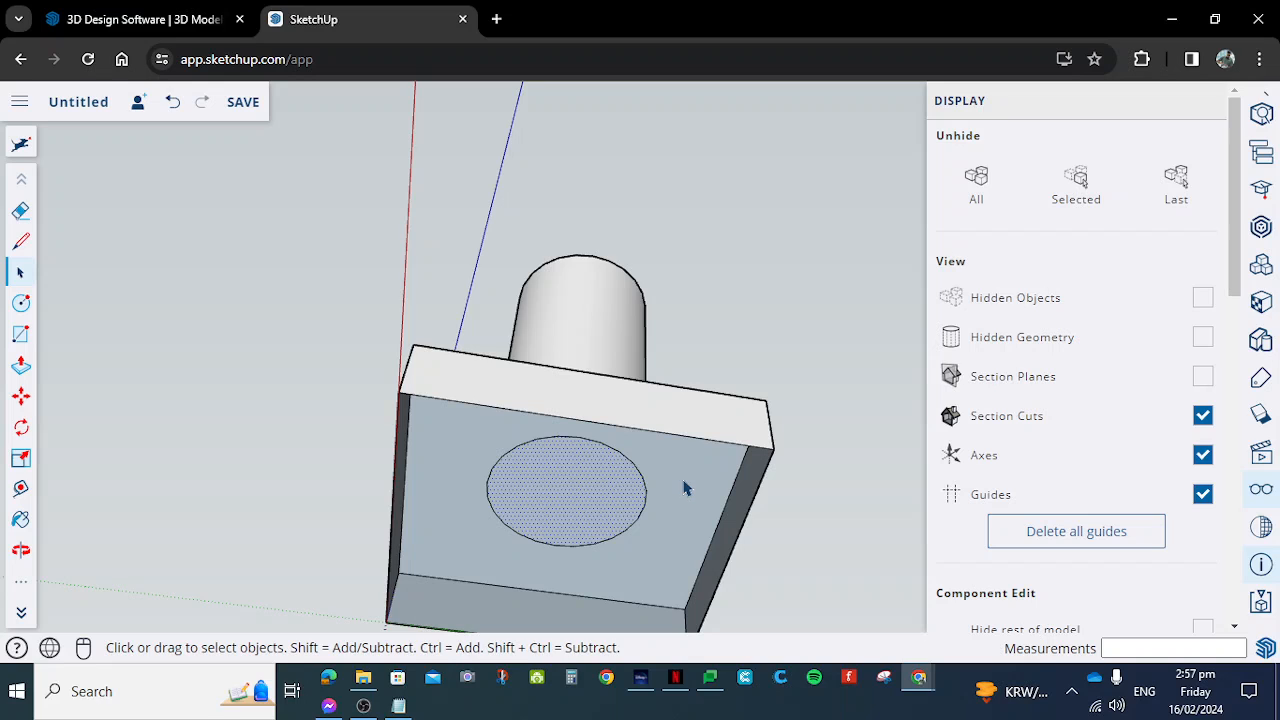
pyautogui.press('Delete')
# - Hide the curved side face of the cylinder
pyautogui.scroll(-5, 611, 523)
pyautogui.moveTo(637, 526); pyautogui.dragTo(614, 543, button='middle')
pyautogui.click(666, 455)
pyautogui.rightClick(662, 443)
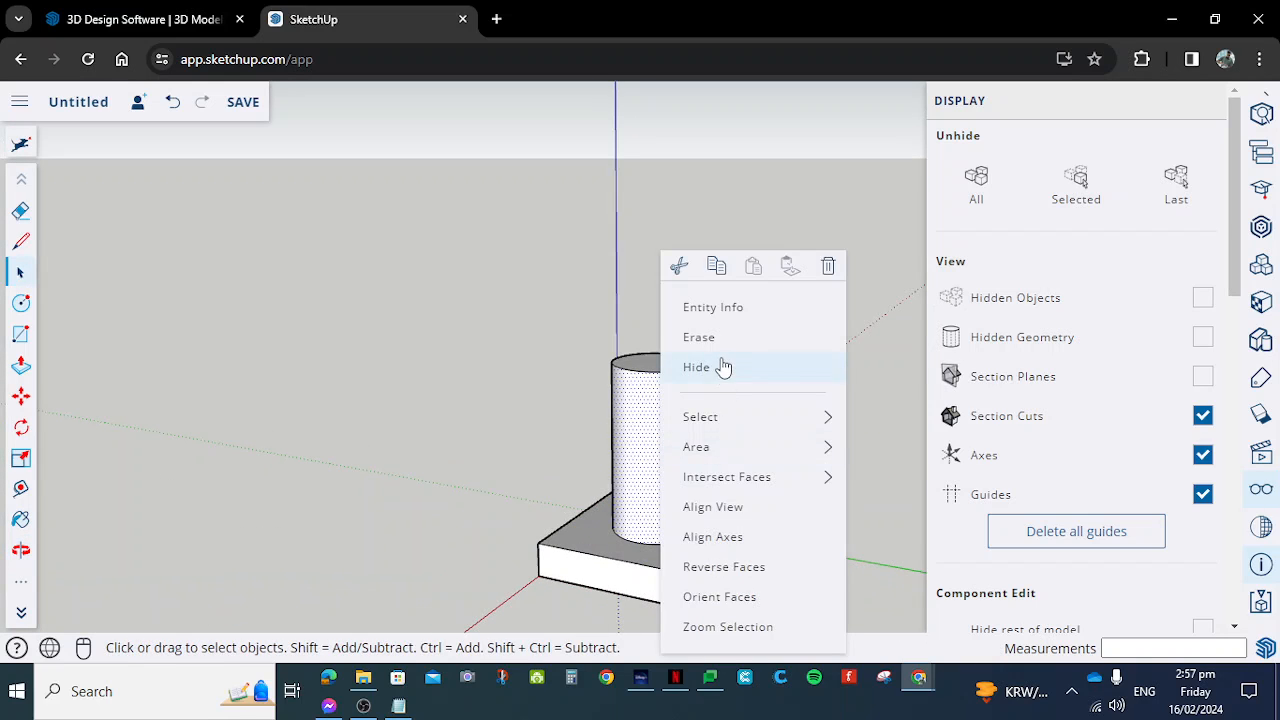
pyautogui.click(723, 366)
pyautogui.moveTo(694, 471); pyautogui.dragTo(655, 547, button='middle')
pyautogui.scroll(4, 670, 530)
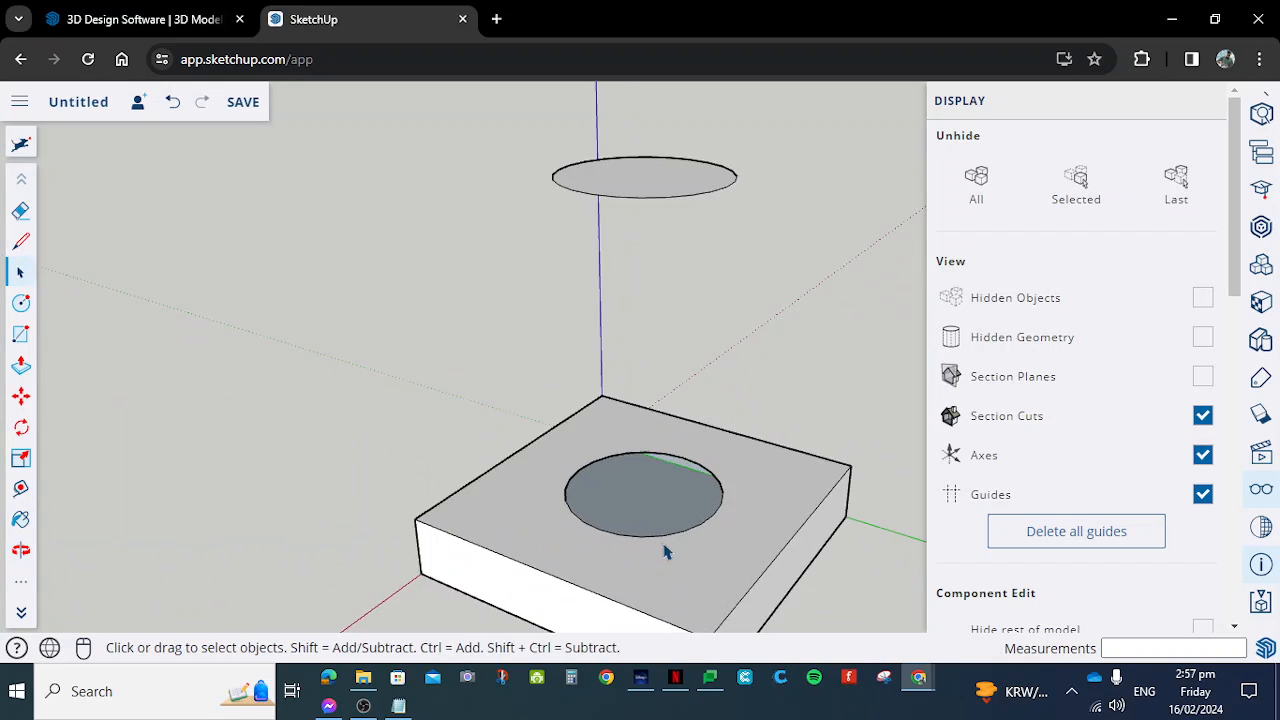
# - Unhide all hidden faces of the slab and cylinder
pyautogui.scroll(-3, 654, 500)
pyautogui.moveTo(663, 486); pyautogui.dragTo(574, 491, button='middle')
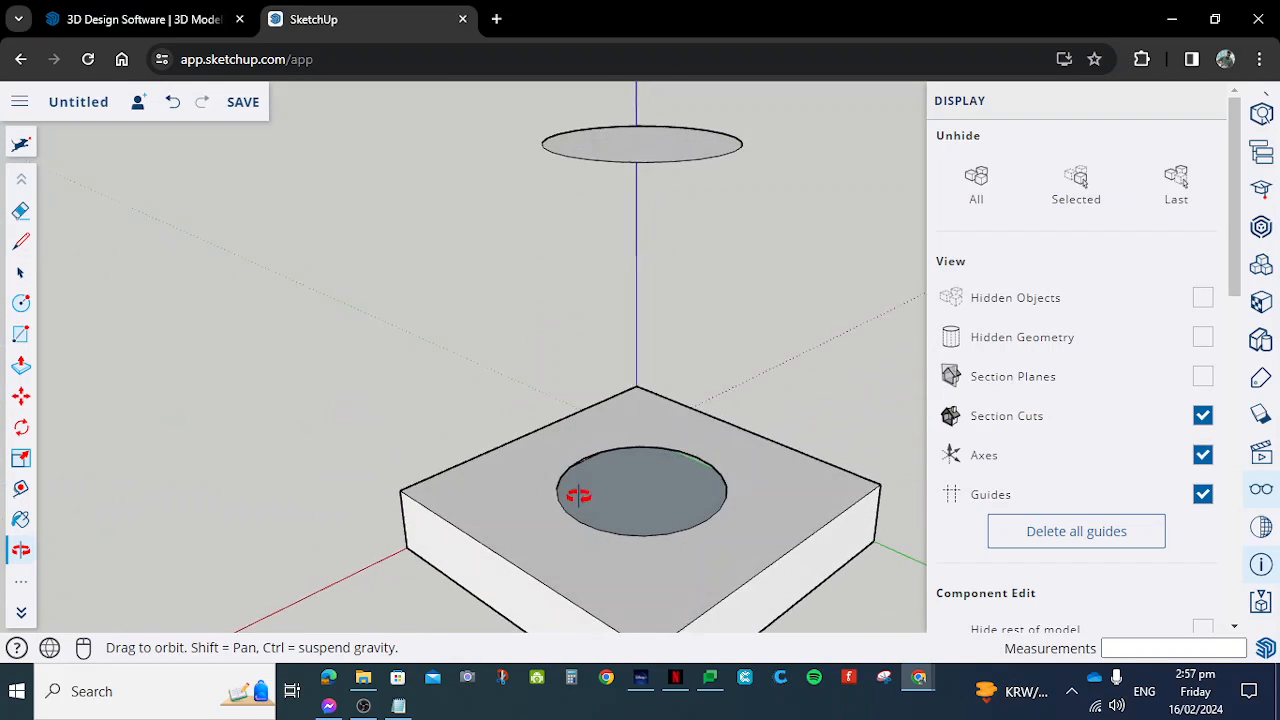
pyautogui.click(980, 193)
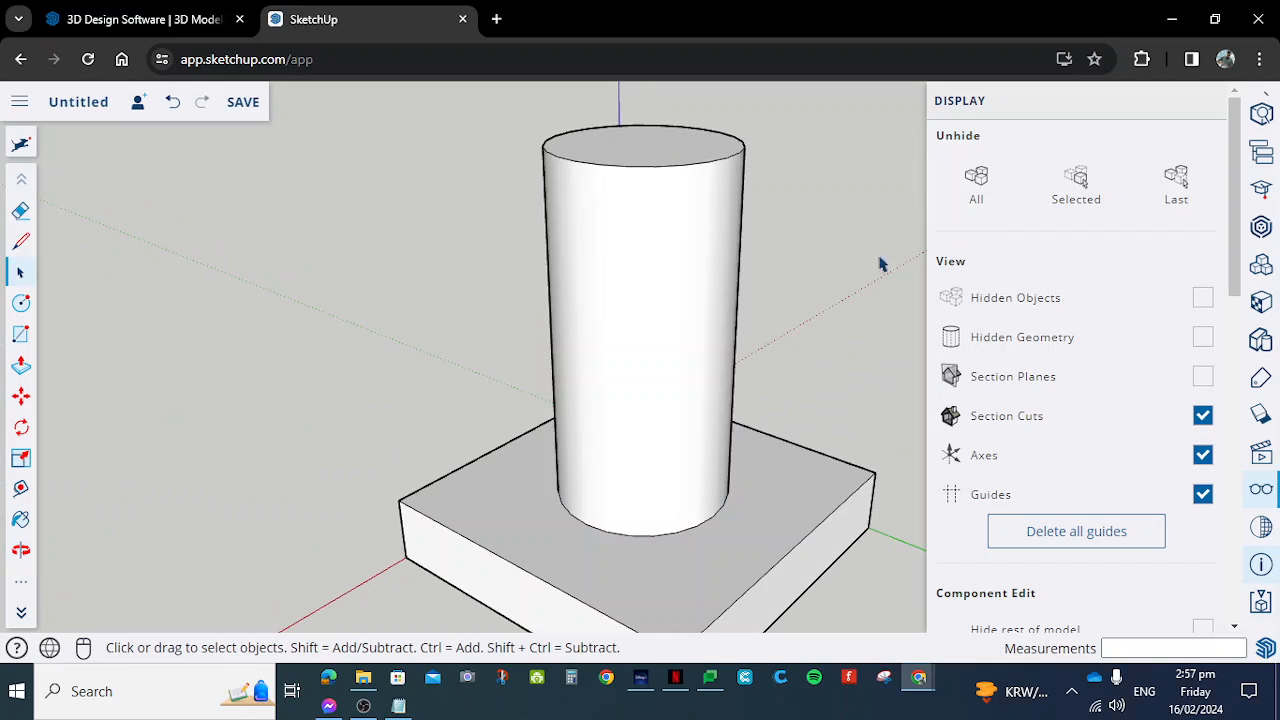
pyautogui.scroll(-5, 783, 289)
pyautogui.moveTo(383, 214); pyautogui.dragTo(423, 230, button='middle')
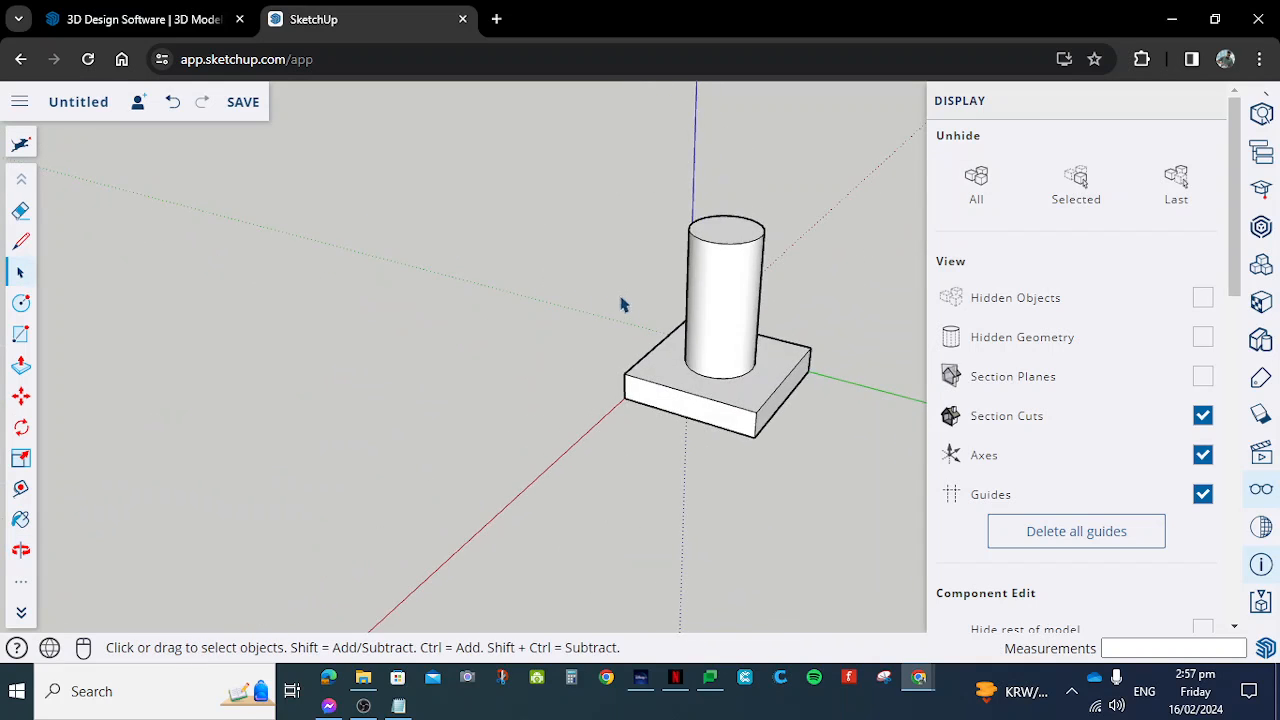
pyautogui.scroll(-3, 771, 363)
pyautogui.scroll(6, 691, 263)
pyautogui.scroll(-3, 617, 268)
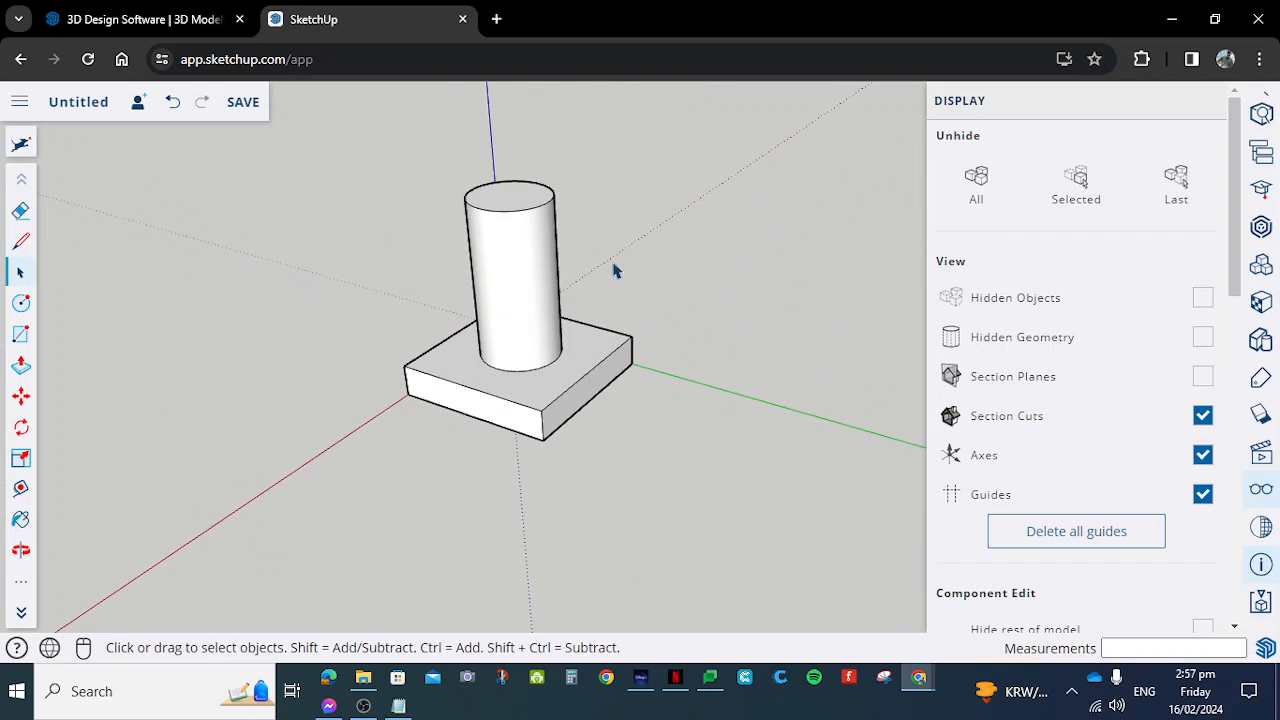
# - Examine the SketchUp project on the North America server as a save location, and close it without saving
pyautogui.click(248, 104)
pyautogui.click(786, 480)
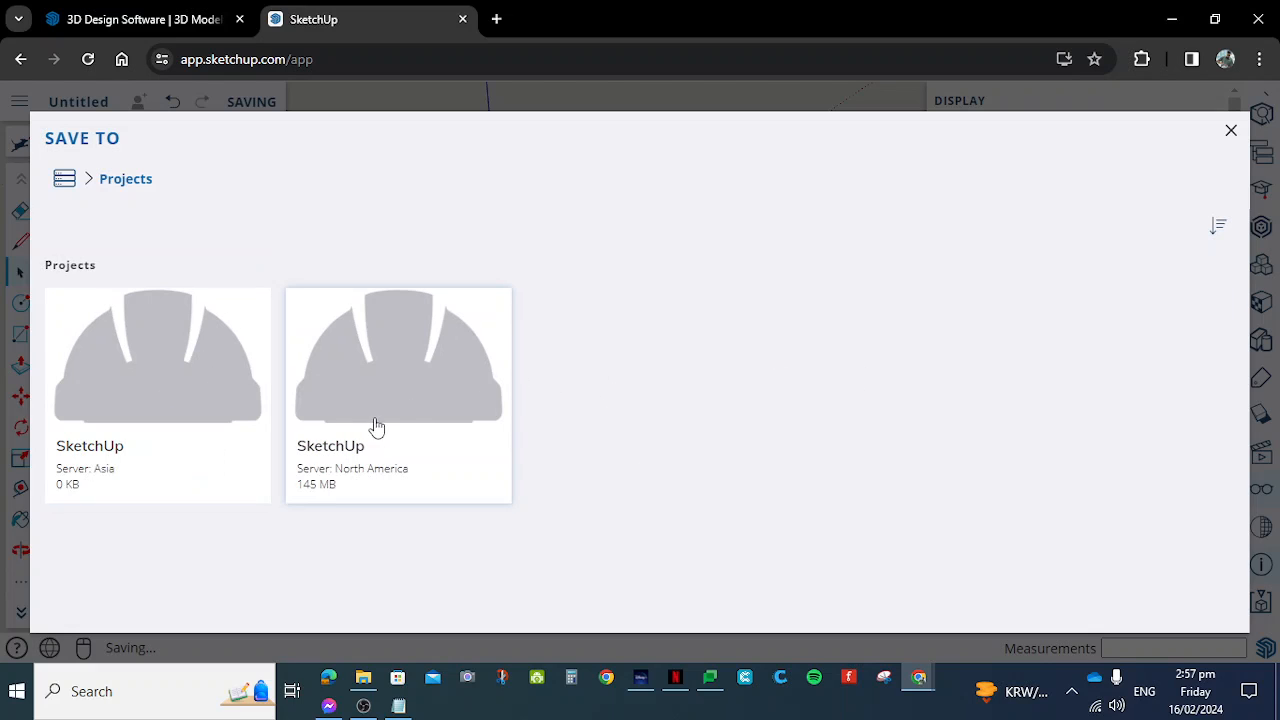
pyautogui.click(414, 380)
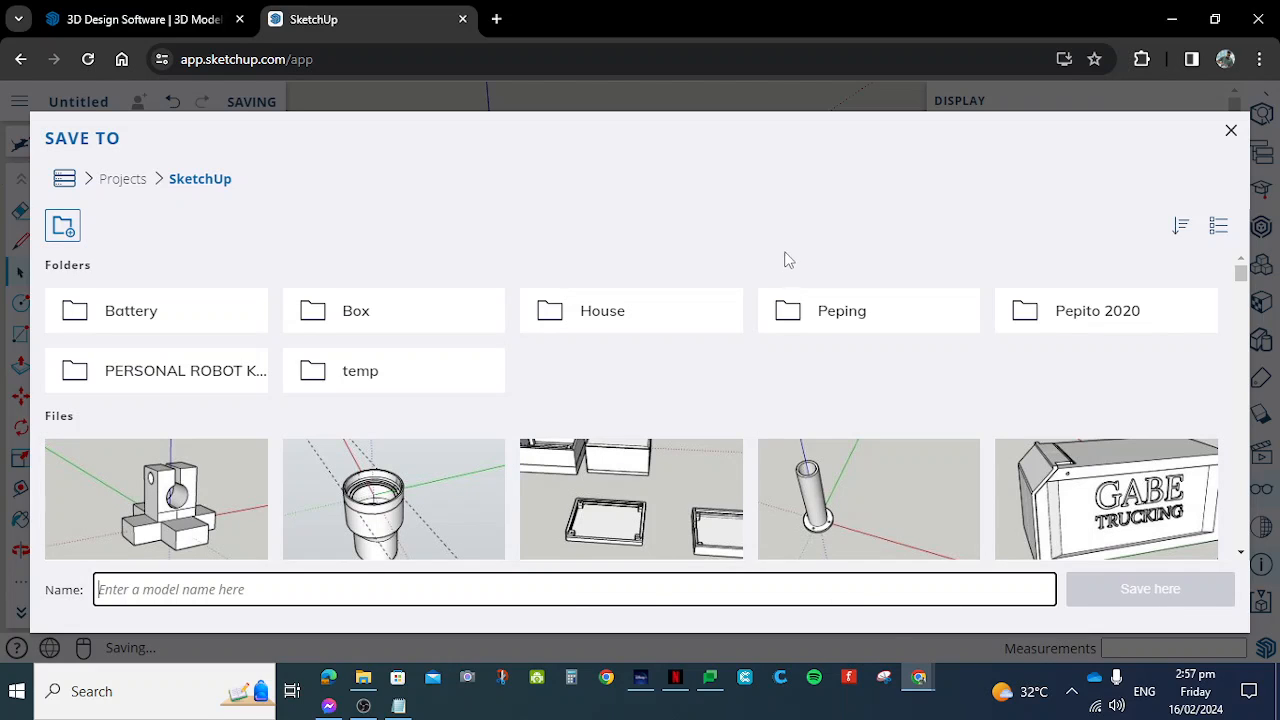
pyautogui.click(1231, 130)
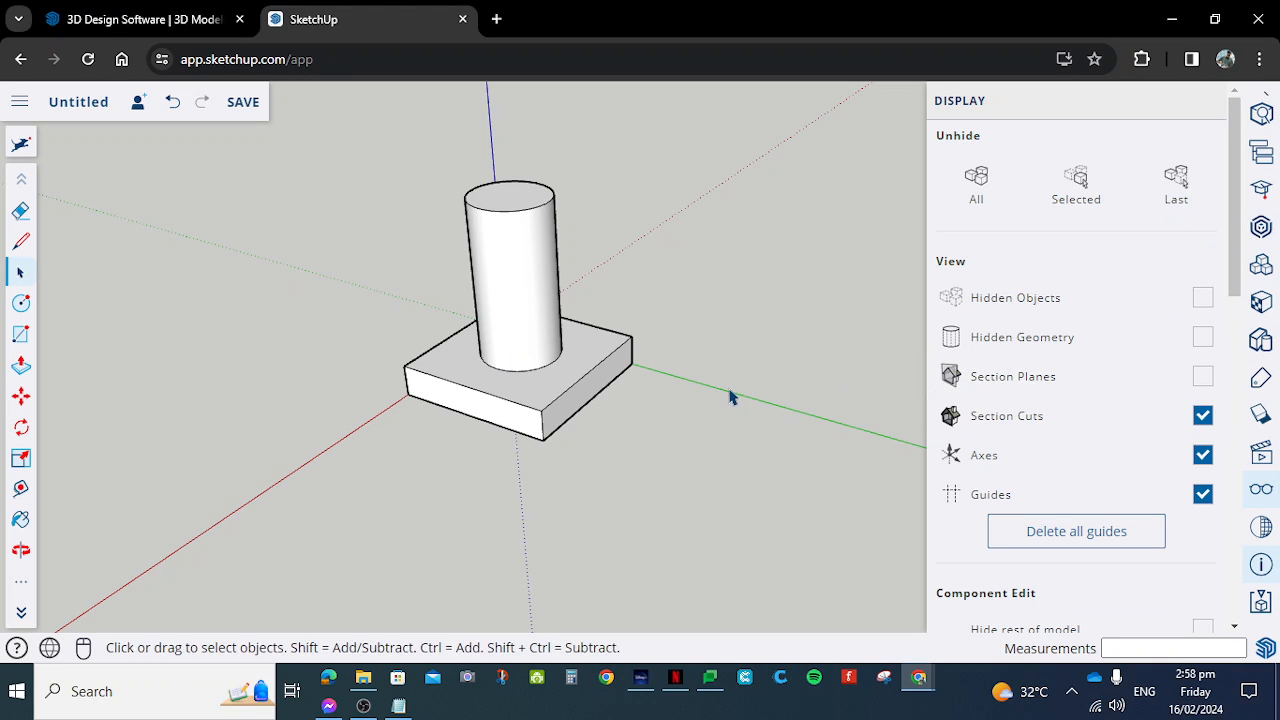
pyautogui.hotkey('alt', 'Tab')
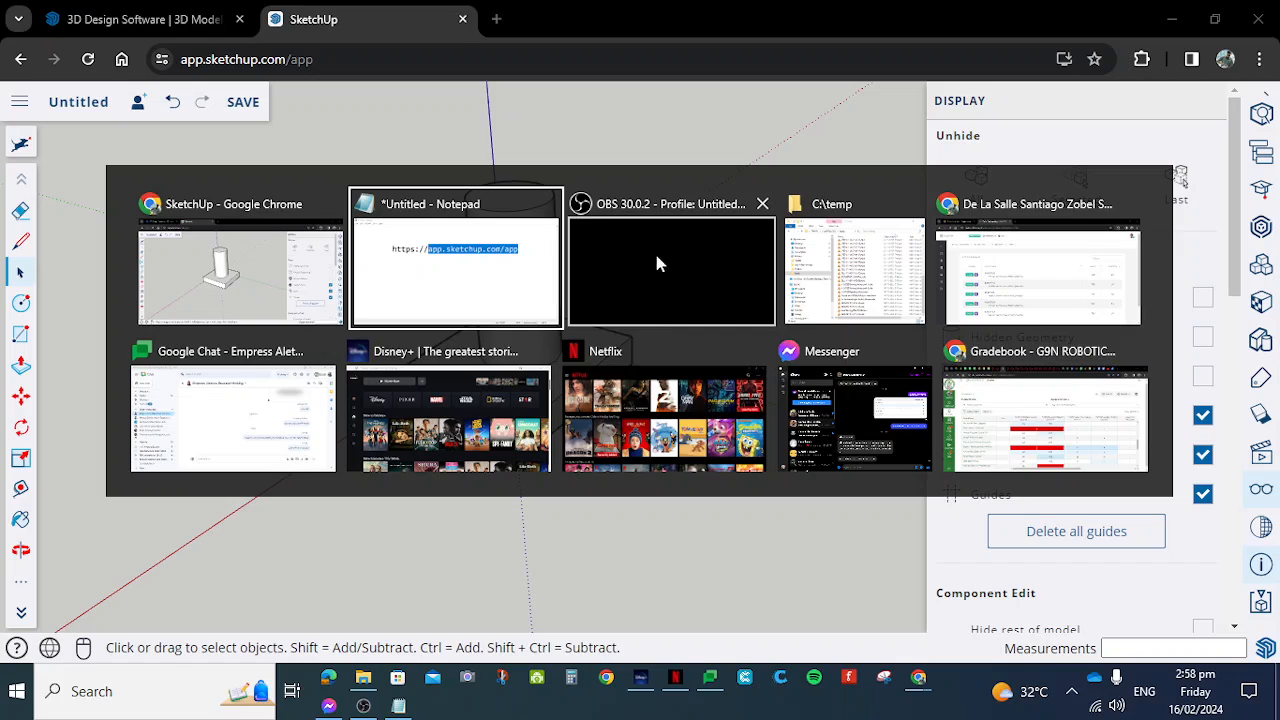